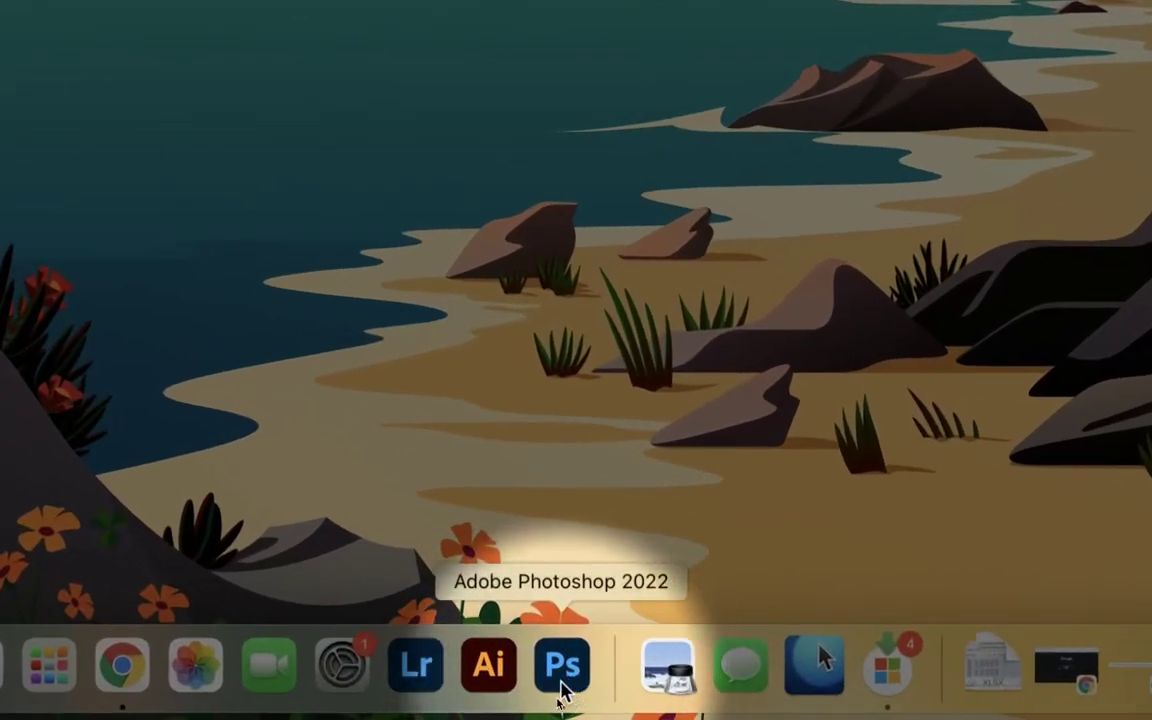
Launch Adobe Photoshop 2022 from the Dock and wait for the Home screen with recent files
{"action": "left_click", "coordinate": [562, 688]}
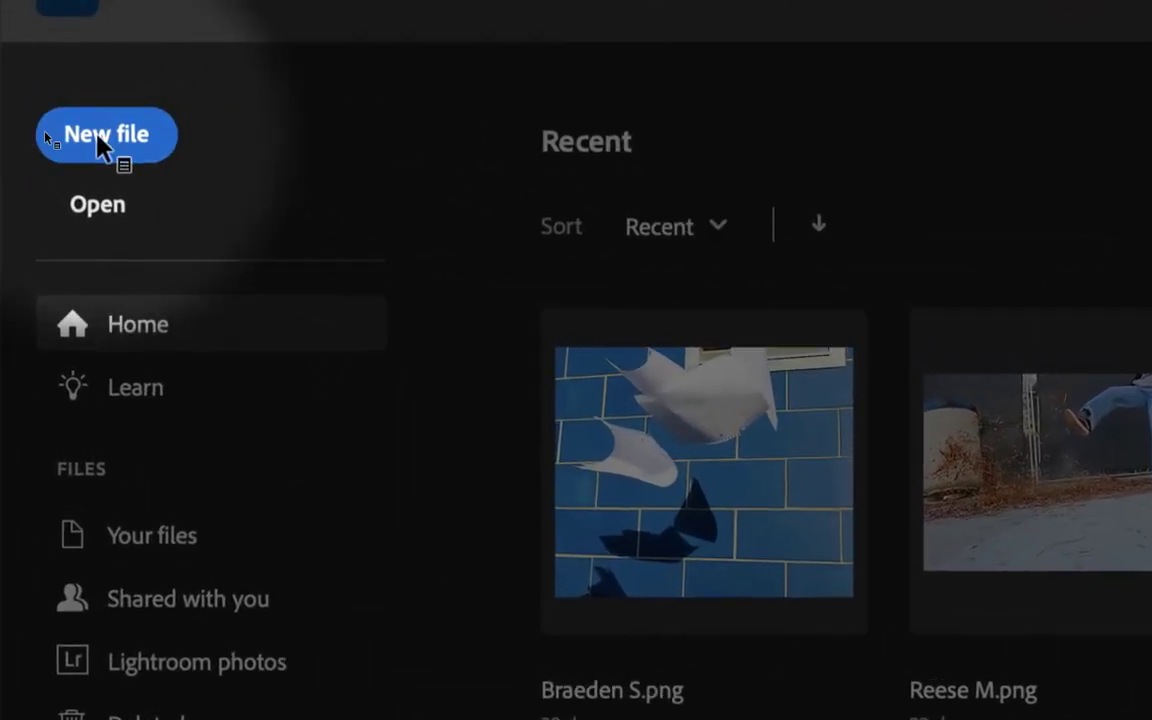
Start a new document and name it 'Photo Stitch Brainstorming'
{"action": "left_click", "coordinate": [102, 142]}
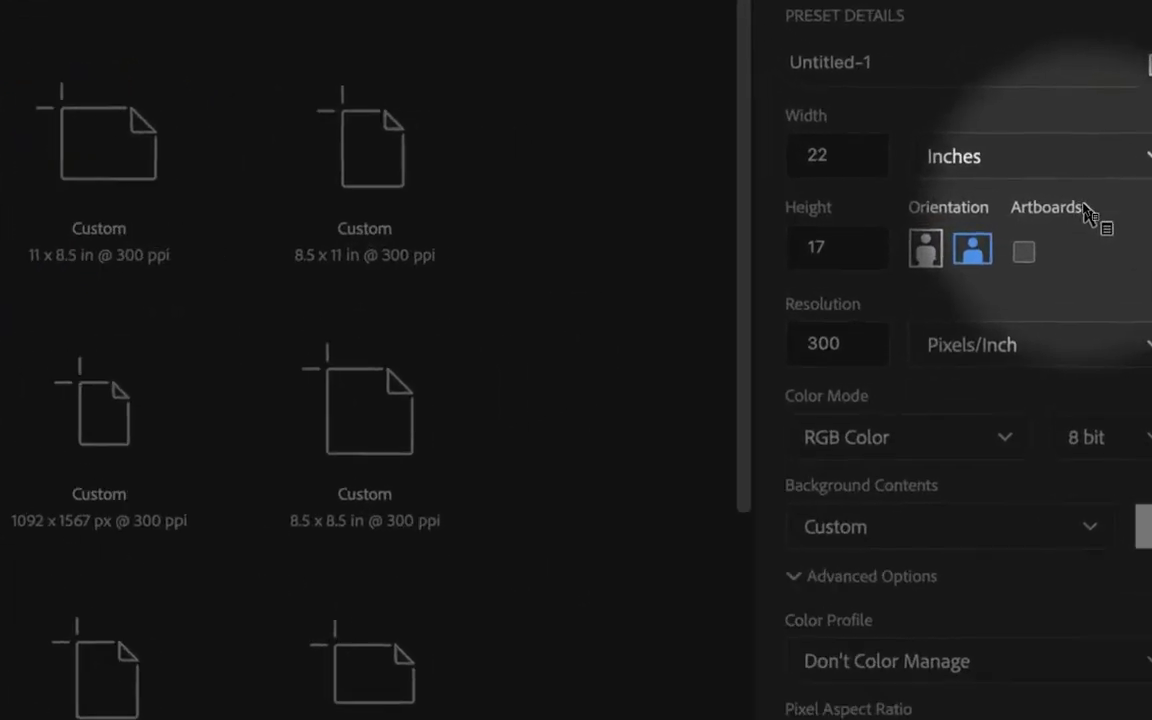
{"action": "left_click_drag", "start_coordinate": [805, 134], "coordinate": [570, 128]}
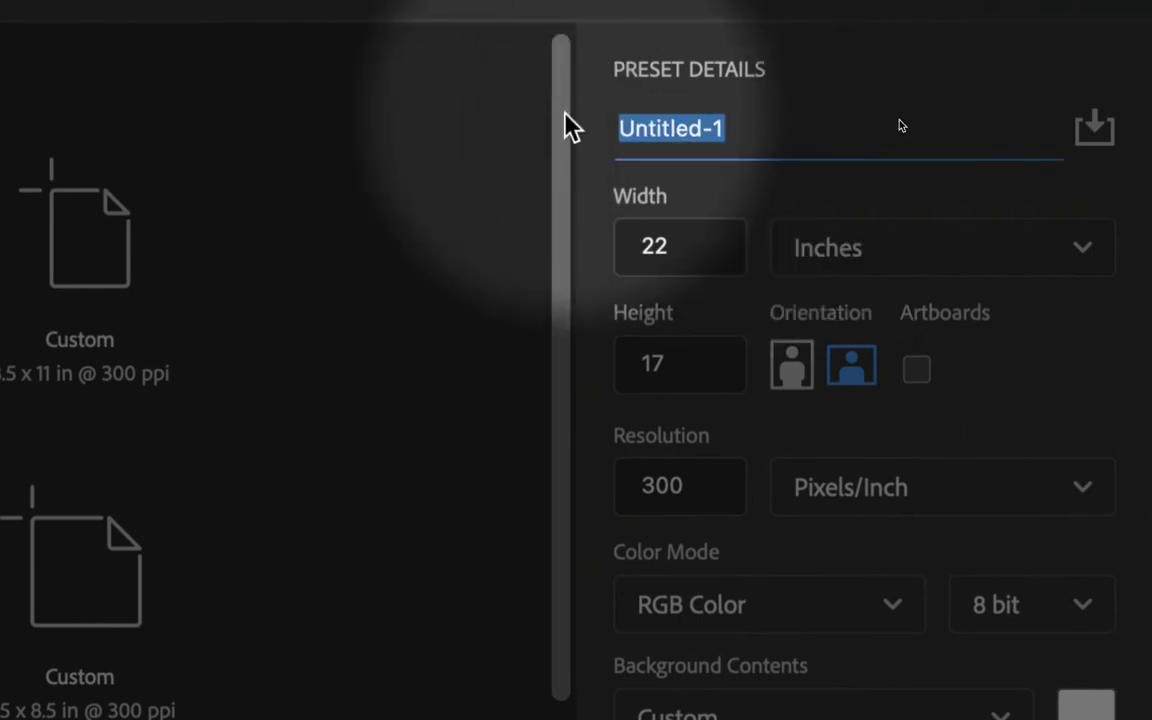
{"action": "type", "text": "Photo Sti"}
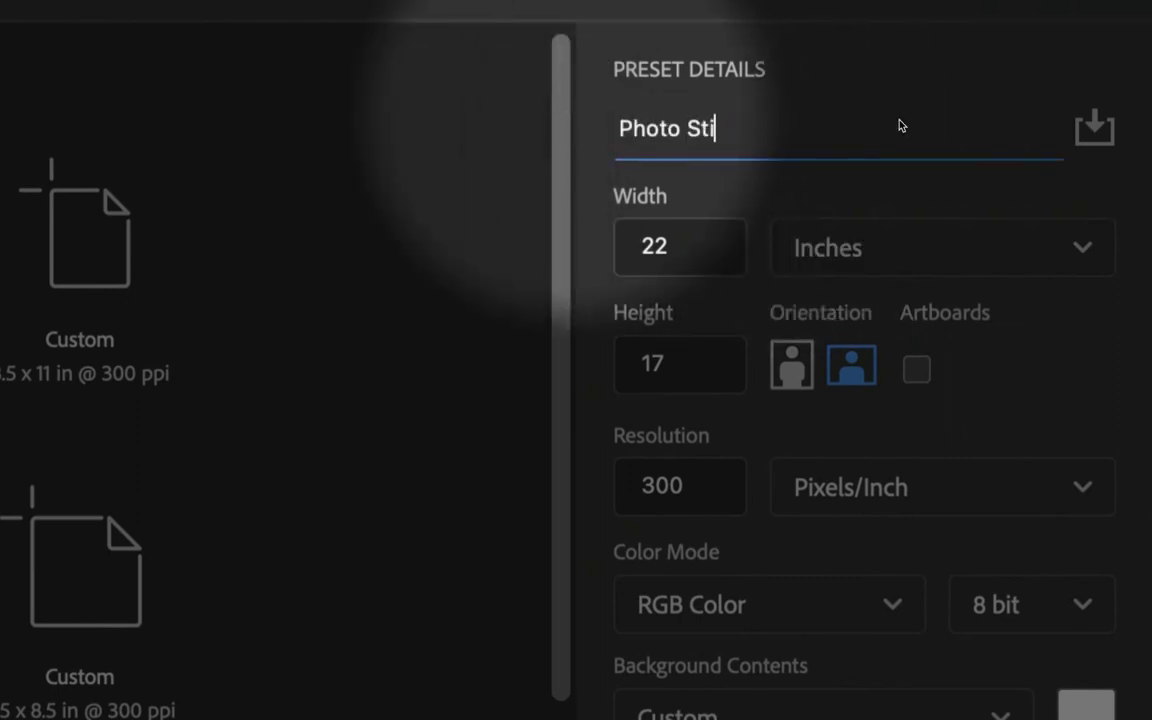
{"action": "type", "text": "tch Brainstorming"}
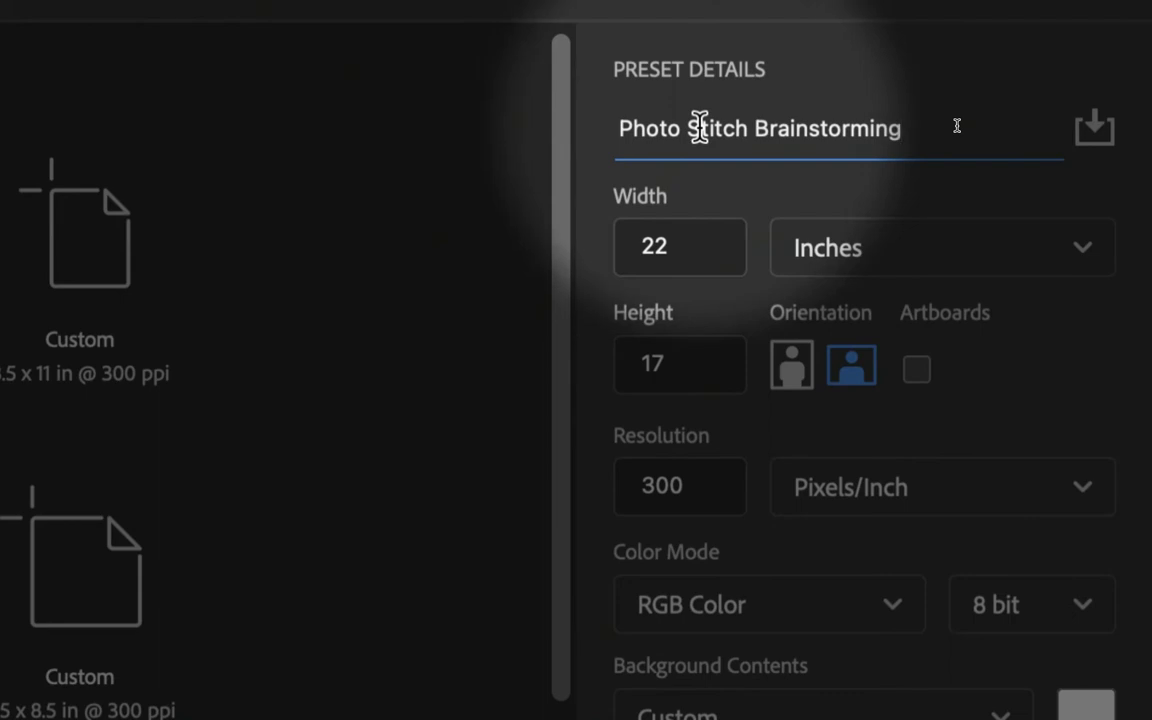
Set the document to 22 × 17 inches, landscape orientation, at 300 ppi
{"action": "left_click", "coordinate": [858, 256]}
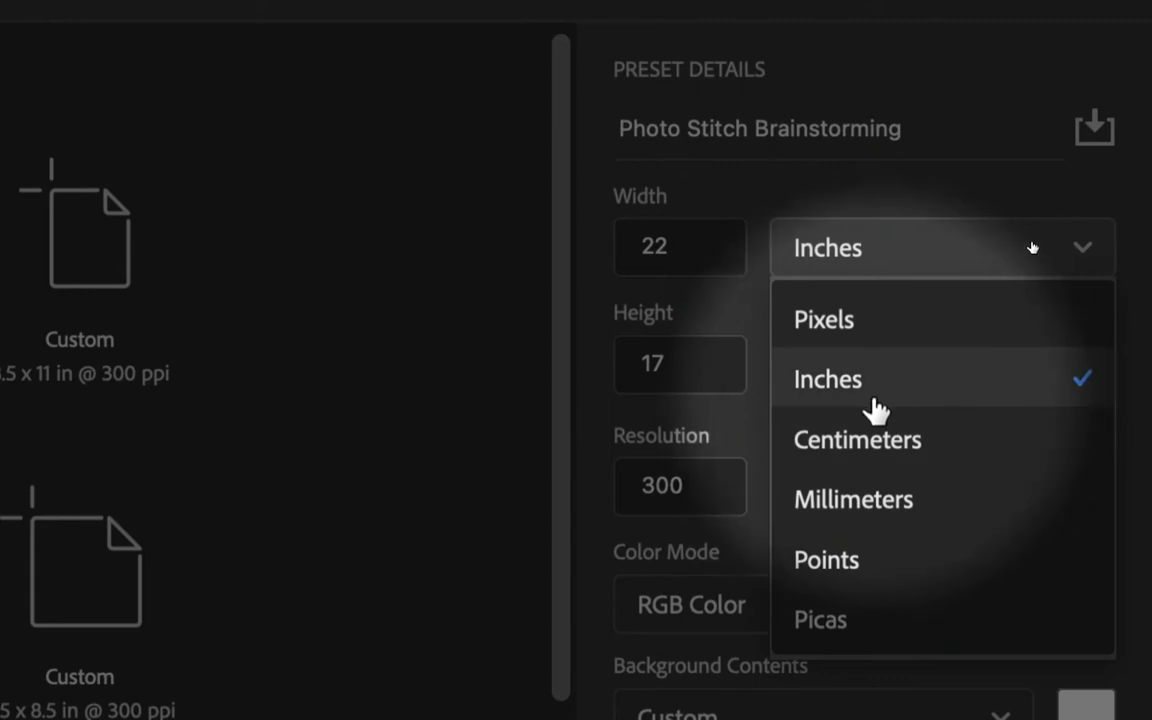
{"action": "left_click", "coordinate": [910, 402]}
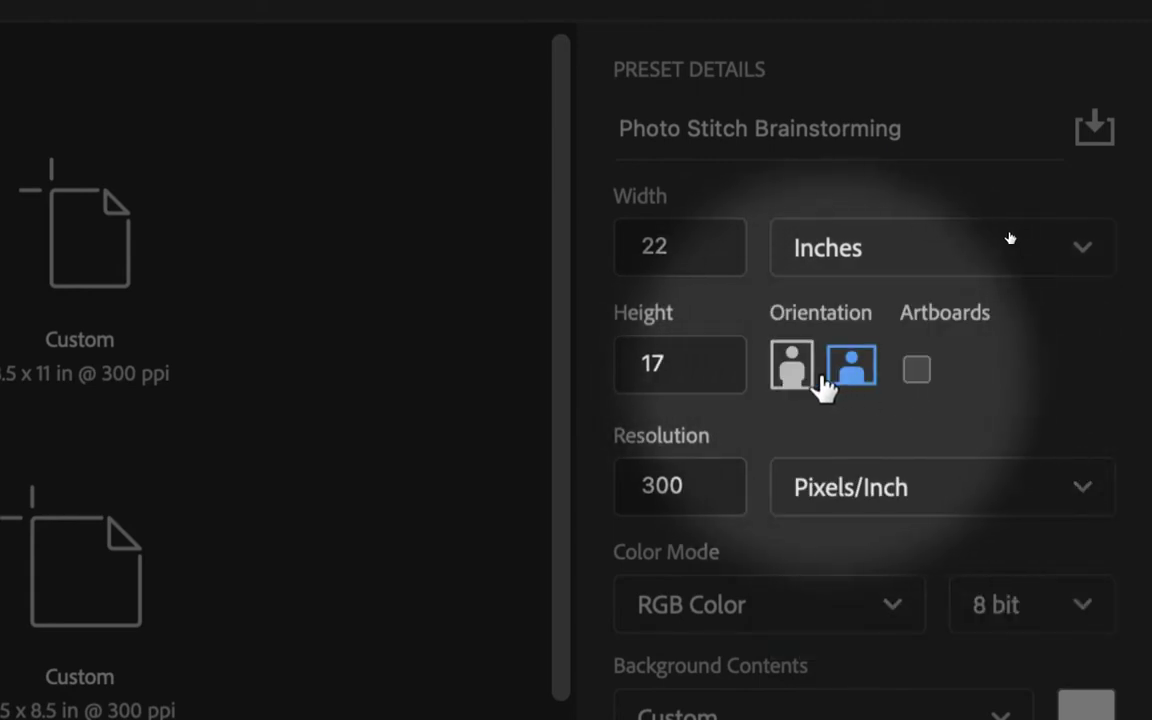
{"action": "left_click", "coordinate": [795, 372]}
{"action": "left_click", "coordinate": [852, 370]}
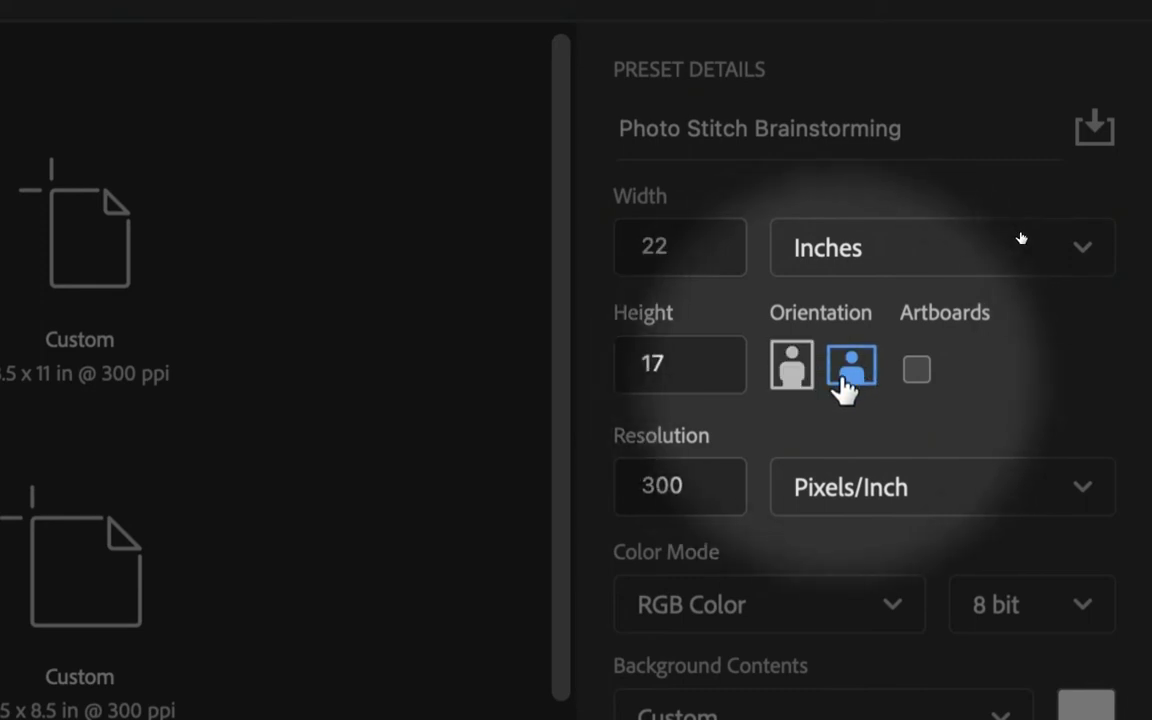
{"action": "double_click", "coordinate": [645, 249]}
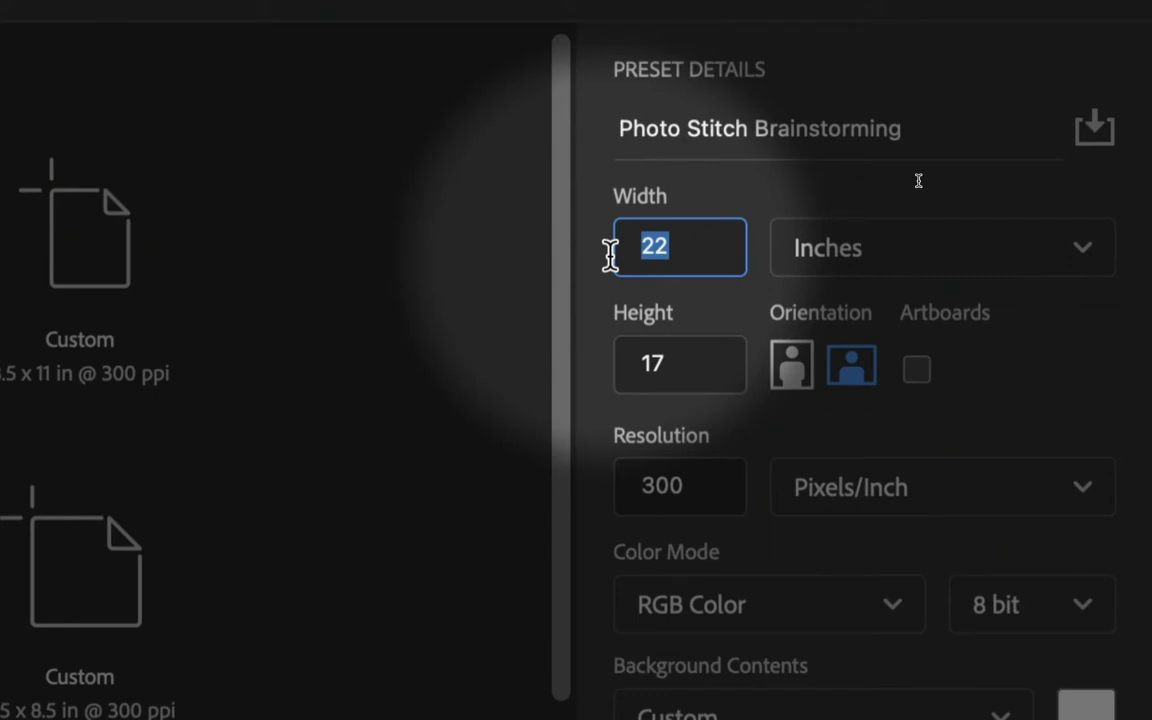
{"action": "type", "text": "22"}
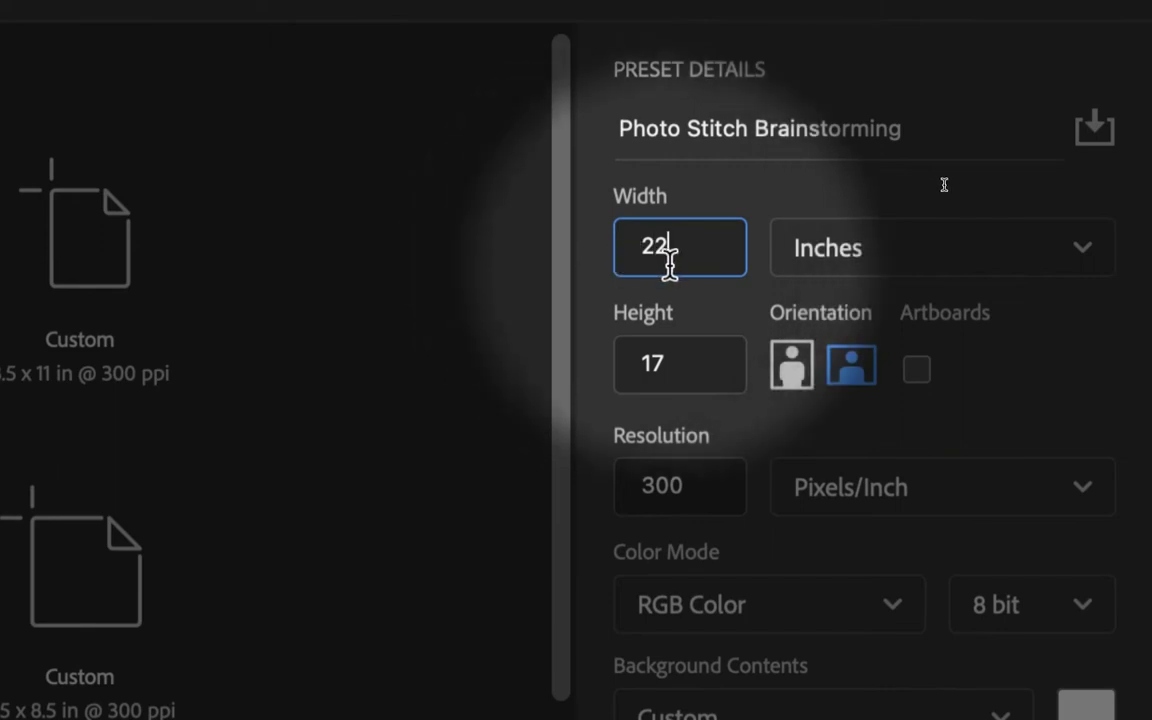
{"action": "left_click", "coordinate": [688, 358]}
{"action": "left_click_drag", "start_coordinate": [688, 358], "coordinate": [612, 358]}
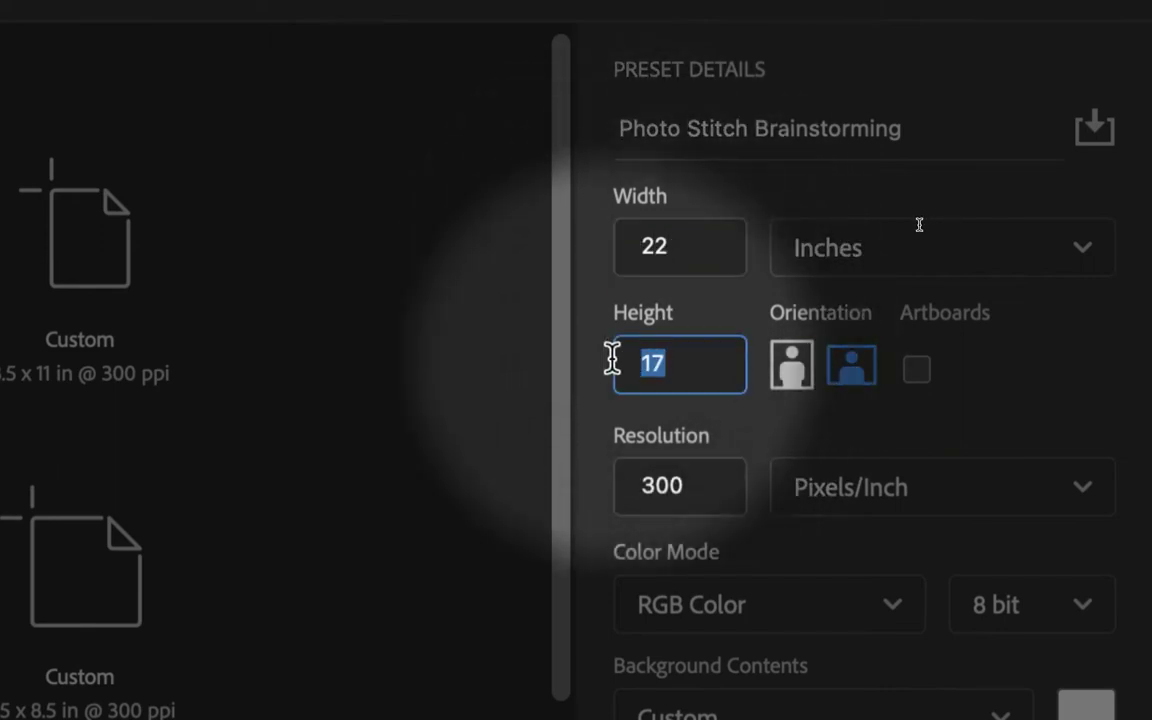
{"action": "type", "text": "17"}
{"action": "left_click", "coordinate": [766, 420]}
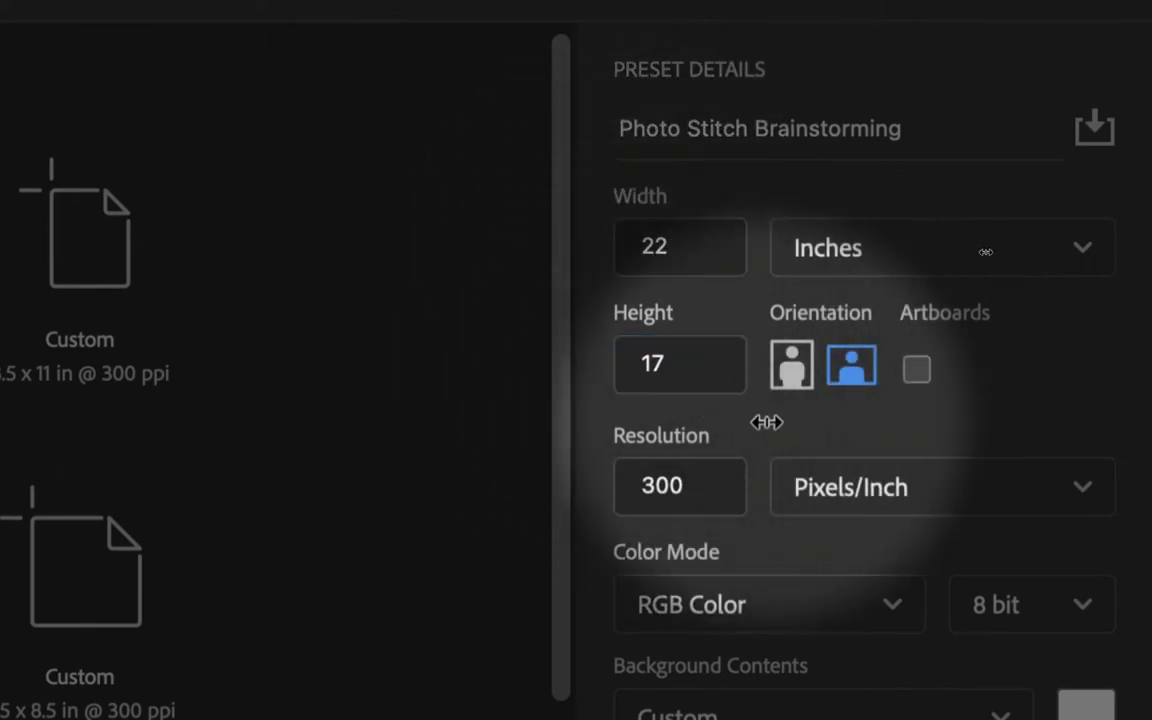
{"action": "left_click_drag", "start_coordinate": [689, 492], "coordinate": [644, 488]}
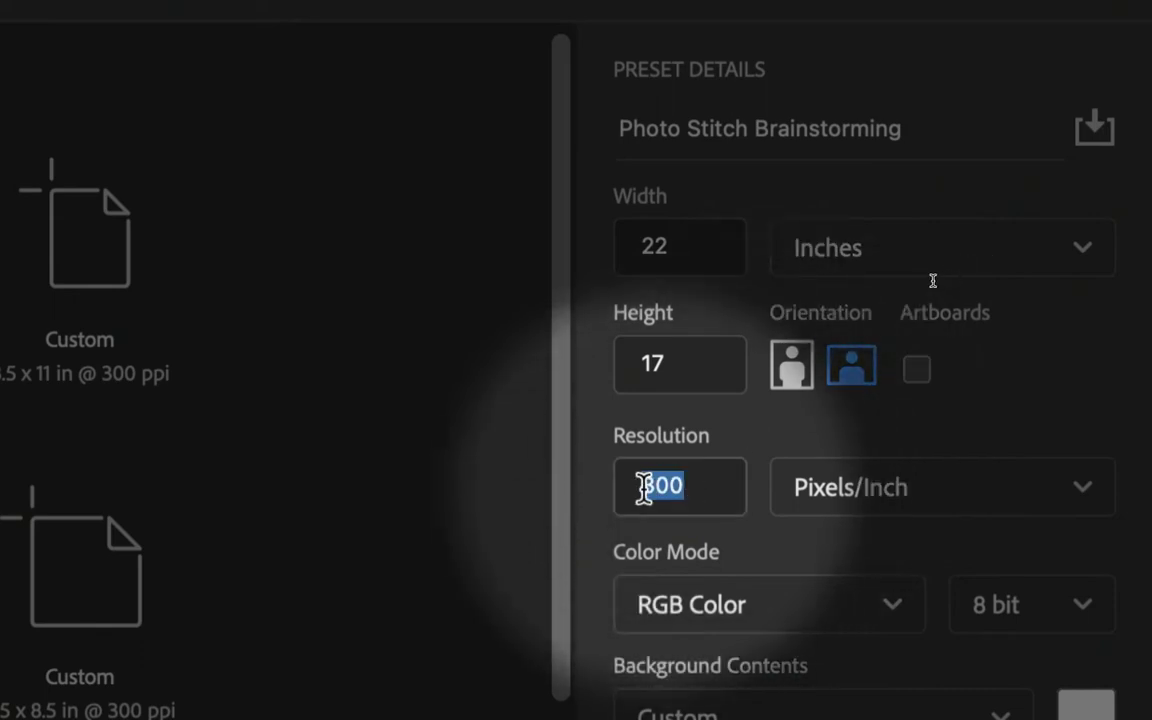
{"action": "left_click", "coordinate": [681, 486]}
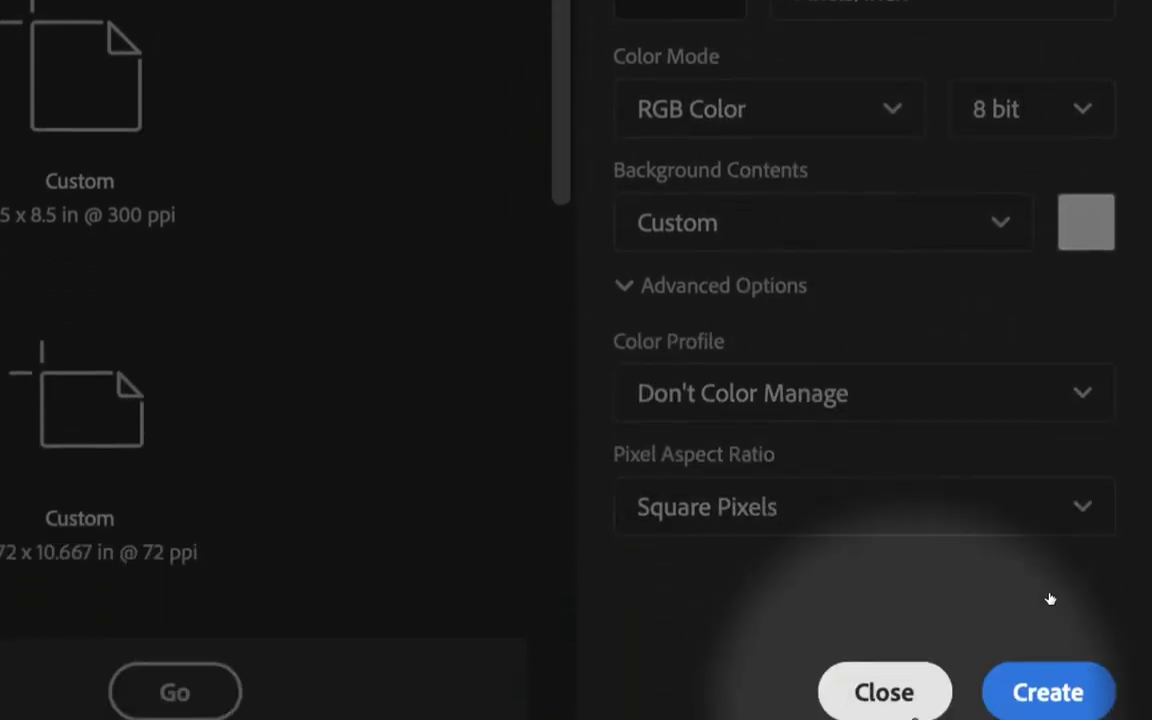
Create the 22 × 17 in canvas and convert its Background into editable Layer 0
{"action": "left_click", "coordinate": [1043, 606]}
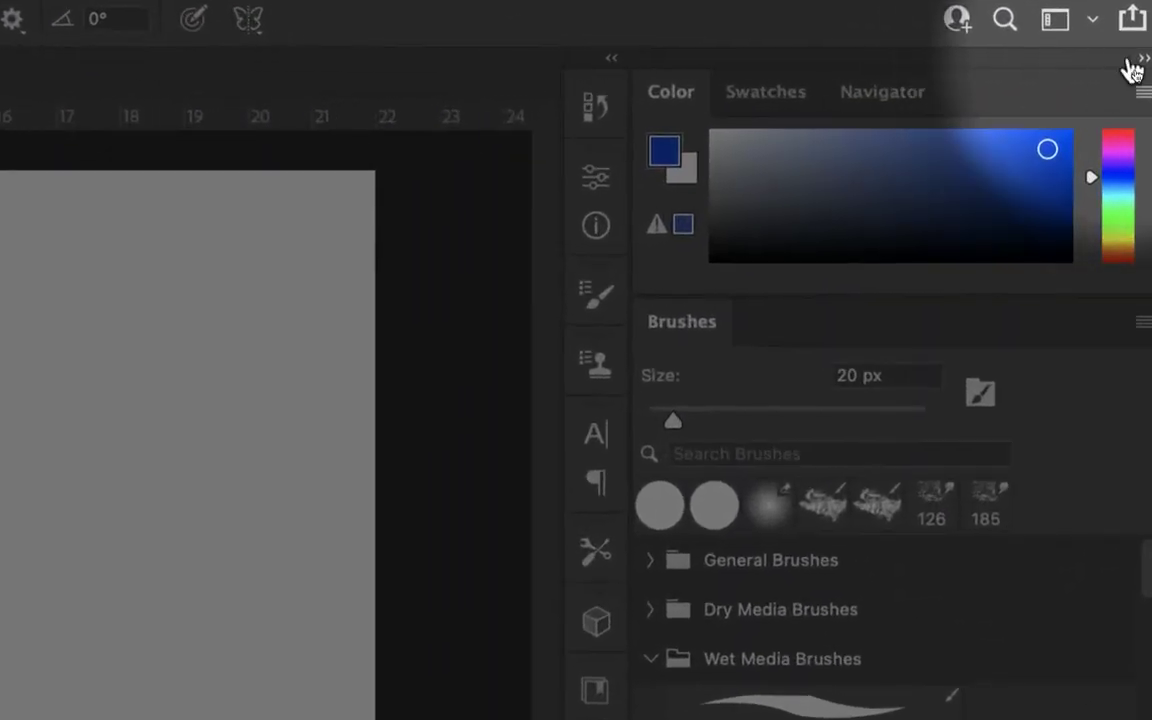
{"action": "left_click", "coordinate": [1143, 62]}
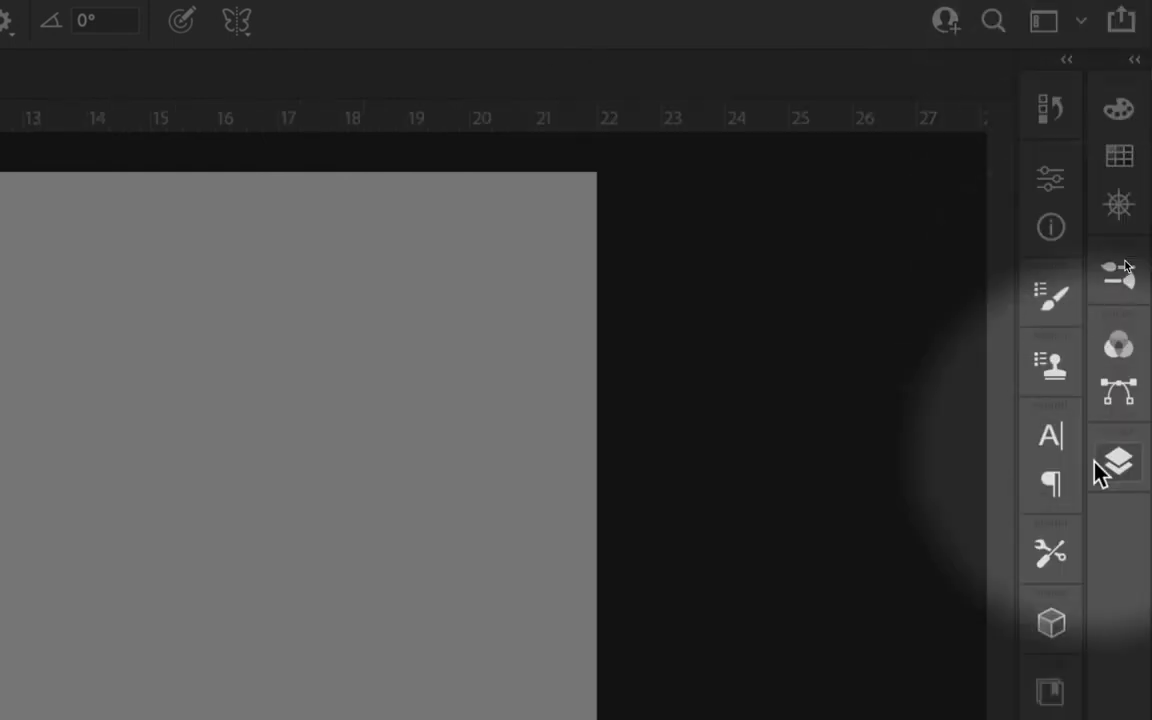
{"action": "left_click", "coordinate": [1133, 68]}
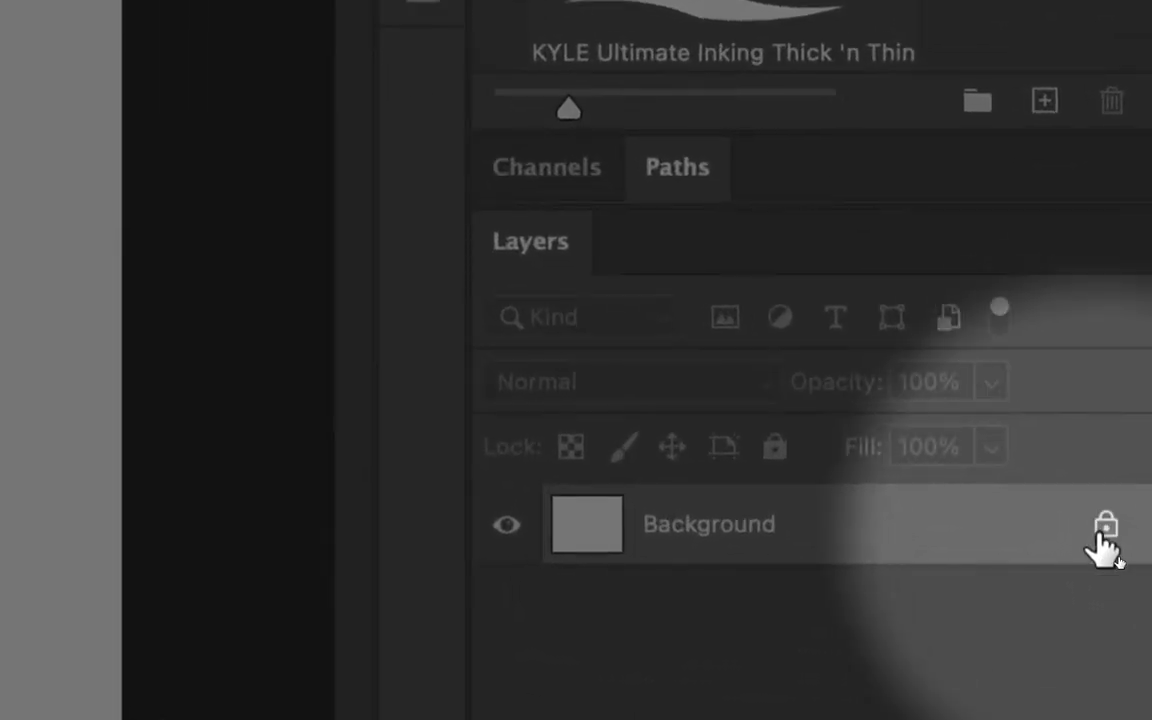
{"action": "left_click", "coordinate": [1105, 527]}
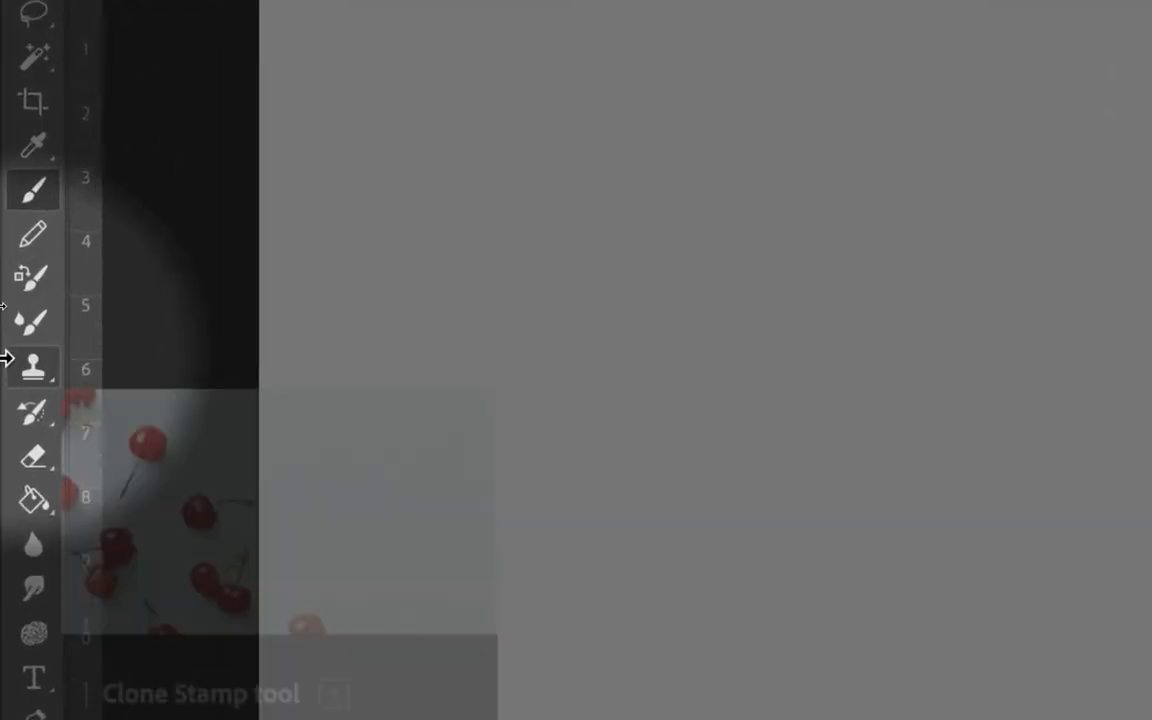
Select the Paint Bucket Tool from the grouped fill tools
{"action": "left_click", "coordinate": [33, 410]}
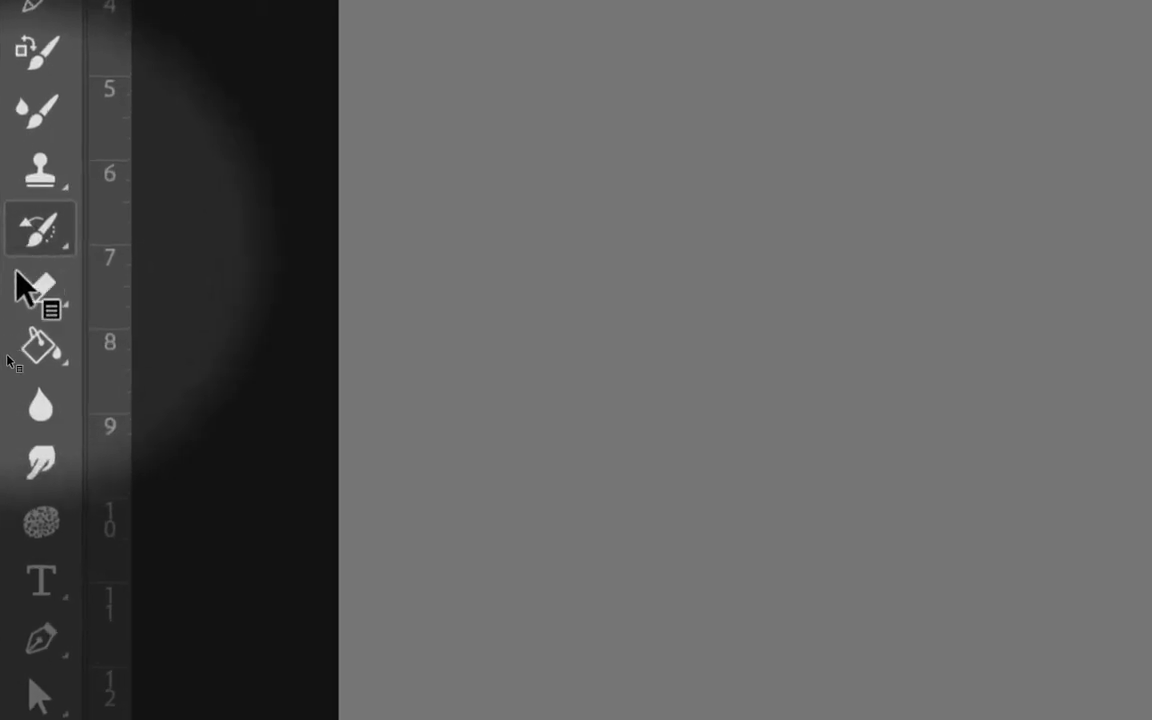
{"action": "left_click", "coordinate": [51, 373]}
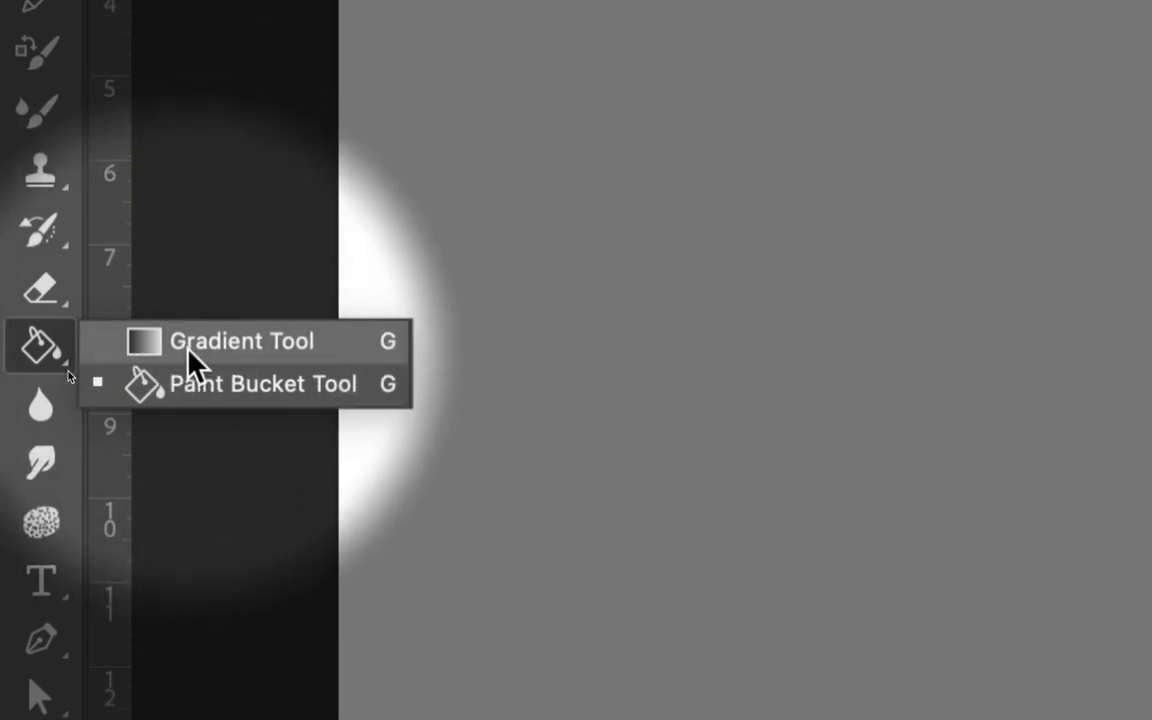
{"action": "left_click", "coordinate": [186, 345]}
{"action": "right_click", "coordinate": [50, 355]}
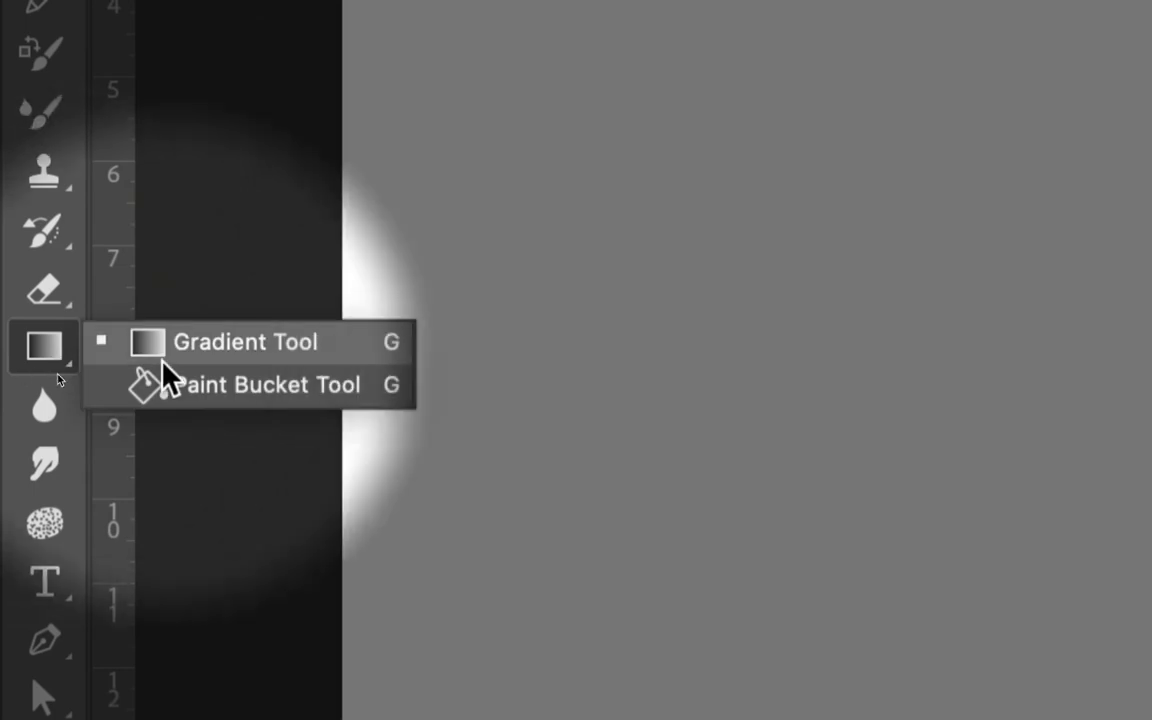
{"action": "left_click", "coordinate": [167, 386]}
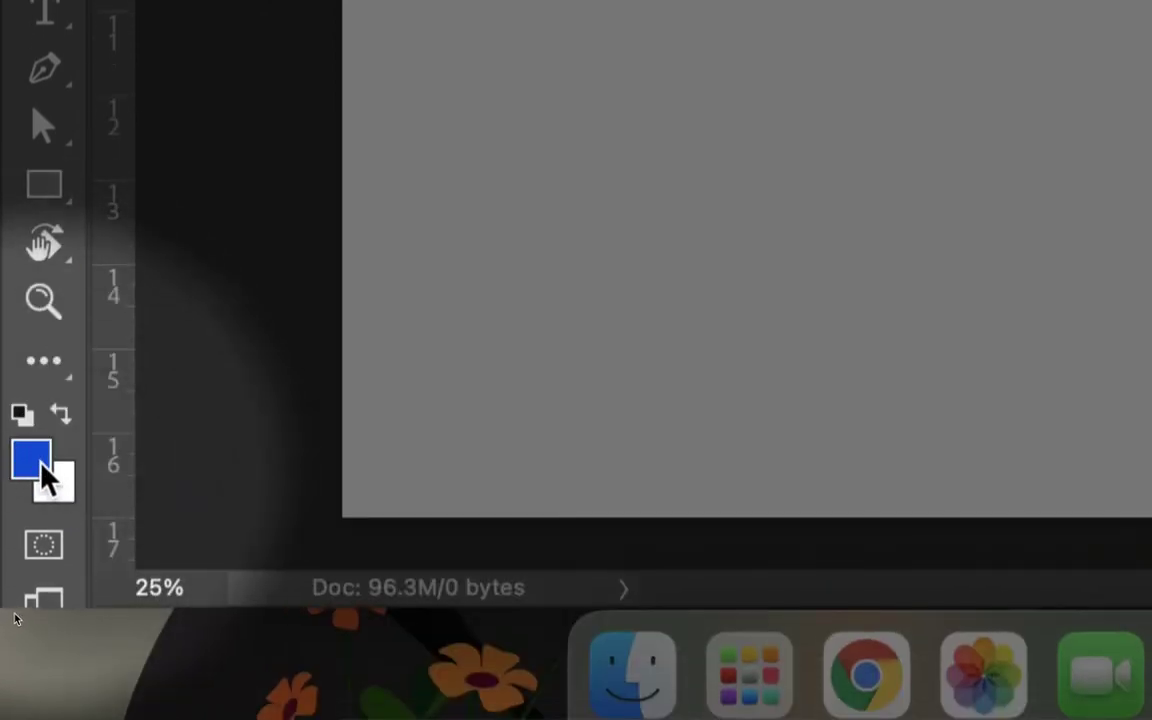
Set the foreground colour to pure black (#000000)
{"action": "left_click", "coordinate": [41, 466]}
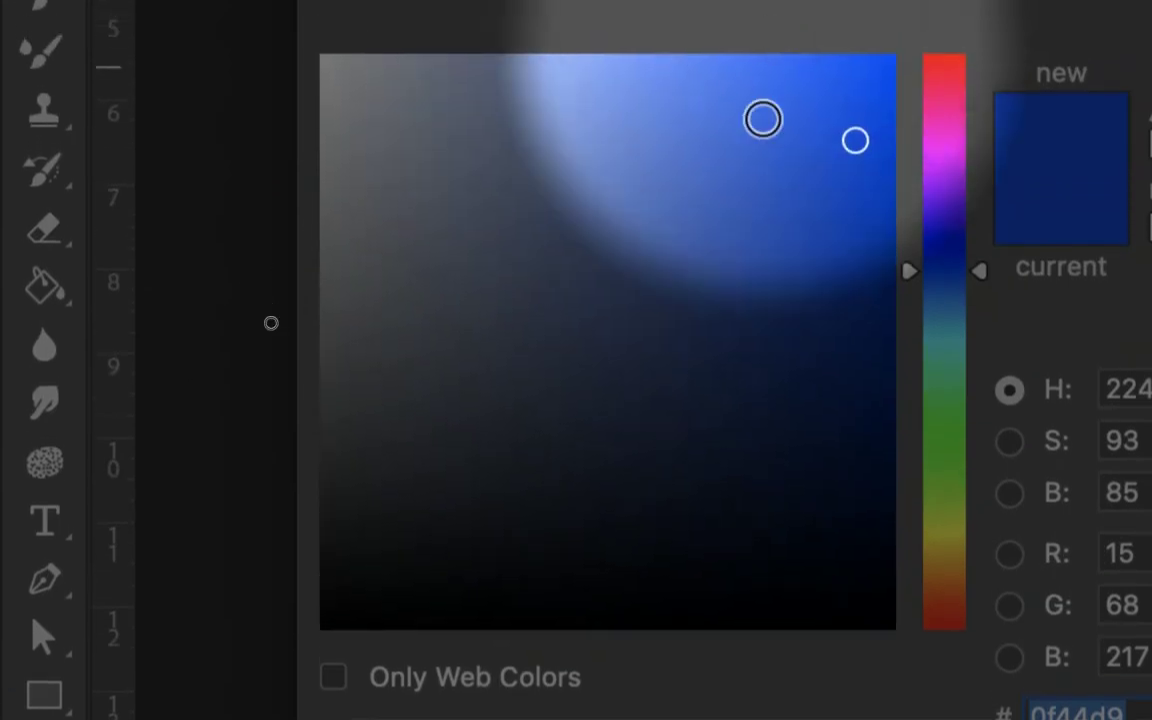
{"action": "mouse_move", "coordinate": [761, 62]}
{"action": "left_mouse_down"}
{"action": "mouse_move", "coordinate": [810, 440]}
{"action": "mouse_move", "coordinate": [874, 579]}
{"action": "mouse_move", "coordinate": [911, 585]}
{"action": "left_mouse_up"}
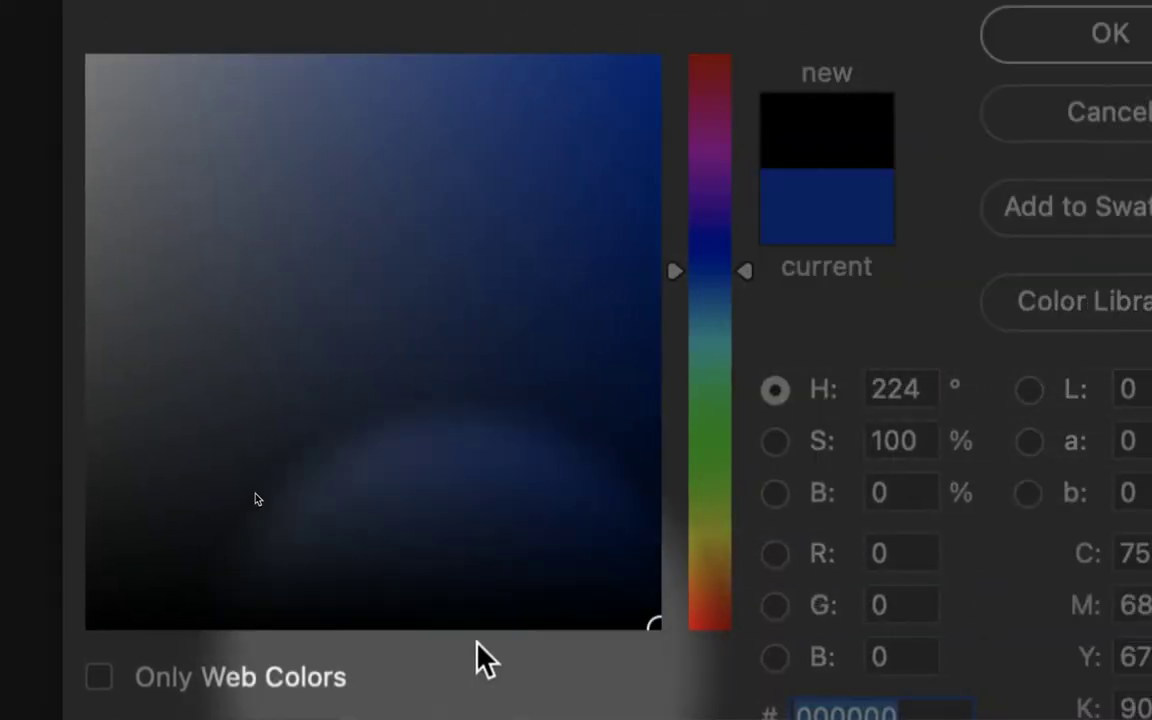
{"action": "mouse_move", "coordinate": [477, 643]}
{"action": "left_mouse_down"}
{"action": "mouse_move", "coordinate": [216, 622]}
{"action": "mouse_move", "coordinate": [15, 681]}
{"action": "left_mouse_up"}
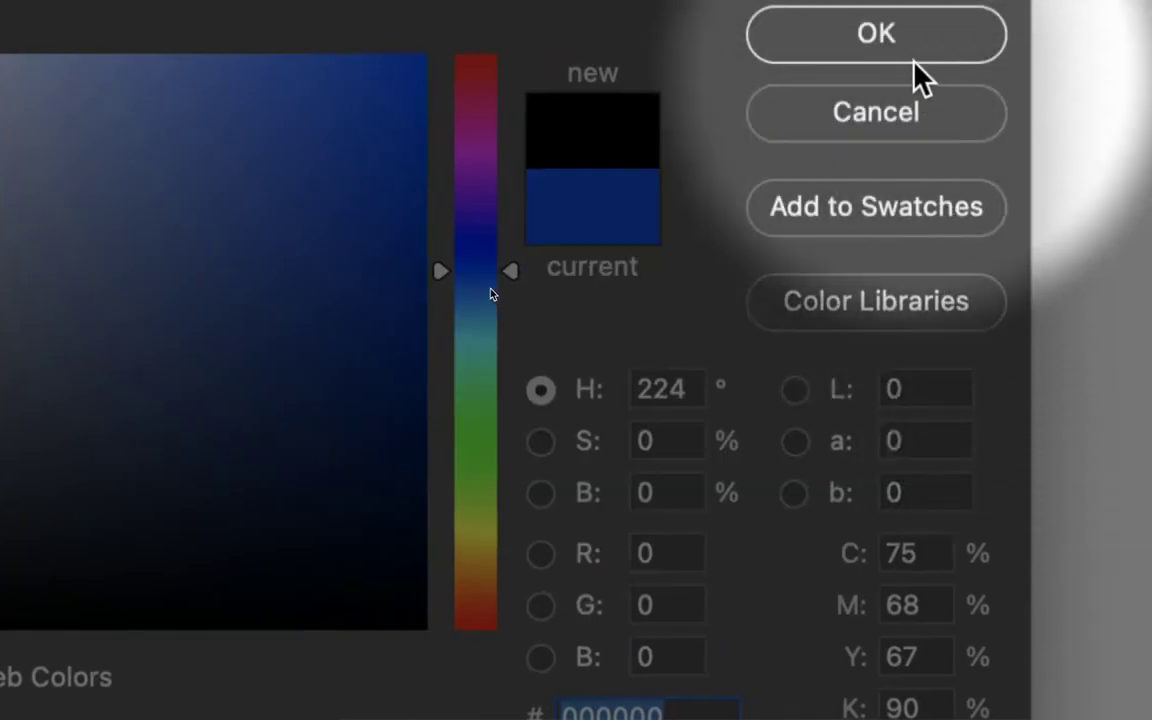
{"action": "left_click", "coordinate": [912, 58]}
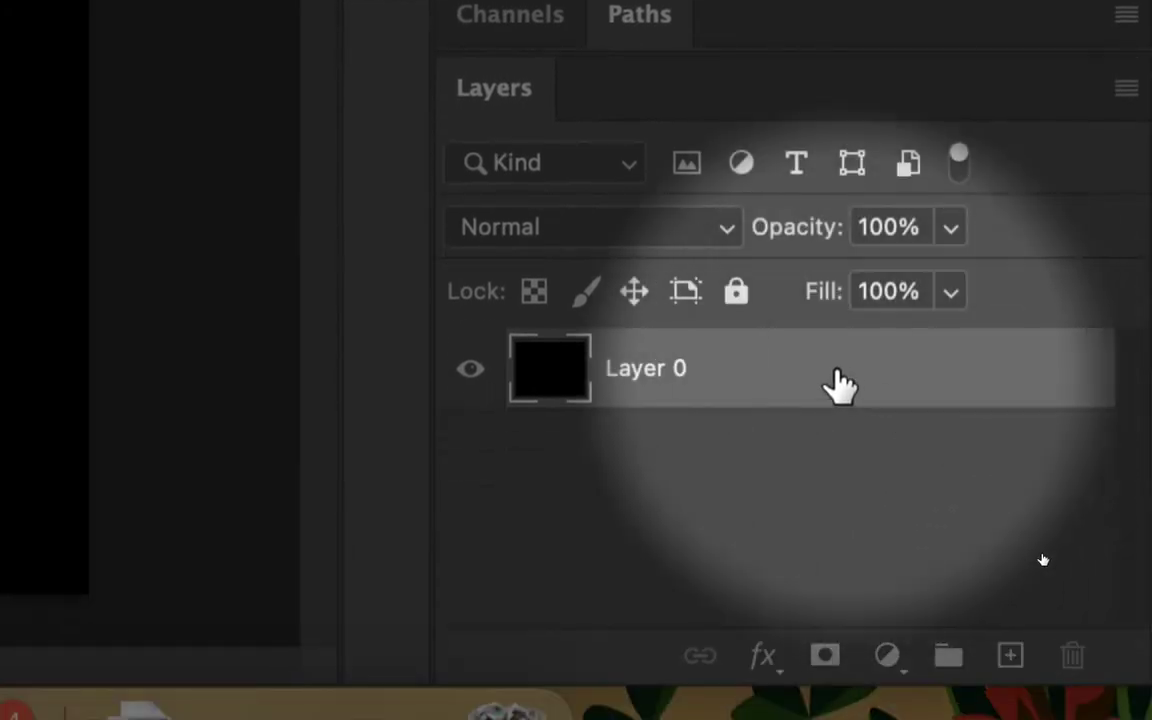
Lock Layer 0 and shrink the window so the desktop photos are visible
{"action": "left_click", "coordinate": [736, 291]}
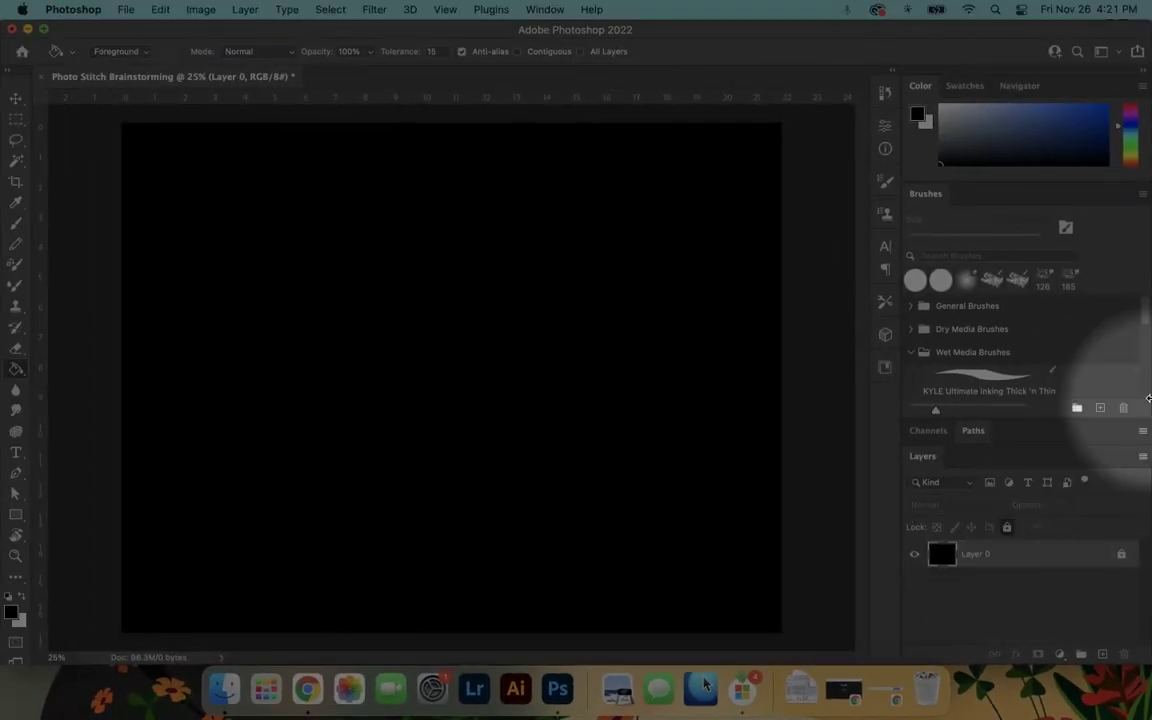
{"action": "left_click_drag", "start_coordinate": [1148, 397], "coordinate": [950, 371]}
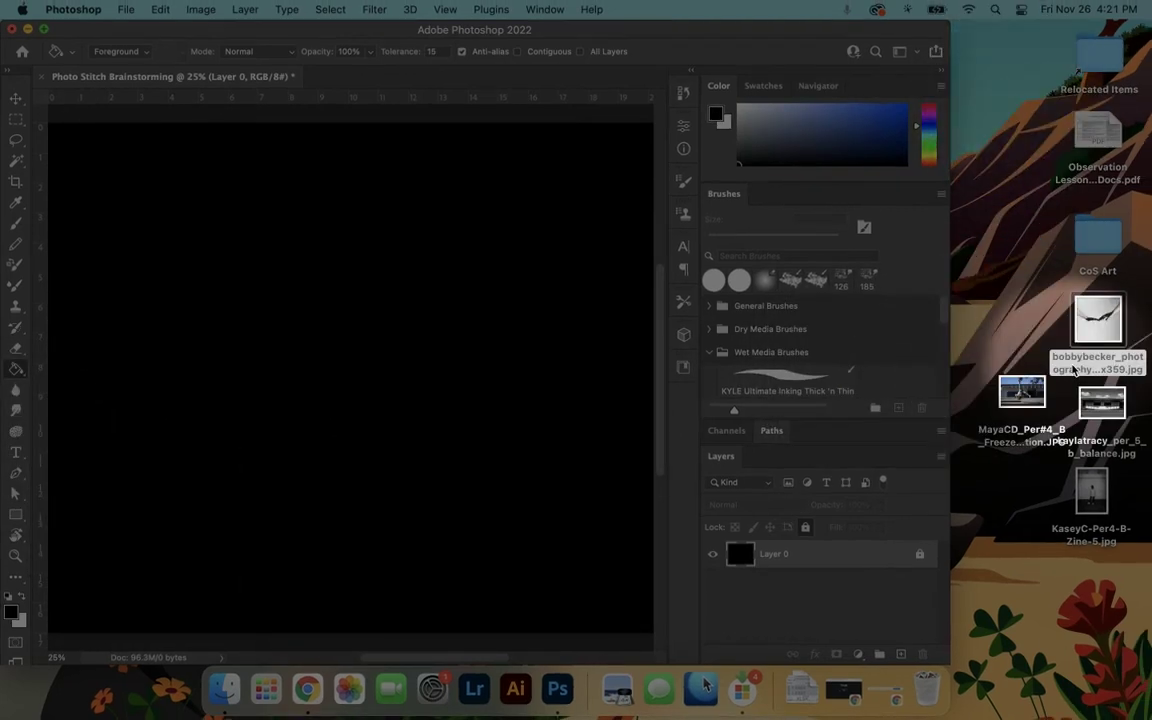
{"action": "mouse_move", "coordinate": [1098, 320]}
{"action": "left_mouse_down"}
{"action": "mouse_move", "coordinate": [975, 350]}
{"action": "mouse_move", "coordinate": [935, 330]}
{"action": "mouse_move", "coordinate": [990, 400]}
{"action": "mouse_move", "coordinate": [69, 399]}
{"action": "mouse_move", "coordinate": [455, 154]}
{"action": "mouse_move", "coordinate": [555, 471]}
{"action": "mouse_move", "coordinate": [153, 310]}
{"action": "left_mouse_up"}
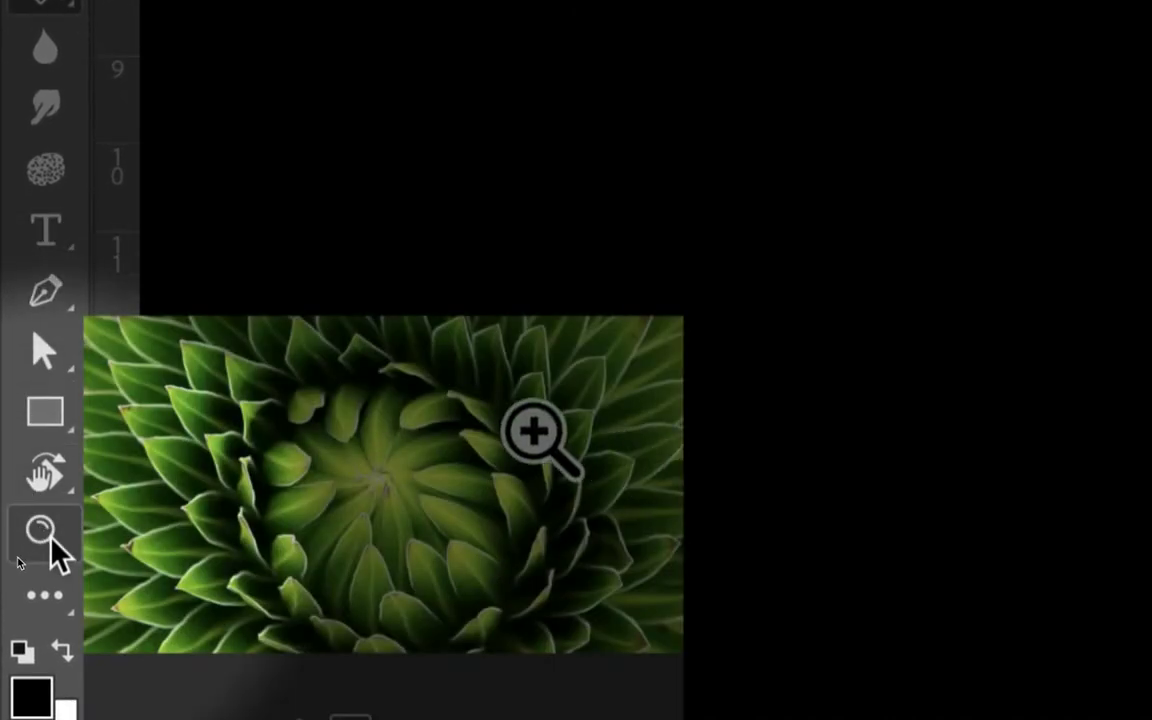
Zoom out to about 12.5% so the whole black canvas fits in view
{"action": "left_click", "coordinate": [48, 540]}
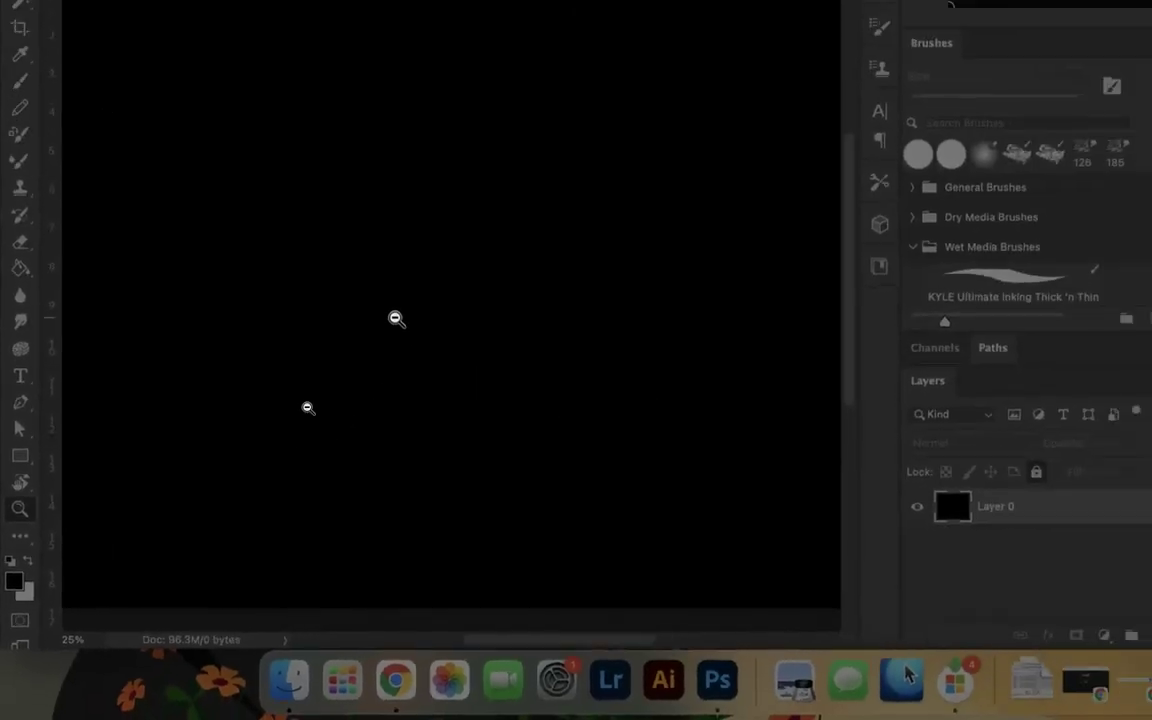
{"action": "left_click", "coordinate": [395, 318], "text": "alt"}
{"action": "left_click", "coordinate": [395, 318], "text": "alt"}
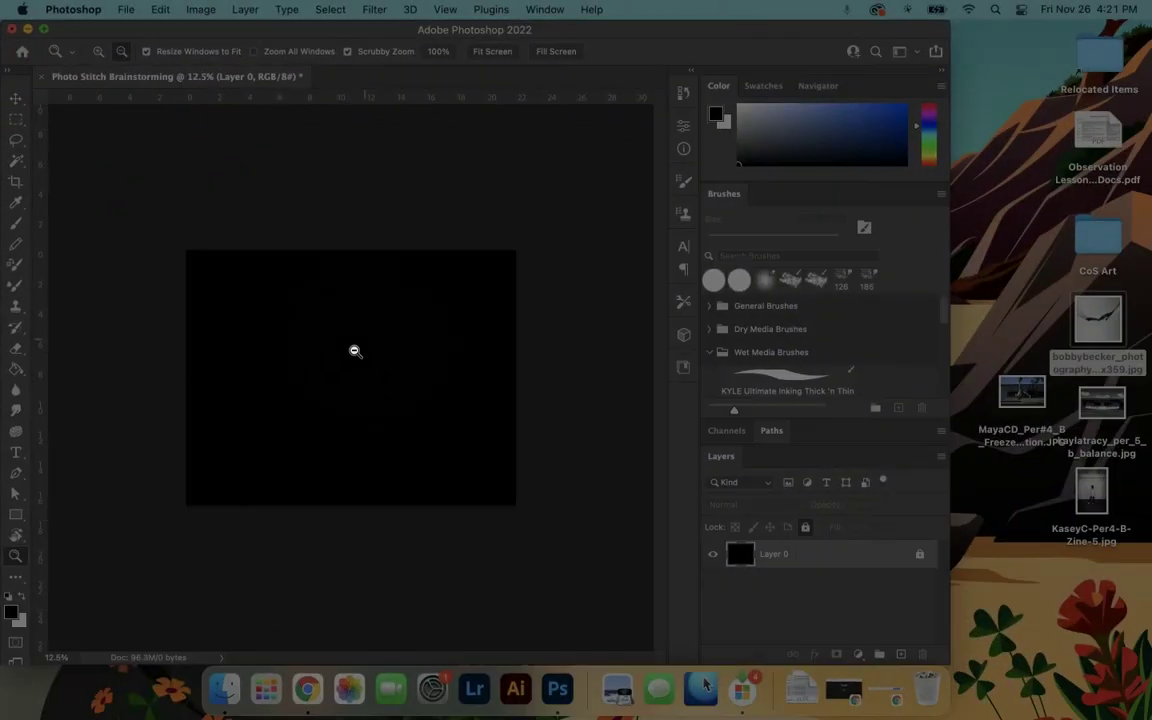
{"action": "left_click_drag", "start_coordinate": [350, 378], "coordinate": [374, 375]}
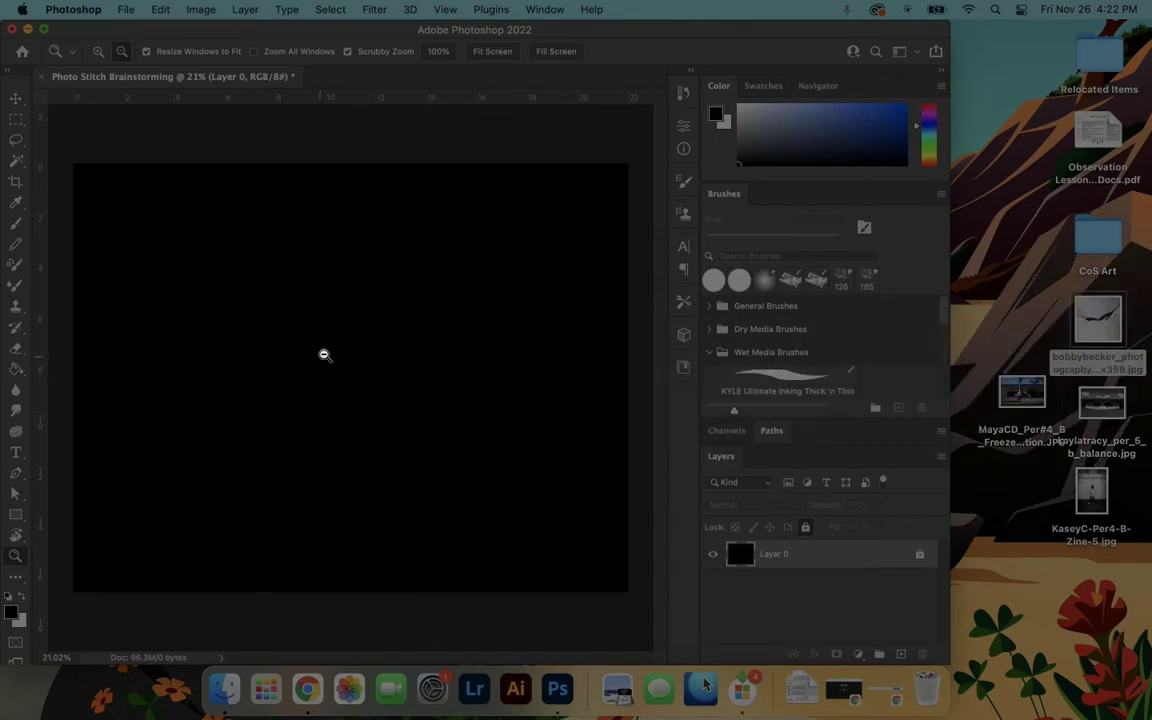
Place the wall photo, shrink it, and position it in the upper-left of the canvas
{"action": "left_click_drag", "start_coordinate": [1098, 320], "coordinate": [219, 350]}
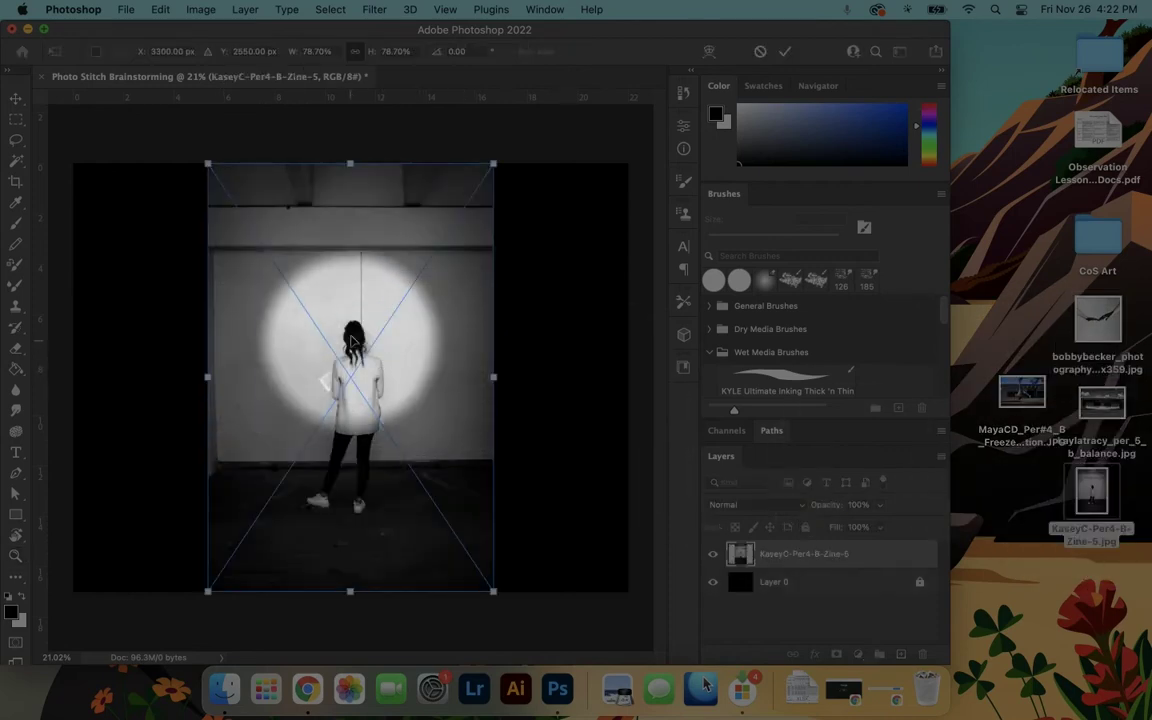
{"action": "mouse_move", "coordinate": [352, 341]}
{"action": "left_mouse_down"}
{"action": "mouse_move", "coordinate": [382, 341]}
{"action": "mouse_move", "coordinate": [278, 335]}
{"action": "mouse_move", "coordinate": [370, 313]}
{"action": "mouse_move", "coordinate": [338, 340]}
{"action": "mouse_move", "coordinate": [358, 341]}
{"action": "left_mouse_up"}
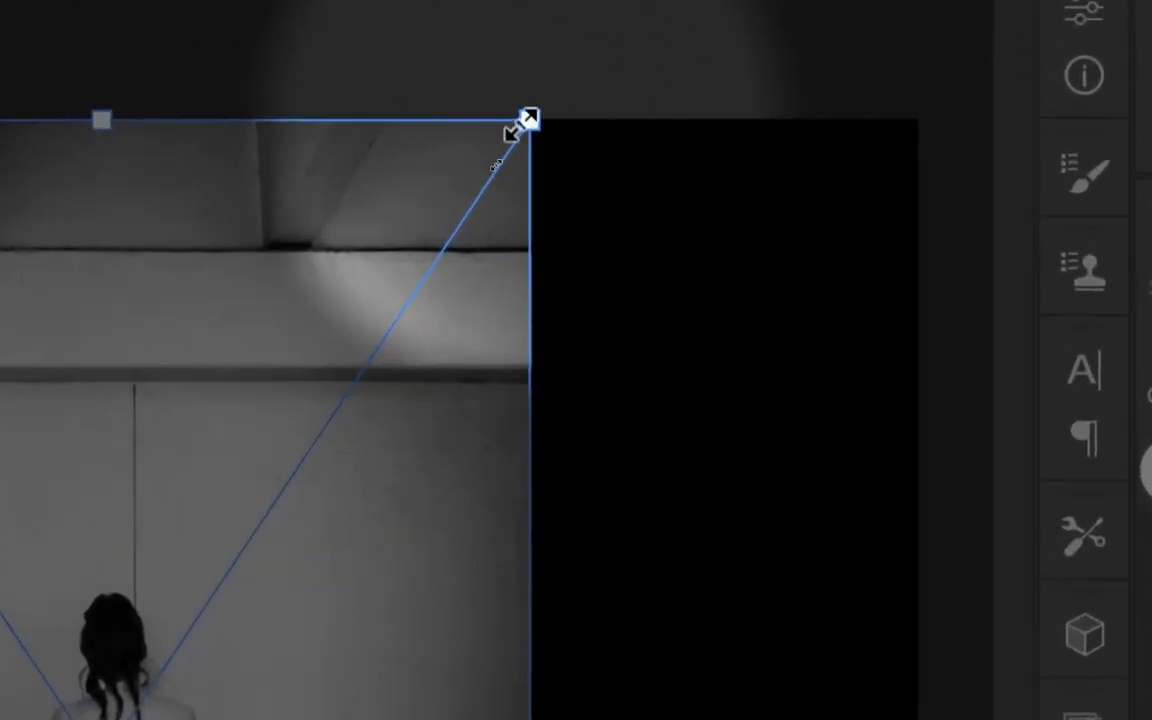
{"action": "left_click_drag", "start_coordinate": [512, 130], "coordinate": [345, 347]}
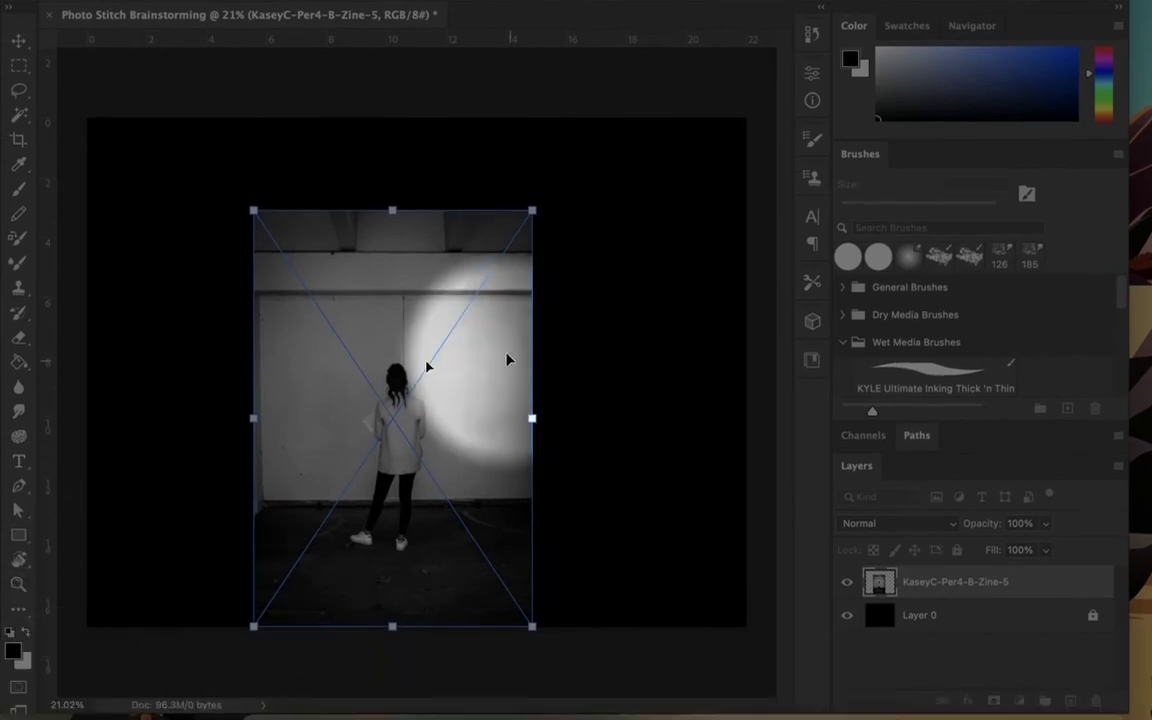
{"action": "left_click_drag", "start_coordinate": [506, 359], "coordinate": [317, 324]}
{"action": "left_click_drag", "start_coordinate": [388, 552], "coordinate": [309, 386]}
{"action": "left_click_drag", "start_coordinate": [222, 300], "coordinate": [280, 290]}
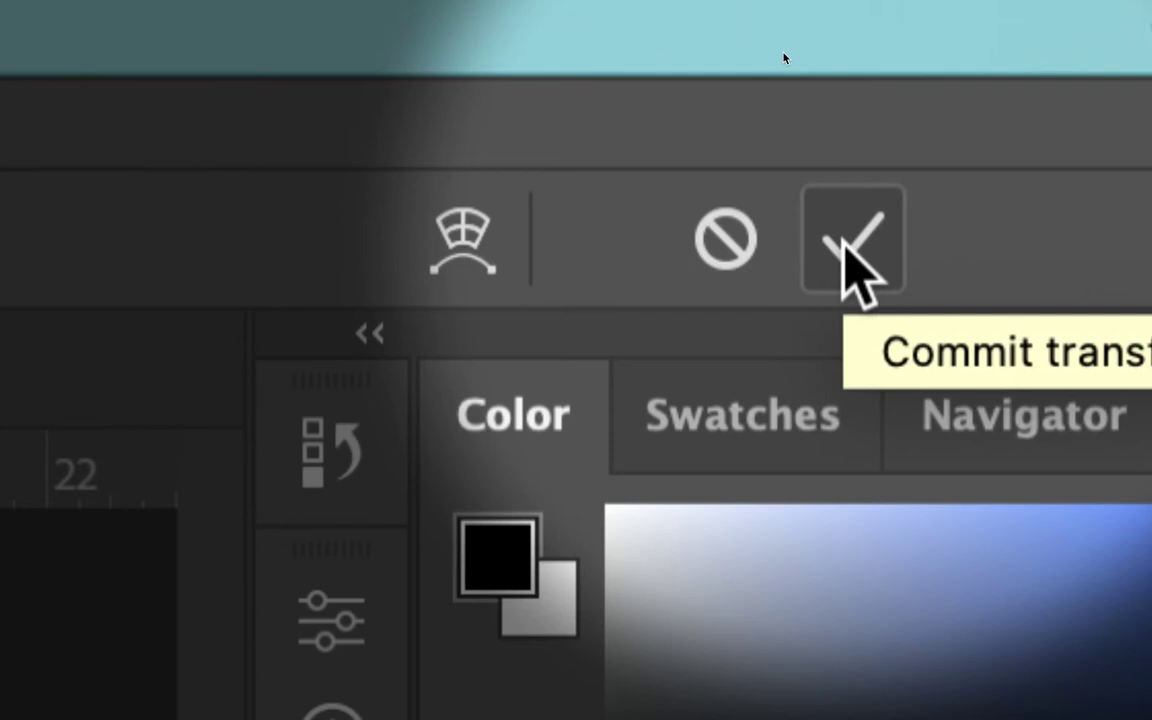
{"action": "left_click", "coordinate": [850, 245]}
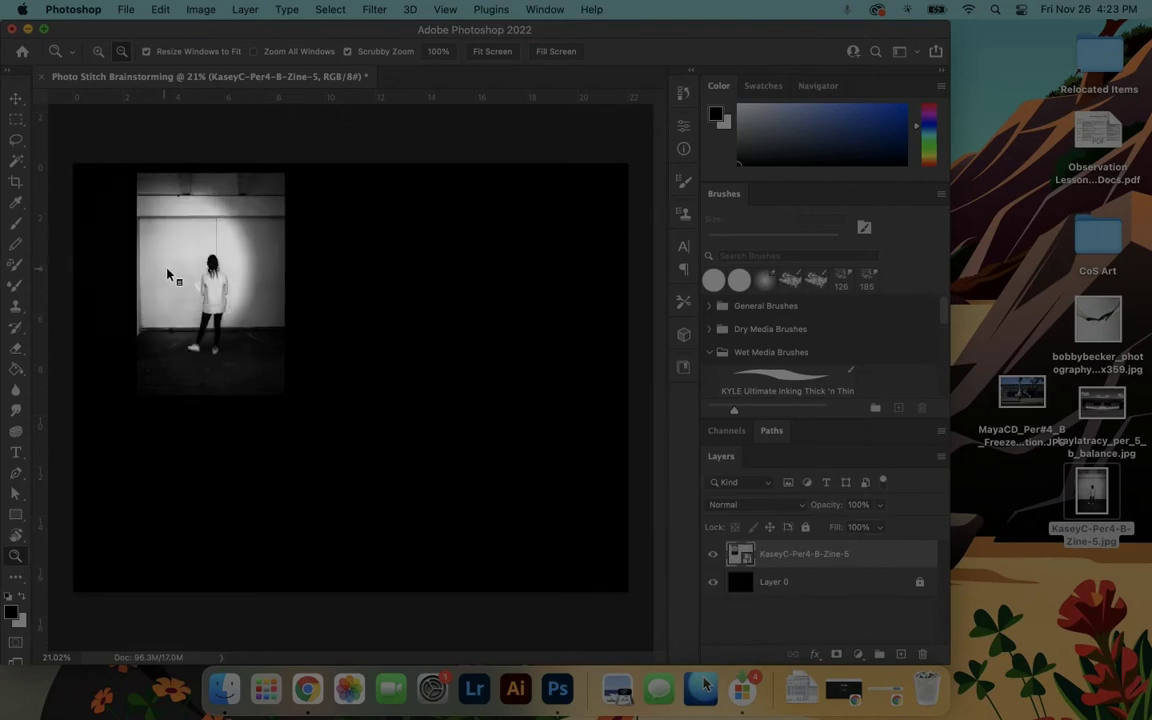
Place the building photo shrunk beside the wall photo along the top, then drop in the cartwheel photo
{"action": "left_click_drag", "start_coordinate": [1112, 407], "coordinate": [496, 311]}
{"action": "left_click_drag", "start_coordinate": [424, 333], "coordinate": [422, 313]}
{"action": "left_click_drag", "start_coordinate": [77, 537], "coordinate": [327, 368]}
{"action": "left_click_drag", "start_coordinate": [363, 294], "coordinate": [350, 309]}
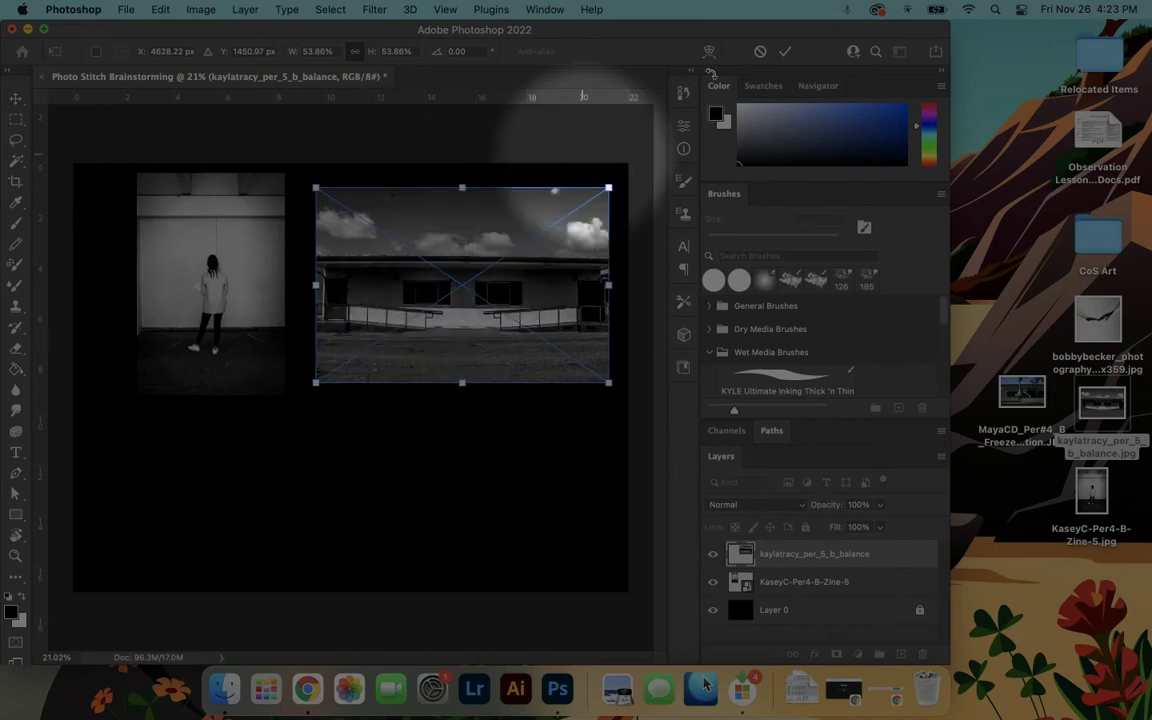
{"action": "left_click", "coordinate": [785, 51]}
{"action": "left_click_drag", "start_coordinate": [1003, 397], "coordinate": [307, 473]}
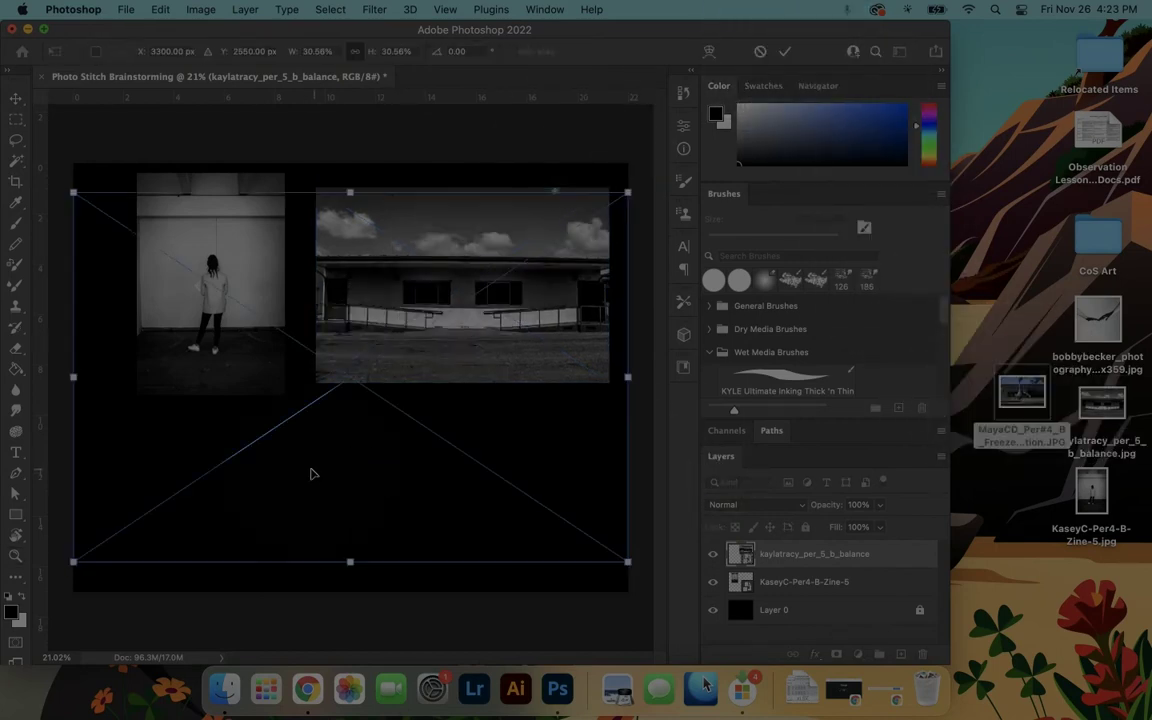
Shrink the cartwheel photo and position it in the lower left below the wall photo
{"action": "left_click_drag", "start_coordinate": [415, 355], "coordinate": [490, 327]}
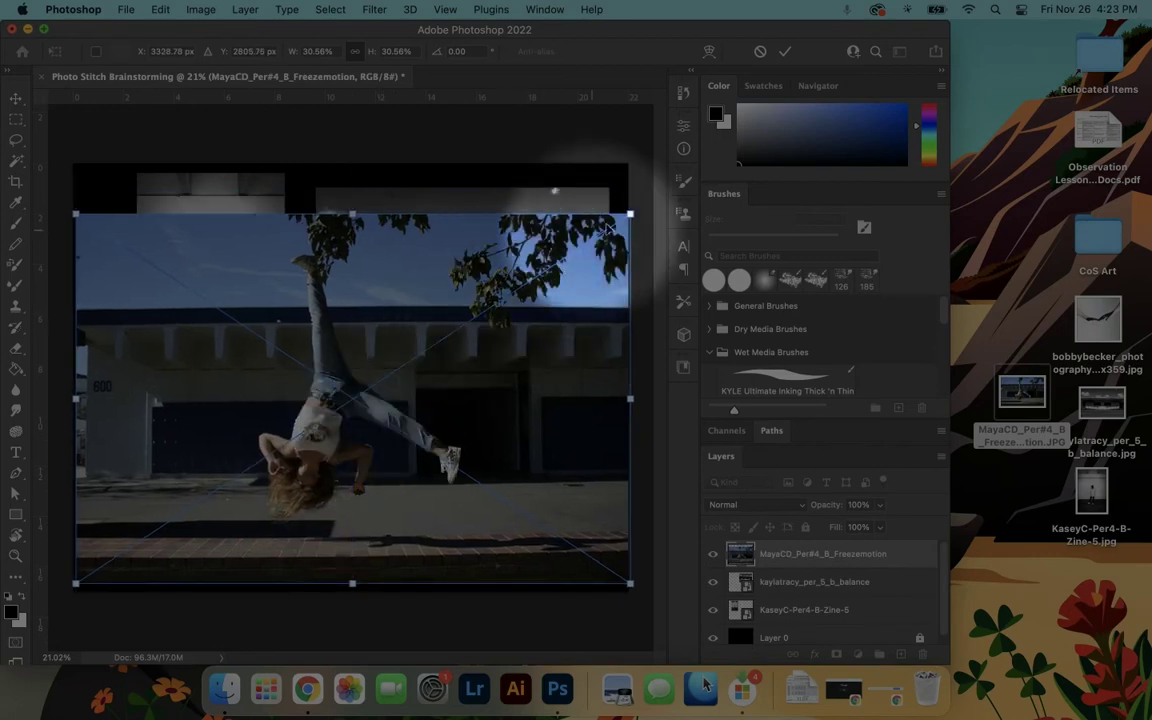
{"action": "left_click_drag", "start_coordinate": [630, 214], "coordinate": [314, 424]}
{"action": "left_click_drag", "start_coordinate": [222, 474], "coordinate": [259, 459]}
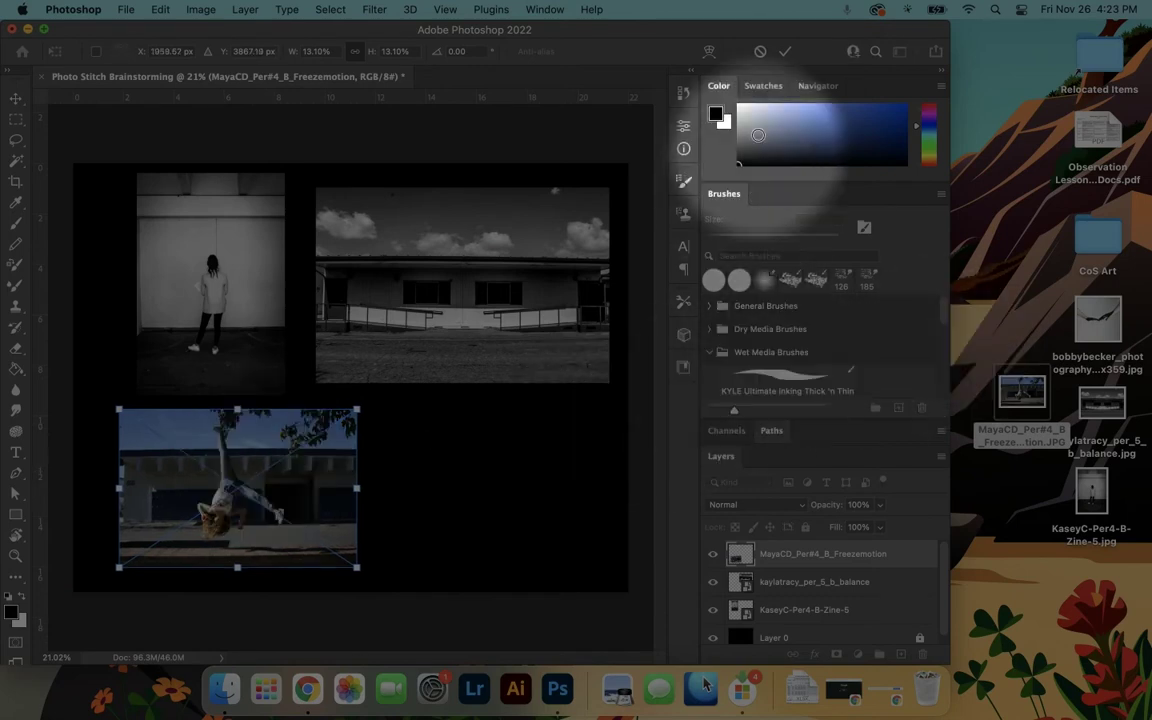
{"action": "left_click", "coordinate": [785, 51]}
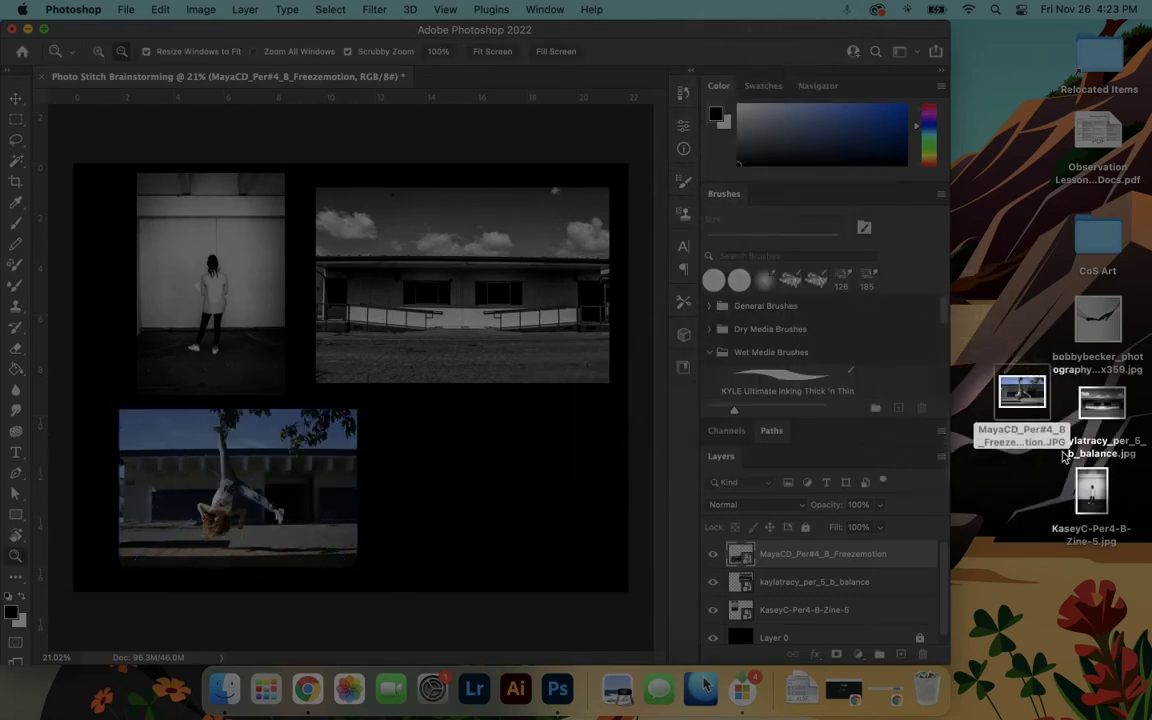
Place the painted-hands photo in the lower right, resize it, and commit
{"action": "left_click_drag", "start_coordinate": [1098, 320], "coordinate": [447, 516]}
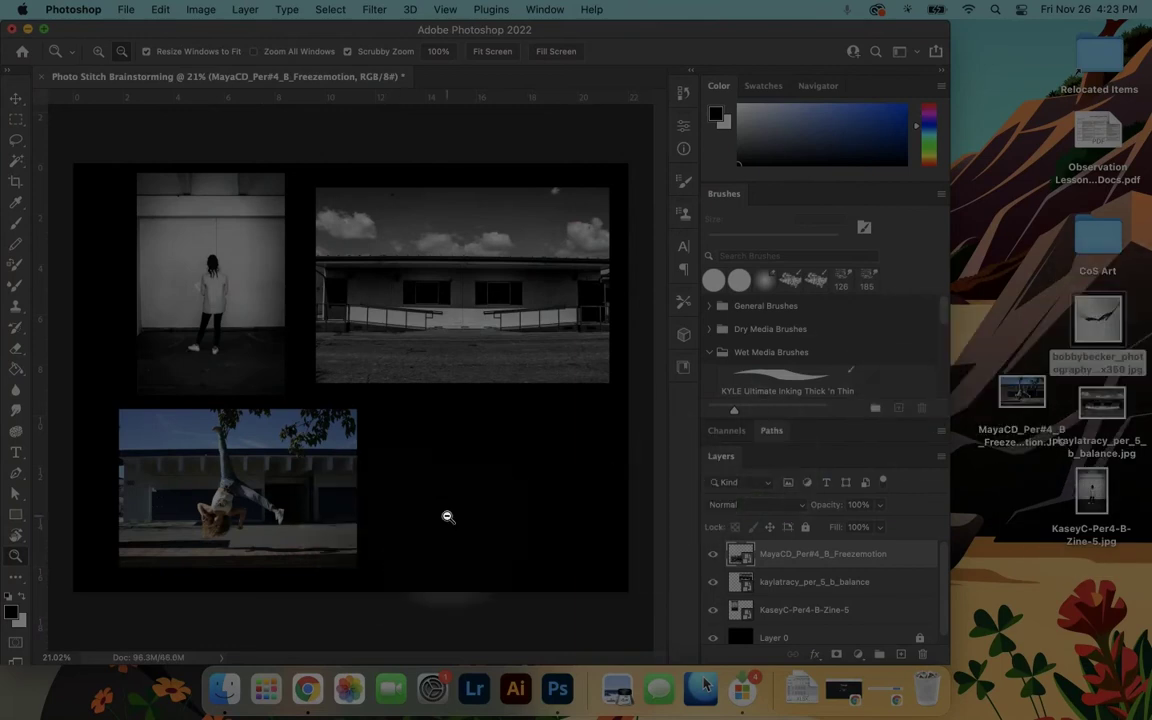
{"action": "left_click_drag", "start_coordinate": [353, 381], "coordinate": [517, 520]}
{"action": "left_click_drag", "start_coordinate": [447, 451], "coordinate": [403, 394]}
{"action": "left_click_drag", "start_coordinate": [463, 429], "coordinate": [449, 428]}
{"action": "left_click", "coordinate": [785, 51]}
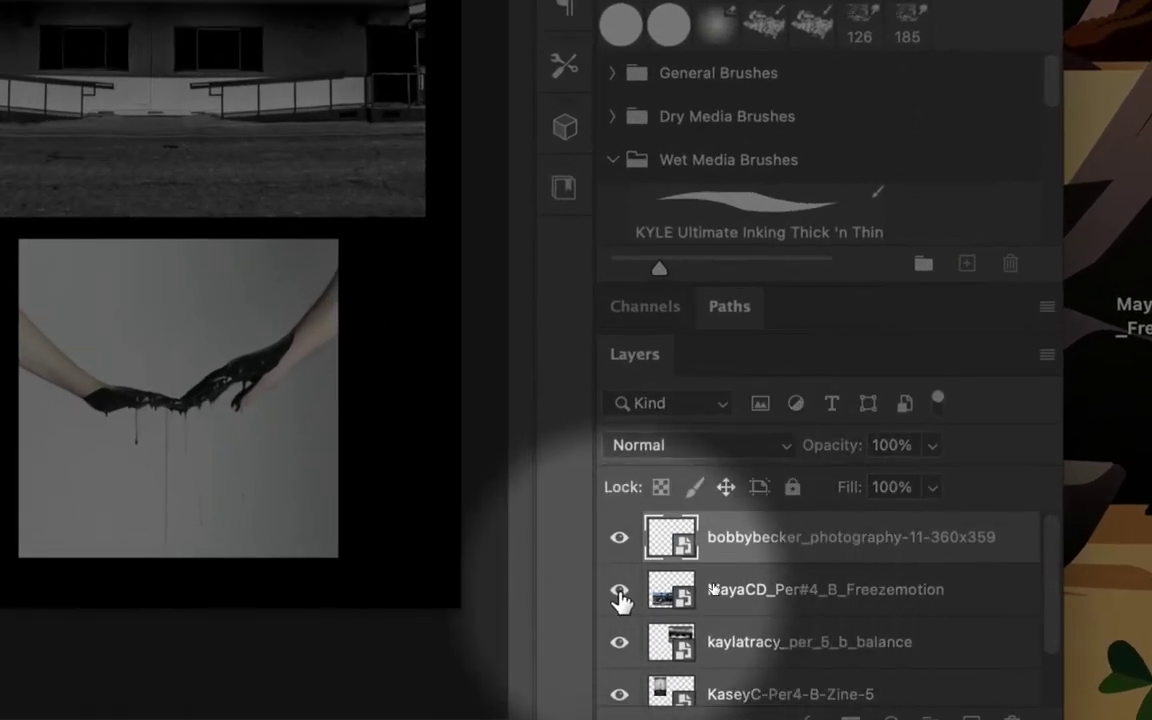
{"action": "left_click", "coordinate": [619, 590]}
{"action": "left_click", "coordinate": [619, 538]}
{"action": "left_click", "coordinate": [619, 538]}
{"action": "left_click", "coordinate": [619, 548]}
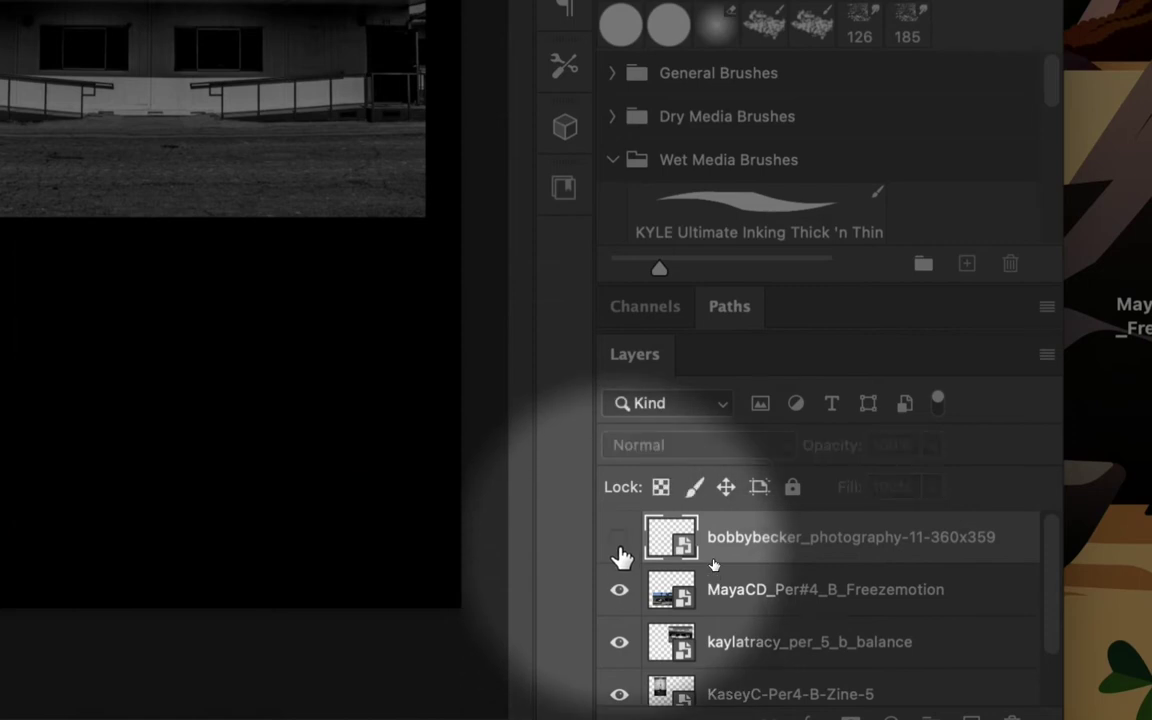
{"action": "left_click", "coordinate": [619, 548]}
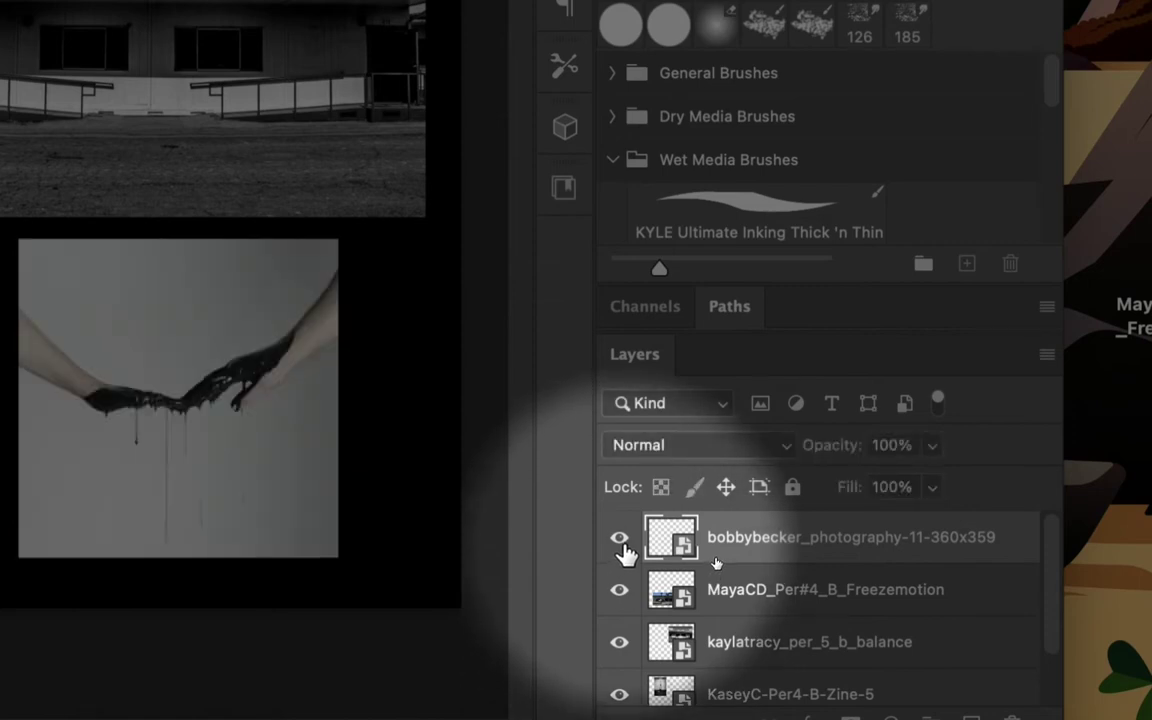
{"action": "left_click", "coordinate": [620, 553]}
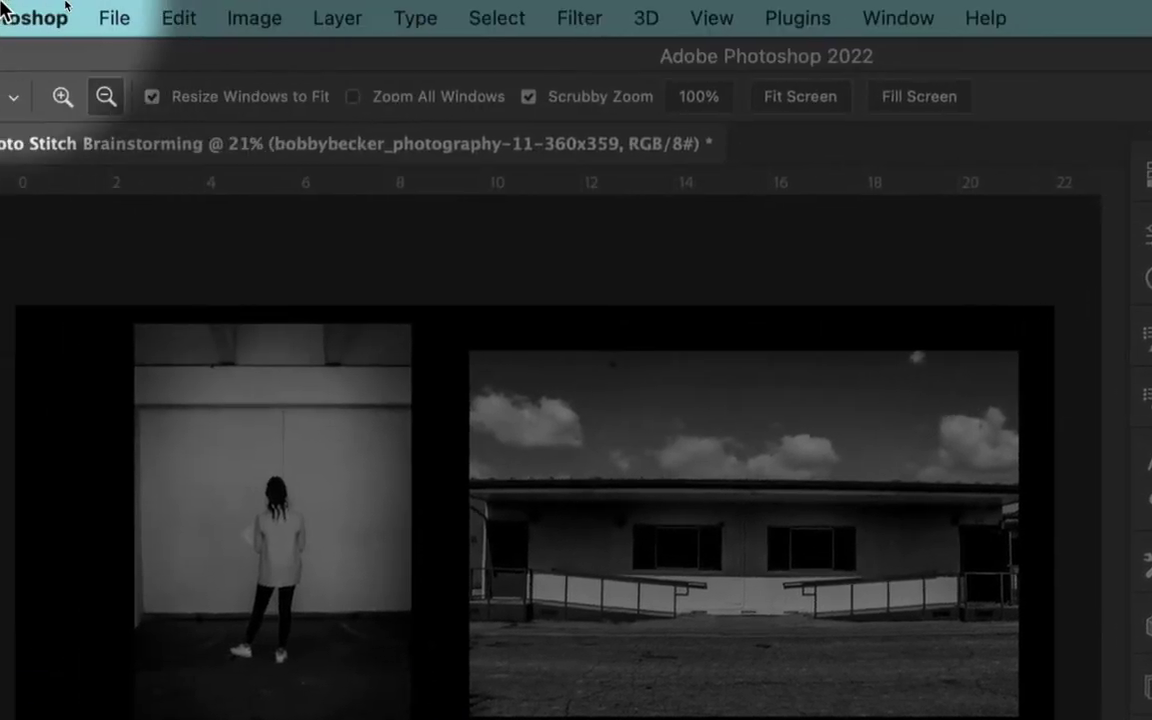
{"action": "left_click", "coordinate": [171, 28]}
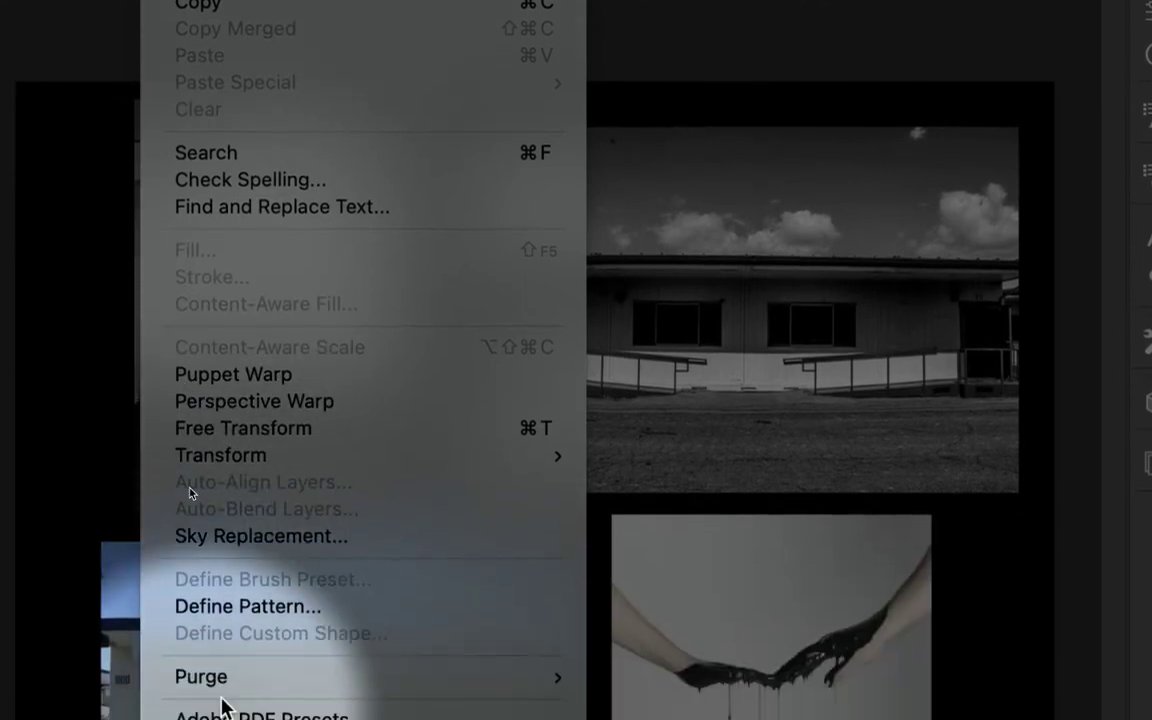
{"action": "mouse_move", "coordinate": [393, 679]}
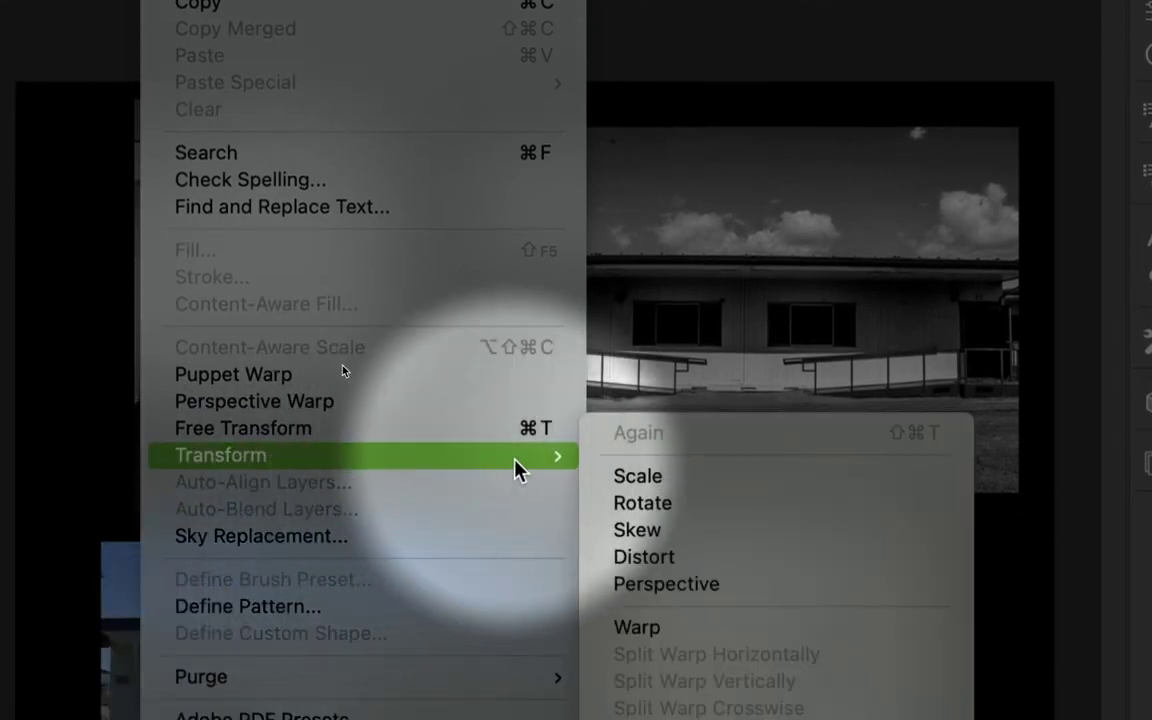
{"action": "left_click", "coordinate": [615, 478]}
{"action": "mouse_move", "coordinate": [611, 361]}
{"action": "left_mouse_down"}
{"action": "mouse_move", "coordinate": [514, 257]}
{"action": "mouse_move", "coordinate": [635, 355]}
{"action": "mouse_move", "coordinate": [620, 368]}
{"action": "left_mouse_up"}
{"action": "left_click_drag", "start_coordinate": [740, 472], "coordinate": [733, 528]}
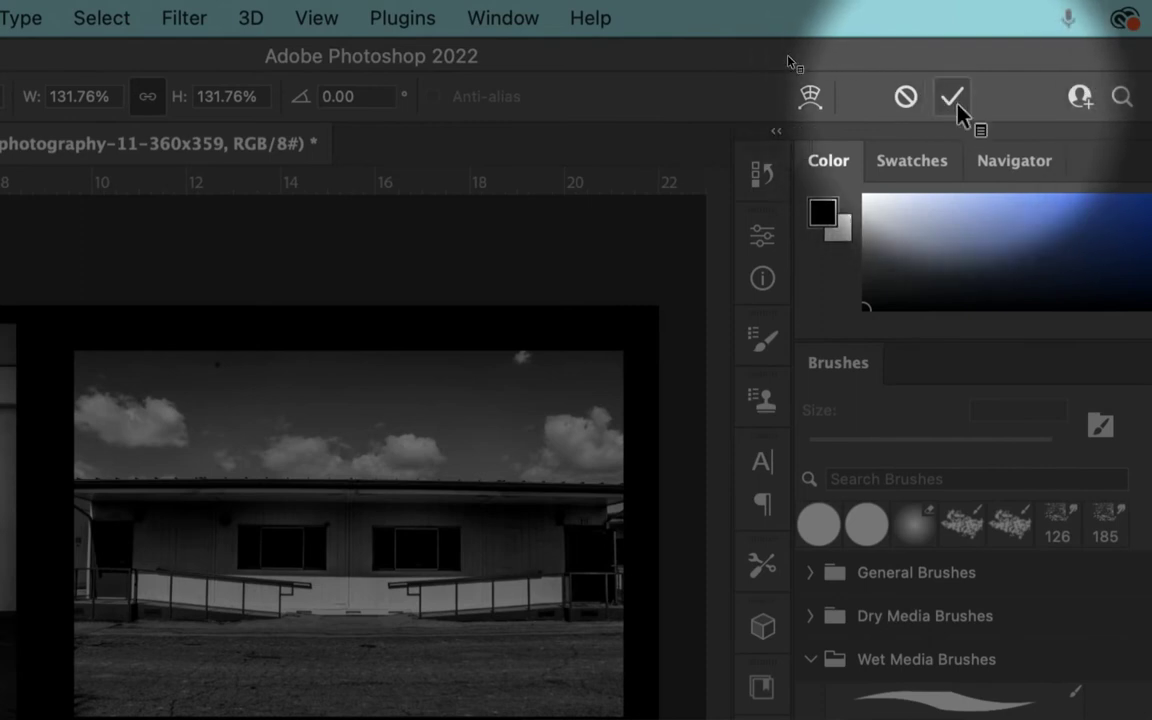
{"action": "left_click", "coordinate": [903, 105]}
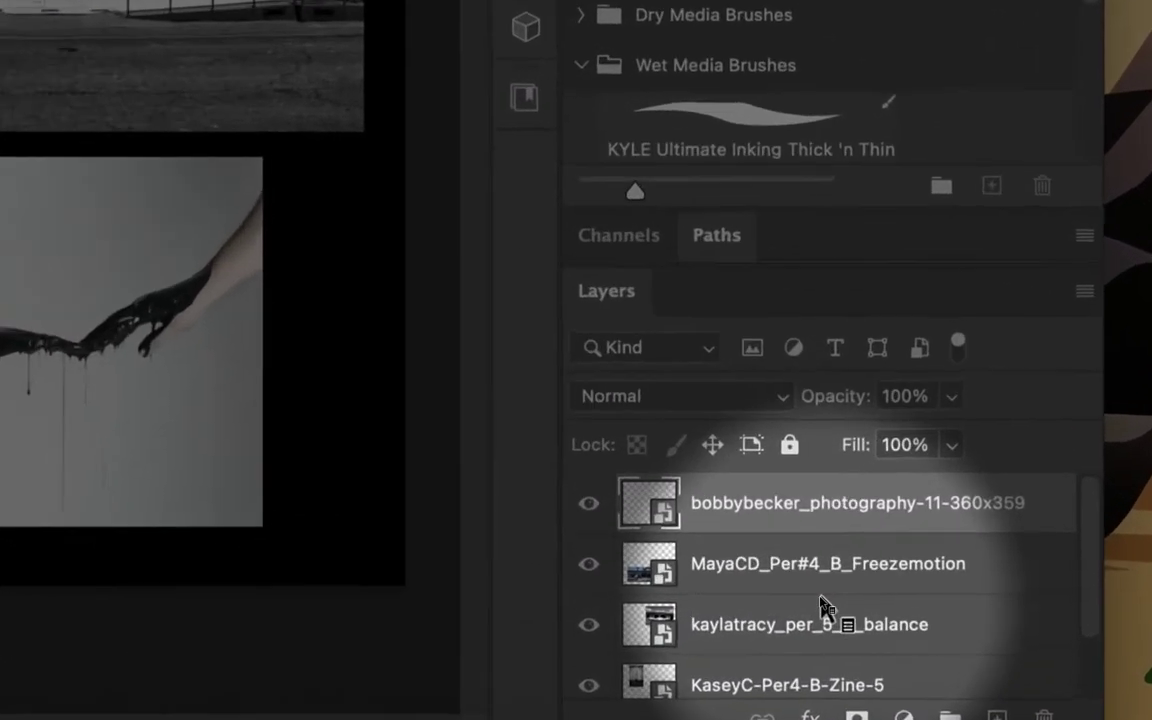
Lock the hands, cartwheel, building and wall photo layers, then reselect the hands layer
{"action": "scroll", "coordinate": [985, 566], "scroll_direction": "down", "scroll_amount": 2}
{"action": "scroll", "coordinate": [985, 566], "scroll_direction": "up", "scroll_amount": 2}
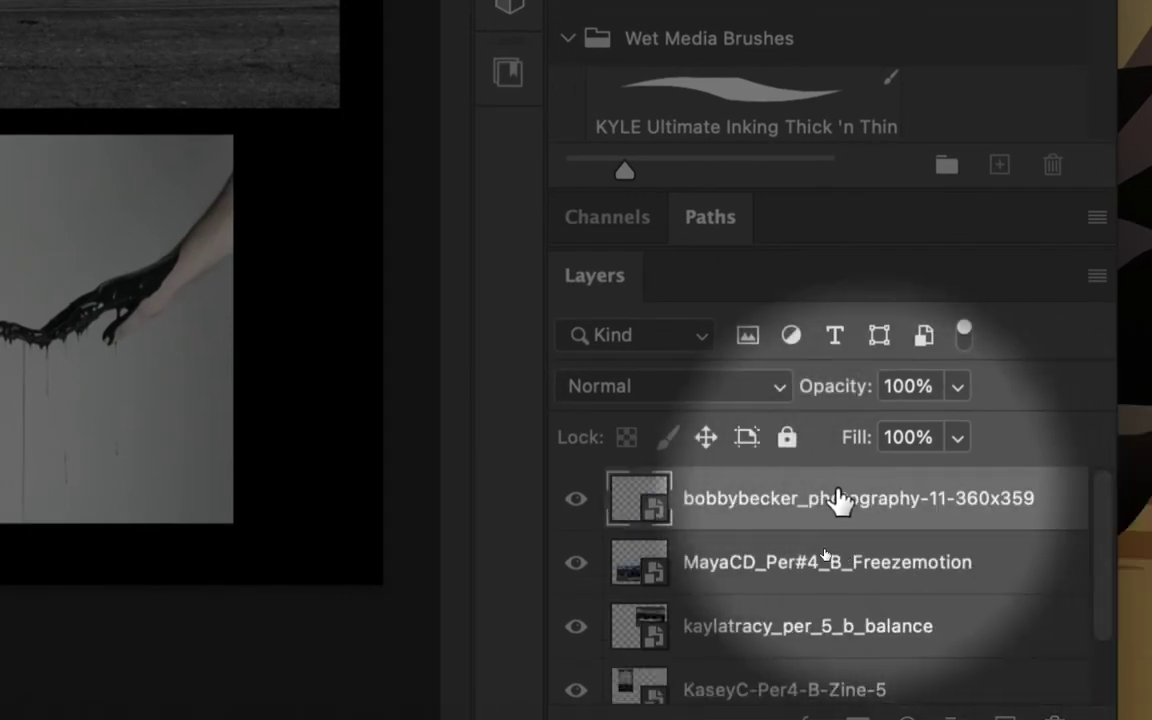
{"action": "left_click", "coordinate": [787, 437]}
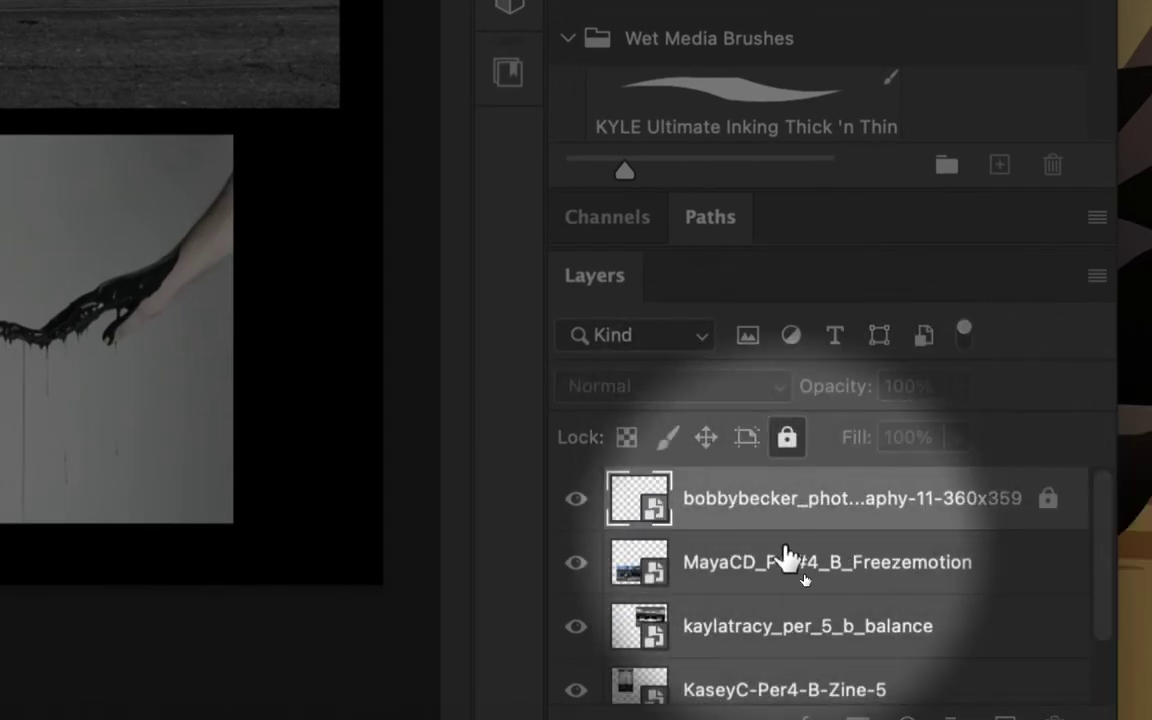
{"action": "left_click", "coordinate": [785, 560]}
{"action": "left_click", "coordinate": [787, 437]}
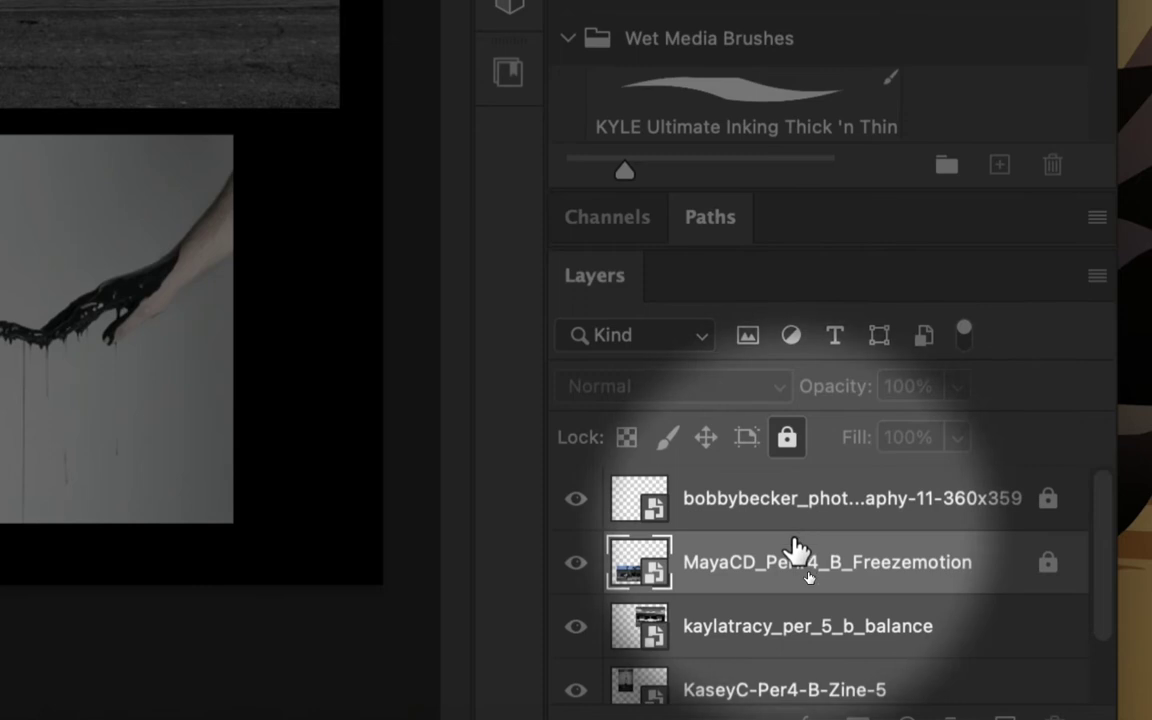
{"action": "left_click", "coordinate": [790, 626]}
{"action": "left_click", "coordinate": [787, 437]}
{"action": "left_click", "coordinate": [803, 695]}
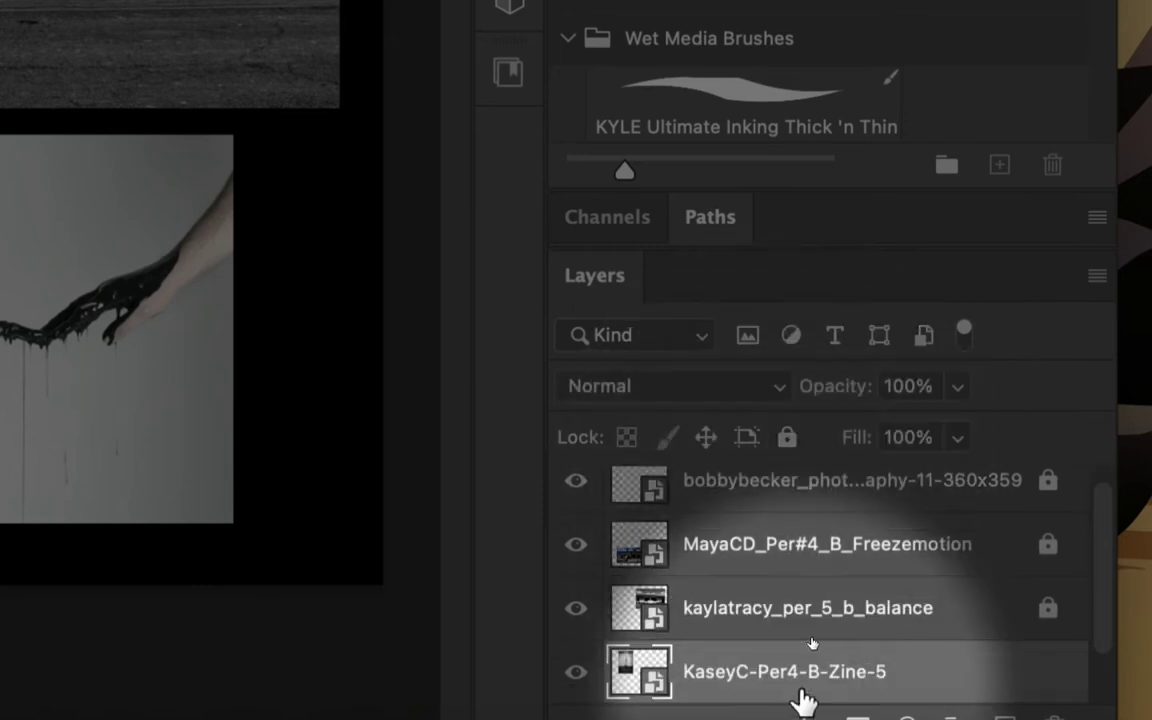
{"action": "left_click", "coordinate": [787, 437]}
{"action": "scroll", "coordinate": [812, 632], "scroll_direction": "down", "scroll_amount": 1}
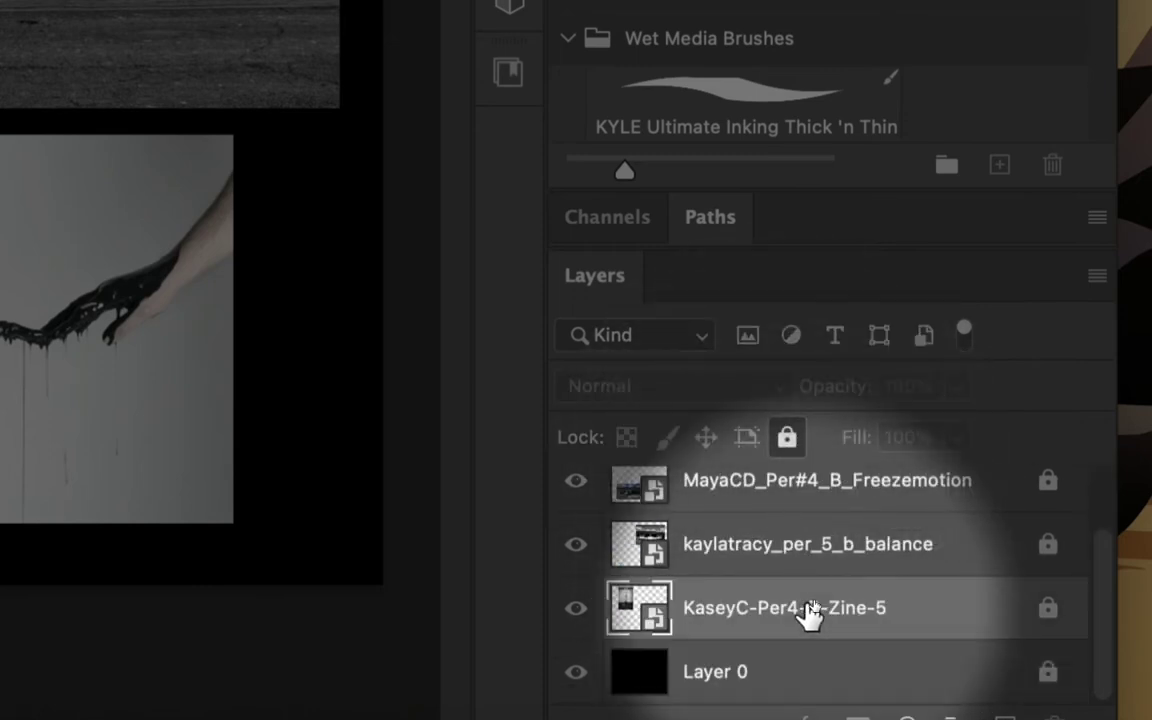
{"action": "scroll", "coordinate": [810, 612], "scroll_direction": "up", "scroll_amount": 2}
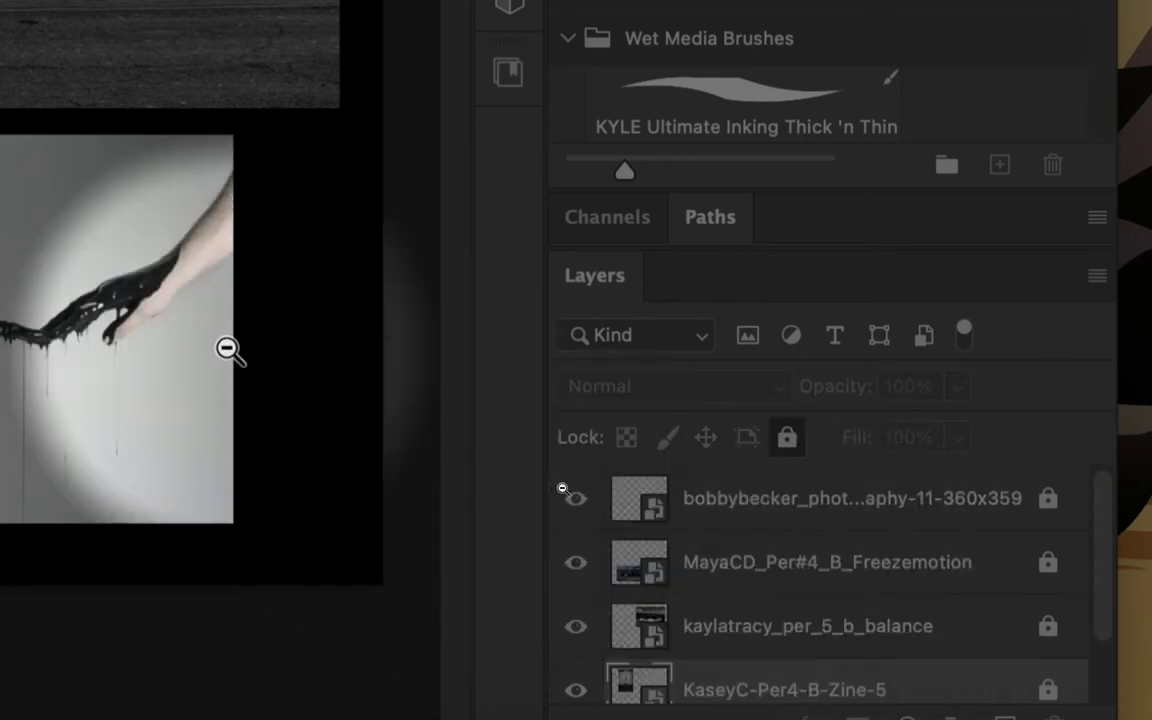
{"action": "left_click", "coordinate": [808, 520]}
{"action": "scroll", "coordinate": [808, 589], "scroll_direction": "down", "scroll_amount": 1}
{"action": "scroll", "coordinate": [805, 570], "scroll_direction": "up", "scroll_amount": 1}
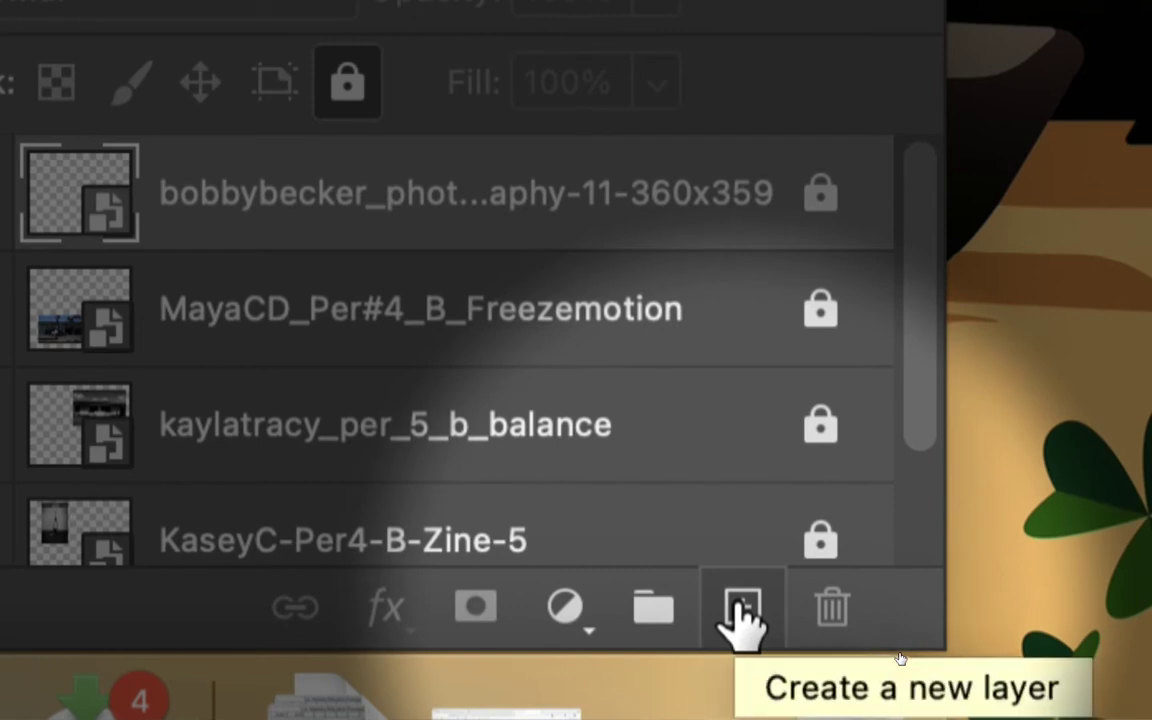
Add a new empty Layer 1 above the photos and widen the window to the screen's right edge
{"action": "left_click", "coordinate": [742, 620]}
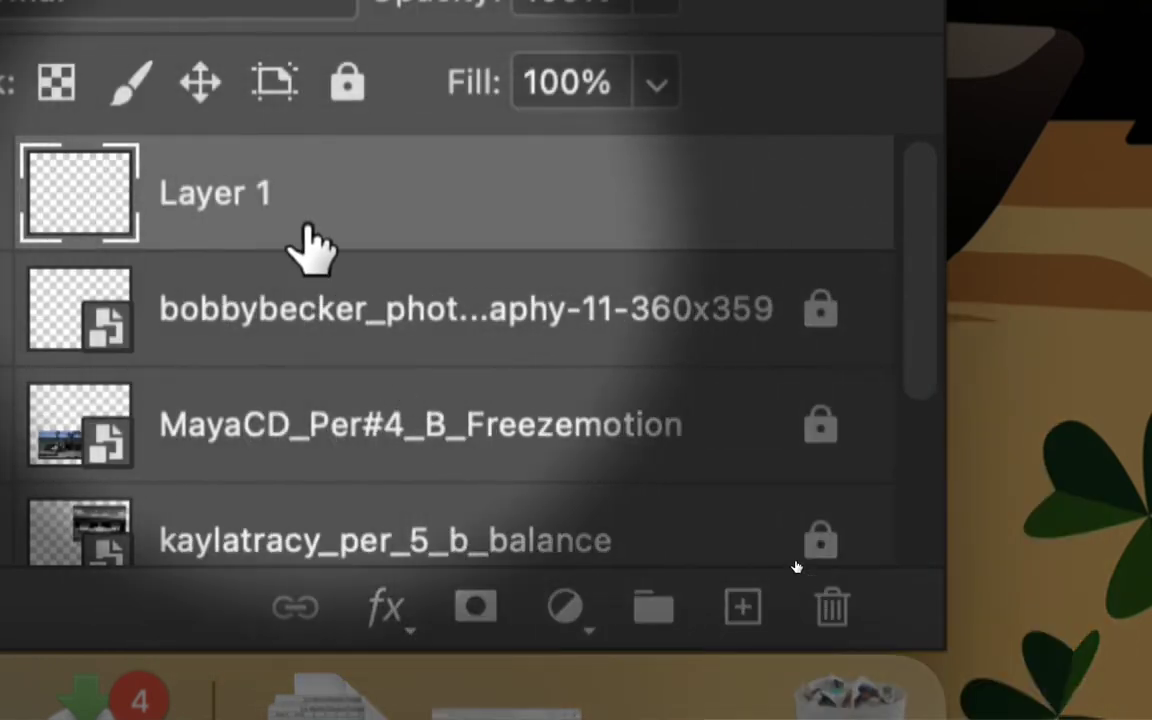
{"action": "left_click_drag", "start_coordinate": [309, 244], "coordinate": [295, 205]}
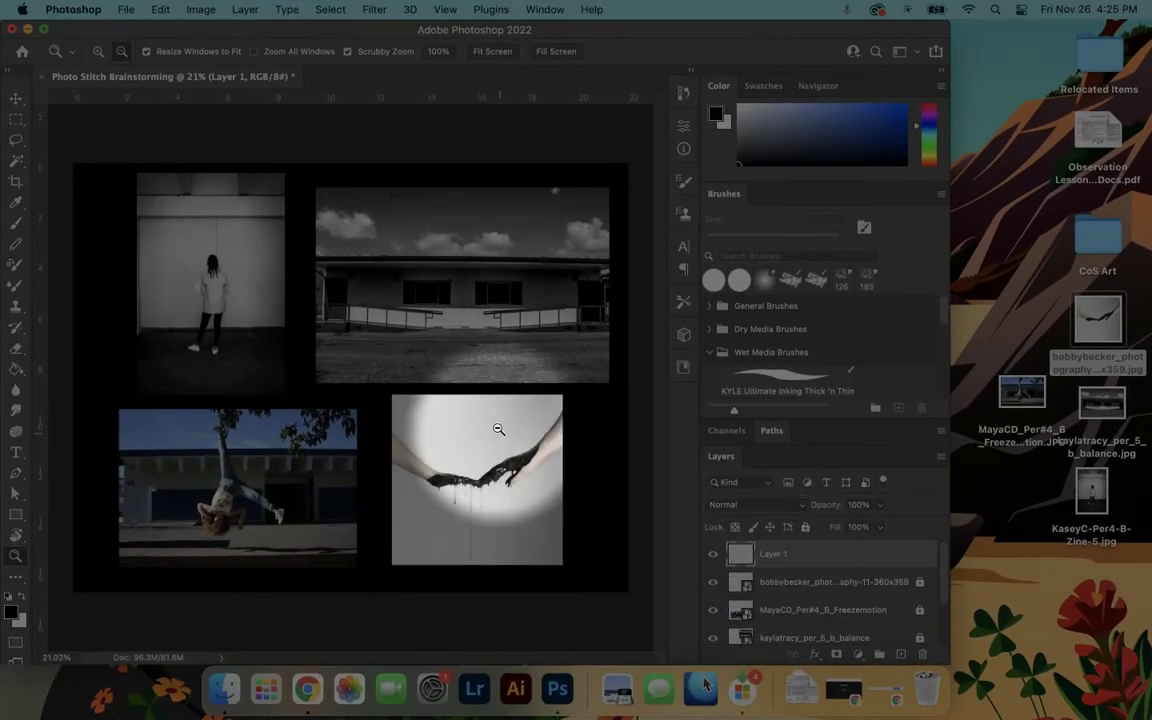
{"action": "left_click_drag", "start_coordinate": [950, 180], "coordinate": [1150, 182]}
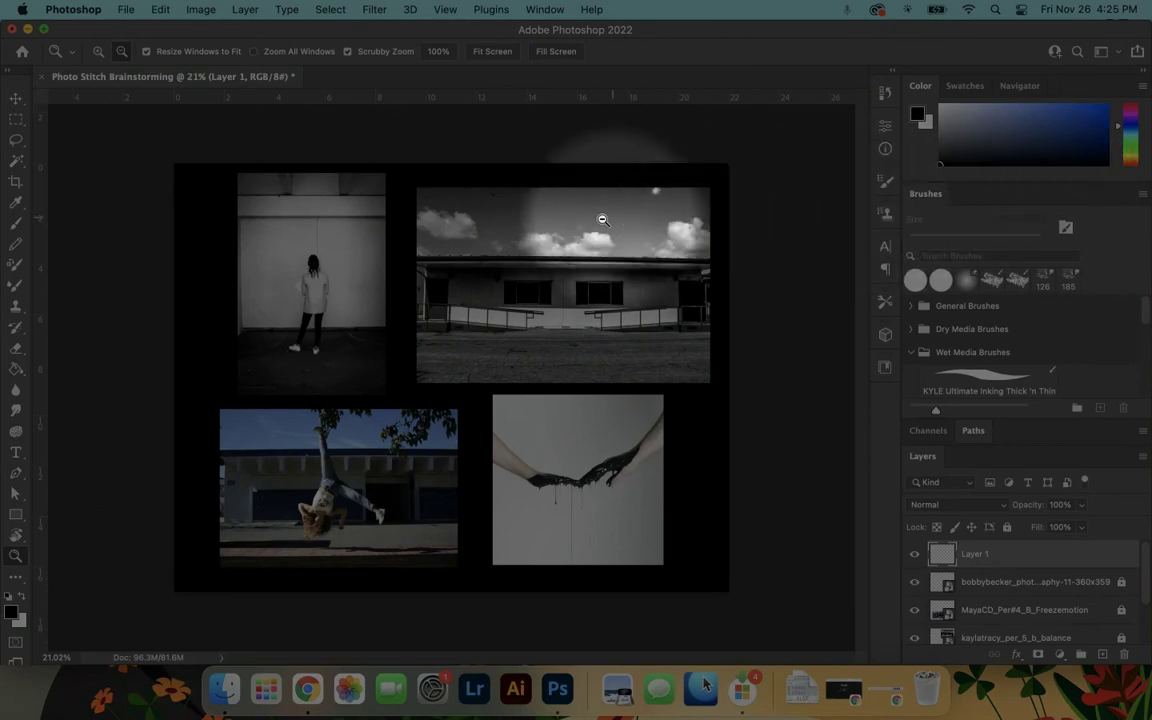
Scrubby-zoom in on the woman's spotlight photo to about 65.8%
{"action": "scroll", "coordinate": [458, 304], "scroll_direction": "up", "scroll_amount": 1}
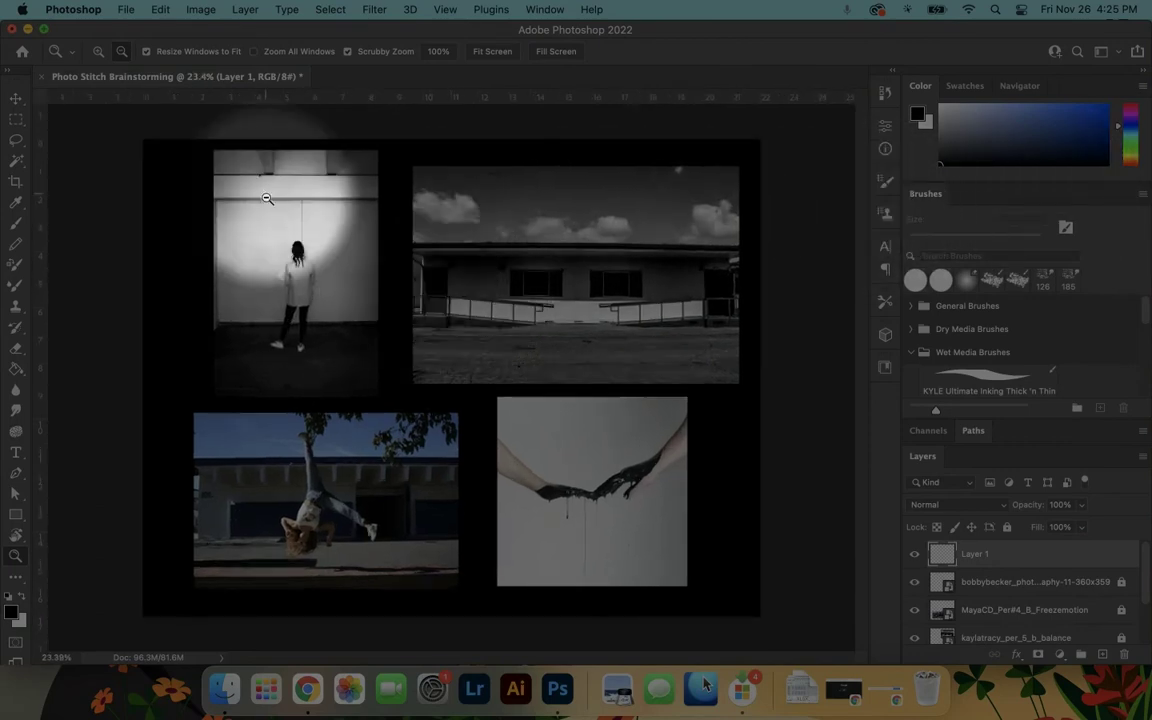
{"action": "left_click_drag", "start_coordinate": [256, 238], "coordinate": [360, 288]}
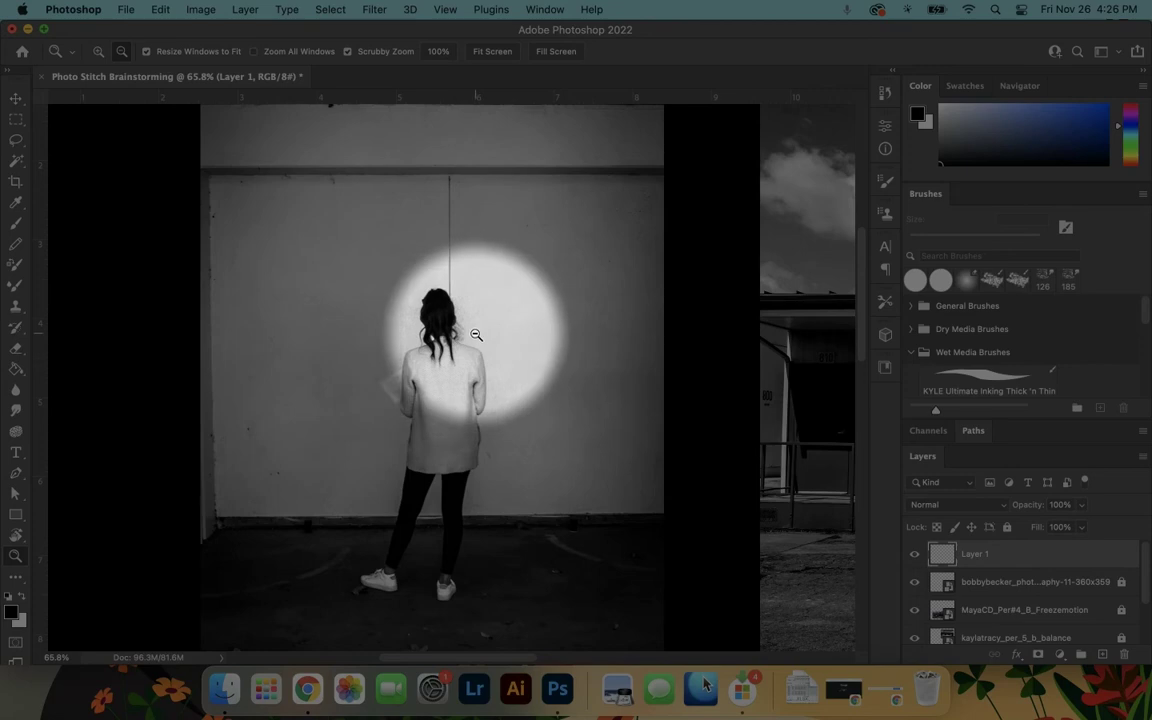
{"action": "left_click_drag", "start_coordinate": [476, 334], "coordinate": [496, 368]}
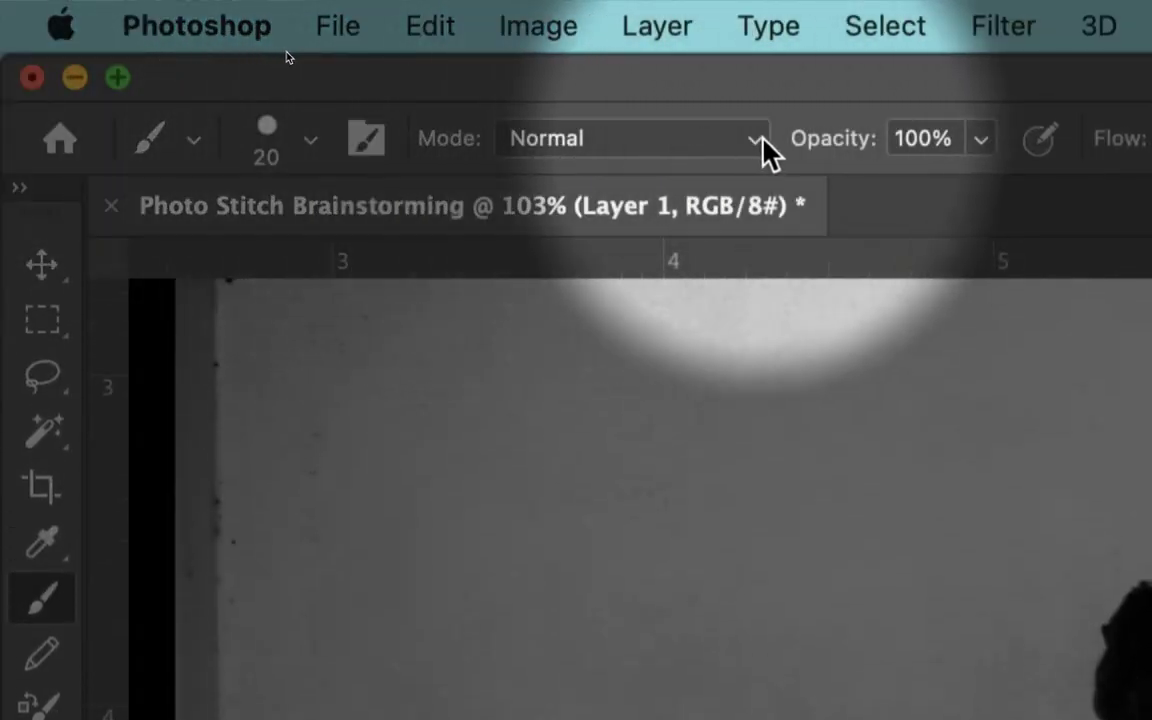
Choose the Hard Round brush from the General Brushes presets
{"action": "left_click_drag", "start_coordinate": [838, 155], "coordinate": [872, 155]}
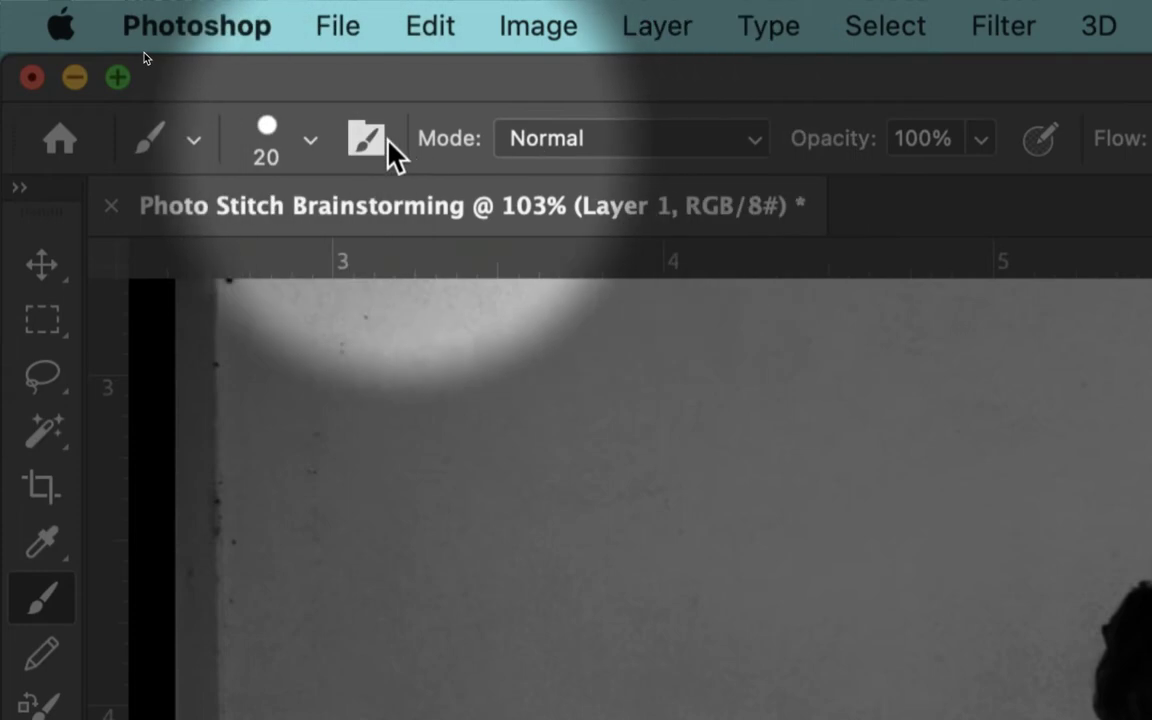
{"action": "left_click", "coordinate": [313, 141]}
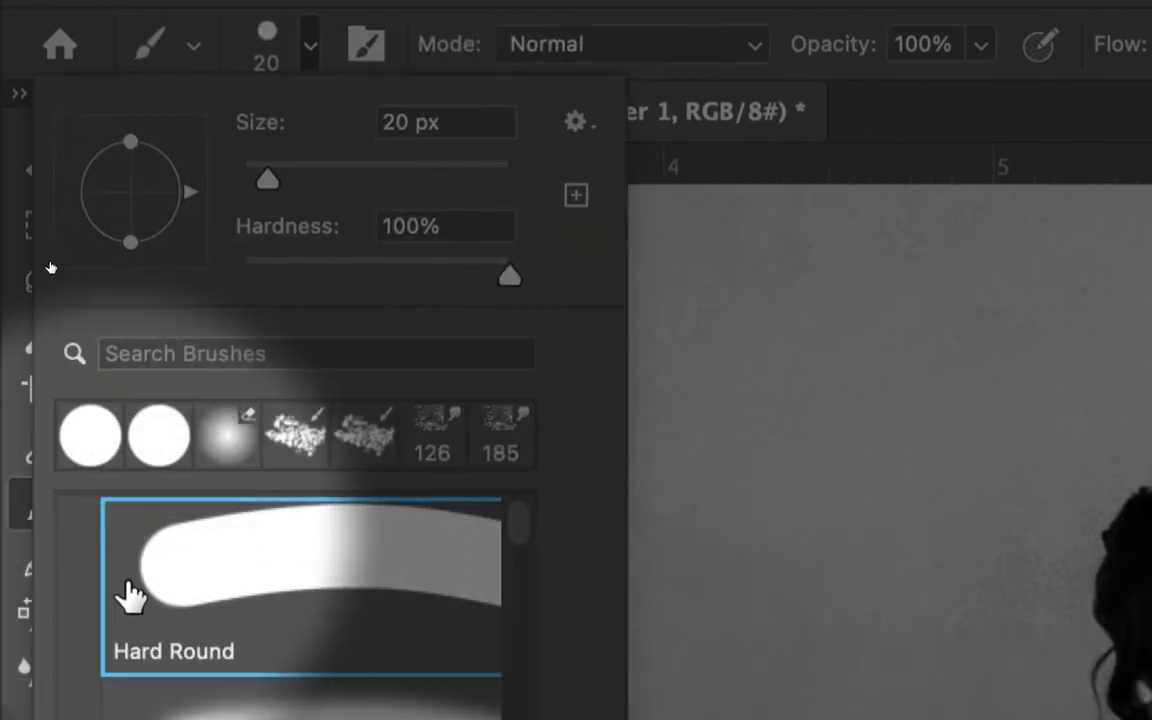
{"action": "scroll", "coordinate": [150, 554], "scroll_direction": "up", "scroll_amount": 1}
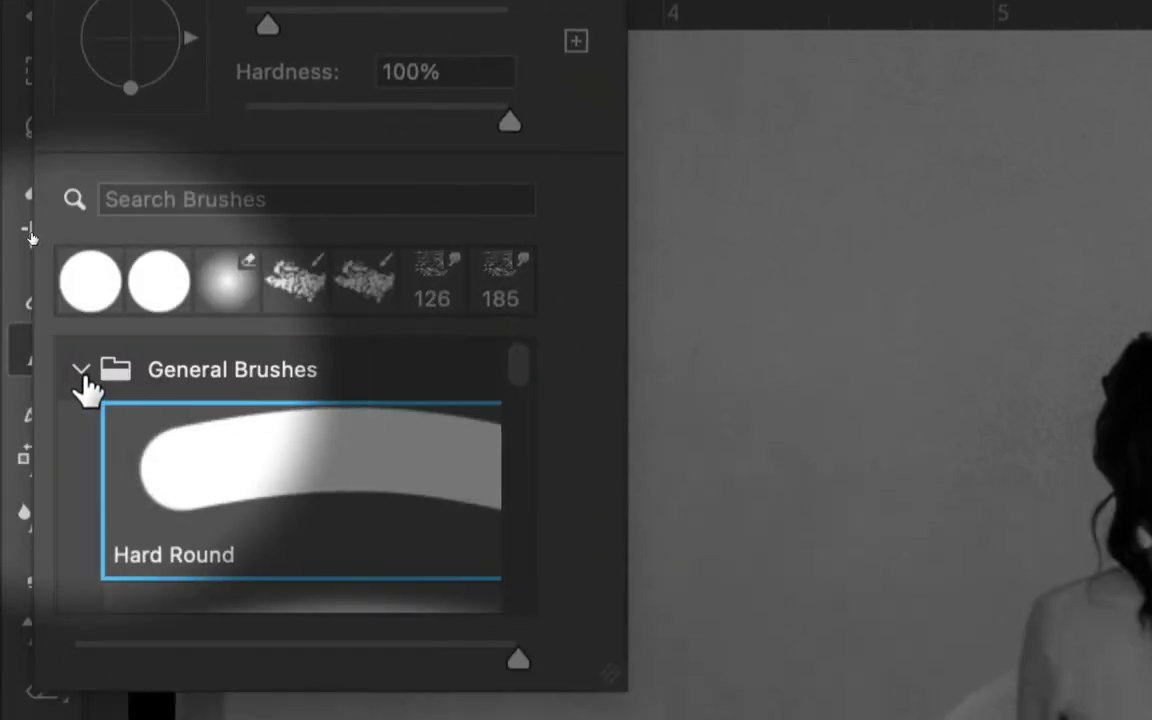
{"action": "left_click", "coordinate": [81, 372]}
{"action": "left_click", "coordinate": [80, 431]}
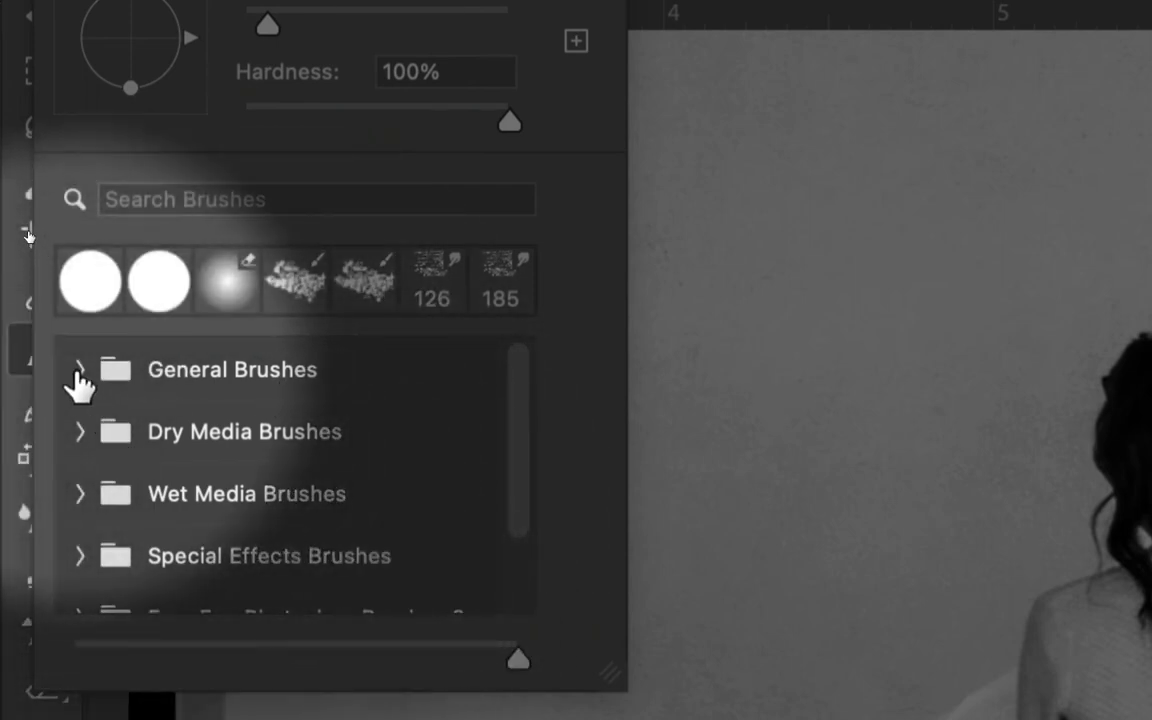
{"action": "left_click", "coordinate": [80, 370]}
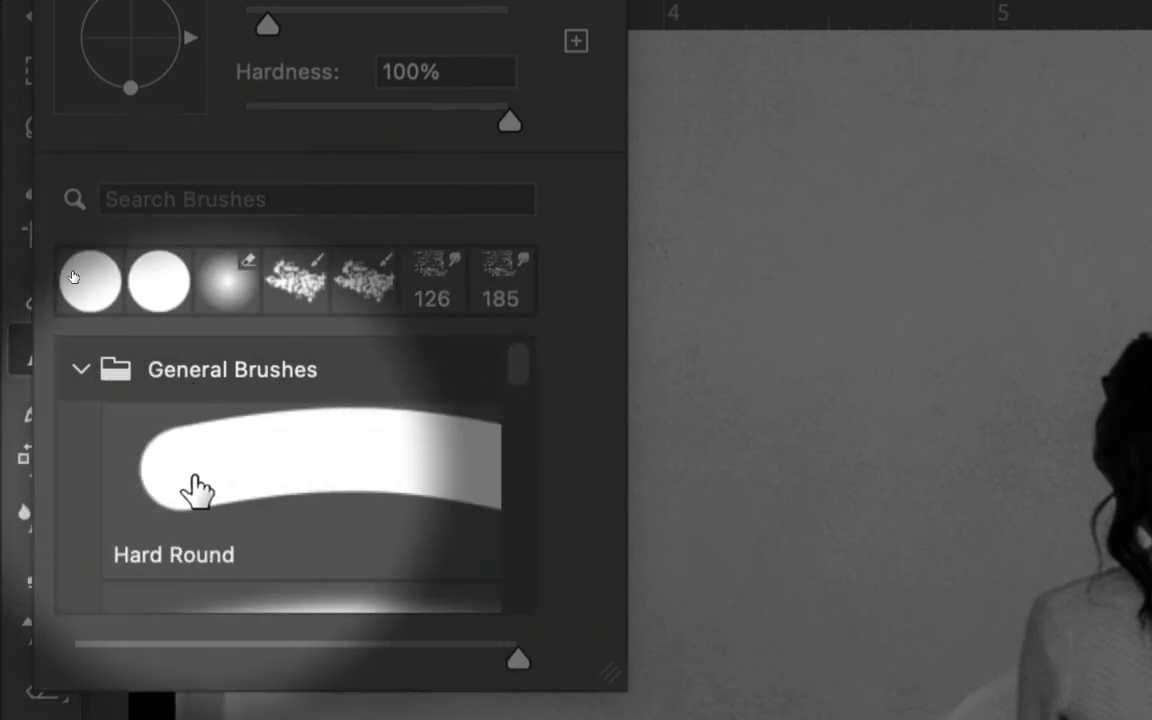
{"action": "left_click", "coordinate": [197, 490]}
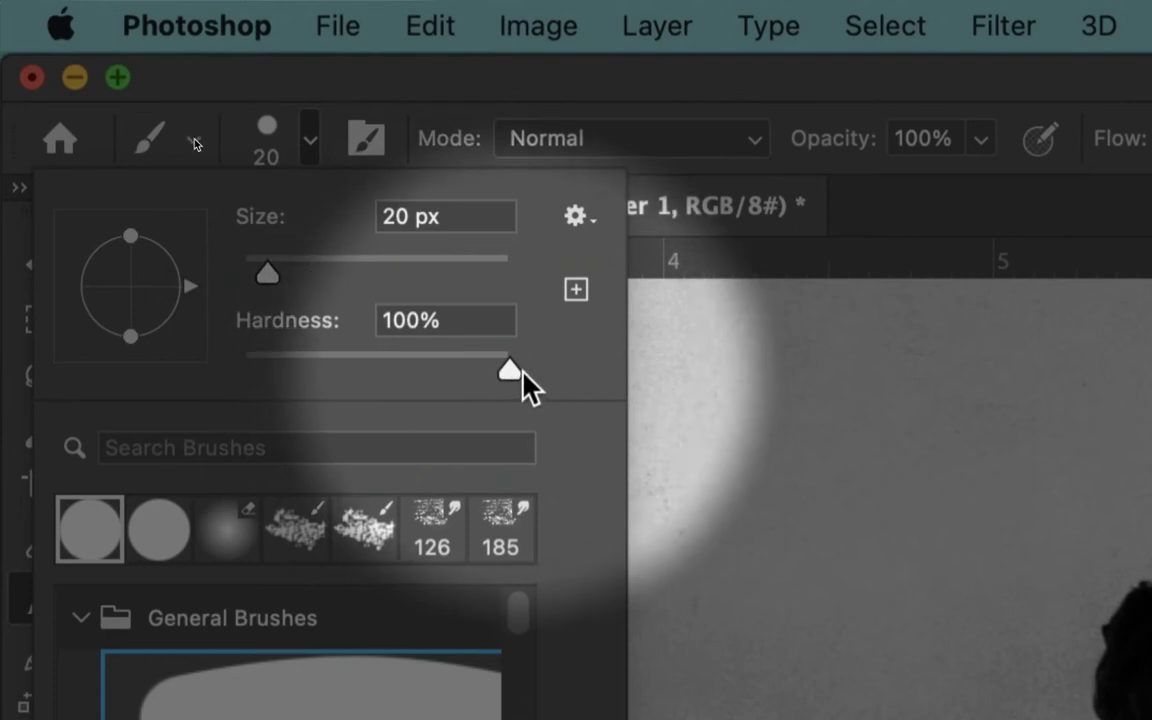
Set the brush size to 15 px, keeping 100% hardness
{"action": "left_click", "coordinate": [522, 371]}
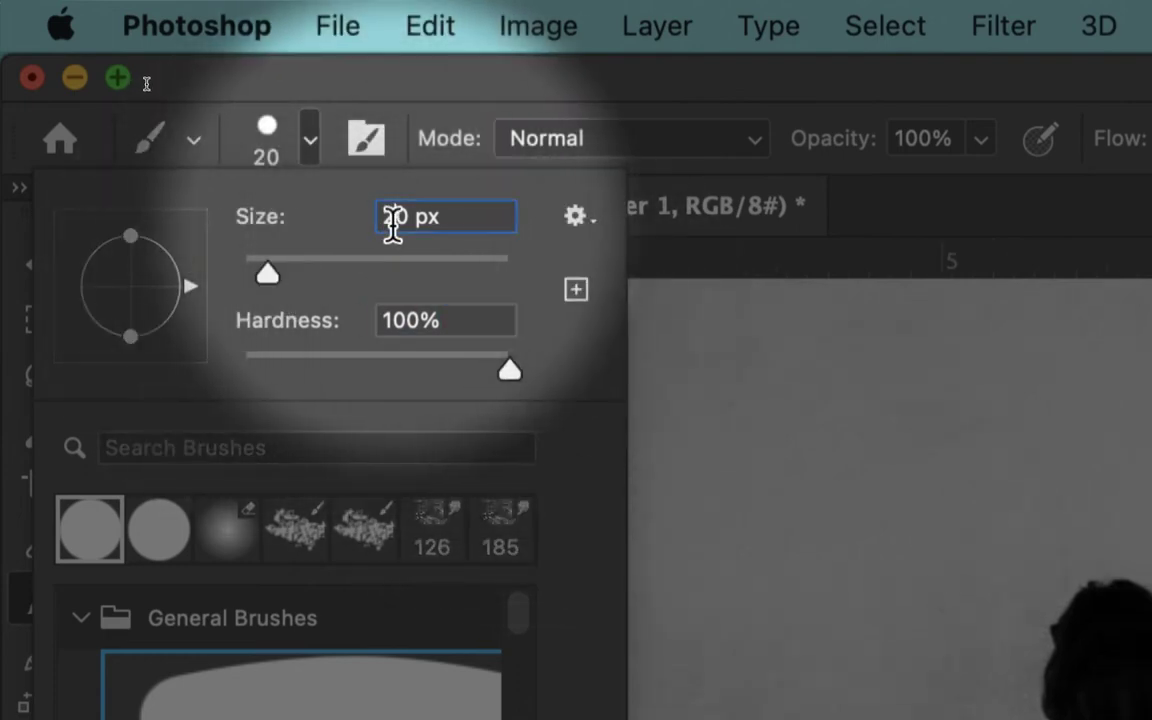
{"action": "left_click", "coordinate": [393, 220]}
{"action": "type", "text": "10"}
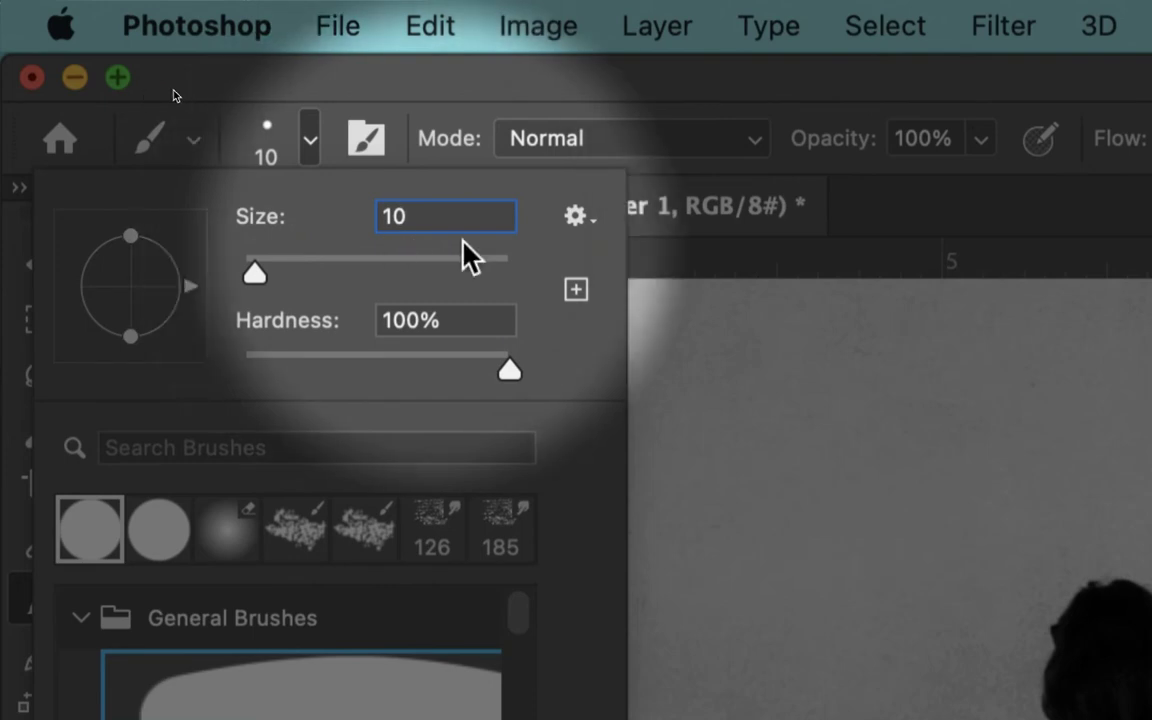
{"action": "key", "text": "Return"}
{"action": "left_click_drag", "start_coordinate": [257, 272], "coordinate": [318, 277]}
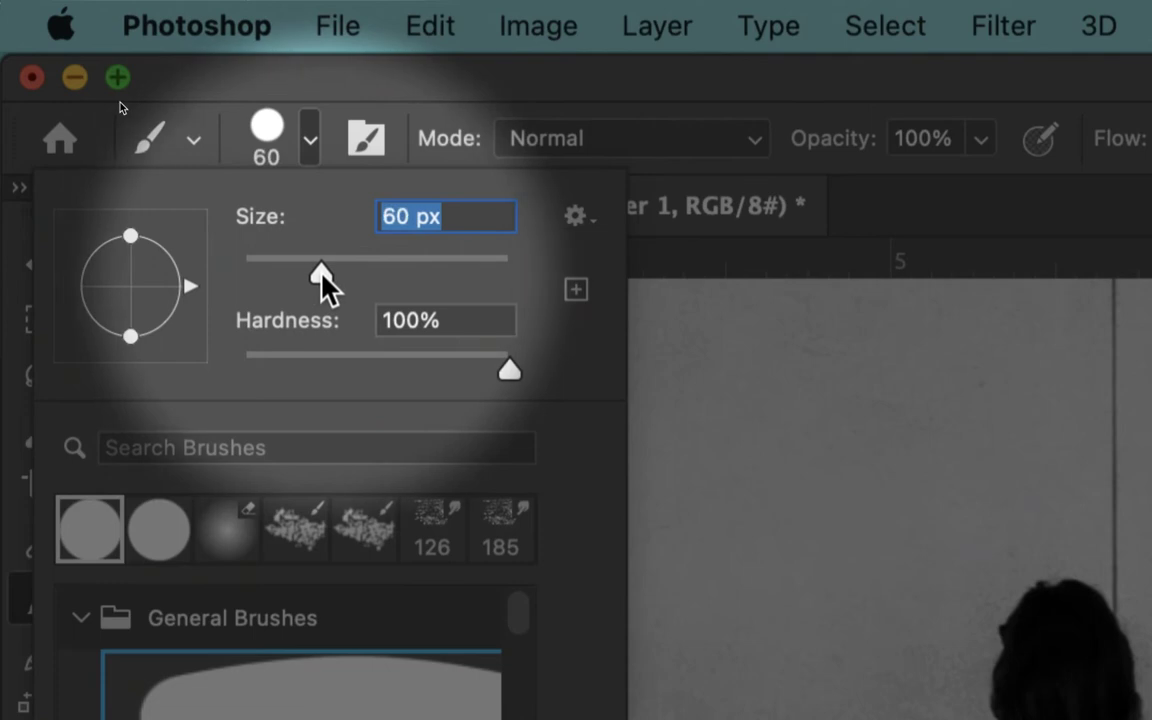
{"action": "mouse_move", "coordinate": [321, 272]}
{"action": "left_mouse_down"}
{"action": "mouse_move", "coordinate": [250, 272]}
{"action": "mouse_move", "coordinate": [260, 272]}
{"action": "left_mouse_up"}
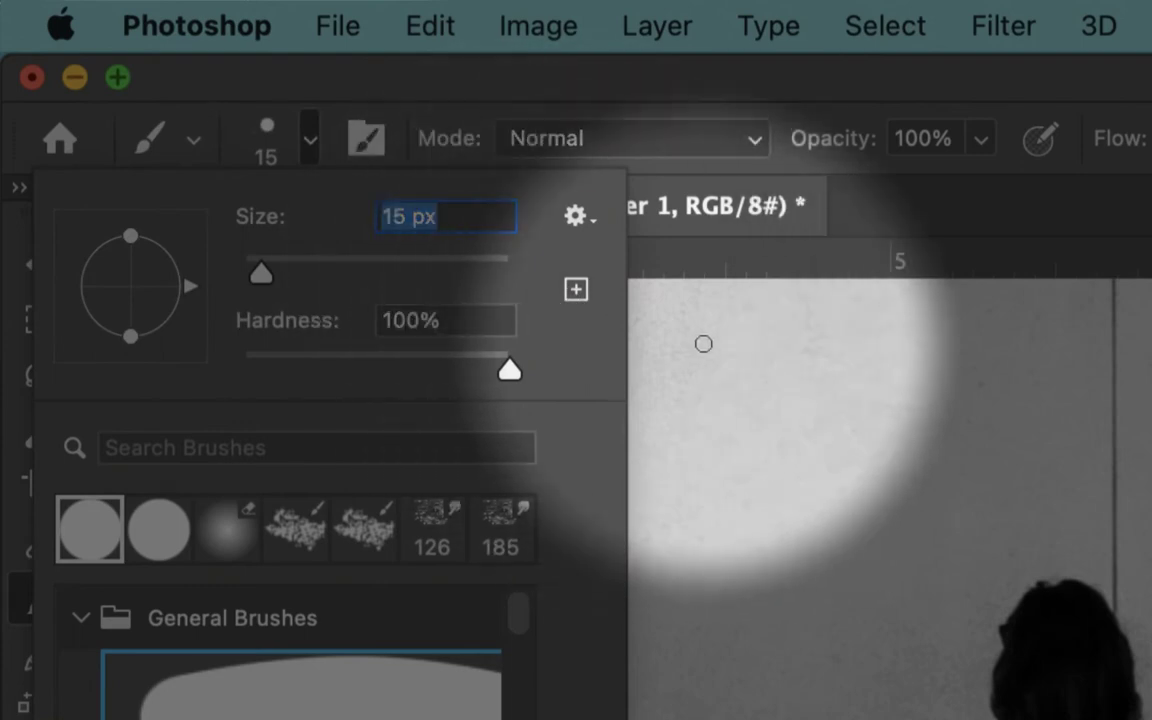
Paint four black test dots, a U-shaped stroke and a hooked stroke on the wall
{"action": "left_click", "coordinate": [703, 343]}
{"action": "left_click", "coordinate": [644, 444]}
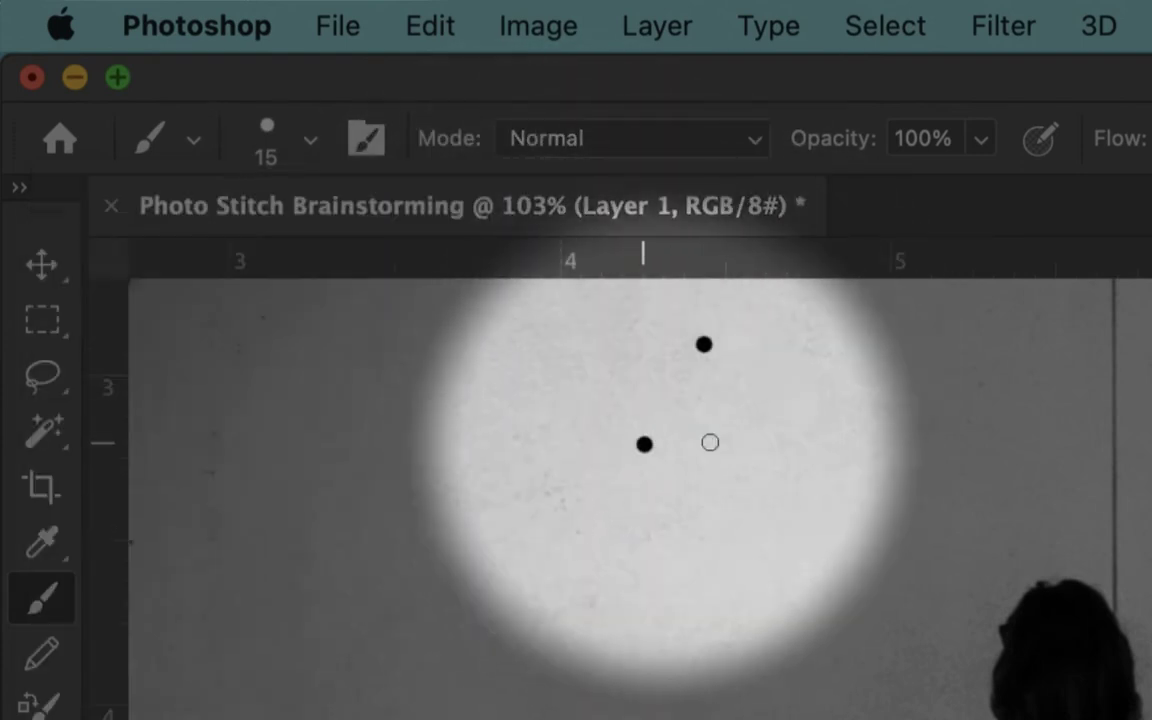
{"action": "left_click", "coordinate": [761, 428]}
{"action": "left_click", "coordinate": [718, 398]}
{"action": "mouse_move", "coordinate": [720, 432]}
{"action": "left_mouse_down"}
{"action": "mouse_move", "coordinate": [626, 549]}
{"action": "mouse_move", "coordinate": [578, 432]}
{"action": "left_mouse_up"}
{"action": "mouse_move", "coordinate": [592, 375]}
{"action": "left_mouse_down"}
{"action": "mouse_move", "coordinate": [609, 412]}
{"action": "mouse_move", "coordinate": [605, 485]}
{"action": "mouse_move", "coordinate": [697, 470]}
{"action": "left_mouse_up"}
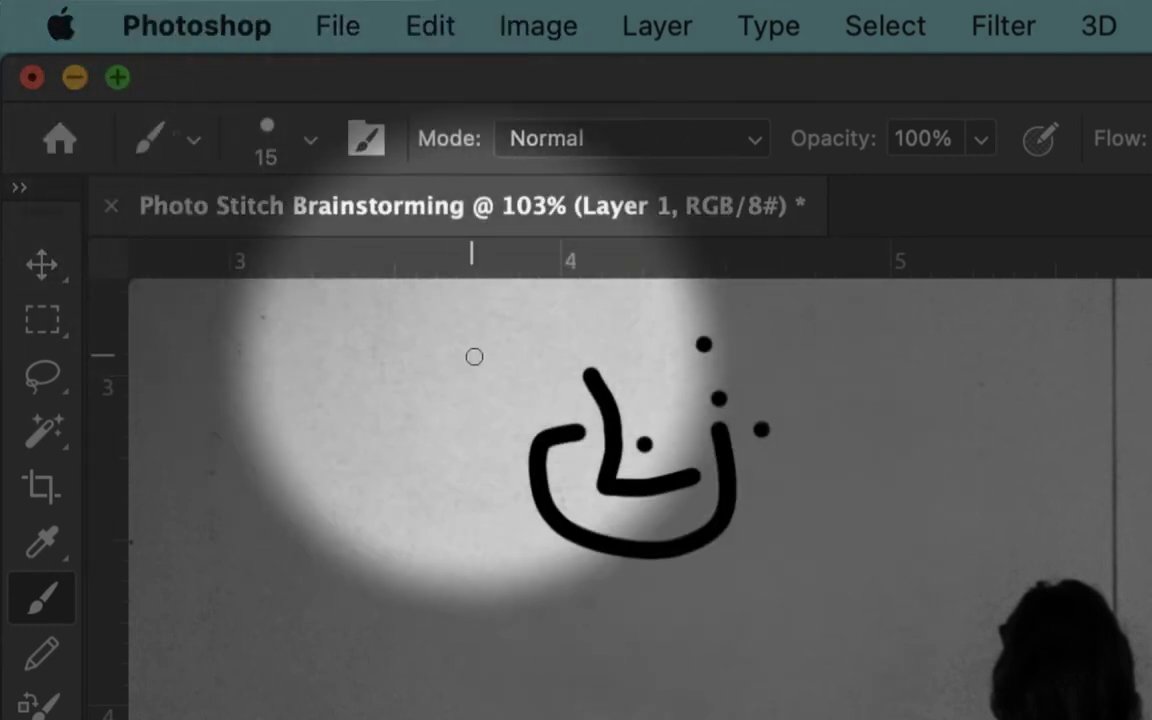
Undo the test dots and strokes with Edit > Undo Brush Tool and Cmd+Z
{"action": "left_click", "coordinate": [335, 38]}
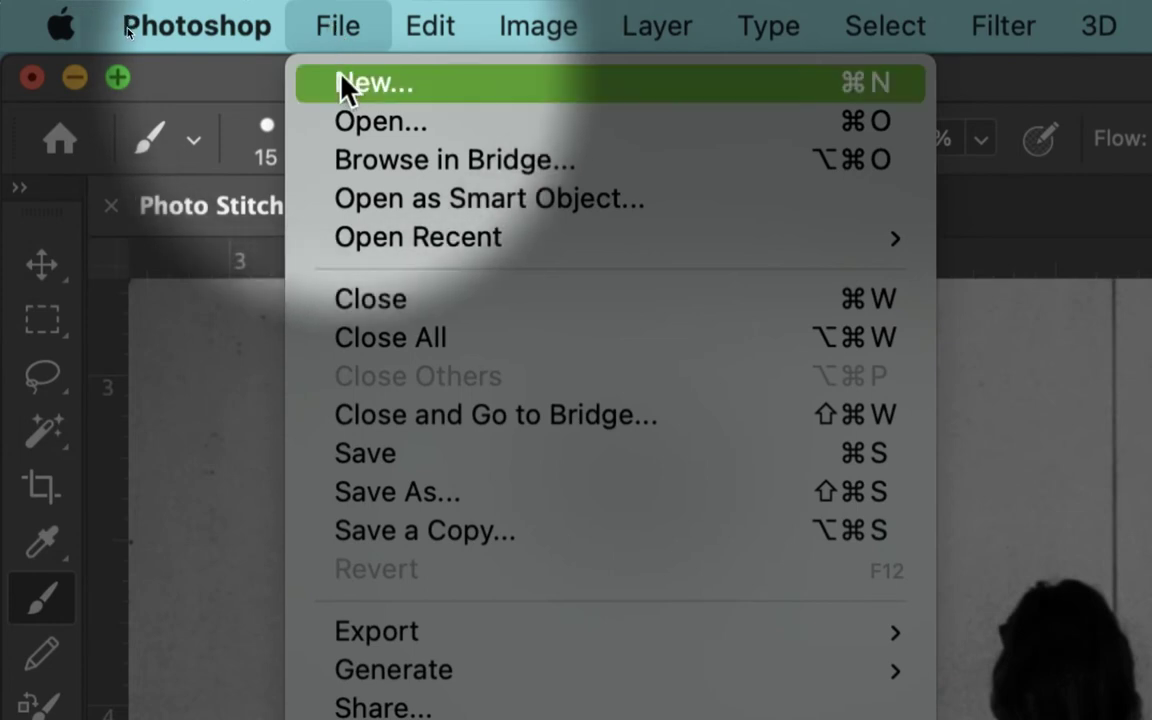
{"action": "mouse_move", "coordinate": [428, 38]}
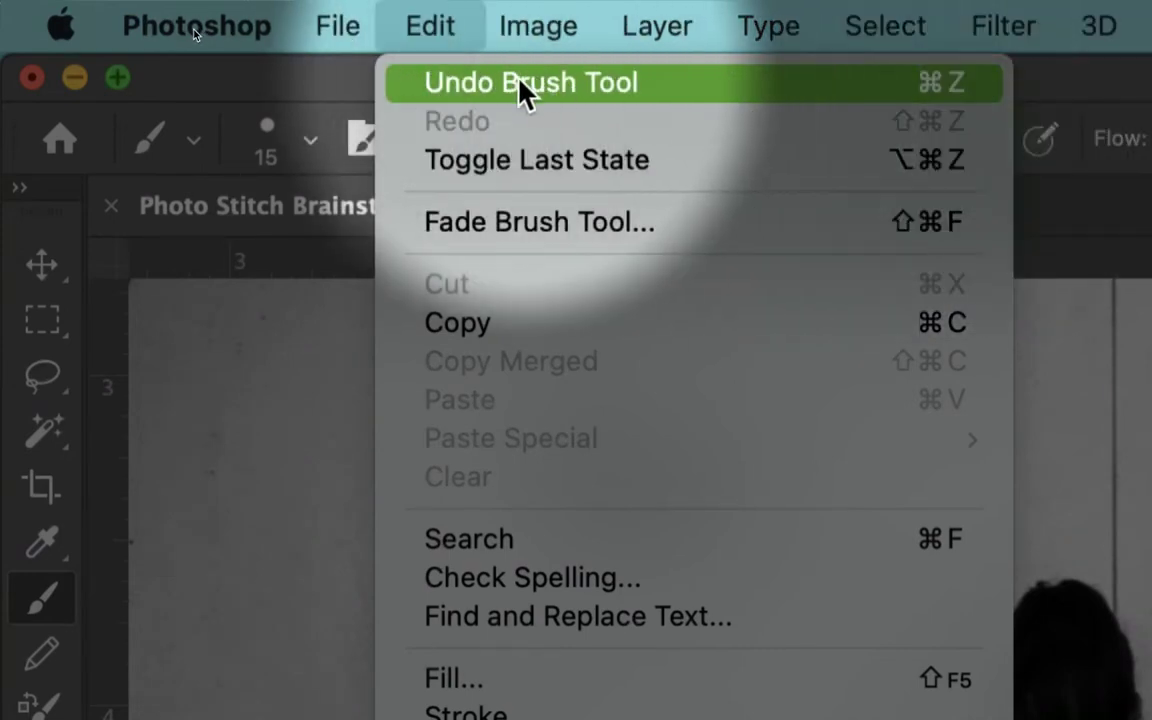
{"action": "left_click", "coordinate": [465, 86]}
{"action": "key", "text": "super+z"}
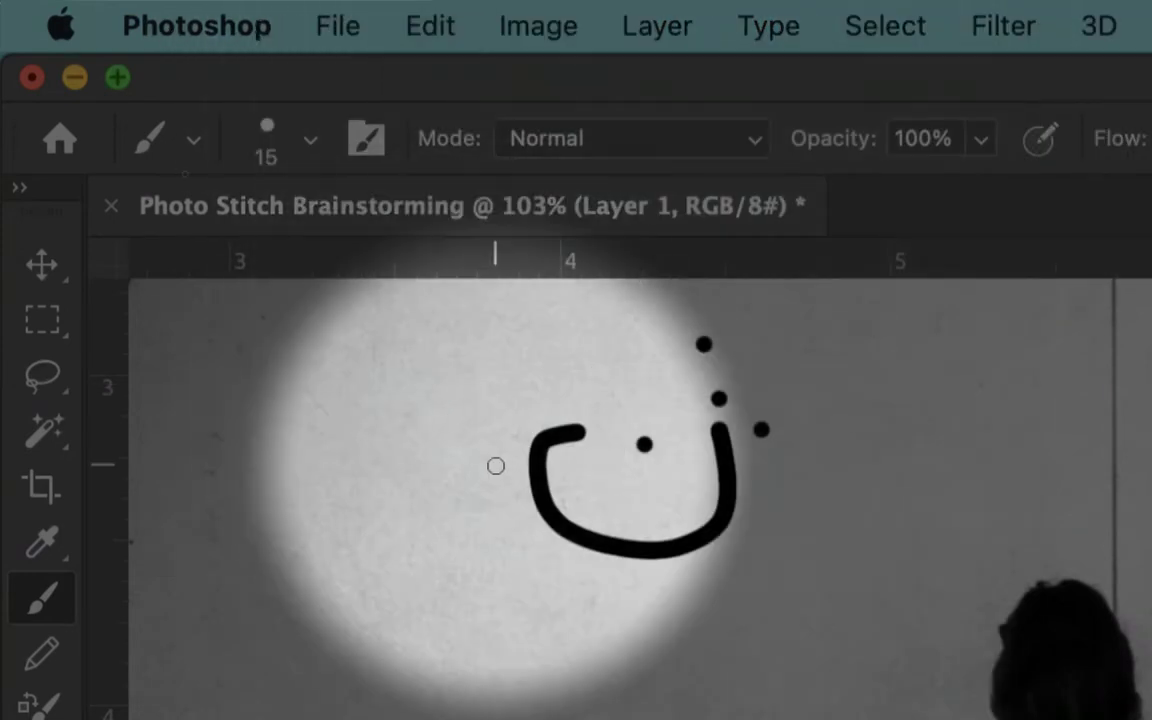
{"action": "key", "text": "super+z"}
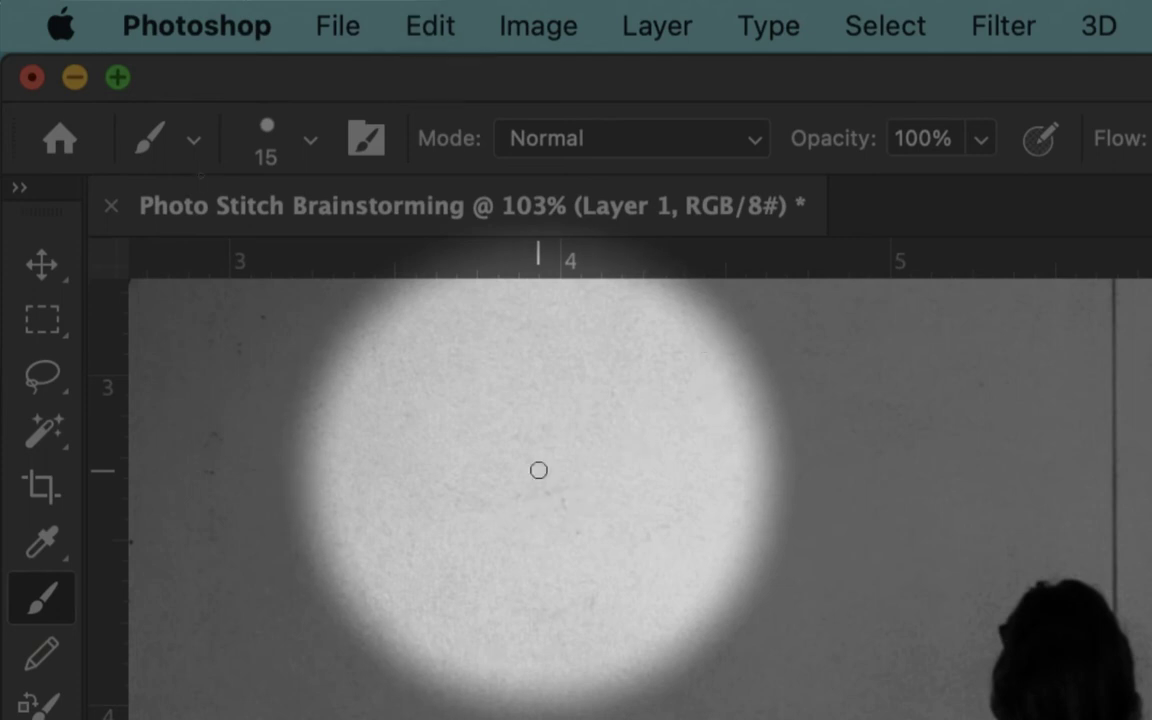
Draw a looping black stroke, then wipe it out with the Eraser tool
{"action": "mouse_move", "coordinate": [515, 518]}
{"action": "left_mouse_down"}
{"action": "mouse_move", "coordinate": [714, 454]}
{"action": "mouse_move", "coordinate": [618, 412]}
{"action": "mouse_move", "coordinate": [605, 532]}
{"action": "mouse_move", "coordinate": [543, 457]}
{"action": "mouse_move", "coordinate": [532, 420]}
{"action": "left_mouse_up"}
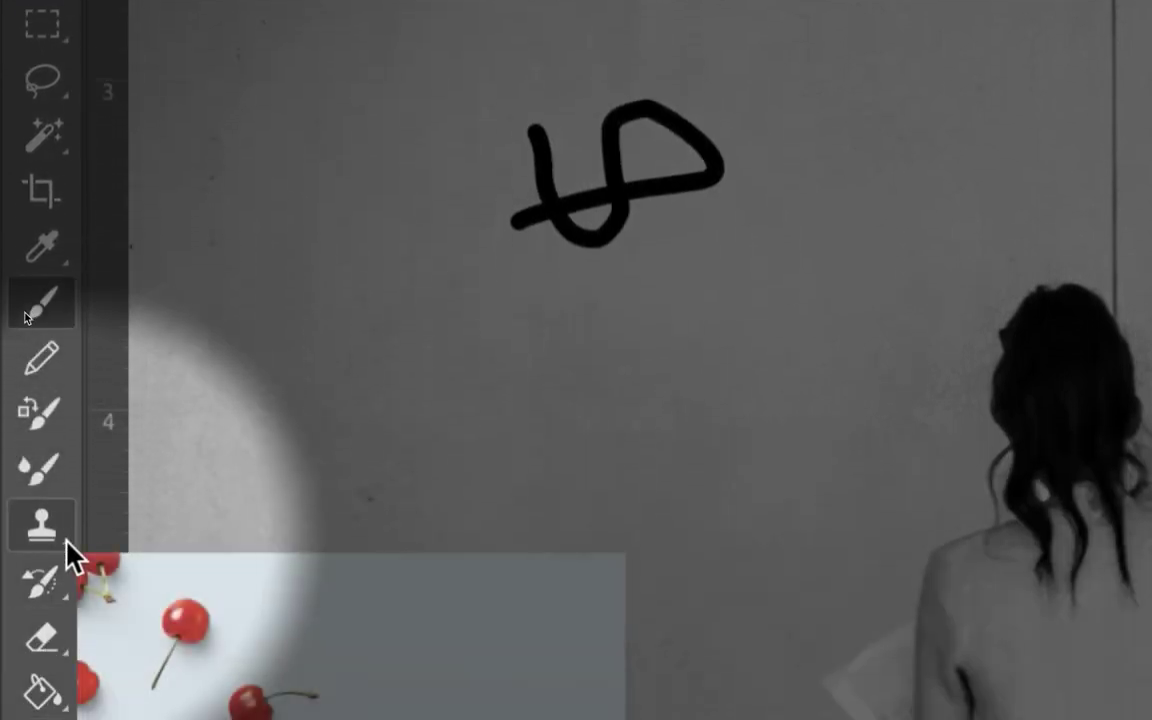
{"action": "left_click", "coordinate": [45, 640]}
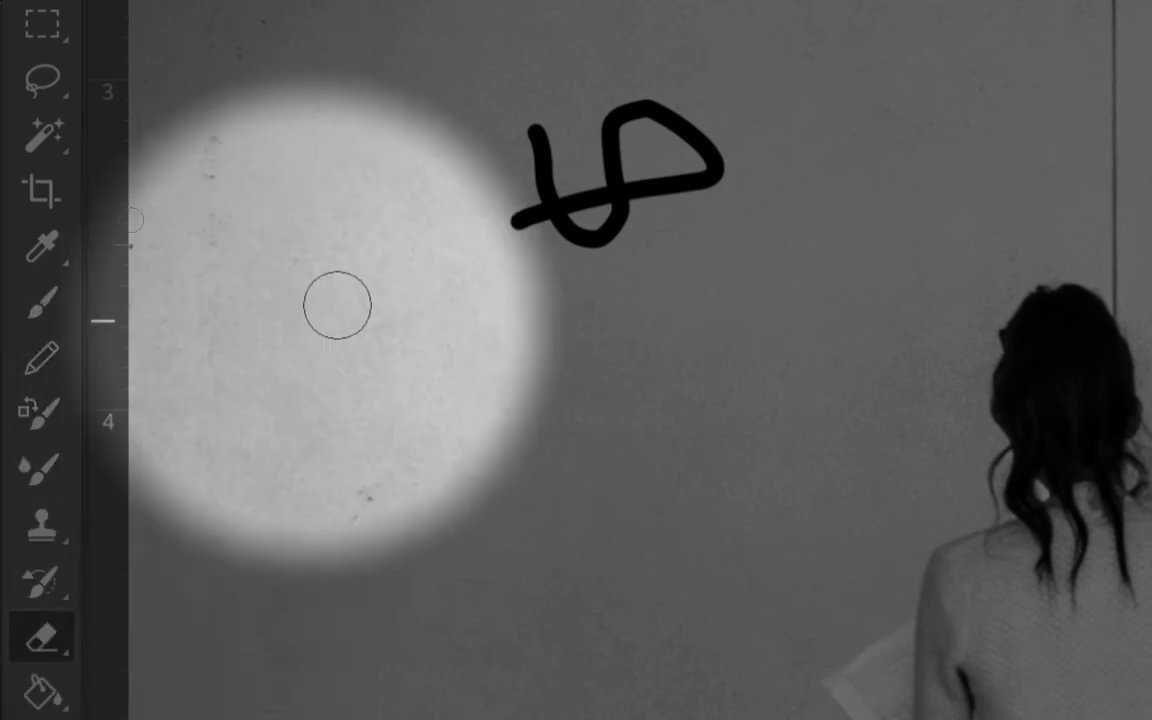
{"action": "left_click_drag", "start_coordinate": [532, 116], "coordinate": [538, 167]}
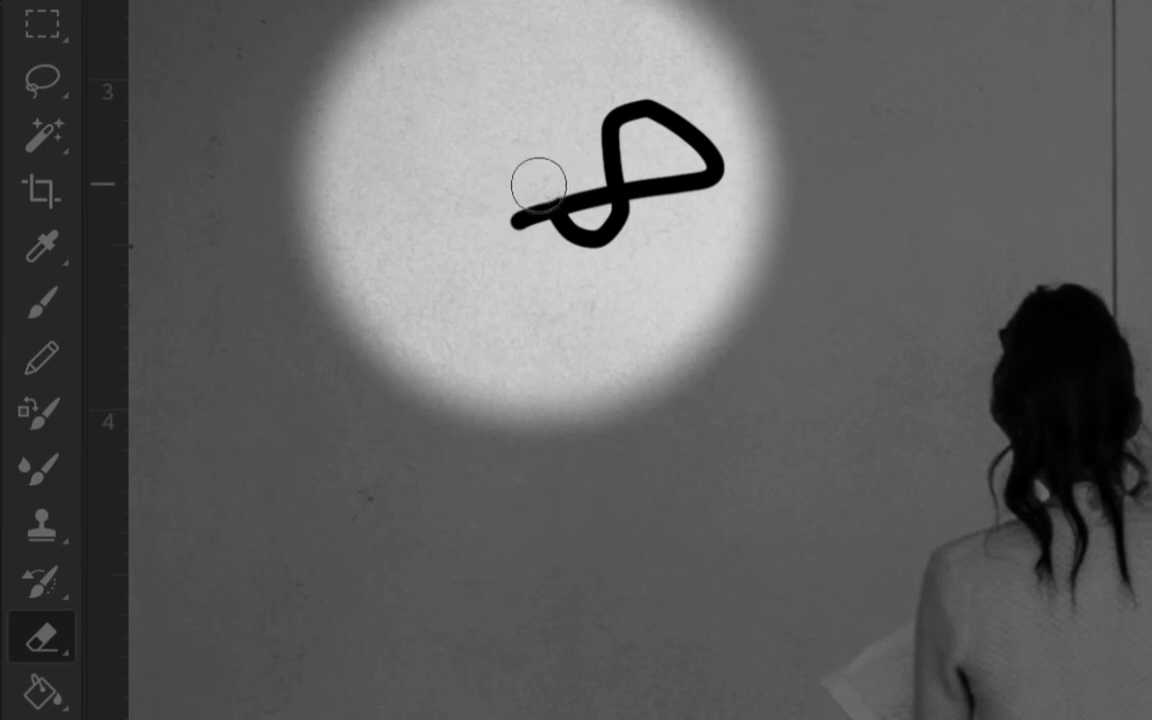
{"action": "left_click_drag", "start_coordinate": [518, 218], "coordinate": [591, 193]}
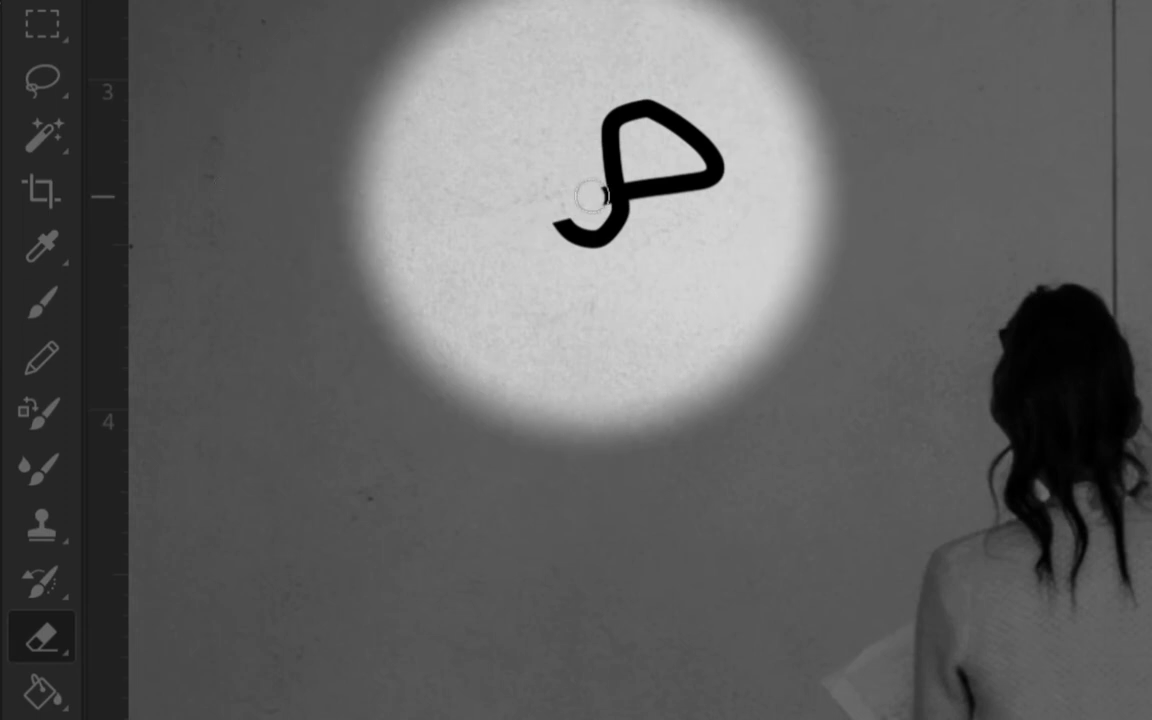
{"action": "mouse_move", "coordinate": [667, 97]}
{"action": "left_mouse_down"}
{"action": "mouse_move", "coordinate": [571, 234]}
{"action": "mouse_move", "coordinate": [687, 170]}
{"action": "mouse_move", "coordinate": [677, 116]}
{"action": "mouse_move", "coordinate": [548, 136]}
{"action": "left_mouse_up"}
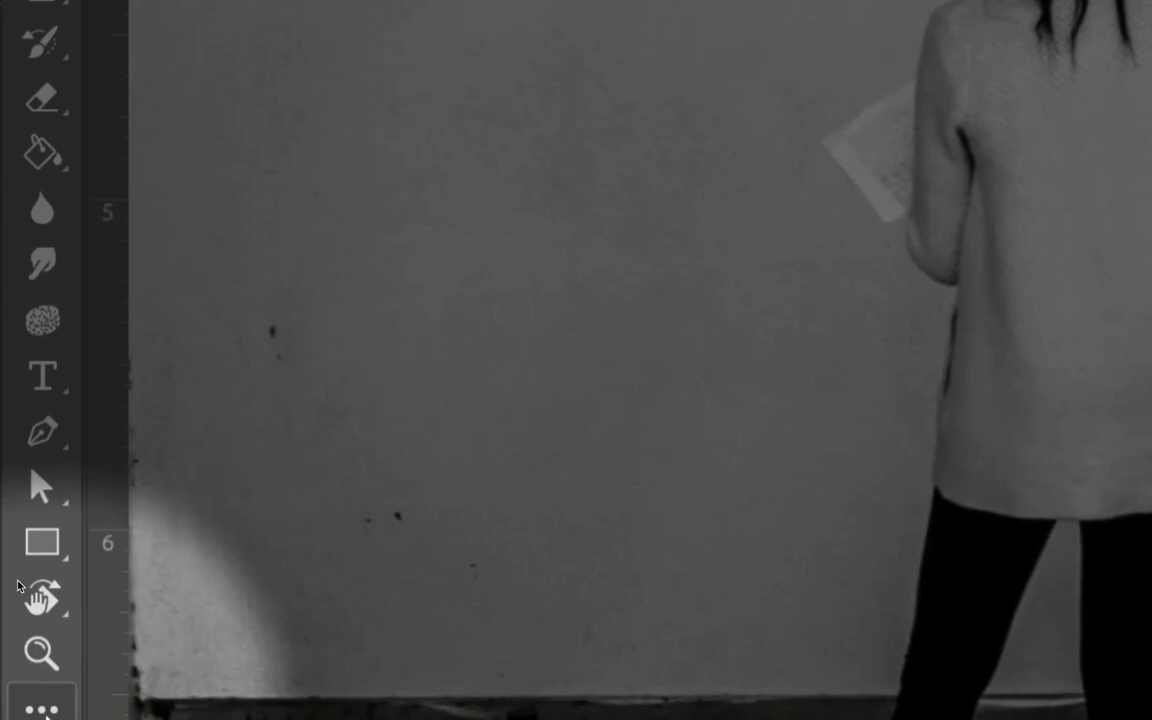
Set the foreground colour to bright yellow (RGB 234, 231, 9) in the Color Picker
{"action": "left_click", "coordinate": [29, 687]}
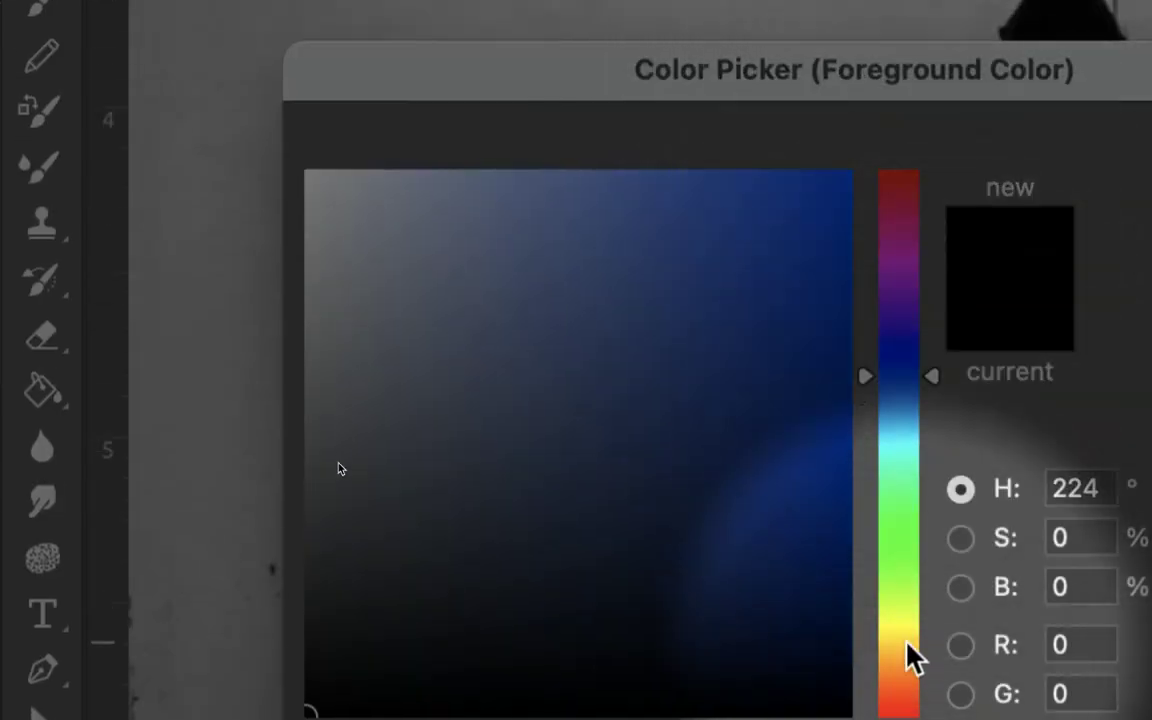
{"action": "left_click", "coordinate": [900, 632]}
{"action": "left_click_drag", "start_coordinate": [818, 236], "coordinate": [828, 212]}
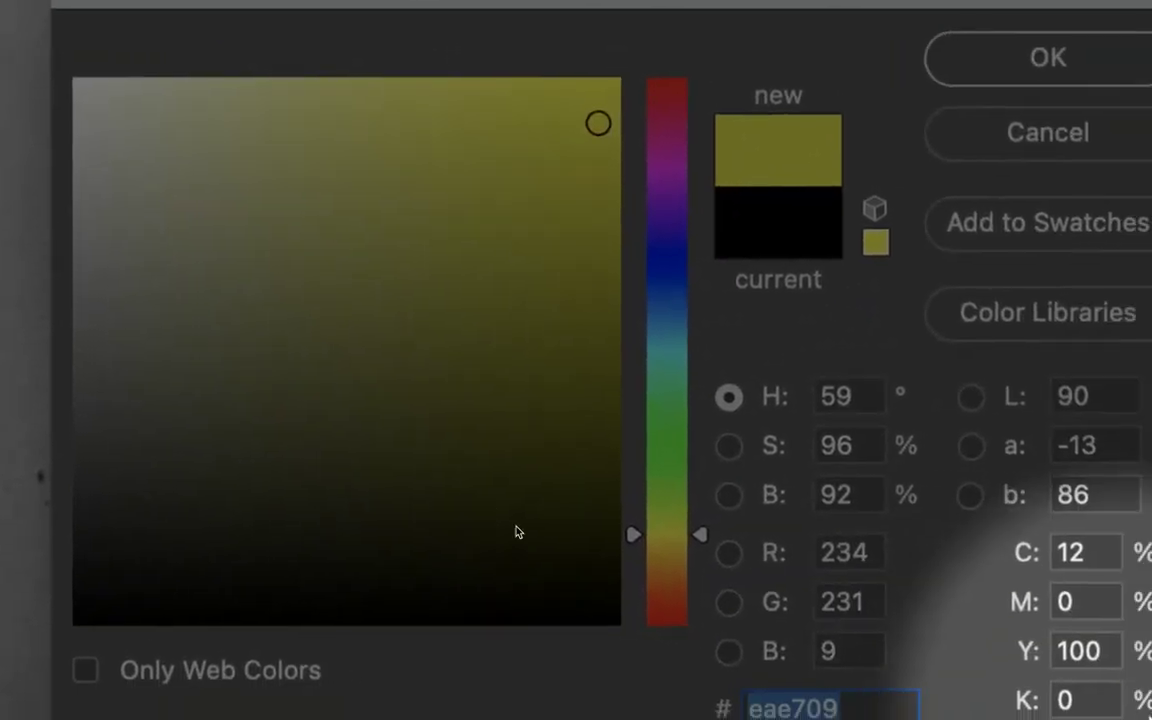
{"action": "left_click", "coordinate": [993, 75]}
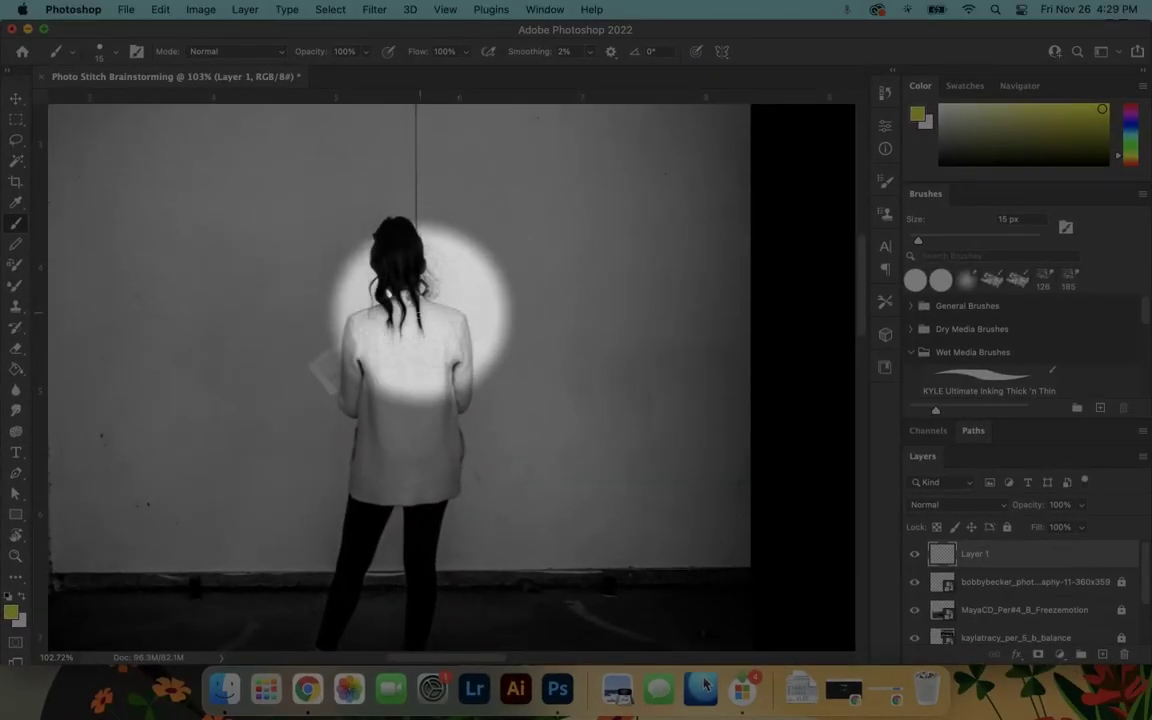
Paint yellow wing-outline strokes rising from the woman's shoulder toward her hair
{"action": "key", "text": "z"}
{"action": "mouse_move", "coordinate": [415, 323]}
{"action": "left_mouse_down"}
{"action": "mouse_move", "coordinate": [447, 323]}
{"action": "mouse_move", "coordinate": [454, 338]}
{"action": "left_mouse_up"}
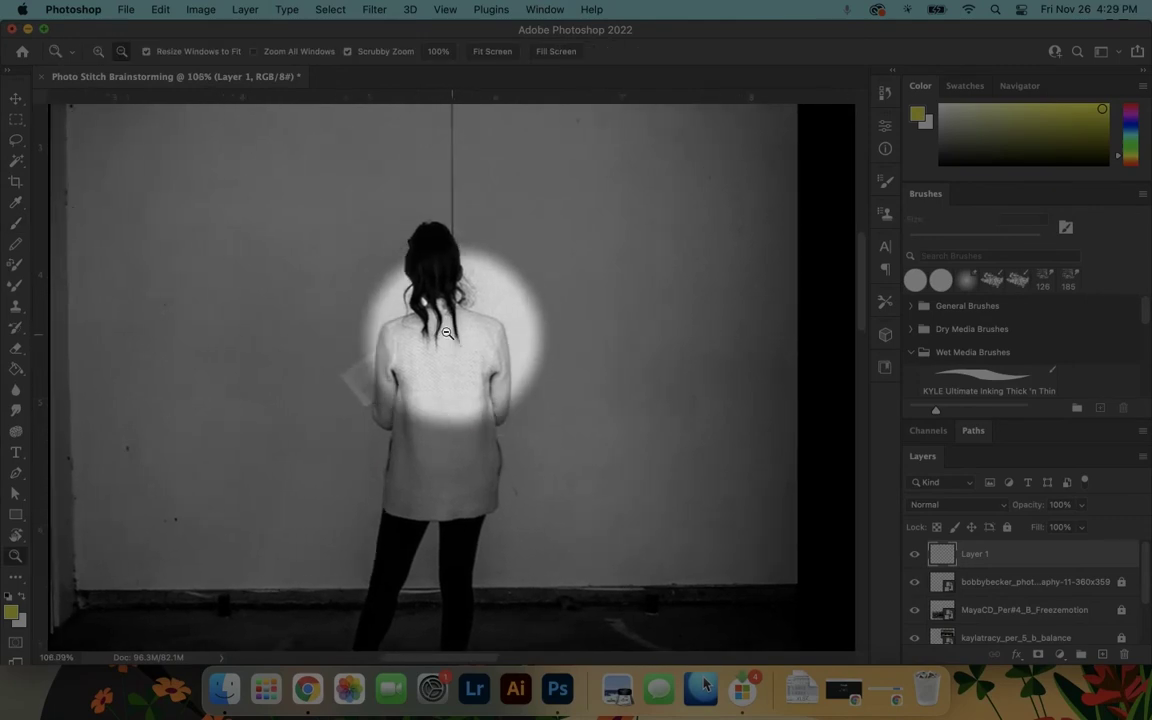
{"action": "key", "text": "b"}
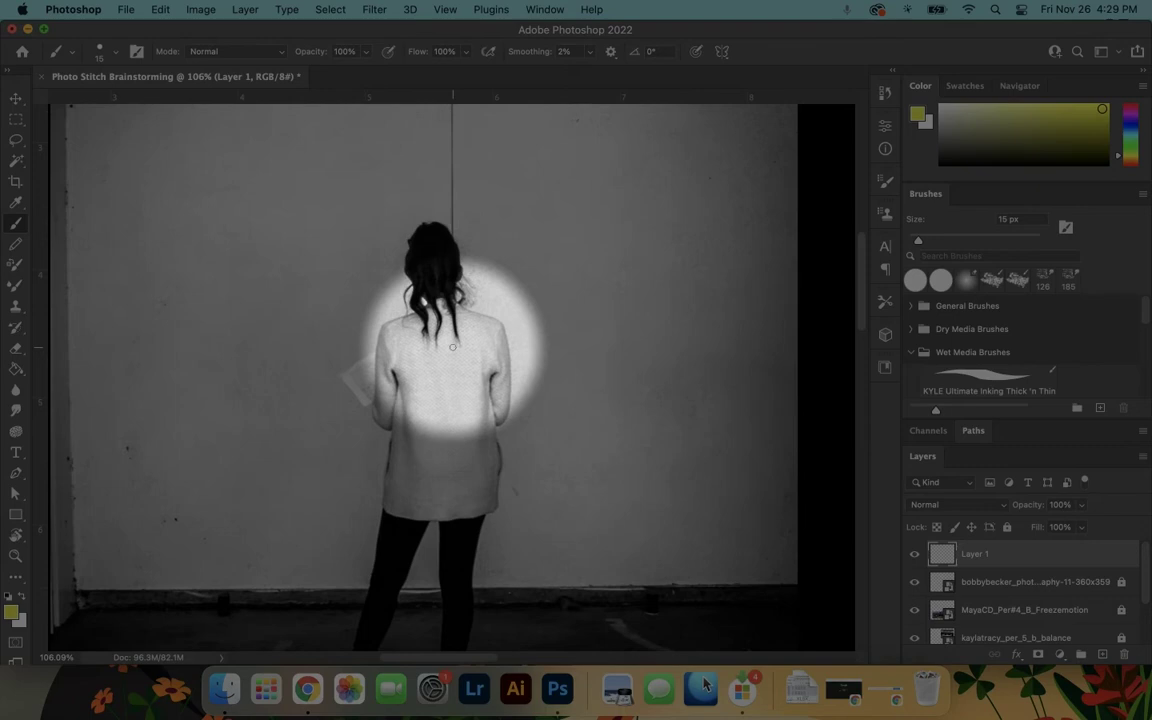
{"action": "mouse_move", "coordinate": [453, 345]}
{"action": "left_mouse_down"}
{"action": "mouse_move", "coordinate": [460, 317]}
{"action": "mouse_move", "coordinate": [504, 280]}
{"action": "mouse_move", "coordinate": [647, 197]}
{"action": "mouse_move", "coordinate": [576, 266]}
{"action": "mouse_move", "coordinate": [620, 238]}
{"action": "left_mouse_up"}
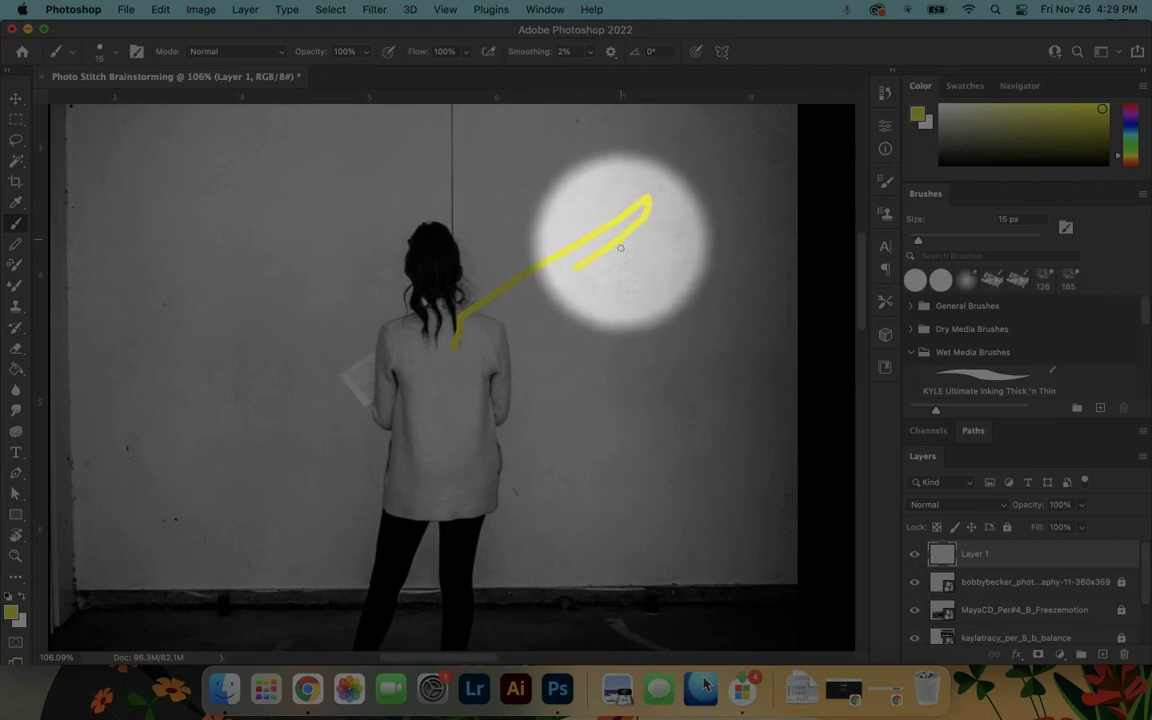
{"action": "mouse_move", "coordinate": [586, 278]}
{"action": "left_mouse_down"}
{"action": "mouse_move", "coordinate": [520, 322]}
{"action": "mouse_move", "coordinate": [539, 317]}
{"action": "mouse_move", "coordinate": [505, 336]}
{"action": "left_mouse_up"}
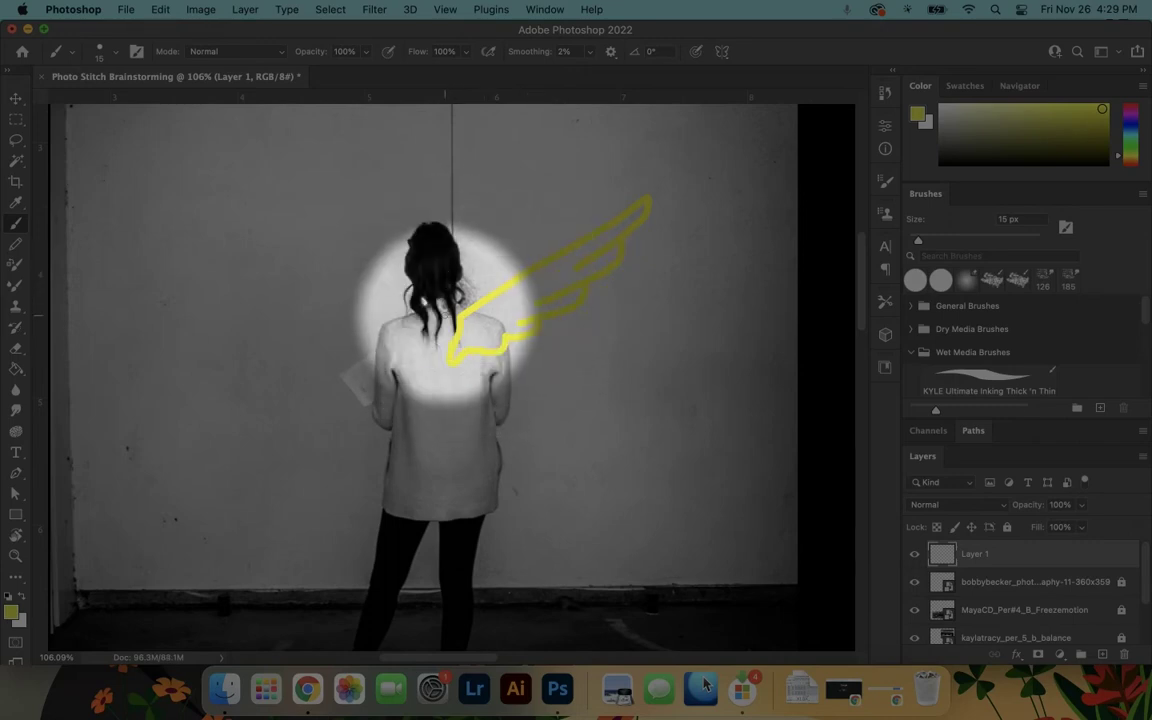
Erase the stroke's lower loop and extend it to join the lower wing line
{"action": "key", "text": "z"}
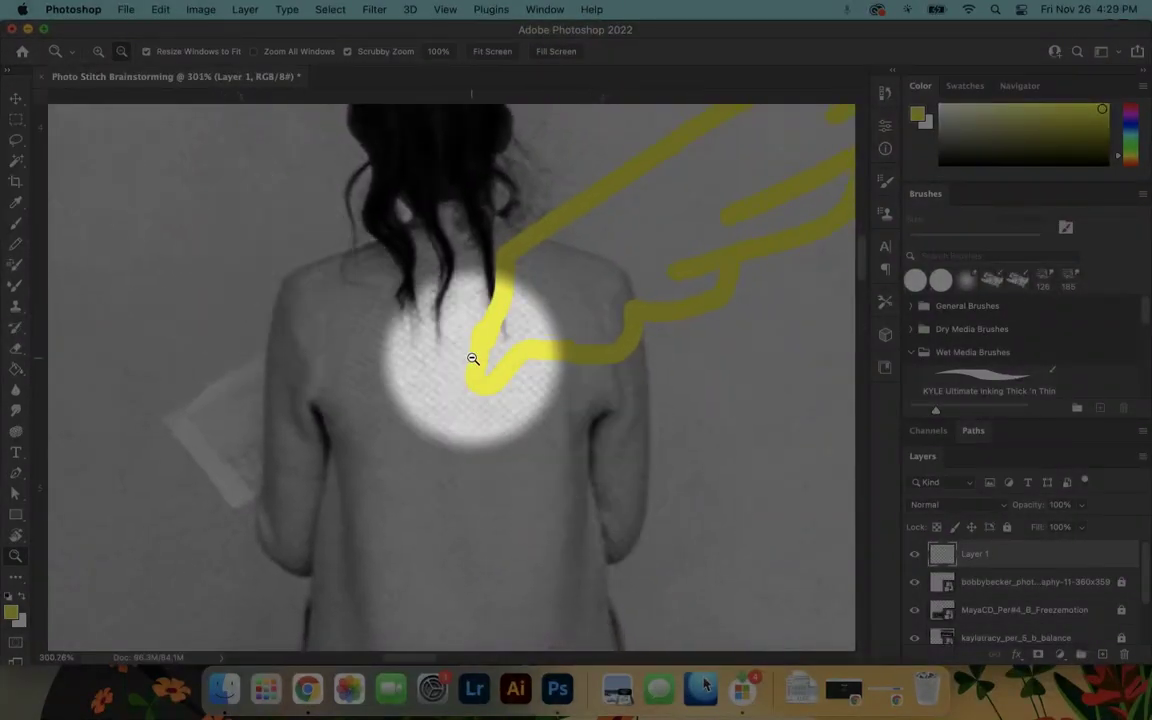
{"action": "key", "text": "e"}
{"action": "mouse_move", "coordinate": [465, 335]}
{"action": "left_mouse_down"}
{"action": "mouse_move", "coordinate": [500, 378]}
{"action": "mouse_move", "coordinate": [494, 362]}
{"action": "left_mouse_up"}
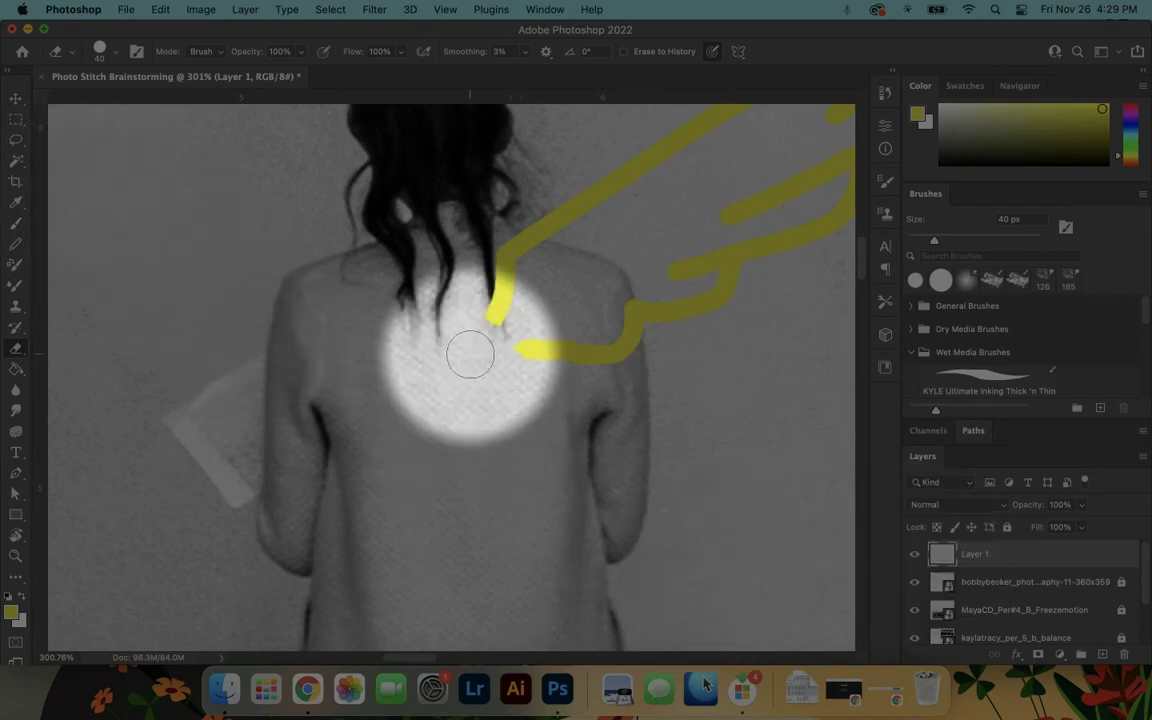
{"action": "scroll", "coordinate": [459, 350], "scroll_direction": "right", "scroll_amount": 2}
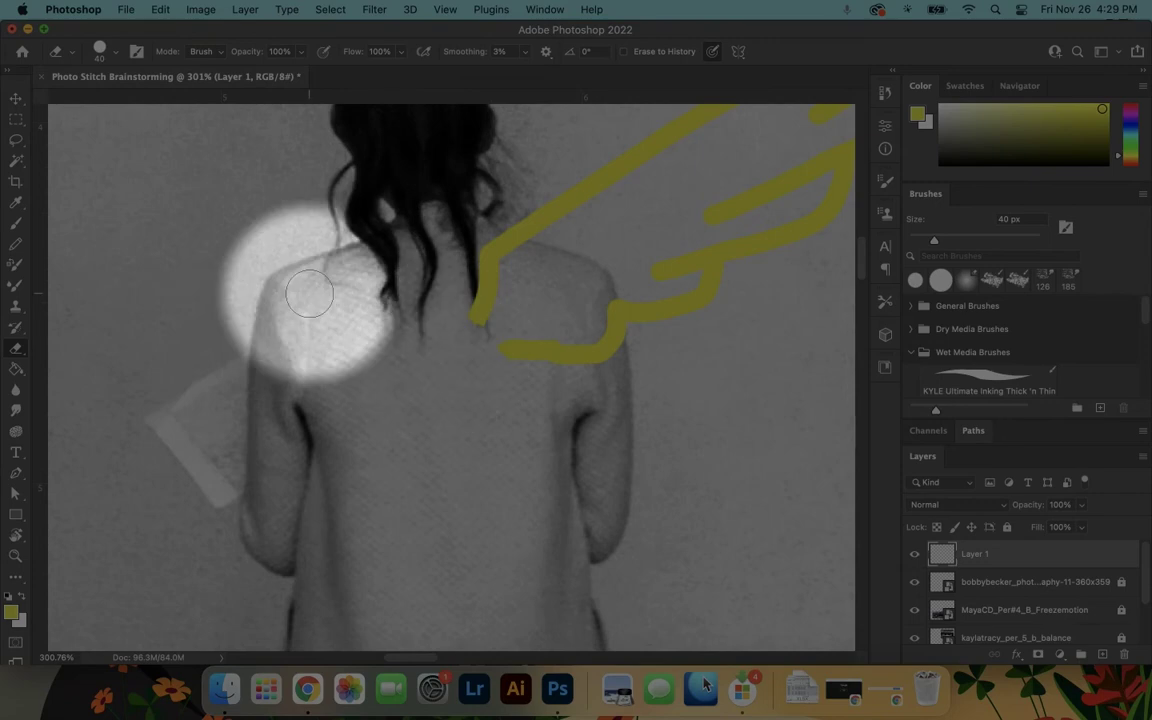
{"action": "scroll", "coordinate": [309, 293], "scroll_direction": "right", "scroll_amount": 3}
{"action": "left_click", "coordinate": [16, 222]}
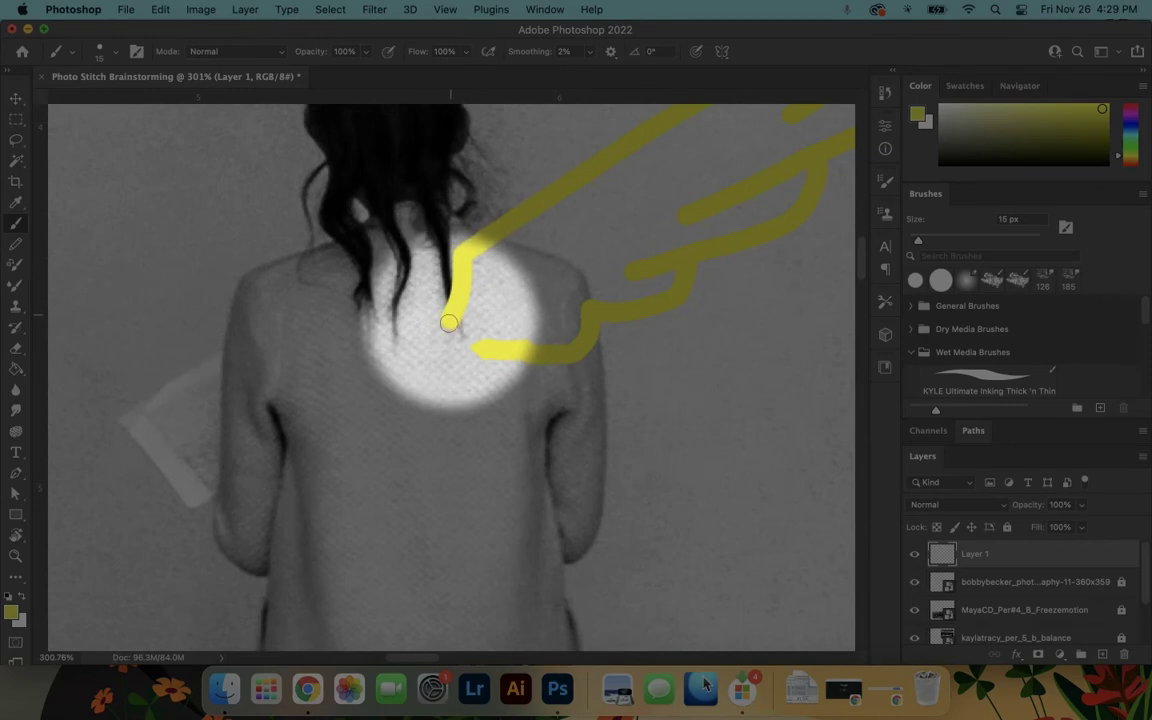
{"action": "mouse_move", "coordinate": [441, 330]}
{"action": "left_mouse_down"}
{"action": "mouse_move", "coordinate": [437, 366]}
{"action": "mouse_move", "coordinate": [464, 373]}
{"action": "mouse_move", "coordinate": [507, 343]}
{"action": "left_mouse_up"}
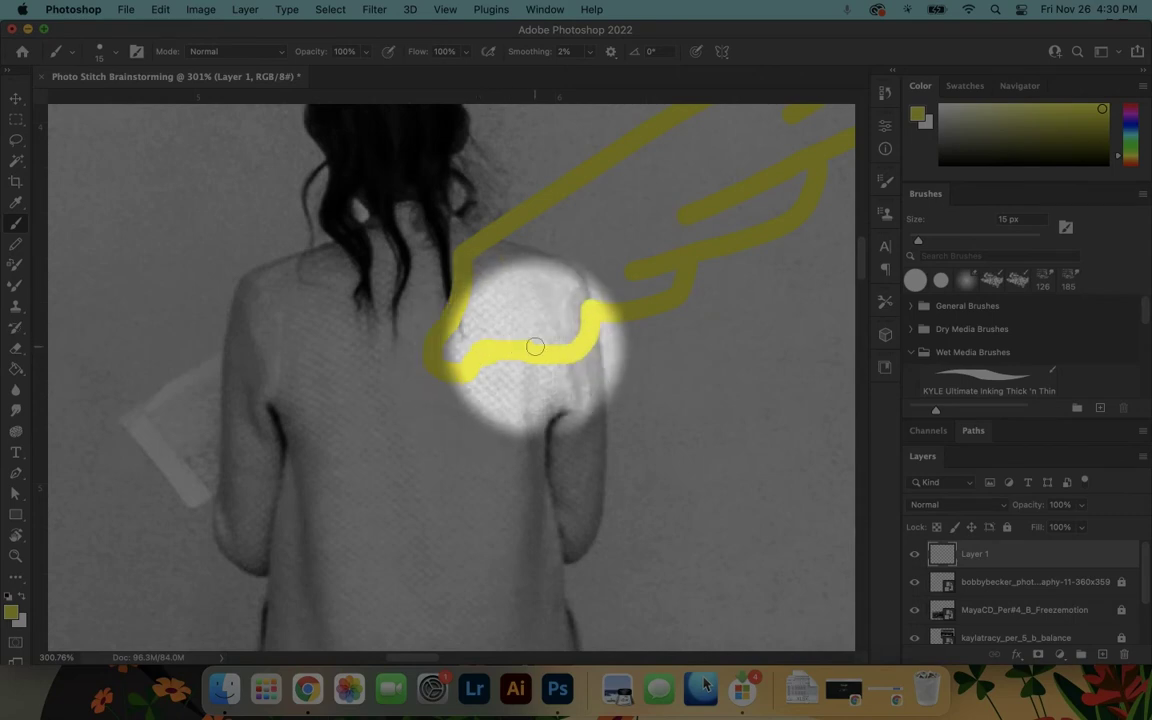
Pan around to review the whole wing and the woman's head
{"action": "key", "text": "e"}
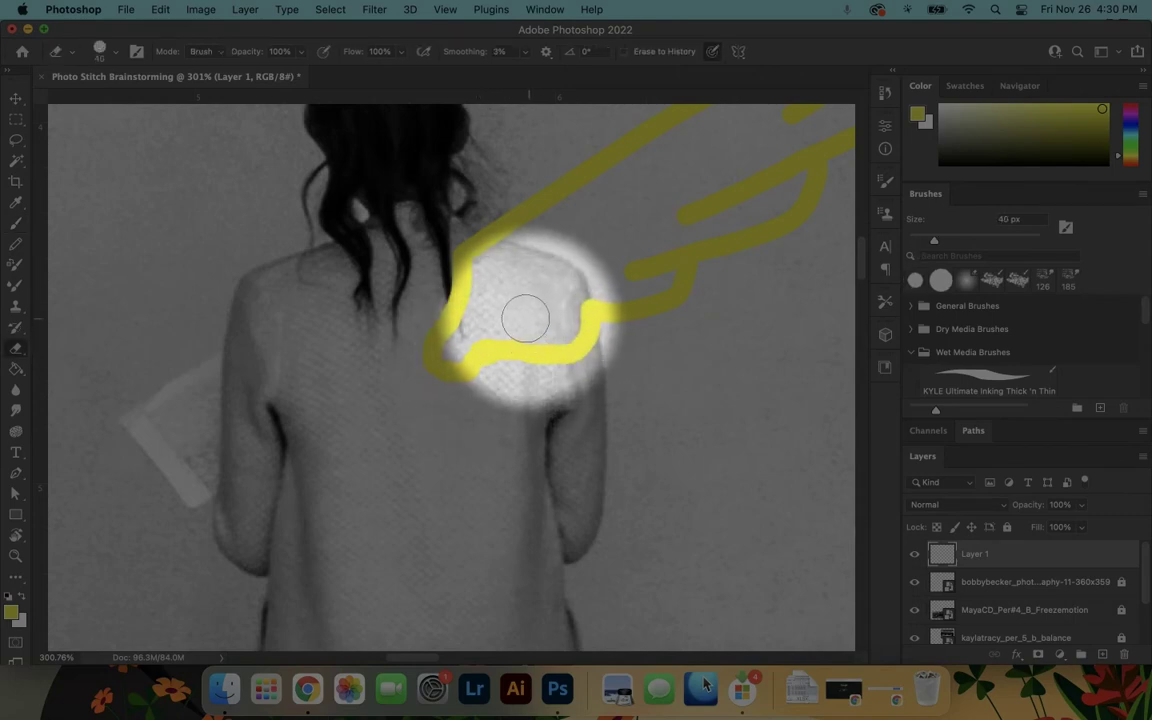
{"action": "scroll", "coordinate": [525, 319], "scroll_direction": "right", "scroll_amount": 2}
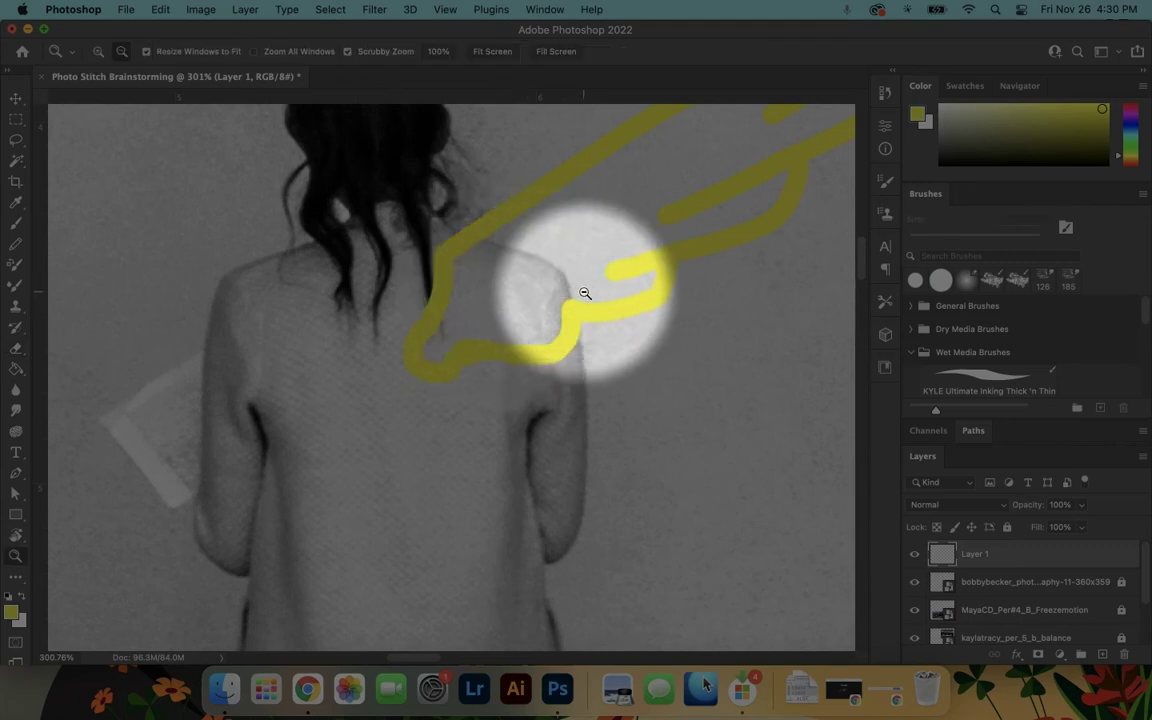
{"action": "left_click_drag", "start_coordinate": [434, 221], "coordinate": [478, 378]}
{"action": "left_click_drag", "start_coordinate": [674, 334], "coordinate": [448, 399]}
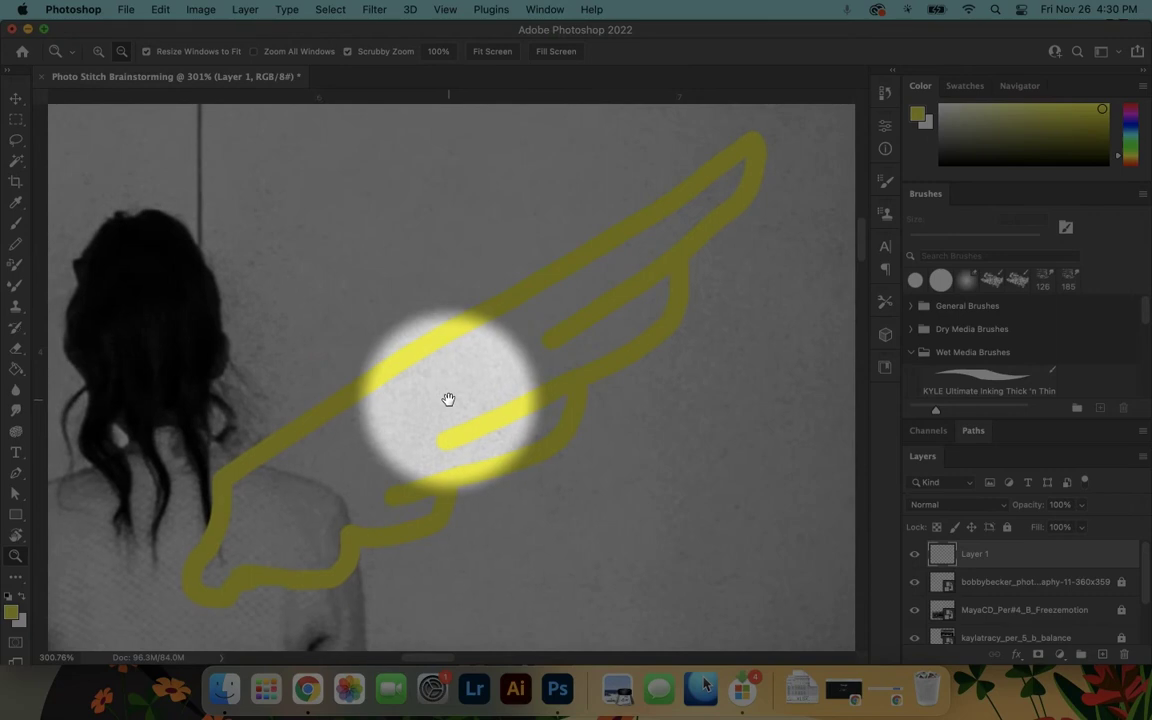
{"action": "left_click_drag", "start_coordinate": [387, 407], "coordinate": [674, 351]}
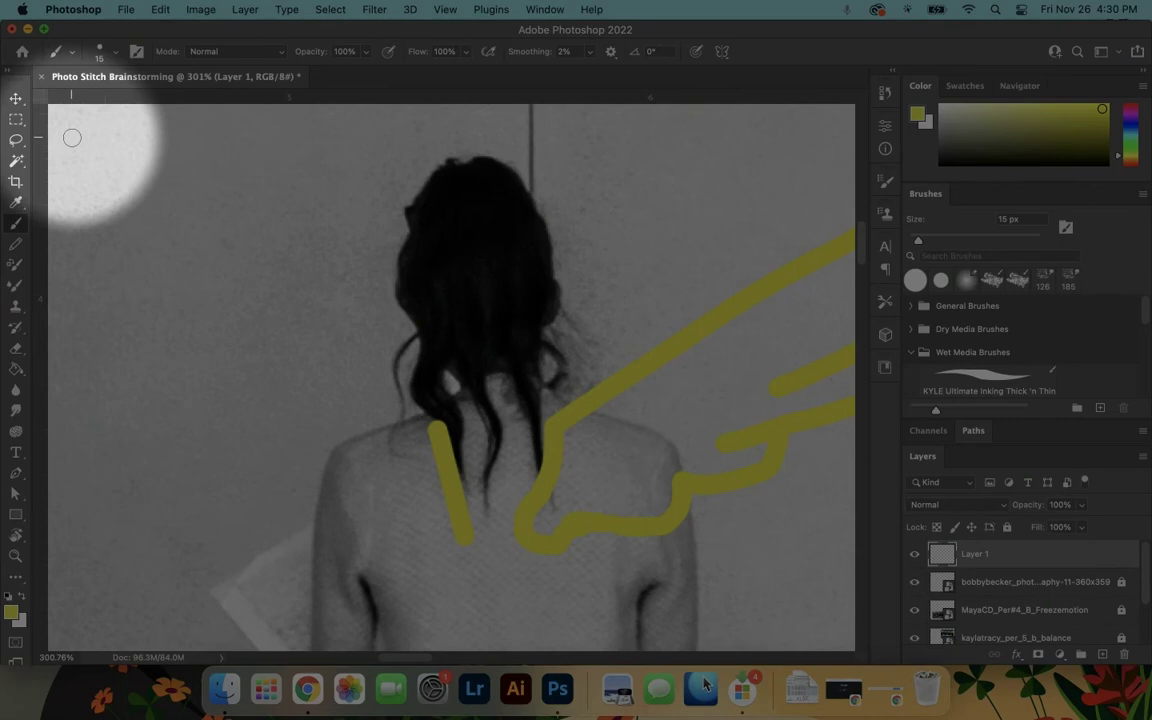
Zoom out and paint the left wing's shoulder base, long upper edge and a short hooked stroke
{"action": "left_click", "coordinate": [16, 556]}
{"action": "left_click_drag", "start_coordinate": [592, 399], "coordinate": [446, 372]}
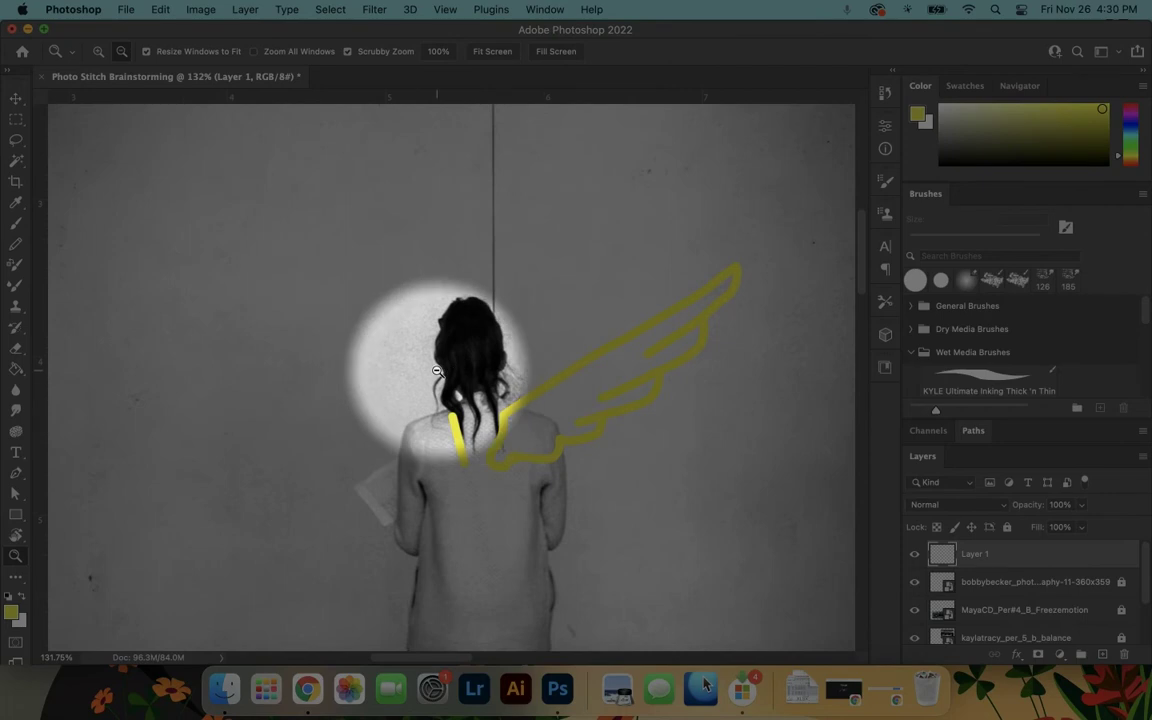
{"action": "key", "text": "b"}
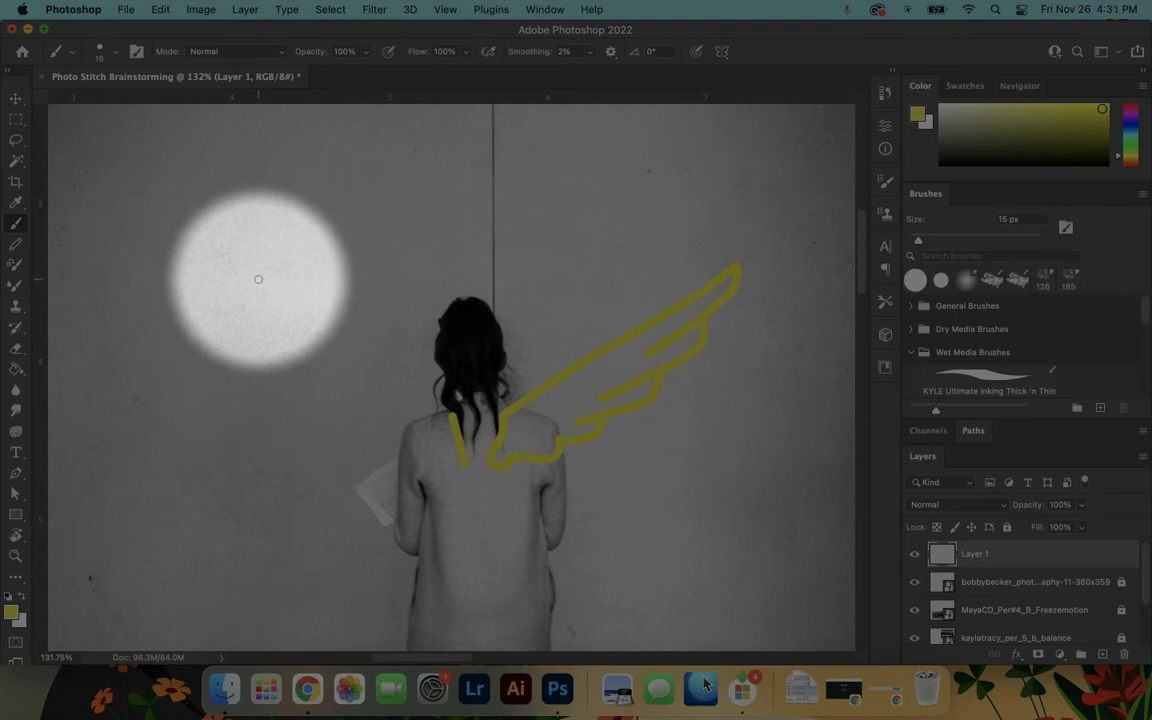
{"action": "left_click_drag", "start_coordinate": [258, 280], "coordinate": [258, 281]}
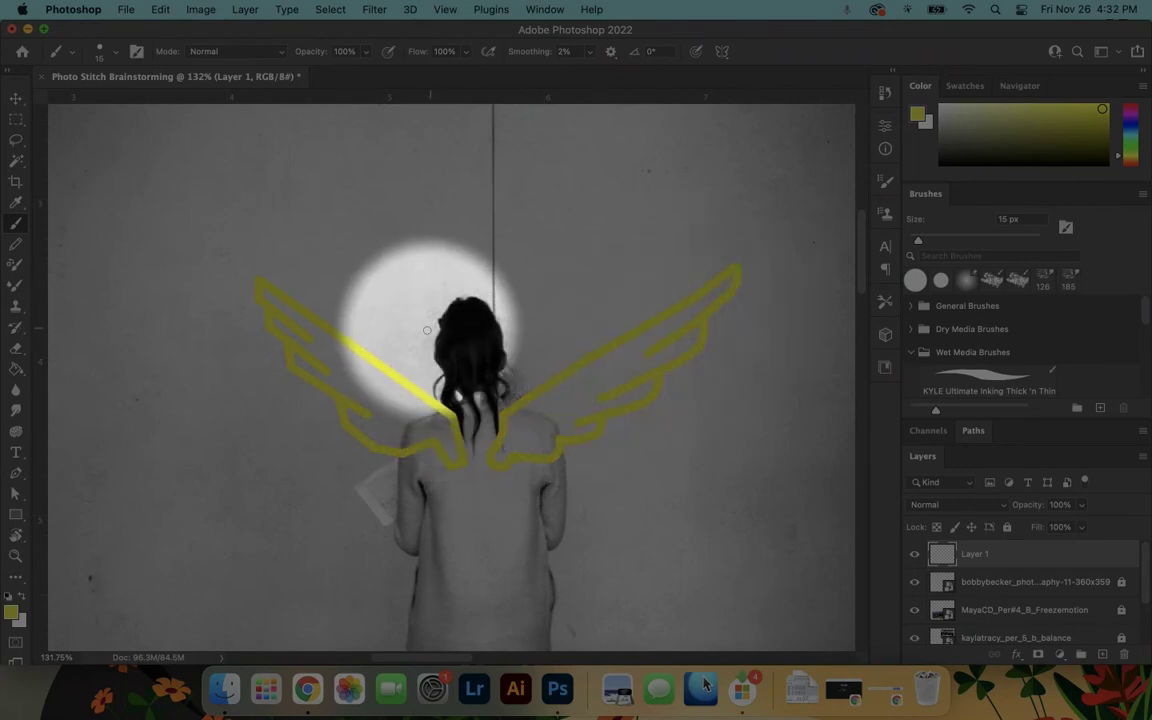
{"action": "left_click_drag", "start_coordinate": [430, 333], "coordinate": [471, 198]}
{"action": "scroll", "coordinate": [471, 198], "scroll_direction": "up", "scroll_amount": 3}
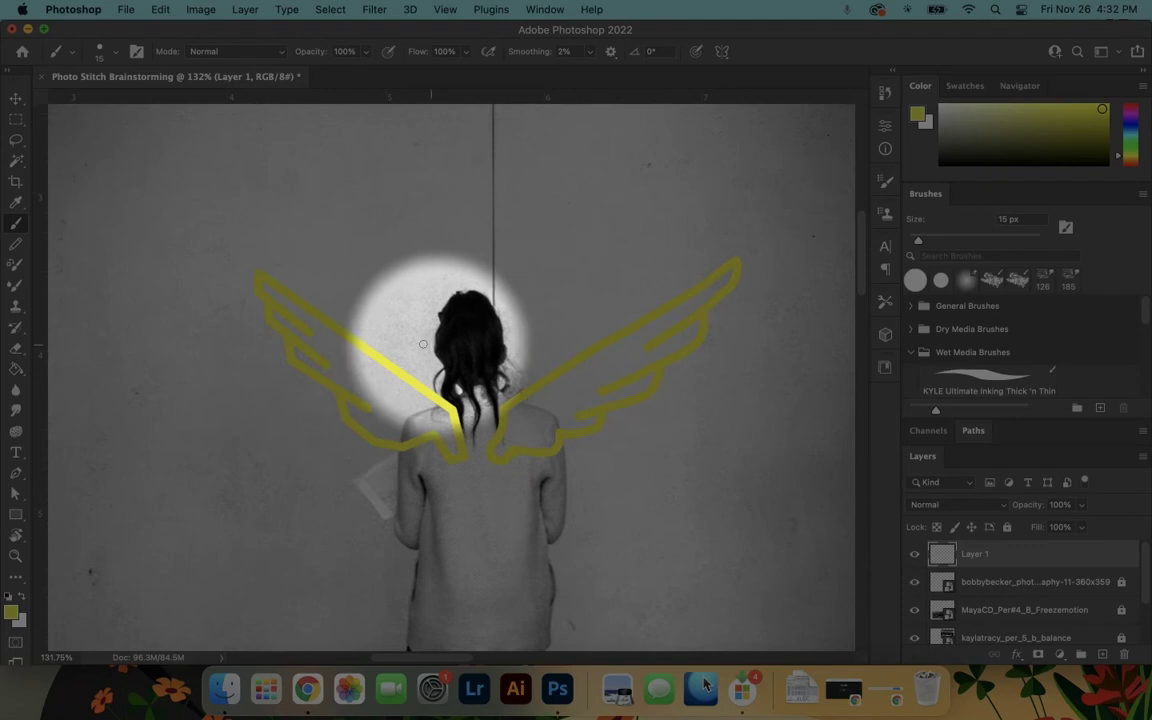
{"action": "mouse_move", "coordinate": [401, 340]}
{"action": "left_mouse_down"}
{"action": "mouse_move", "coordinate": [403, 293]}
{"action": "mouse_move", "coordinate": [387, 288]}
{"action": "mouse_move", "coordinate": [423, 262]}
{"action": "mouse_move", "coordinate": [413, 244]}
{"action": "mouse_move", "coordinate": [453, 255]}
{"action": "mouse_move", "coordinate": [459, 241]}
{"action": "mouse_move", "coordinate": [492, 256]}
{"action": "mouse_move", "coordinate": [516, 244]}
{"action": "mouse_move", "coordinate": [516, 287]}
{"action": "mouse_move", "coordinate": [535, 287]}
{"action": "mouse_move", "coordinate": [517, 336]}
{"action": "left_mouse_up"}
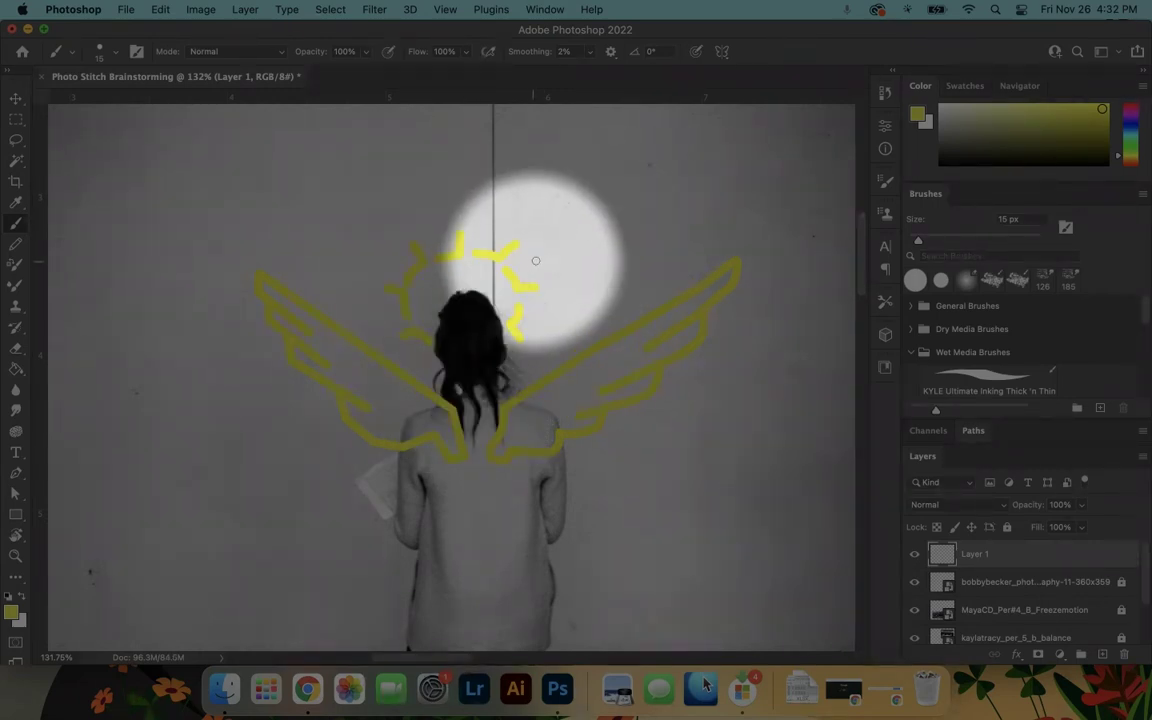
Paint long yellow rays radiating up, left and down from the halo, using Shift-click straight lines
{"action": "mouse_move", "coordinate": [700, 116]}
{"action": "left_mouse_down"}
{"action": "mouse_move", "coordinate": [532, 261]}
{"action": "mouse_move", "coordinate": [690, 262]}
{"action": "left_mouse_up"}
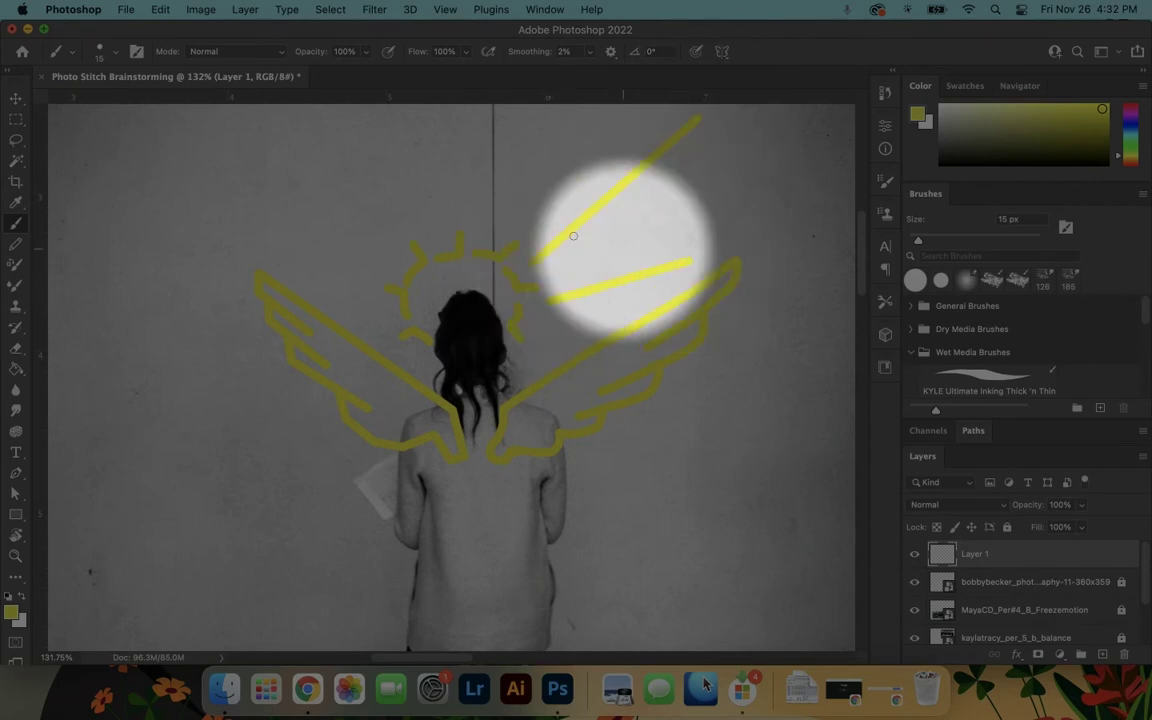
{"action": "left_click_drag", "start_coordinate": [546, 128], "coordinate": [498, 228]}
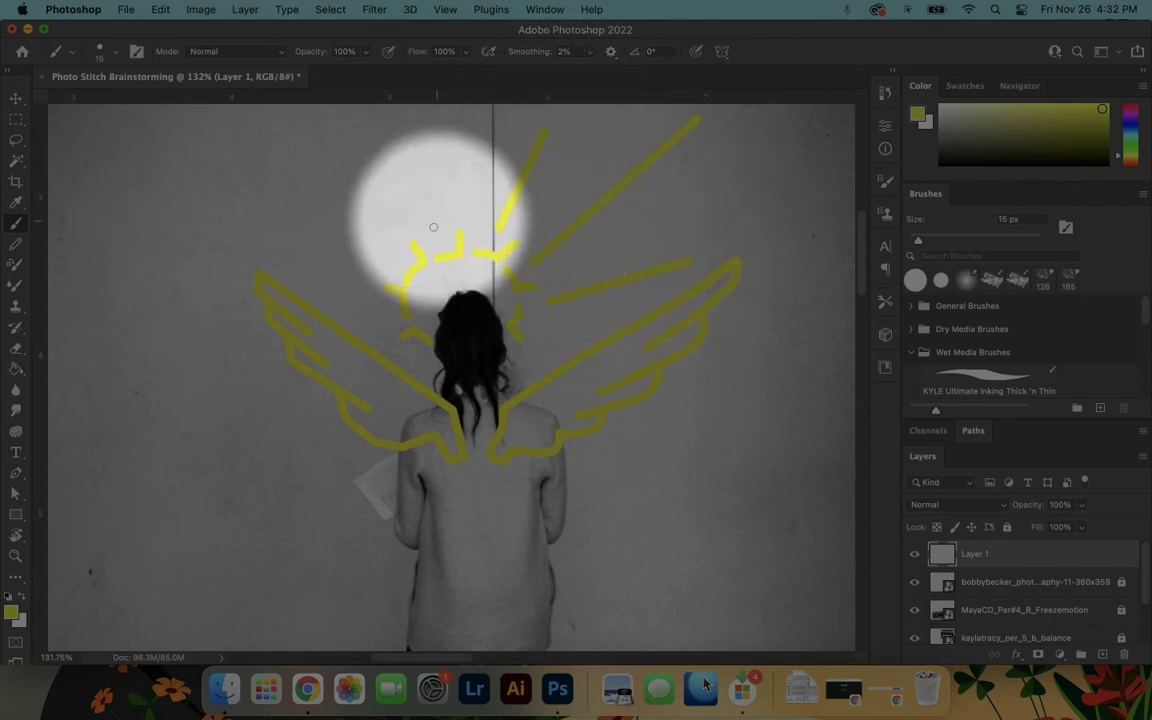
{"action": "left_click_drag", "start_coordinate": [400, 124], "coordinate": [430, 228]}
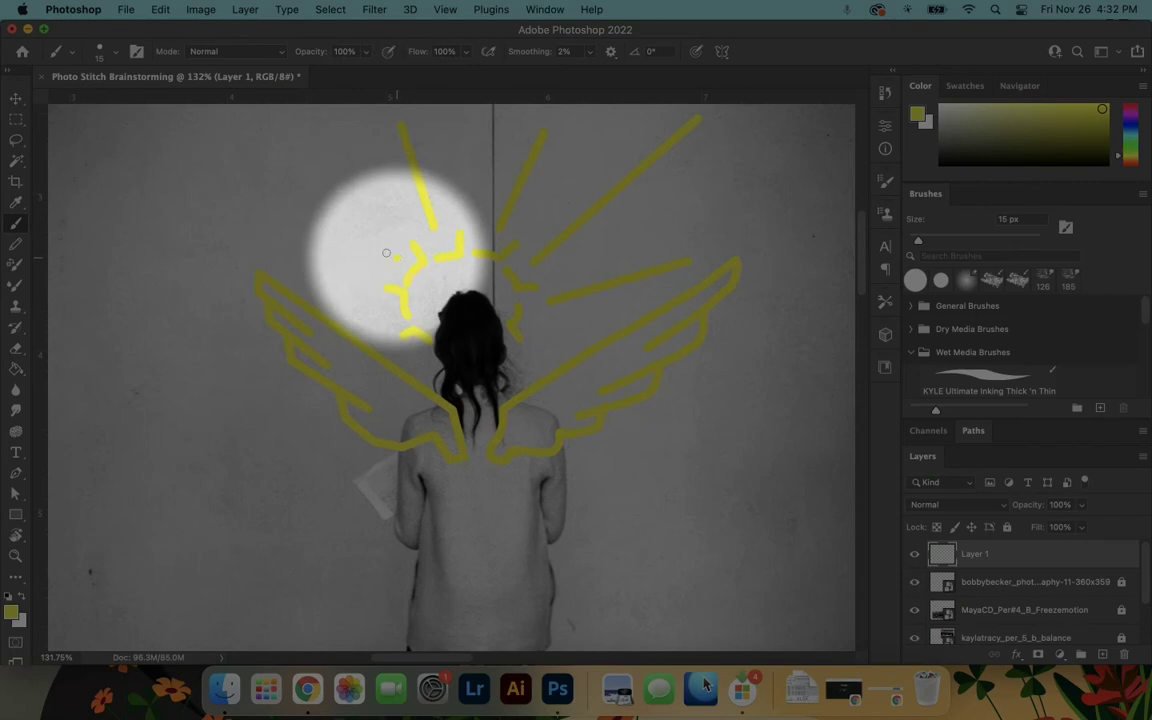
{"action": "left_click_drag", "start_coordinate": [263, 168], "coordinate": [400, 258]}
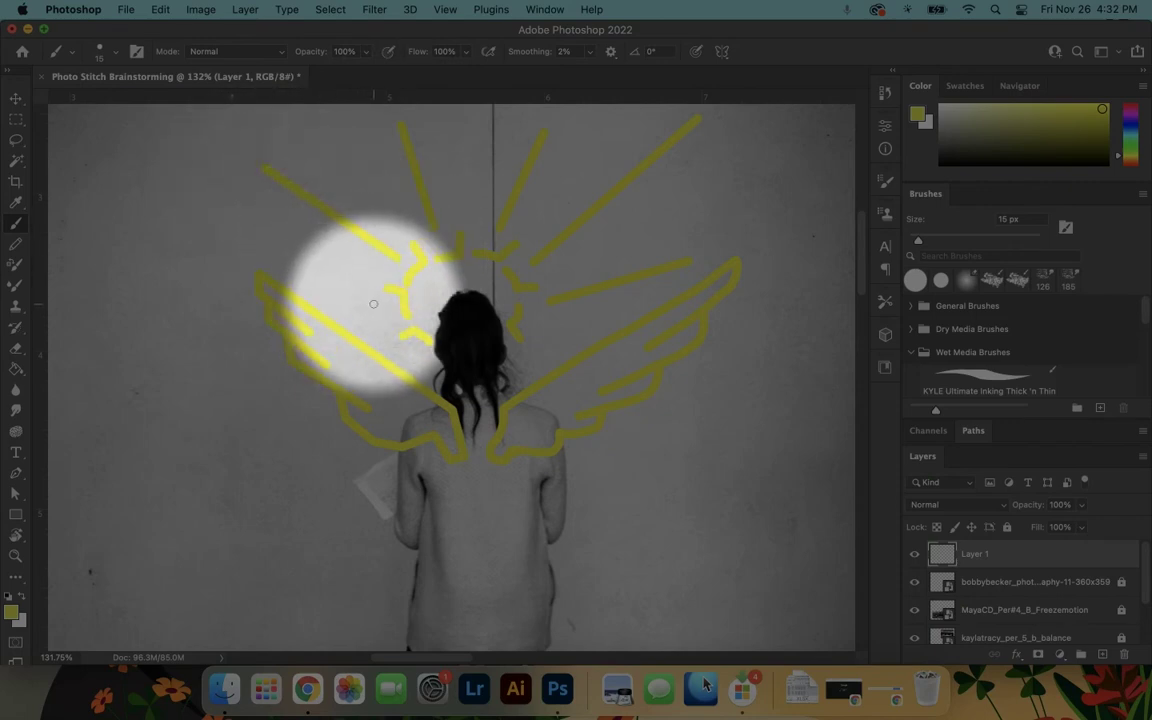
{"action": "left_click_drag", "start_coordinate": [163, 320], "coordinate": [378, 304]}
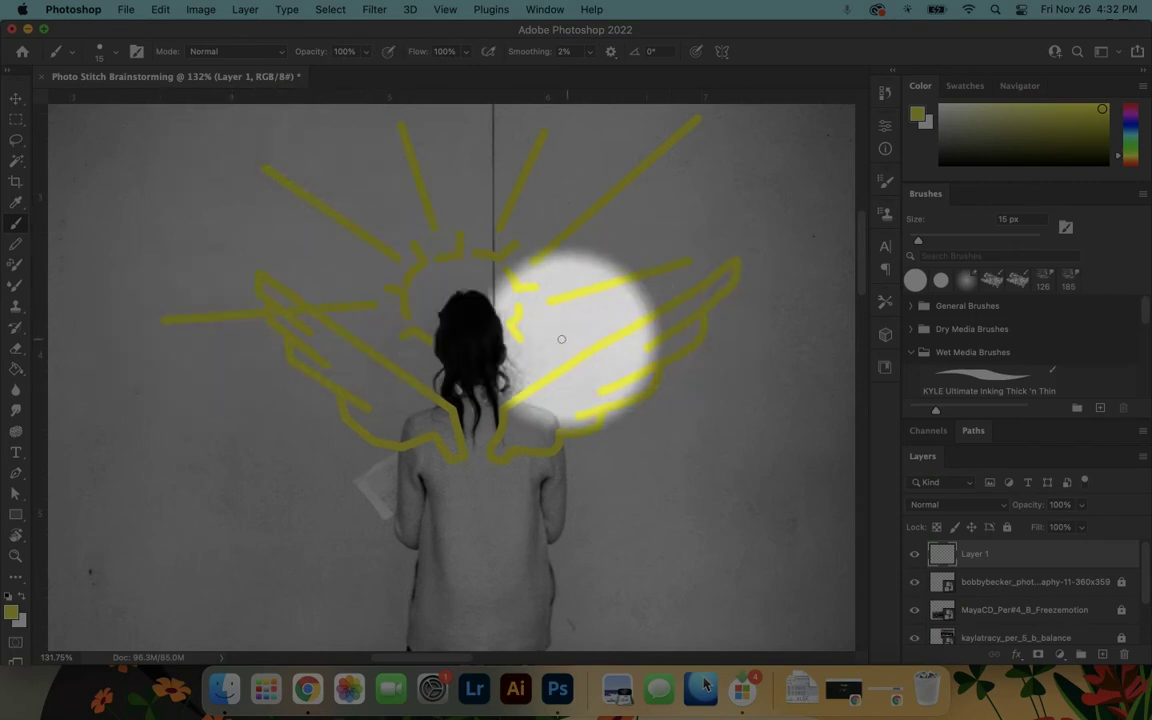
{"action": "left_click", "coordinate": [549, 329]}
{"action": "left_click", "coordinate": [773, 520], "text": "shift"}
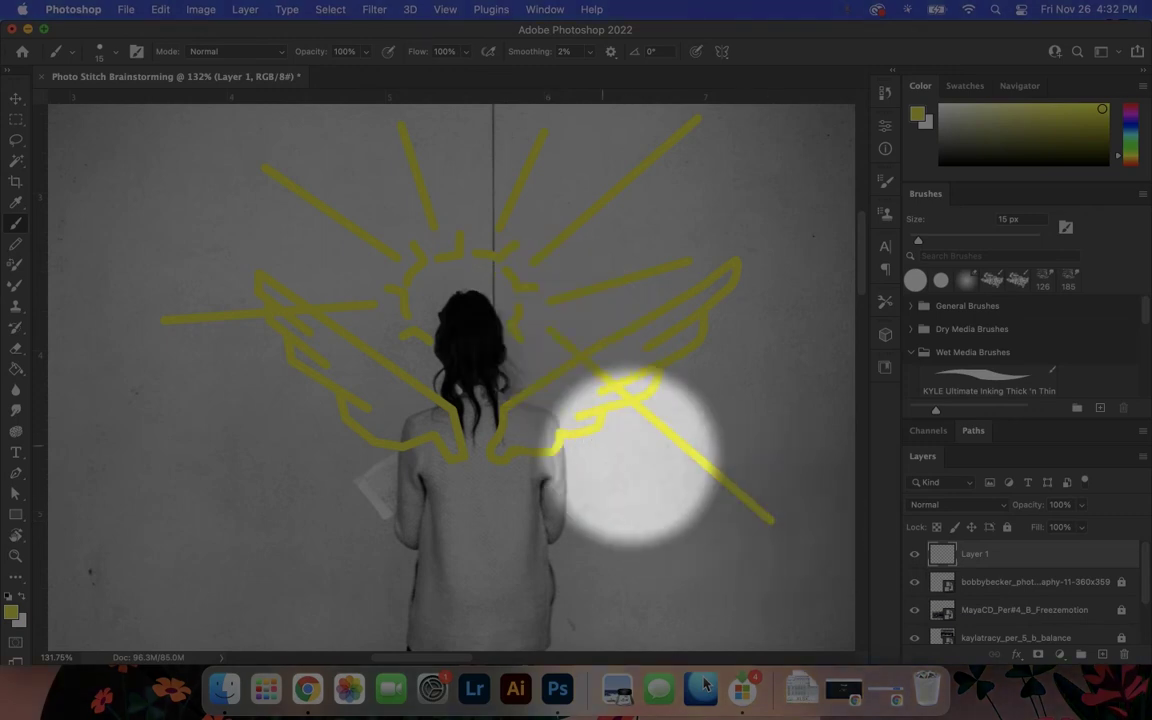
{"action": "left_click", "coordinate": [232, 519]}
{"action": "left_click", "coordinate": [417, 354], "text": "shift"}
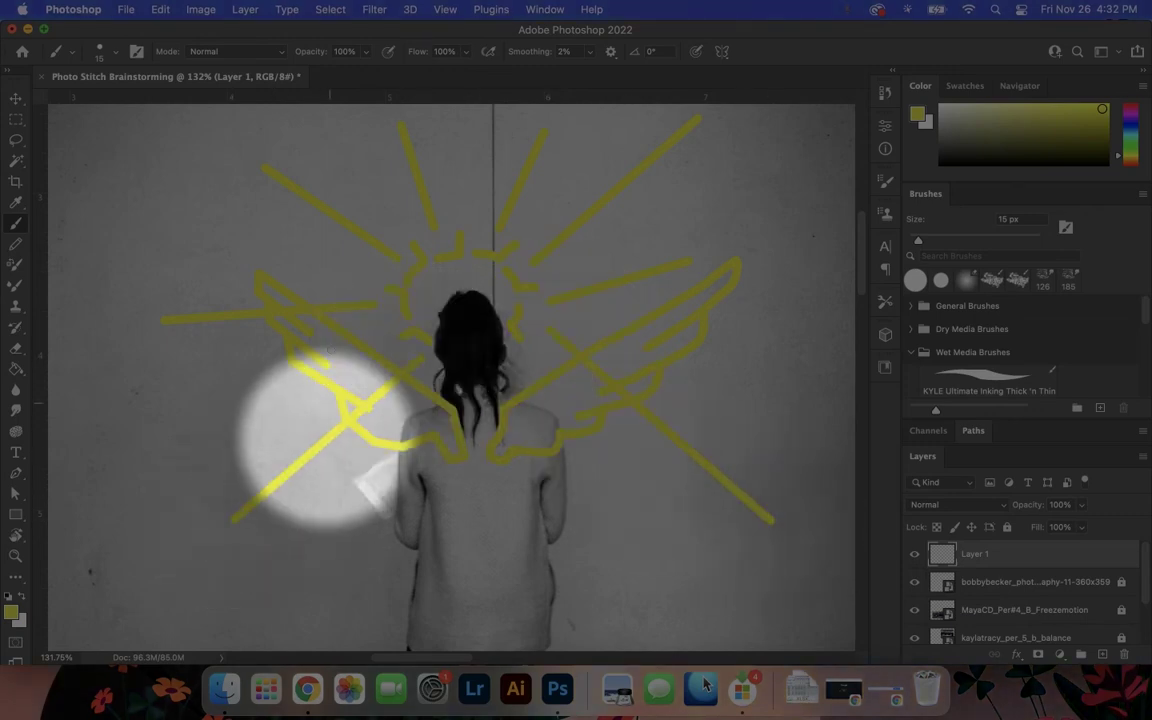
Add dashes beyond the upper-left, left, lower-left rays and the right wing tip, then zoom out
{"action": "left_click_drag", "start_coordinate": [233, 149], "coordinate": [168, 106]}
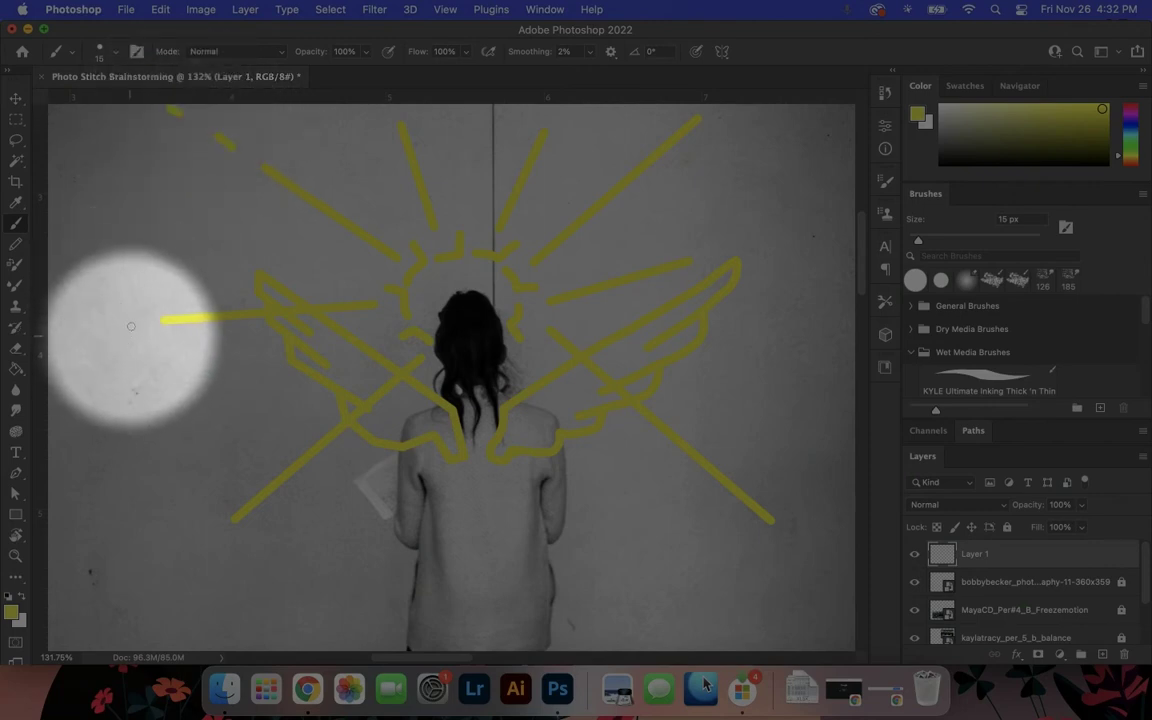
{"action": "left_click_drag", "start_coordinate": [132, 326], "coordinate": [64, 328]}
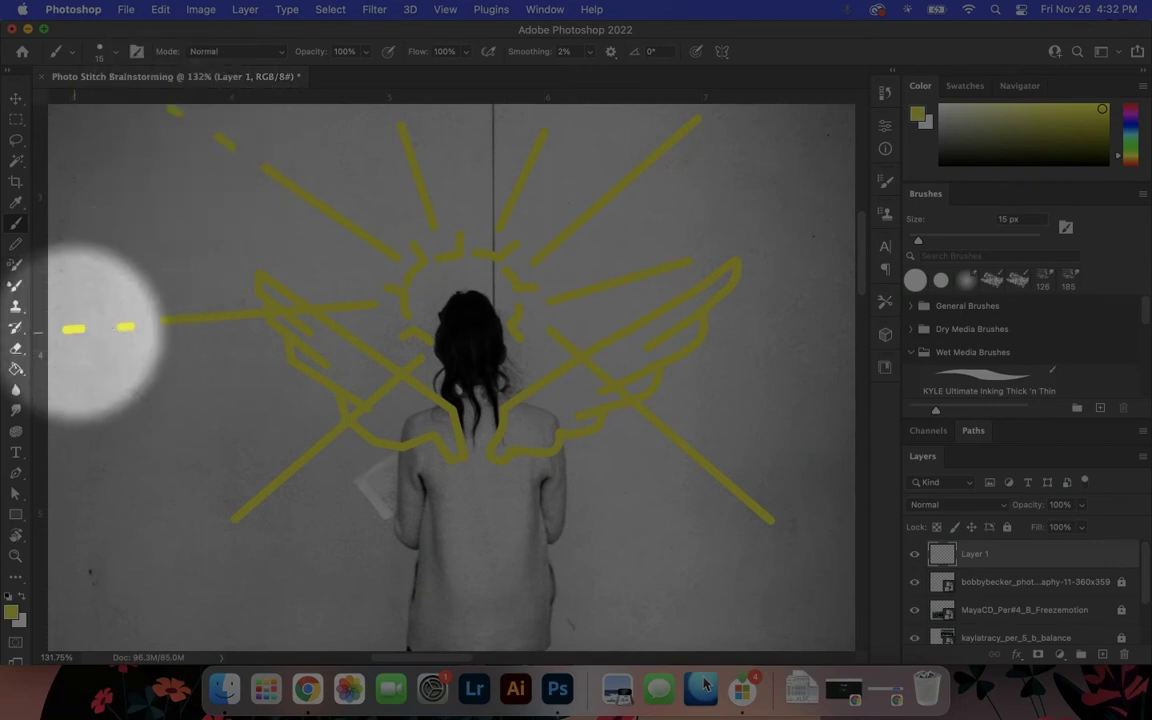
{"action": "left_click_drag", "start_coordinate": [214, 537], "coordinate": [157, 577]}
{"action": "left_click", "coordinate": [748, 245]}
{"action": "mouse_move", "coordinate": [759, 243]}
{"action": "left_mouse_down"}
{"action": "mouse_move", "coordinate": [810, 232]}
{"action": "mouse_move", "coordinate": [694, 240]}
{"action": "mouse_move", "coordinate": [601, 287]}
{"action": "mouse_move", "coordinate": [612, 288]}
{"action": "mouse_move", "coordinate": [583, 290]}
{"action": "left_mouse_up"}
{"action": "key", "text": "z"}
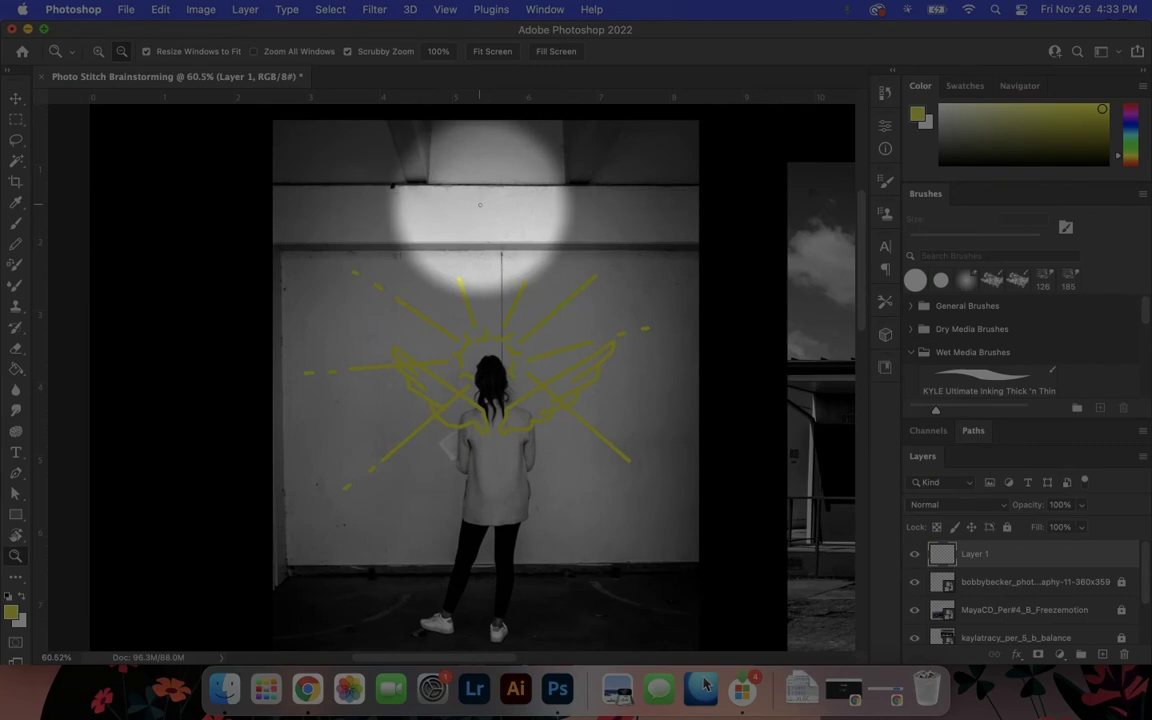
Dab short yellow tick marks along the top beam and near the rays
{"action": "key", "text": "b"}
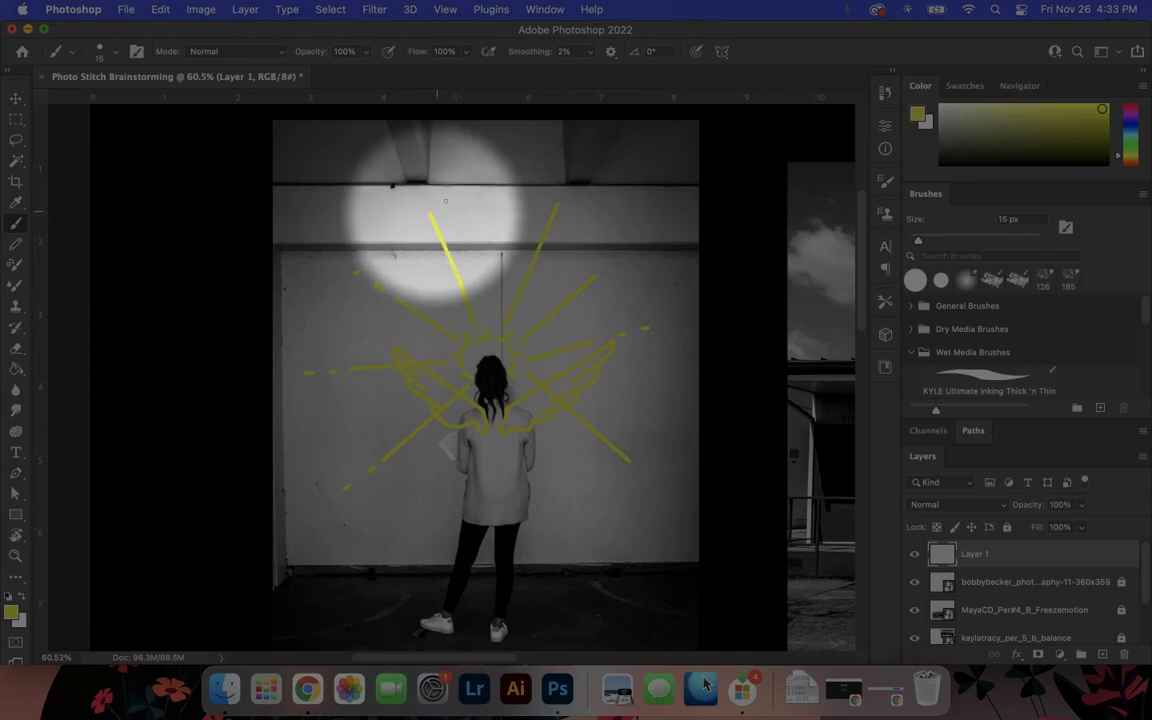
{"action": "left_click", "coordinate": [414, 186]}
{"action": "left_click", "coordinate": [389, 161]}
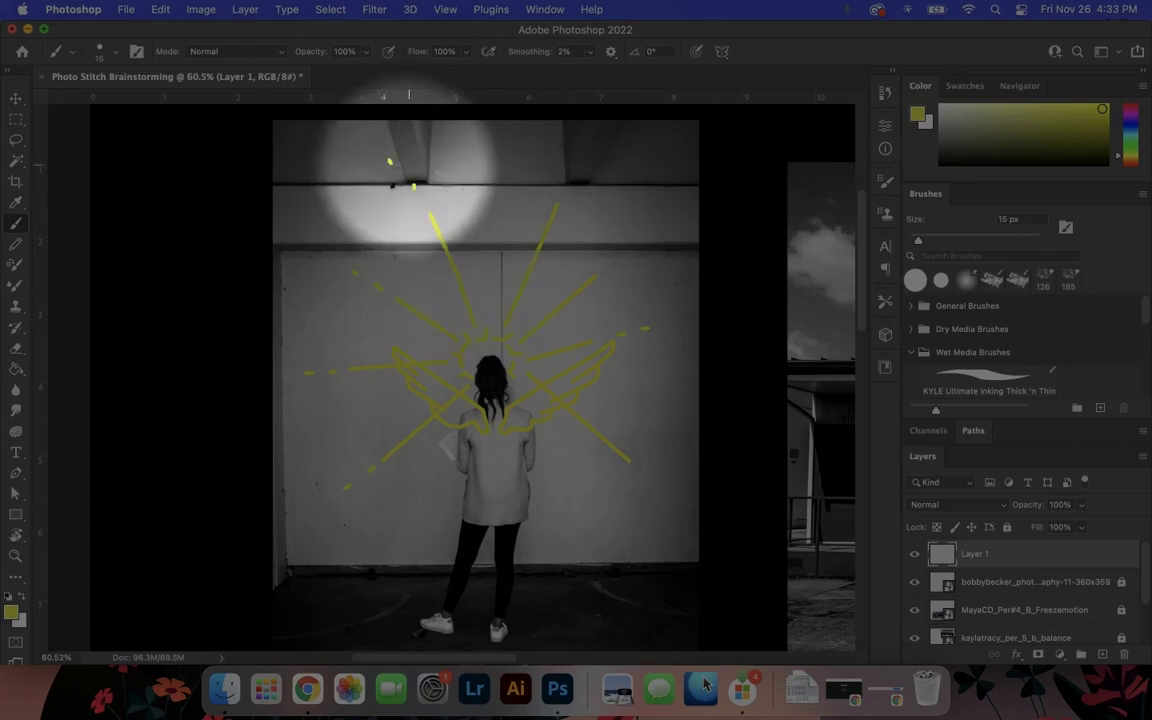
{"action": "left_click", "coordinate": [486, 157]}
{"action": "left_click", "coordinate": [512, 151]}
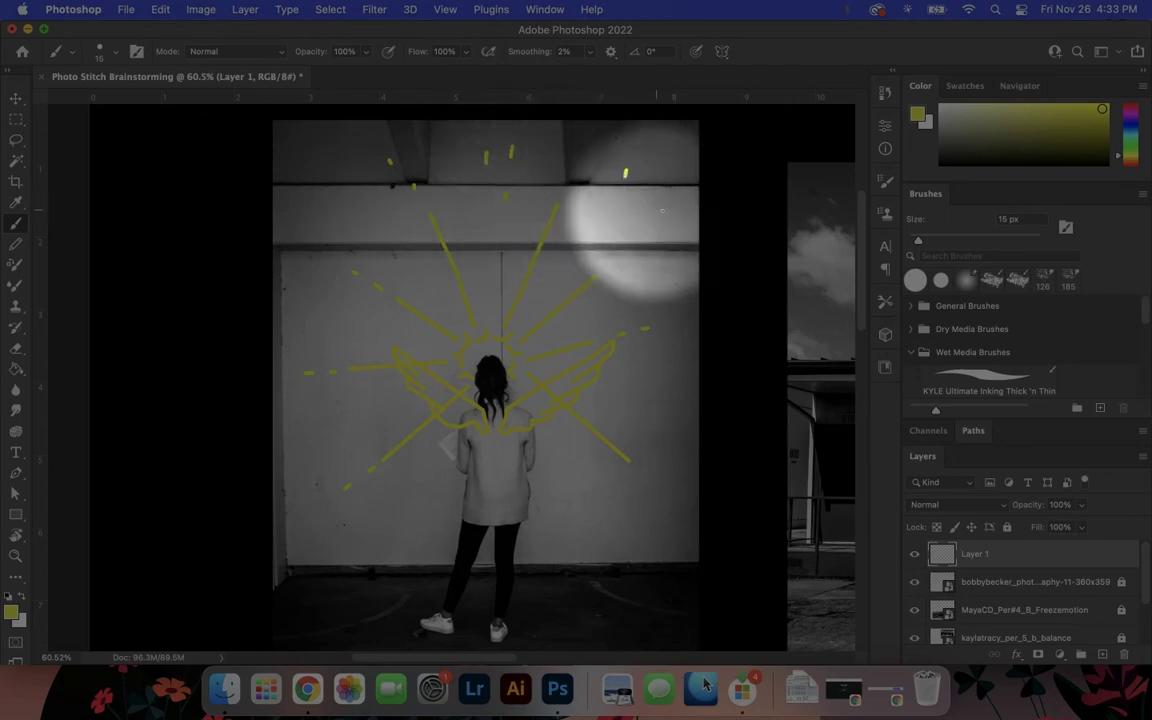
{"action": "left_click", "coordinate": [677, 270]}
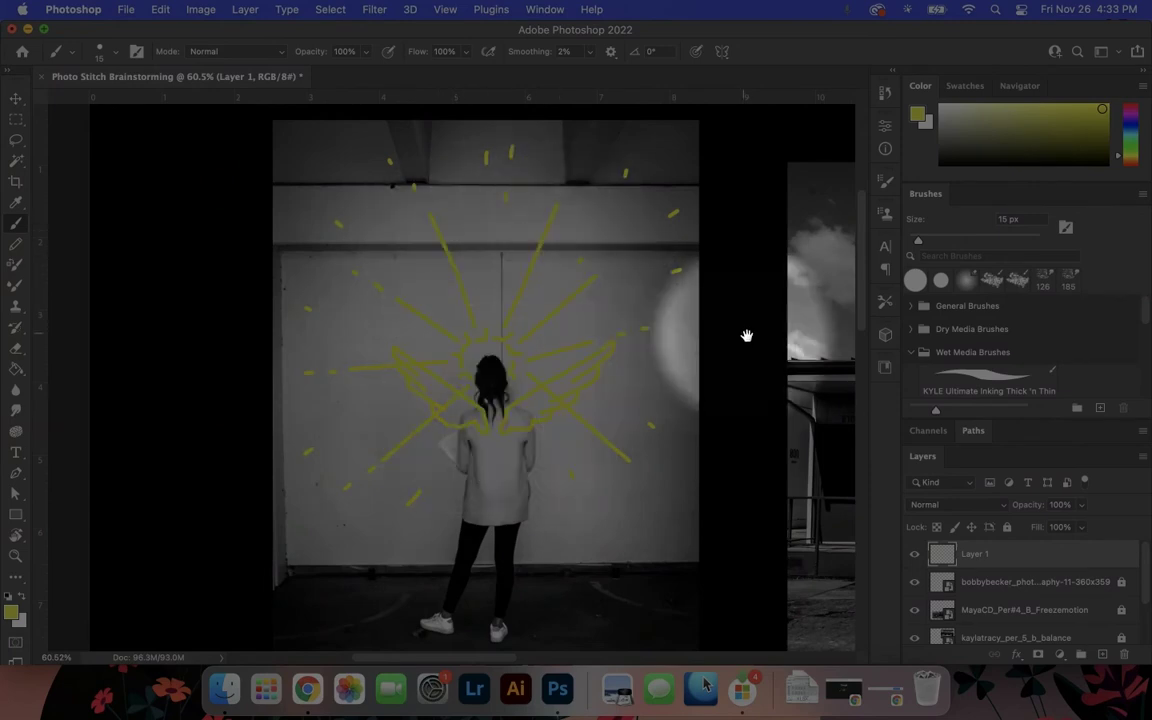
Pan over to the building photo and adjust the zoom on it
{"action": "left_click_drag", "start_coordinate": [775, 381], "coordinate": [105, 290]}
{"action": "key", "text": "alt+space"}
{"action": "left_click_drag", "start_coordinate": [610, 318], "coordinate": [557, 327]}
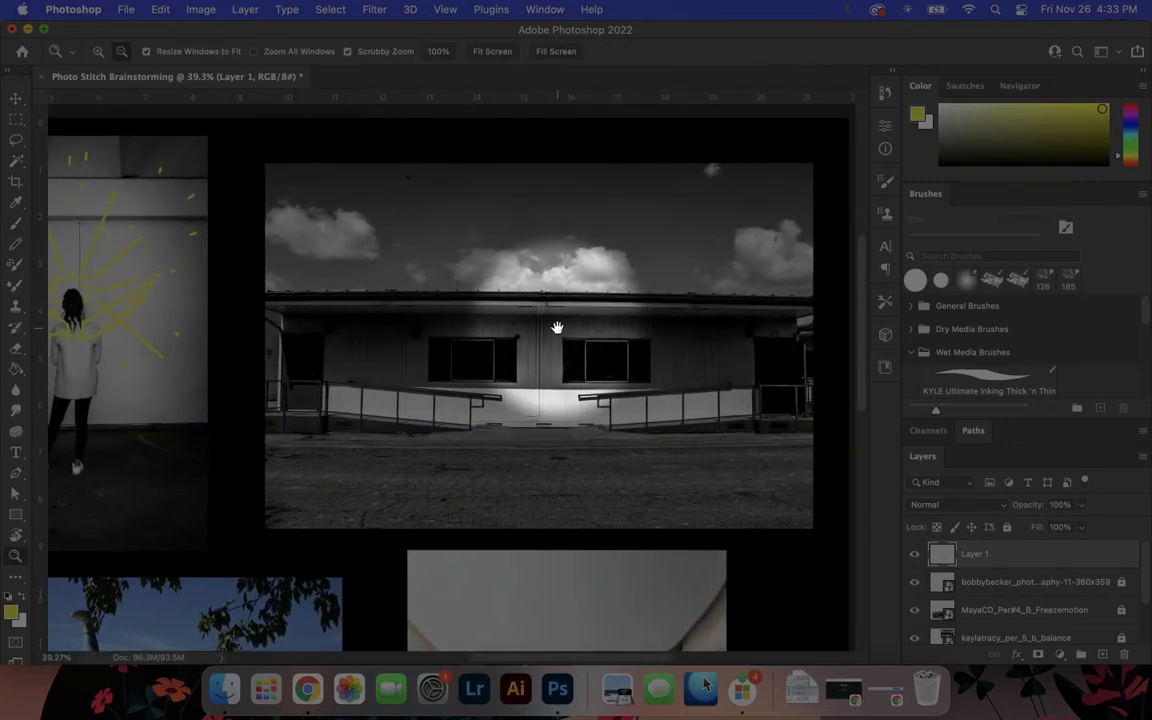
Zoom in on the cartwheel photo and narrow the Photoshop window to expose the desktop files
{"action": "scroll", "coordinate": [557, 327], "scroll_direction": "down", "scroll_amount": 5}
{"action": "scroll", "coordinate": [557, 327], "scroll_direction": "left", "scroll_amount": 6}
{"action": "left_click_drag", "start_coordinate": [361, 456], "coordinate": [444, 407]}
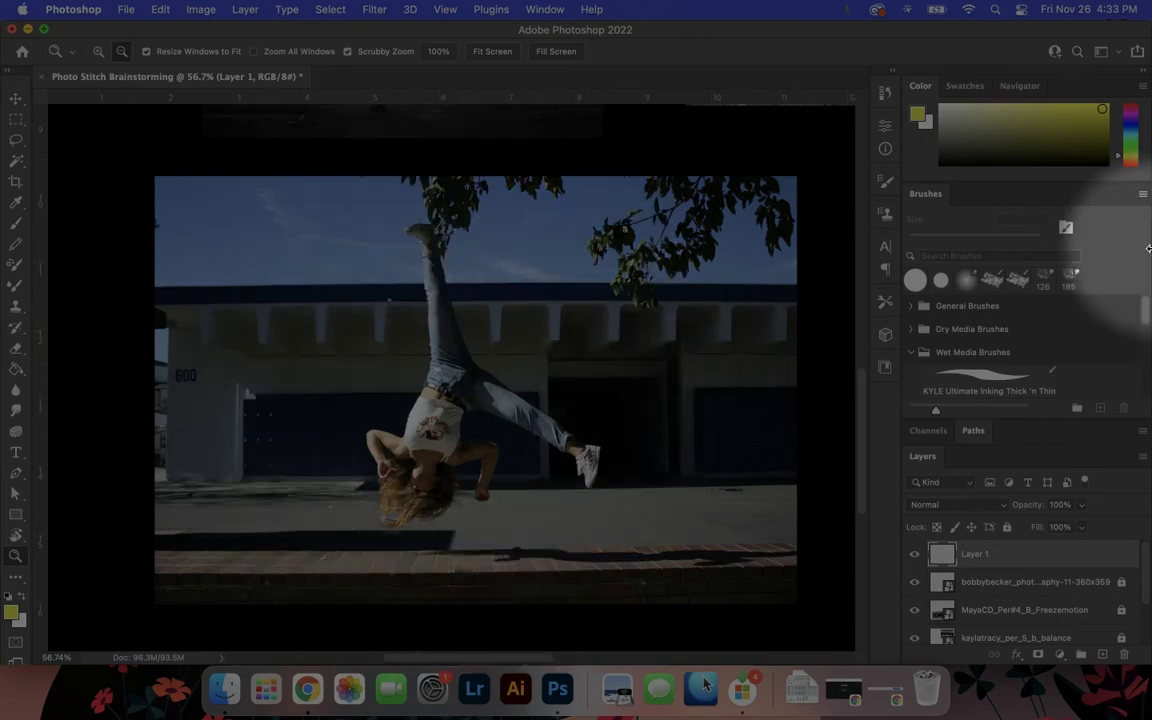
{"action": "left_click_drag", "start_coordinate": [1148, 244], "coordinate": [967, 255]}
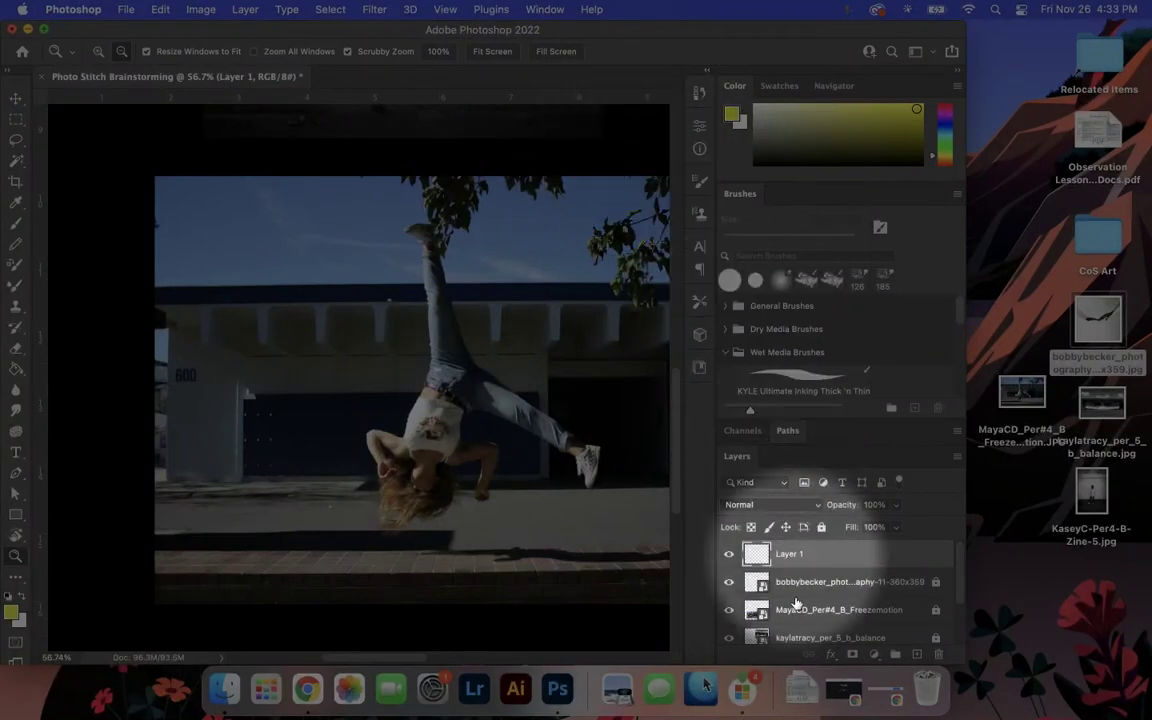
Bring Chrome back, narrow it, and run a Google search for 'clock'
{"action": "left_click", "coordinate": [846, 702]}
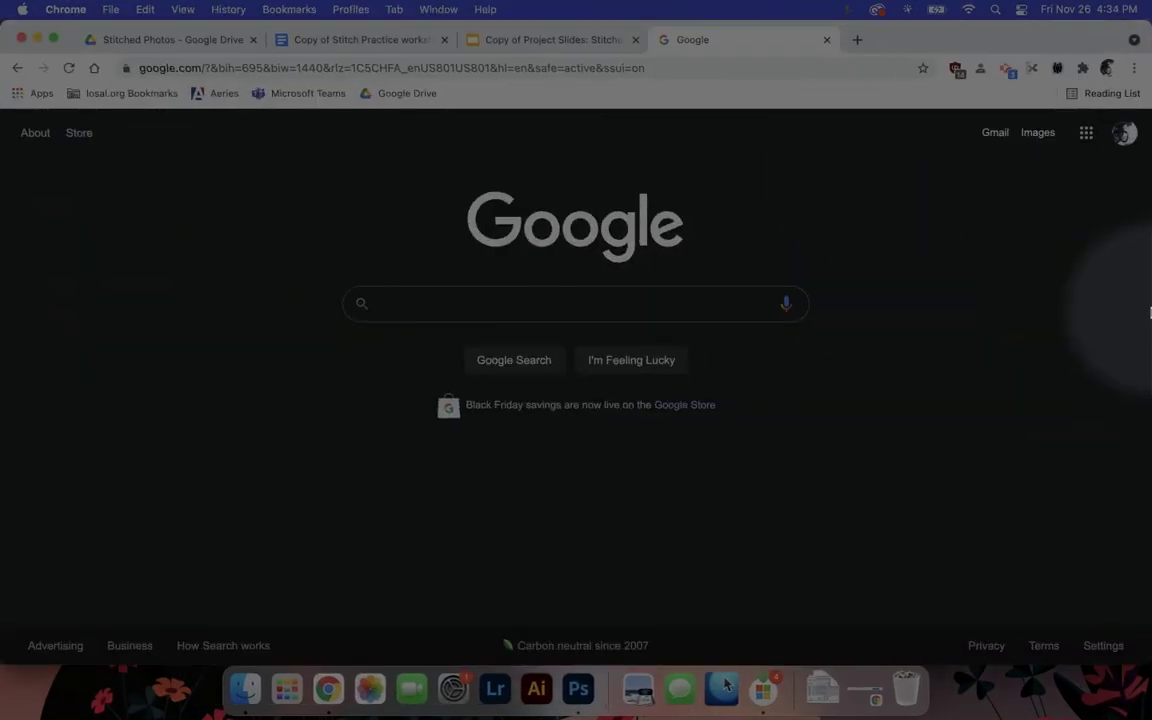
{"action": "left_click_drag", "start_coordinate": [1150, 312], "coordinate": [1107, 312]}
{"action": "left_click", "coordinate": [458, 310]}
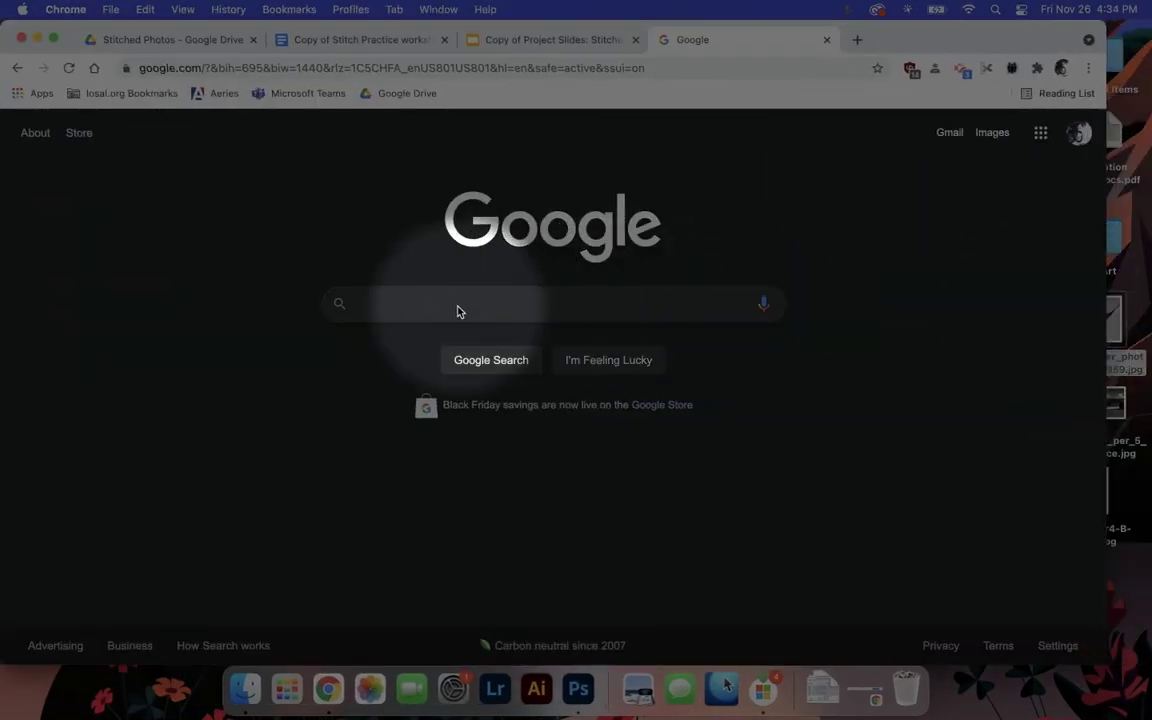
{"action": "type", "text": "clock"}
{"action": "key", "text": "Return"}
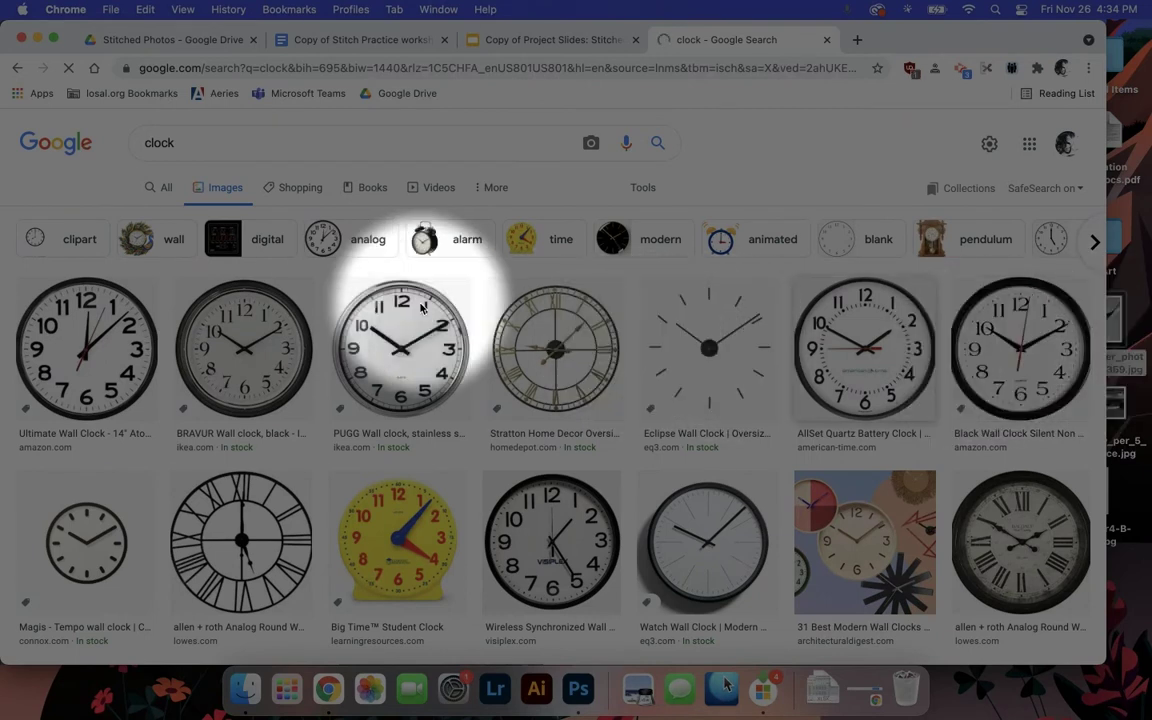
Drag the Stratton Roman-numeral clock image onto the desktop as a .webp file, then hide Chrome
{"action": "left_click", "coordinate": [558, 340]}
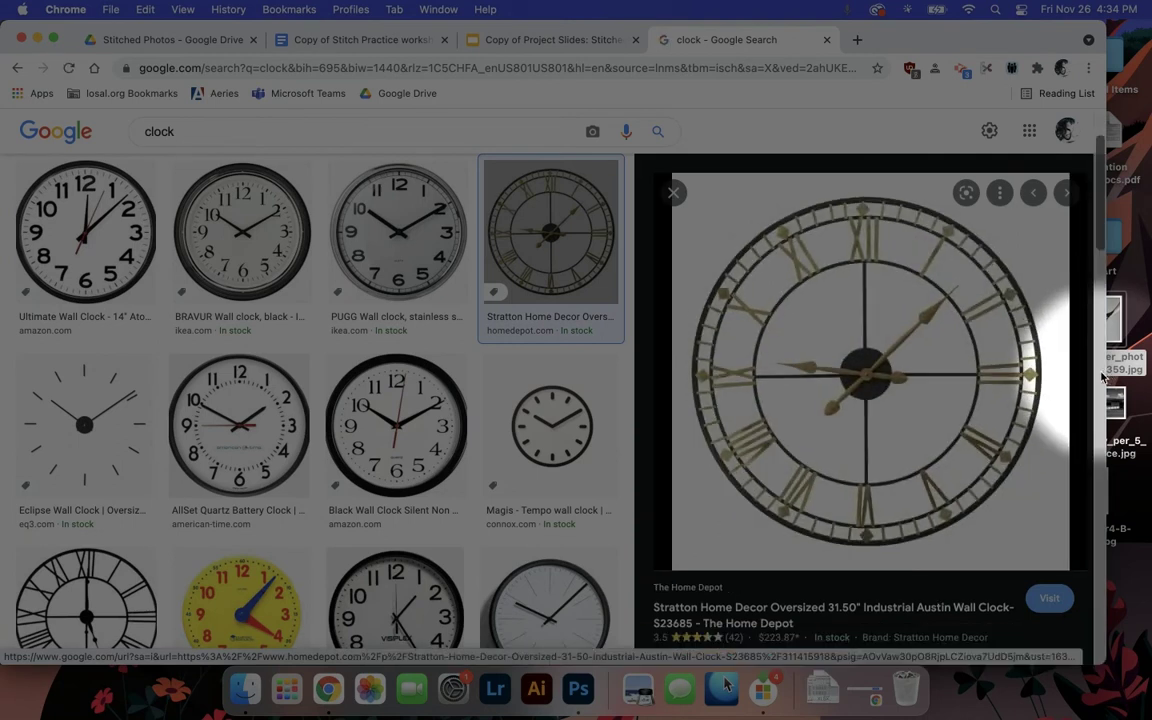
{"action": "right_click", "coordinate": [897, 319]}
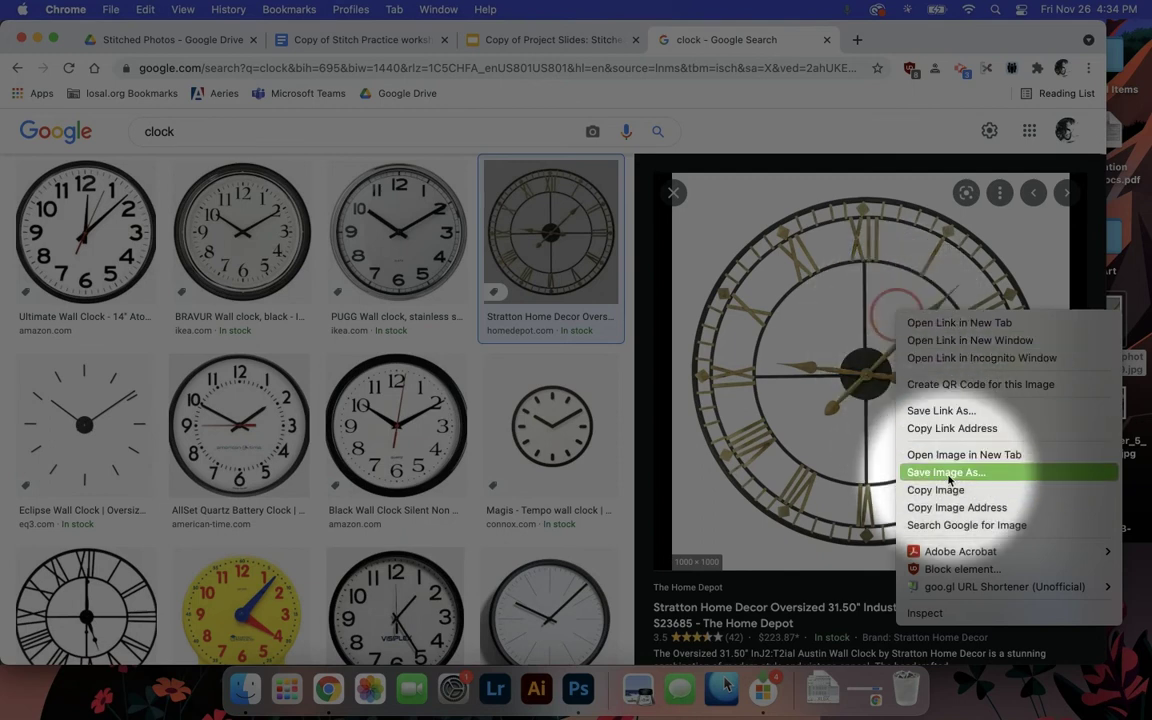
{"action": "left_click_drag", "start_coordinate": [850, 310], "coordinate": [1120, 295]}
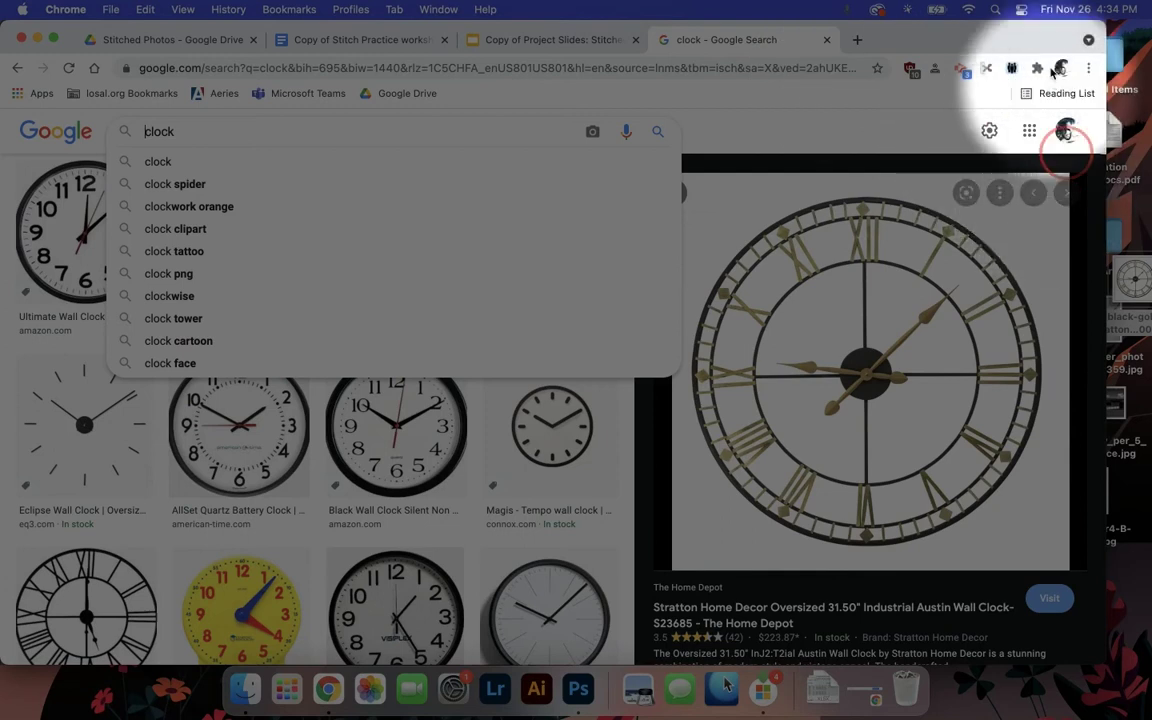
{"action": "left_click_drag", "start_coordinate": [1133, 285], "coordinate": [424, 130]}
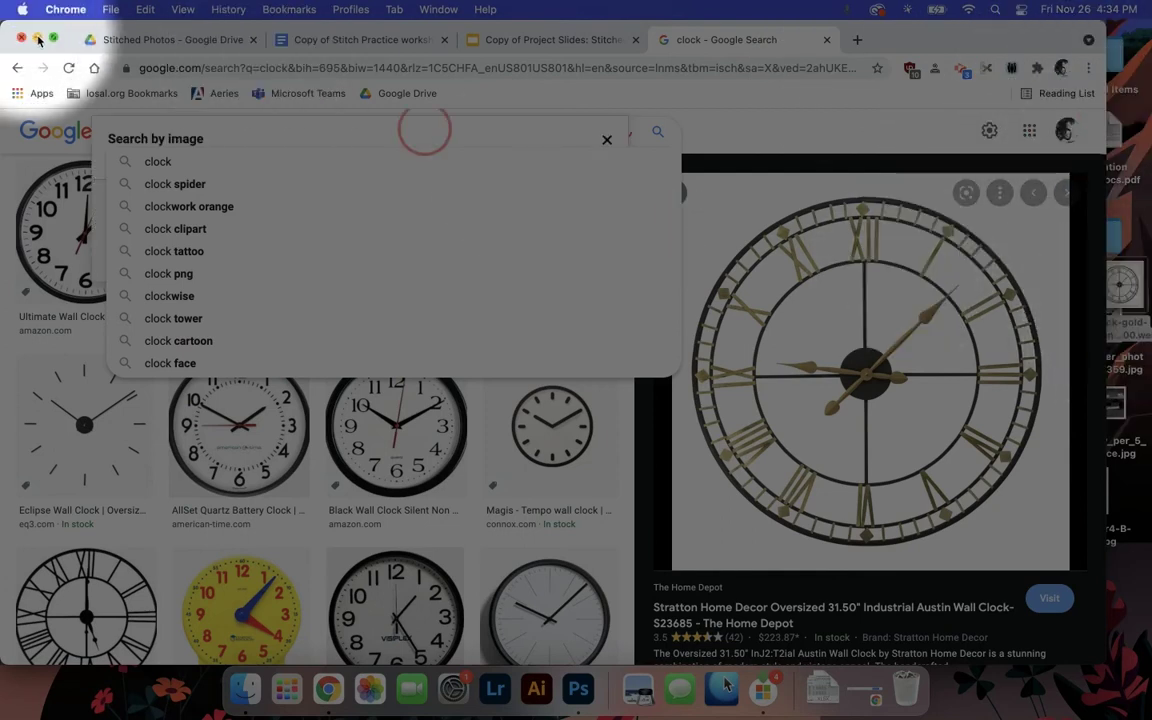
{"action": "key", "text": "super+h"}
{"action": "left_click_drag", "start_coordinate": [1100, 285], "coordinate": [995, 237]}
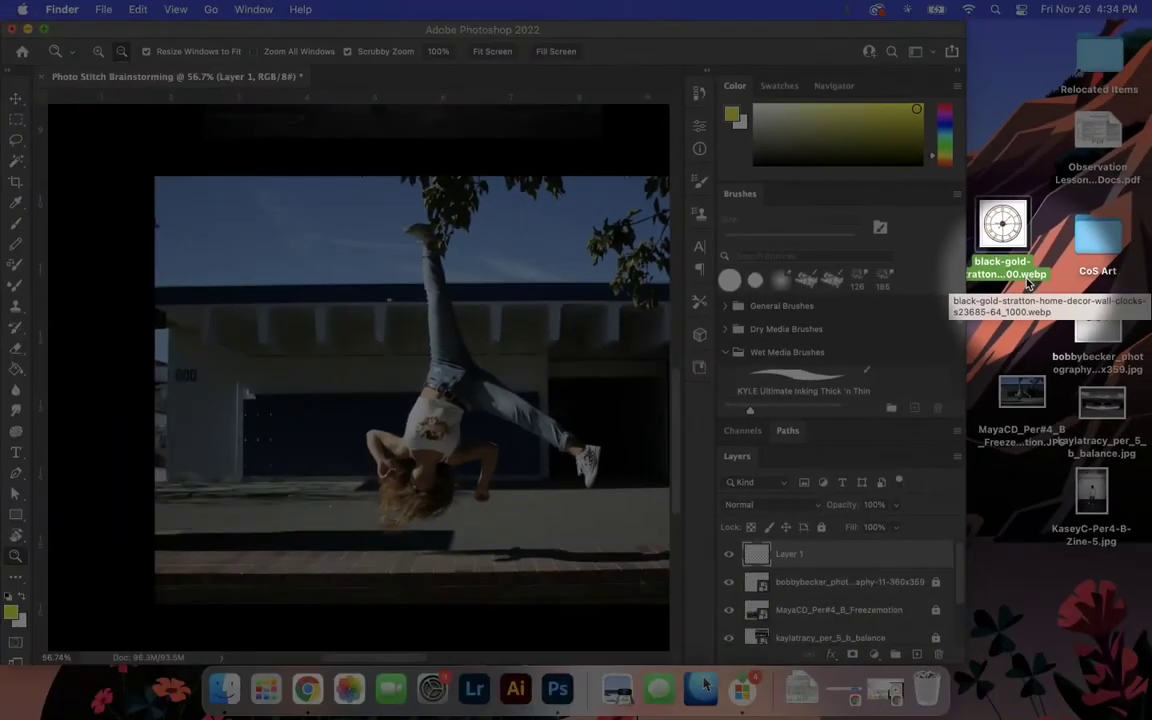
{"action": "left_click_drag", "start_coordinate": [1025, 268], "coordinate": [368, 391]}
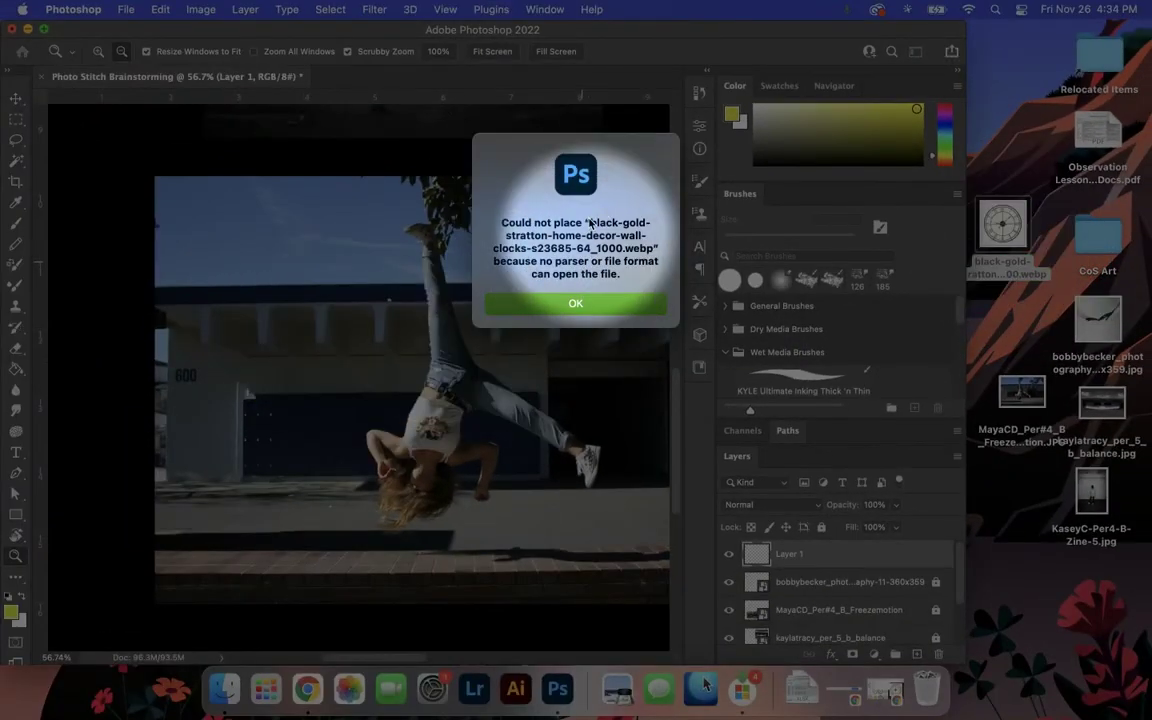
{"action": "left_click", "coordinate": [595, 315]}
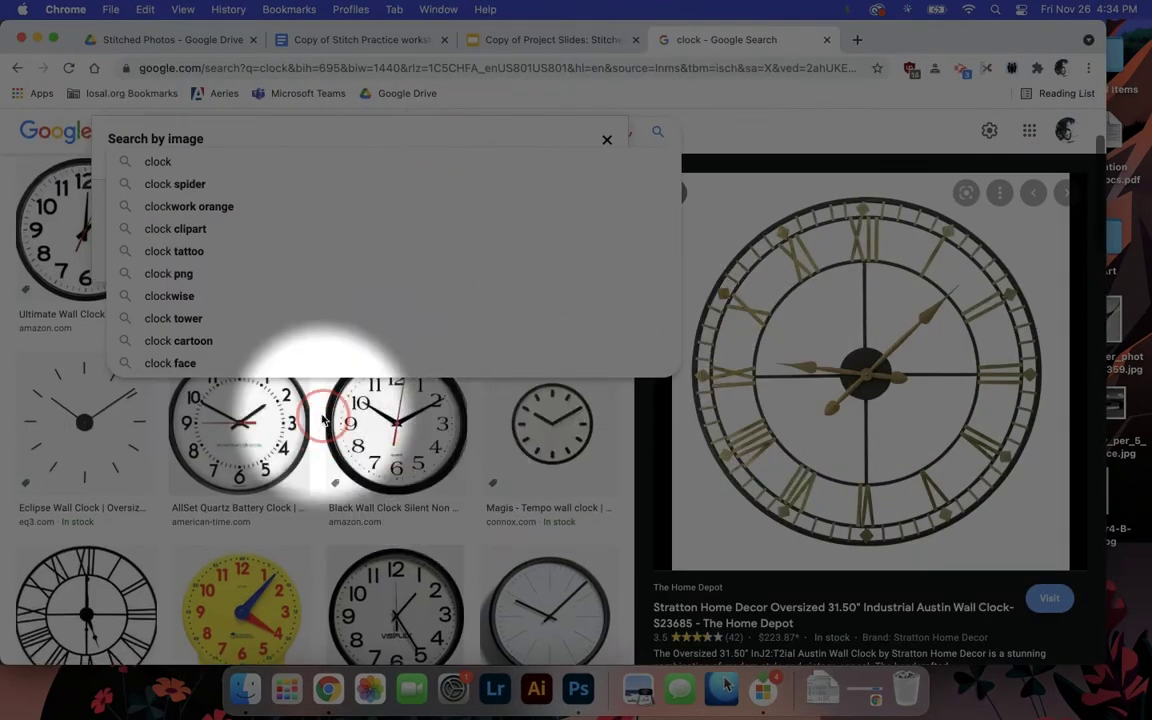
Save the allen + roth clock image from Google Images to the desktop
{"action": "scroll", "coordinate": [322, 432], "scroll_direction": "down", "scroll_amount": 3}
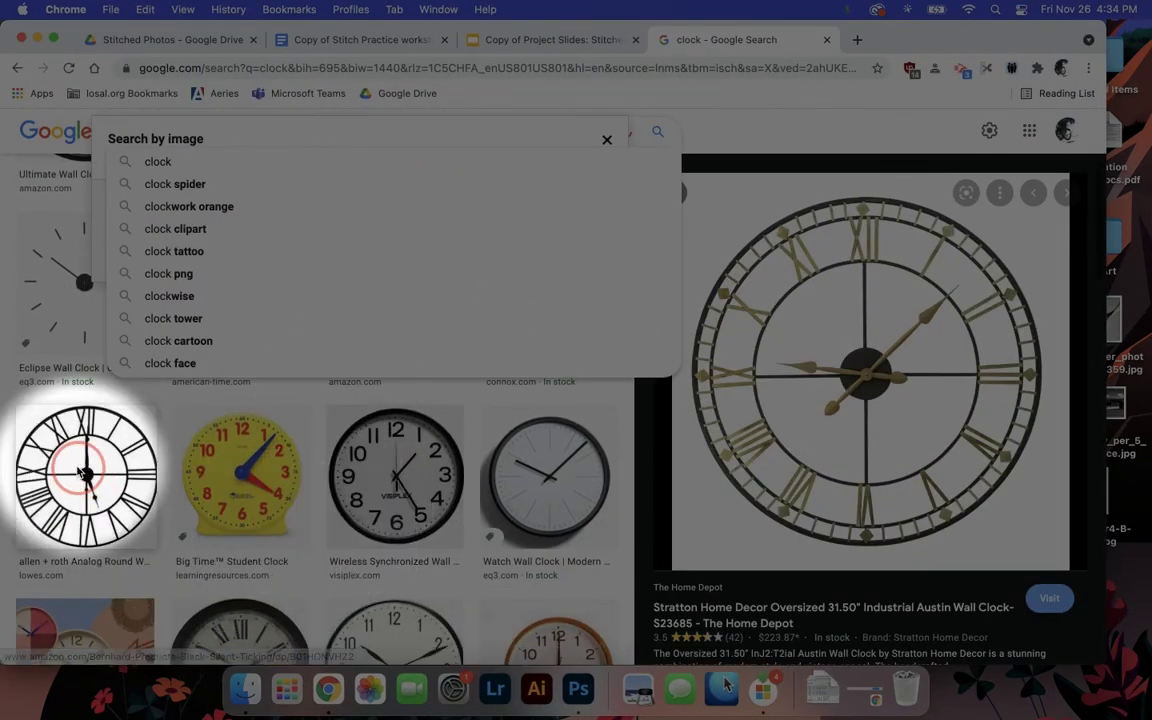
{"action": "left_click", "coordinate": [143, 458]}
{"action": "scroll", "coordinate": [447, 529], "scroll_direction": "down", "scroll_amount": 5}
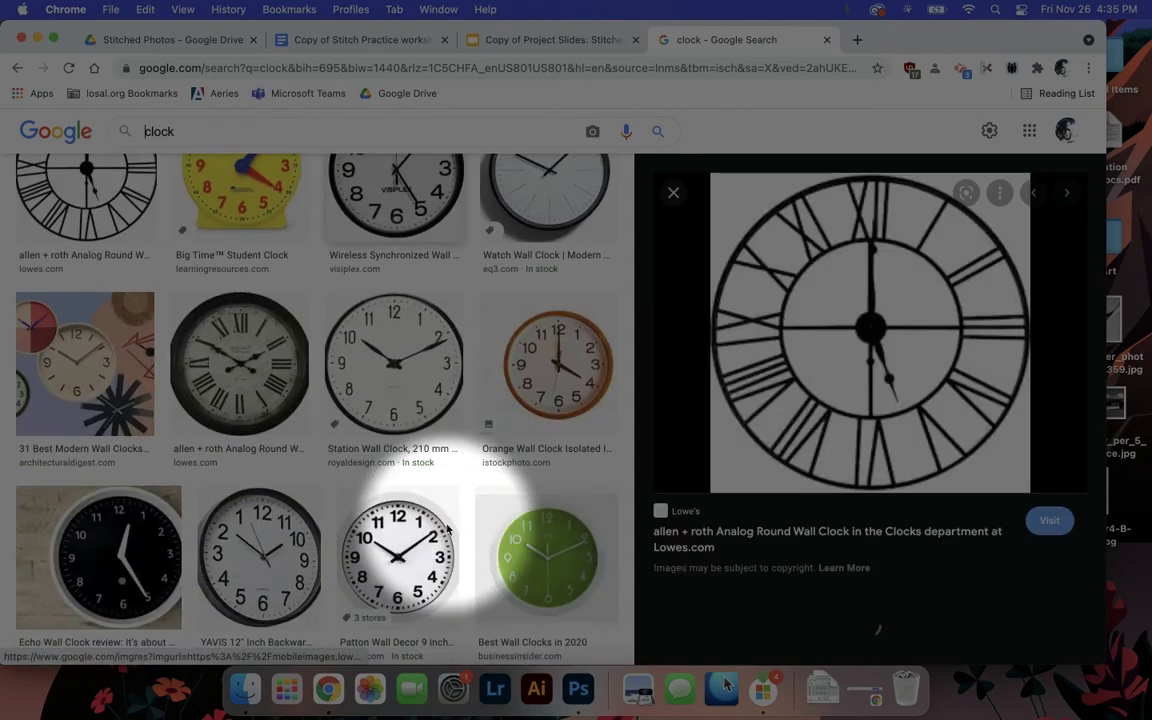
{"action": "scroll", "coordinate": [455, 510], "scroll_direction": "up", "scroll_amount": 3}
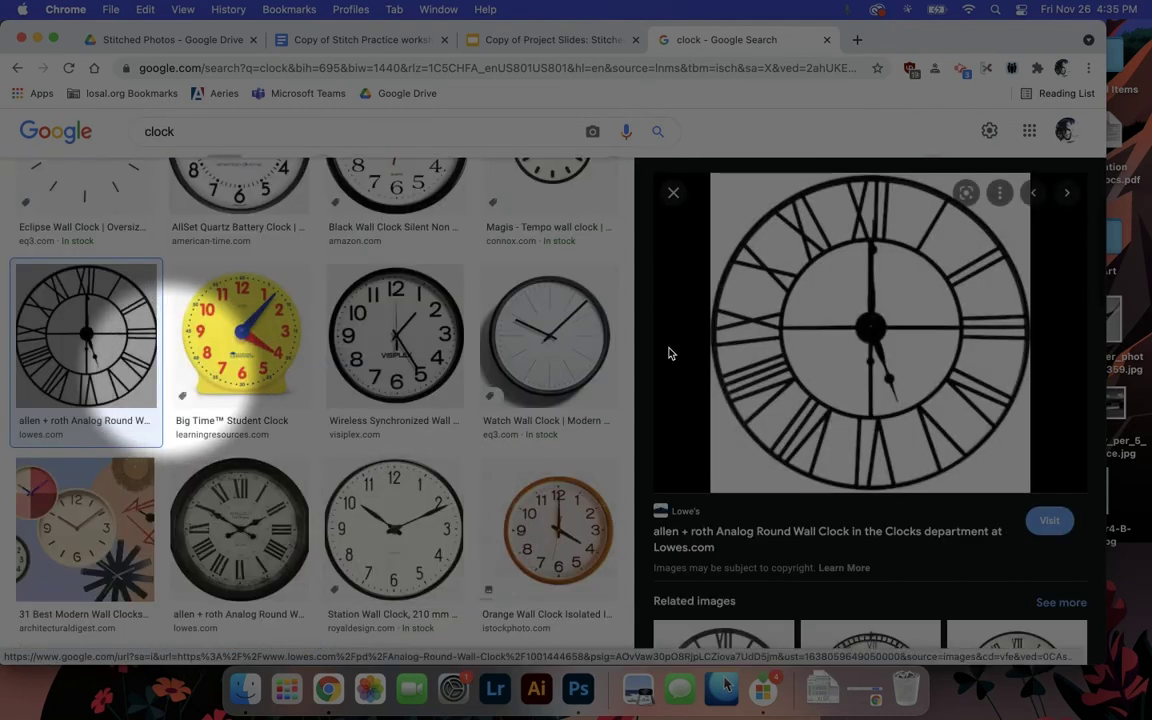
{"action": "left_click_drag", "start_coordinate": [825, 357], "coordinate": [1125, 292]}
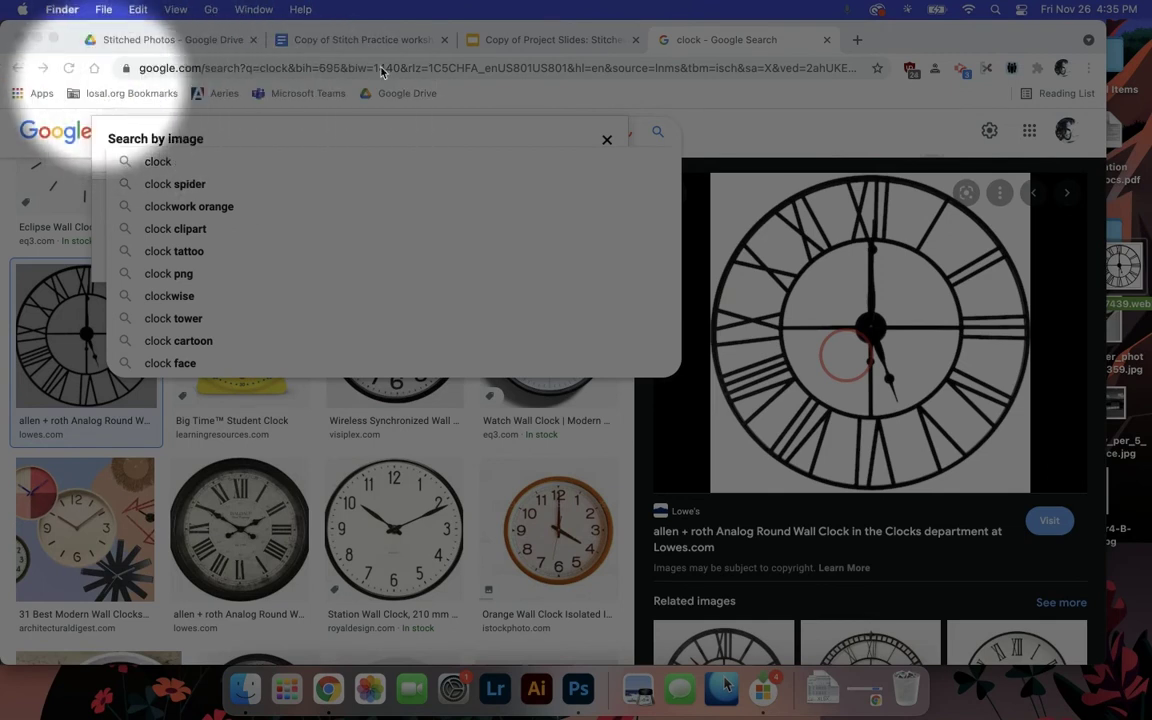
Close the Search by image panel and save the Orange Wall Clock image to the desktop as a .jpg
{"action": "left_click", "coordinate": [606, 140]}
{"action": "left_click", "coordinate": [606, 140]}
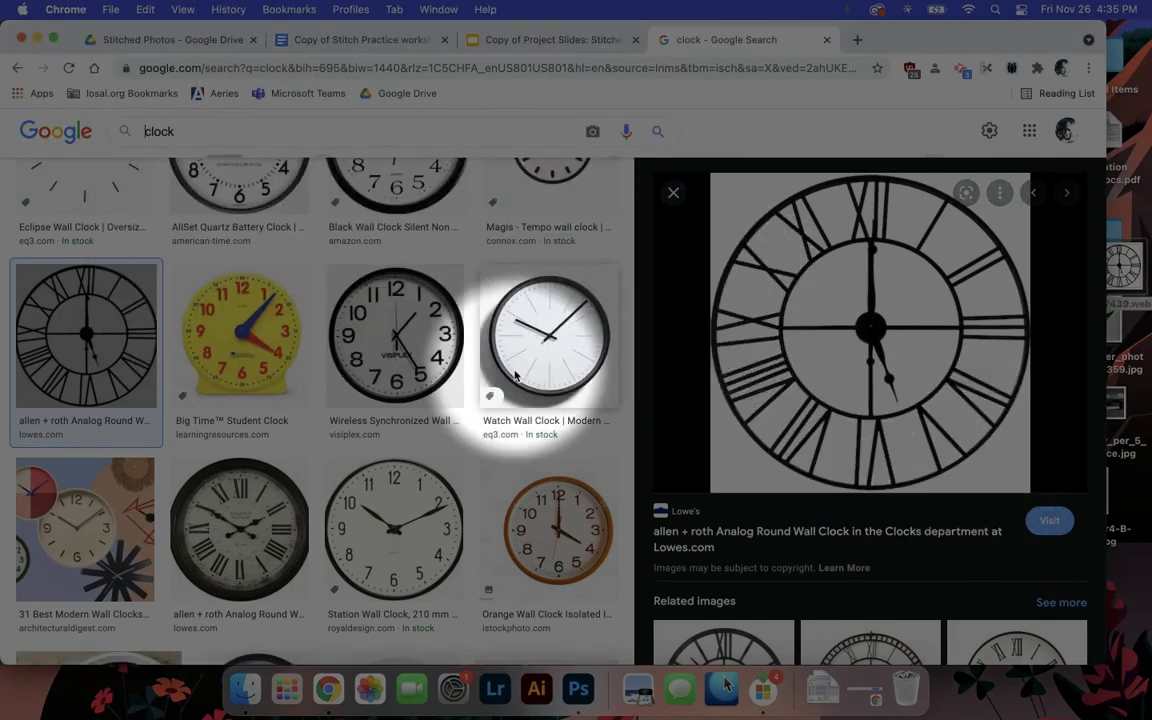
{"action": "scroll", "coordinate": [550, 340], "scroll_direction": "down", "scroll_amount": 5}
{"action": "left_click", "coordinate": [545, 272]}
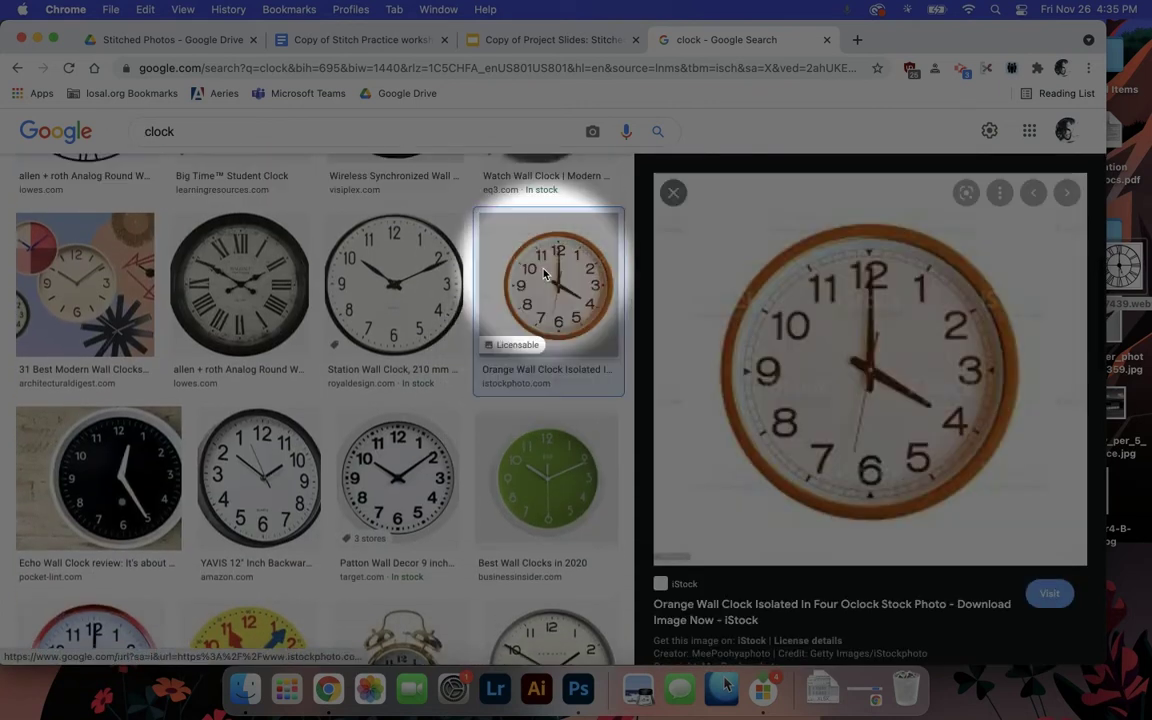
{"action": "right_click", "coordinate": [877, 333]}
{"action": "left_click", "coordinate": [859, 316]}
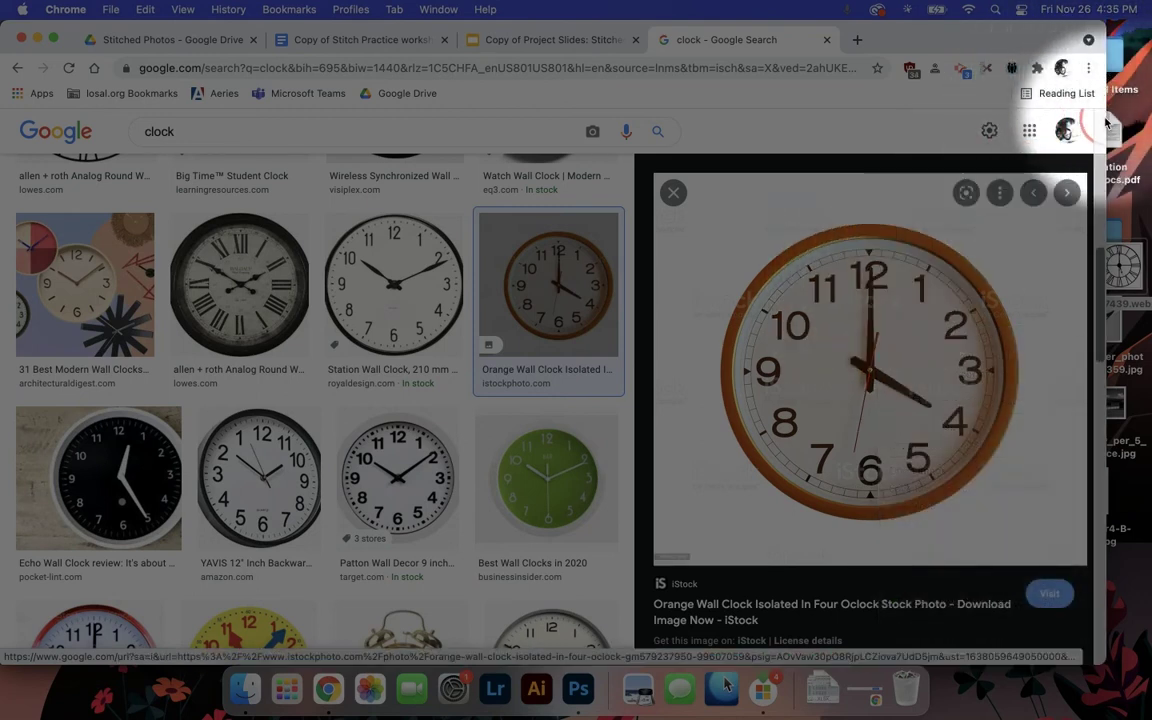
{"action": "left_click_drag", "start_coordinate": [918, 340], "coordinate": [1125, 210]}
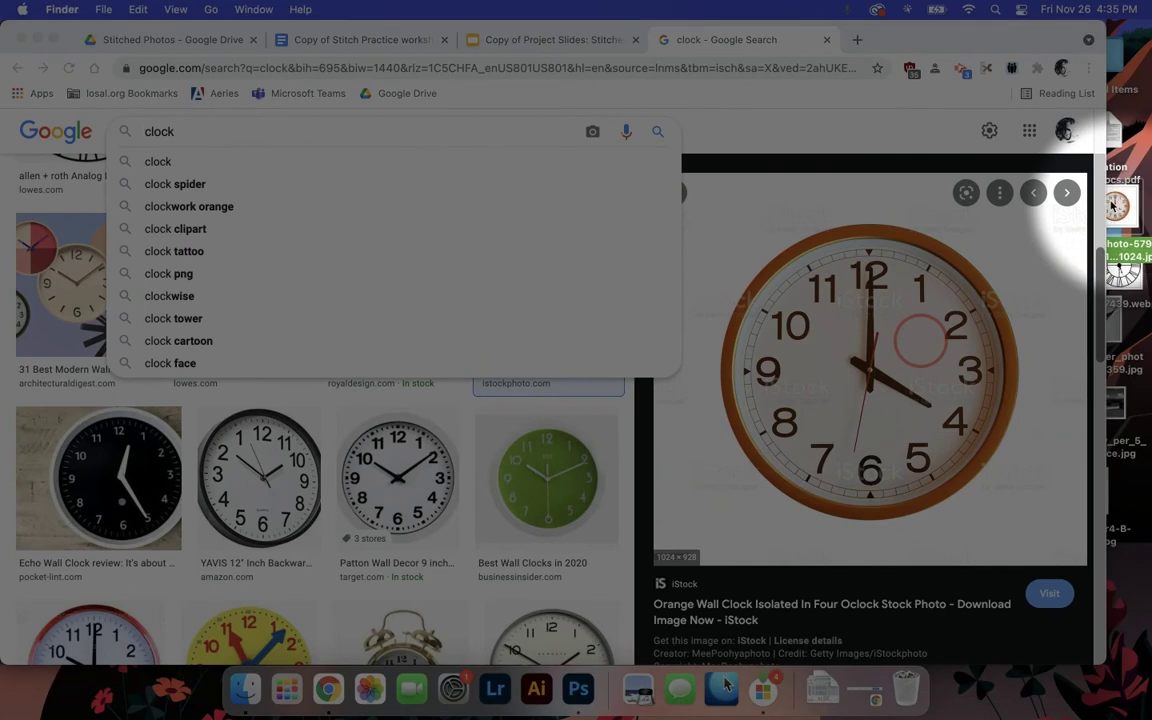
Minimize Chrome and drop the istockphoto orange clock jpg onto the cartwheel photo
{"action": "left_click", "coordinate": [36, 38]}
{"action": "left_click_drag", "start_coordinate": [1115, 212], "coordinate": [407, 405]}
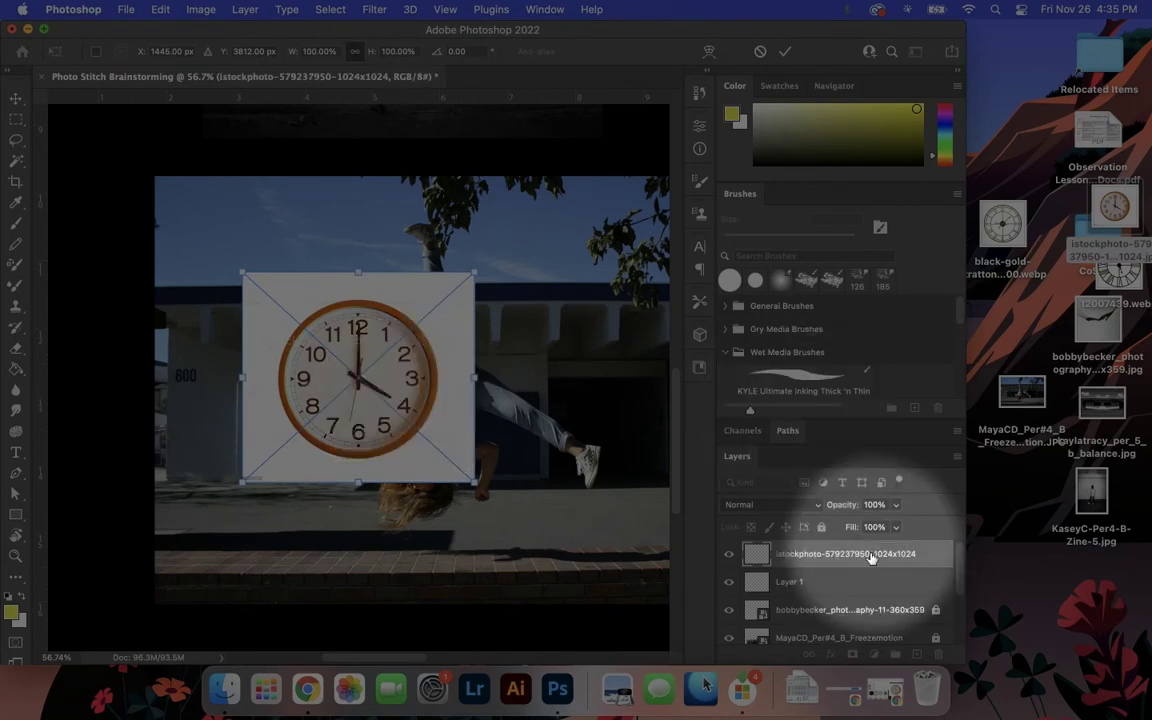
Drag the istockphoto clock layer below Layer 1 in the Layers panel
{"action": "scroll", "coordinate": [872, 566], "scroll_direction": "down", "scroll_amount": 3}
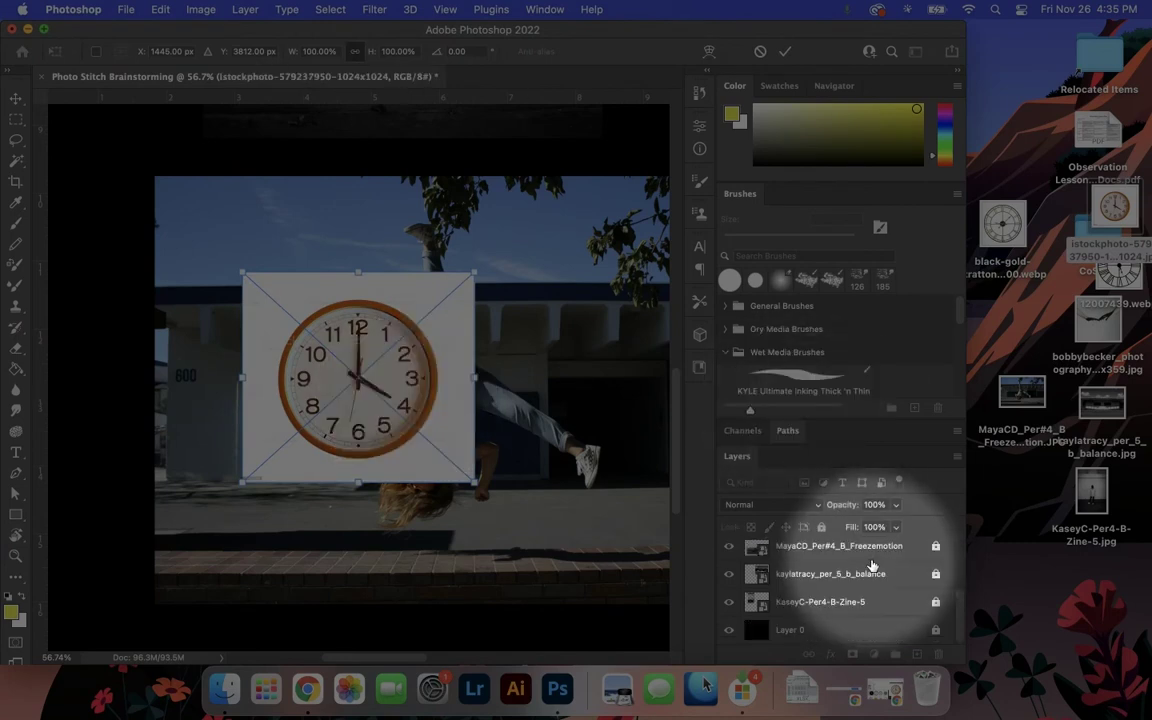
{"action": "scroll", "coordinate": [872, 566], "scroll_direction": "up", "scroll_amount": 3}
{"action": "scroll", "coordinate": [872, 566], "scroll_direction": "down", "scroll_amount": 3}
{"action": "scroll", "coordinate": [872, 566], "scroll_direction": "up", "scroll_amount": 3}
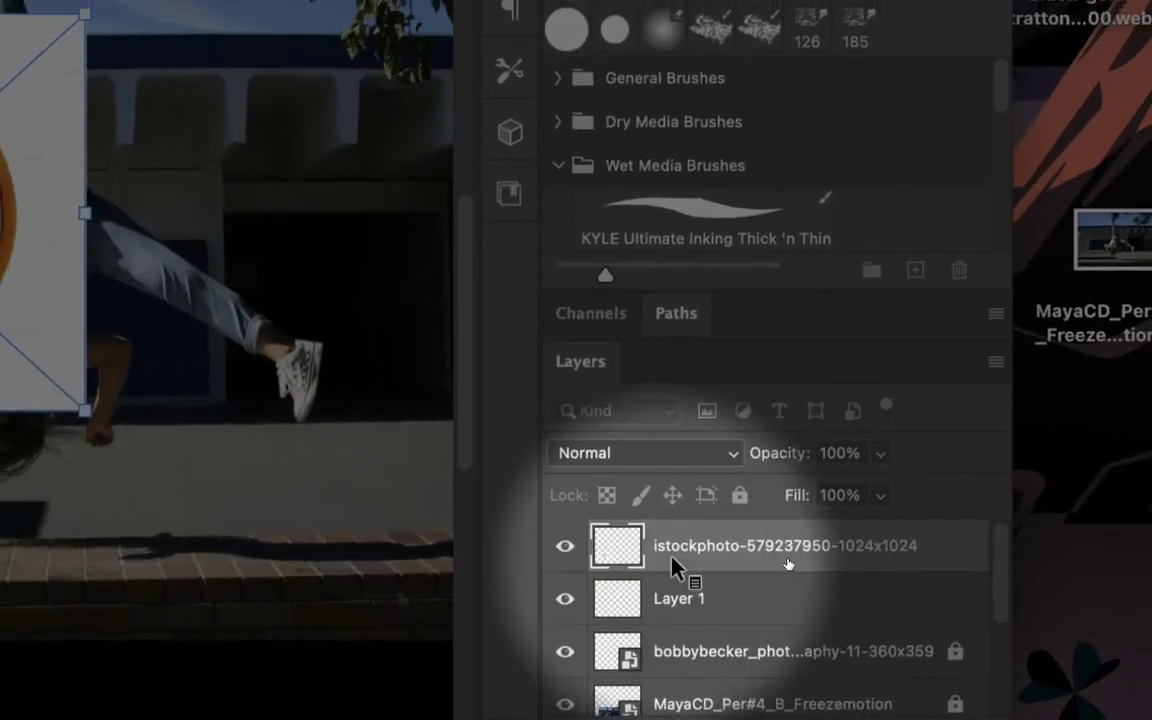
{"action": "left_click_drag", "start_coordinate": [705, 545], "coordinate": [682, 598]}
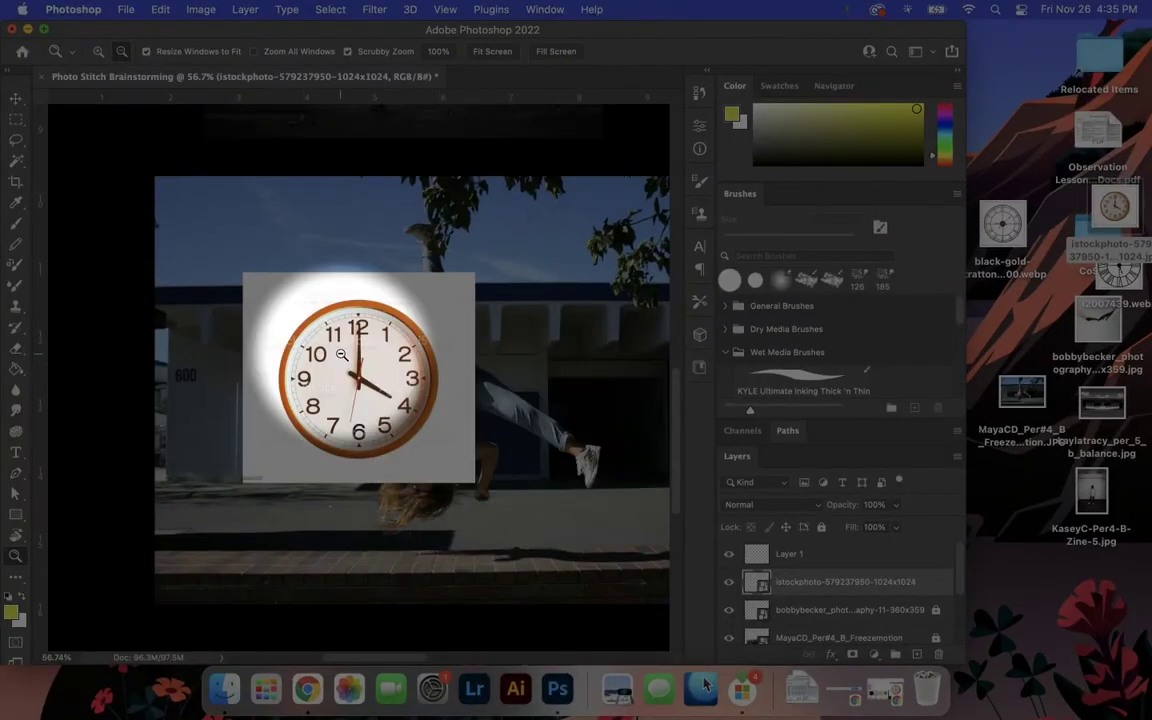
{"action": "scroll", "coordinate": [341, 354], "scroll_direction": "left", "scroll_amount": 2}
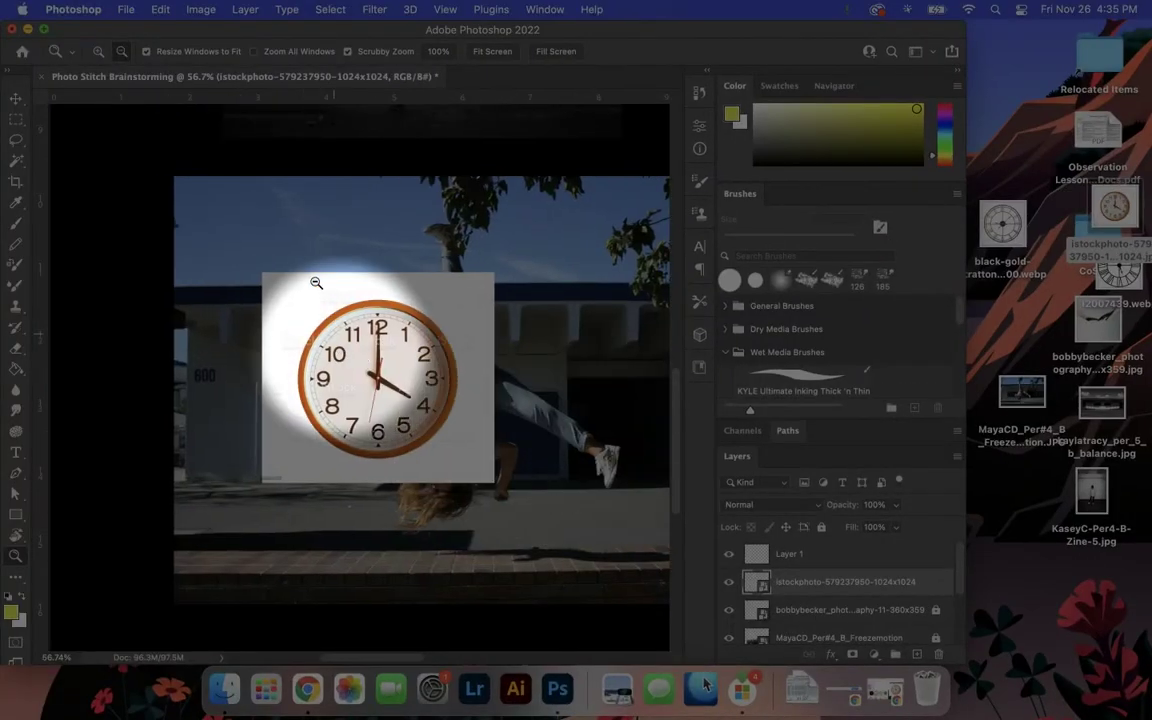
{"action": "left_click", "coordinate": [160, 10]}
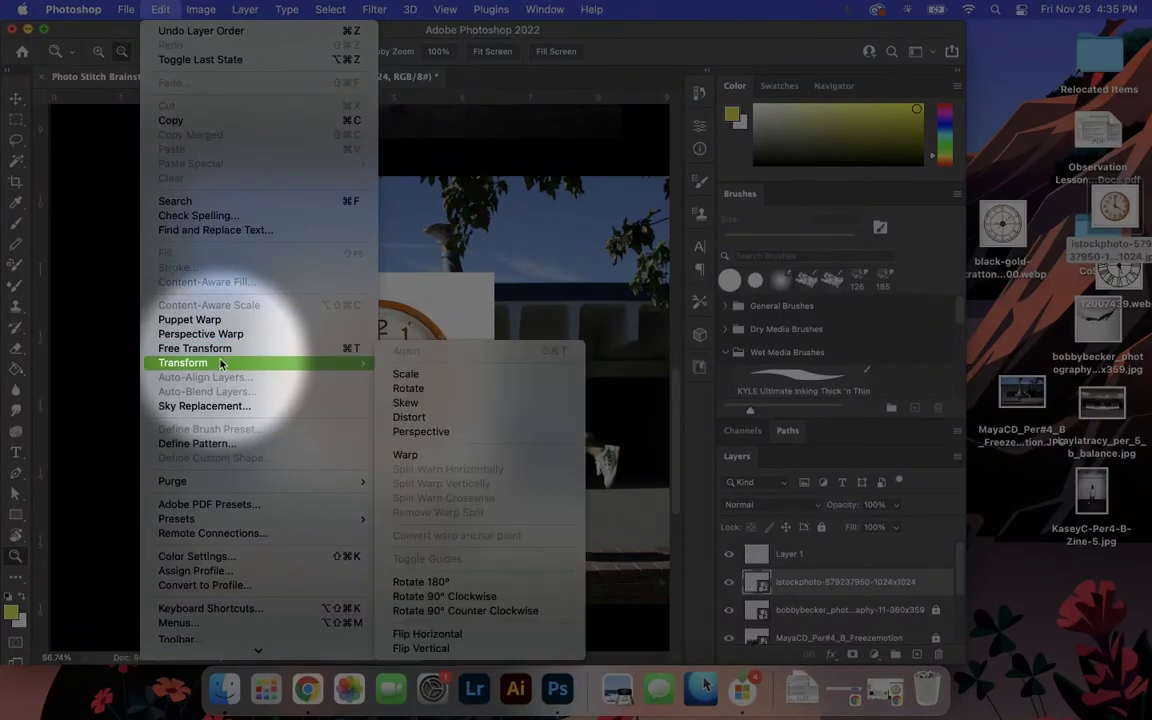
Scale the orange clock up to cover most of the cartwheel photo and commit the transform
{"action": "left_click", "coordinate": [392, 377]}
{"action": "left_click_drag", "start_coordinate": [410, 330], "coordinate": [392, 179]}
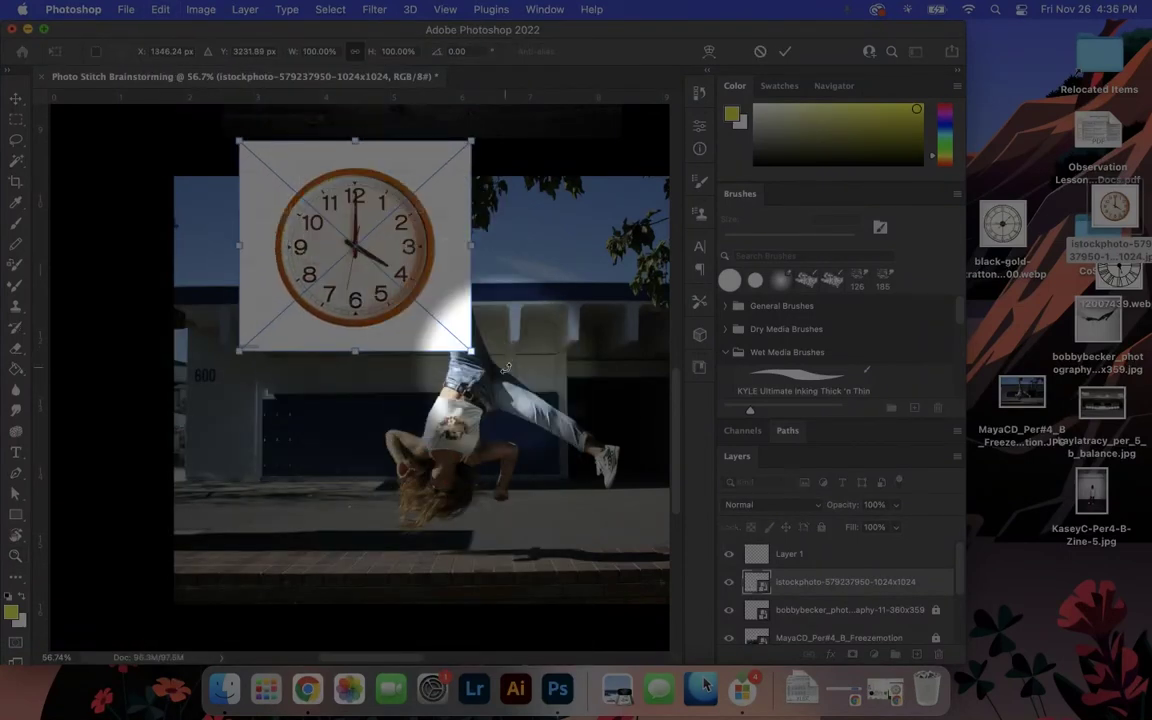
{"action": "left_click_drag", "start_coordinate": [471, 352], "coordinate": [694, 648]}
{"action": "left_click_drag", "start_coordinate": [500, 480], "coordinate": [470, 443]}
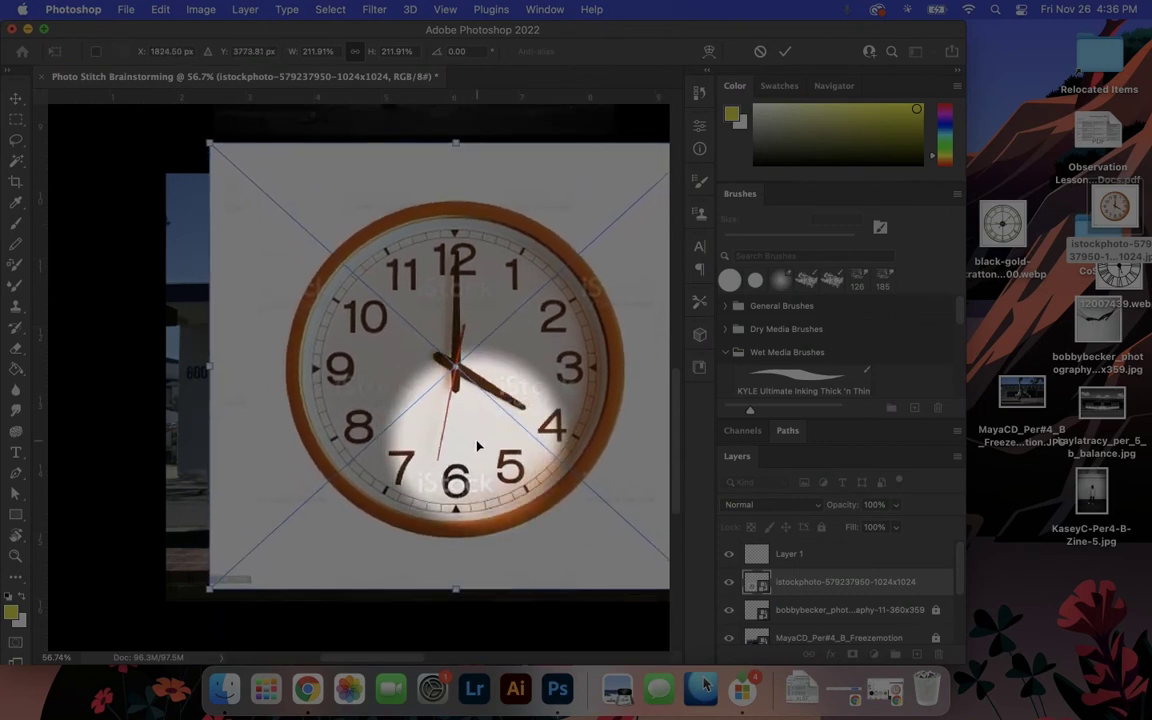
{"action": "scroll", "coordinate": [510, 410], "scroll_direction": "right", "scroll_amount": 5}
{"action": "left_click_drag", "start_coordinate": [555, 590], "coordinate": [571, 604]}
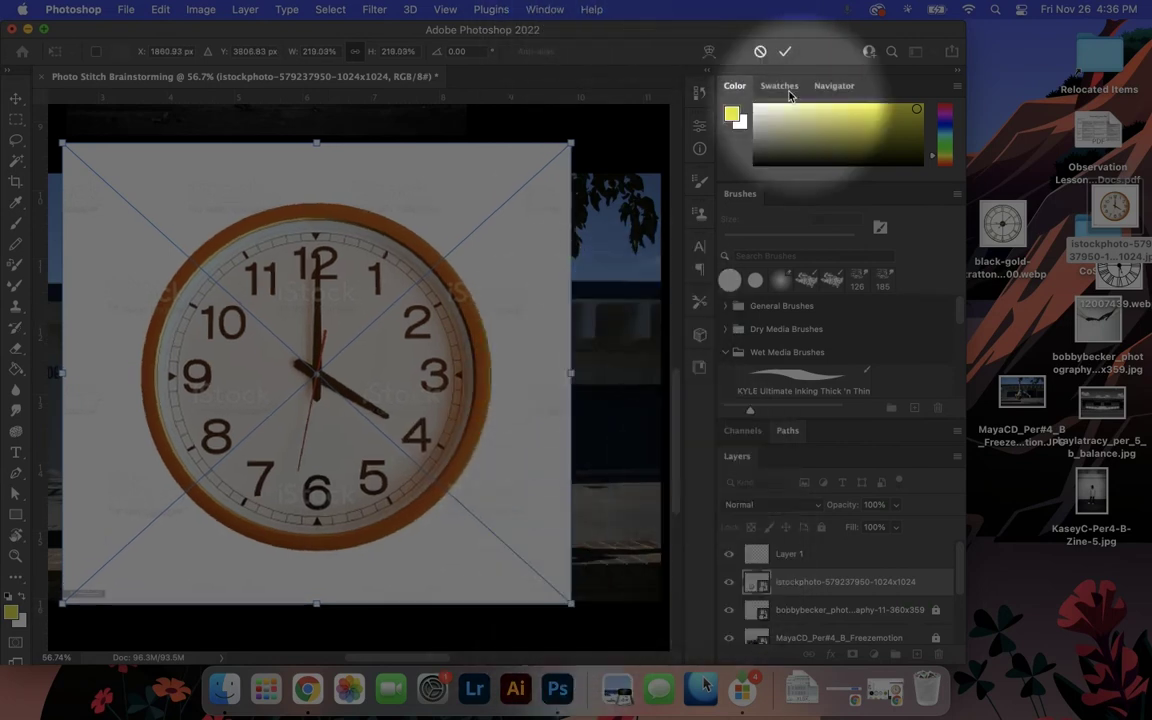
{"action": "left_click", "coordinate": [785, 51]}
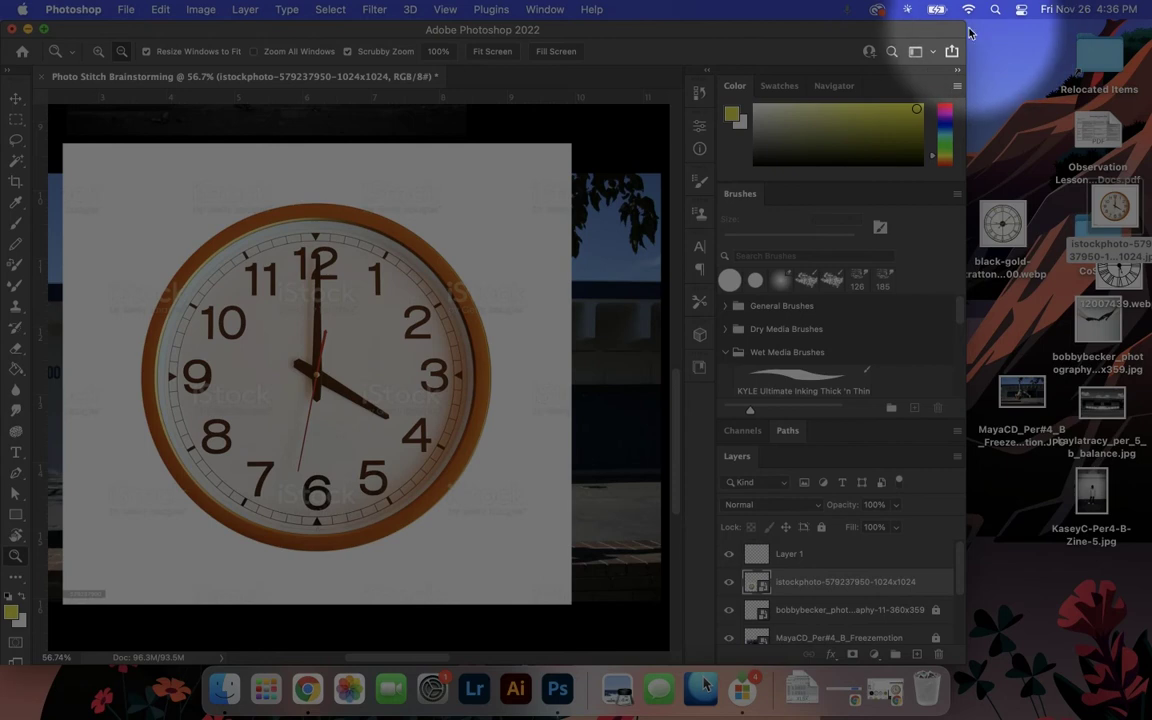
Widen the Photoshop window and toggle the clock layer's visibility to compare it with the photo beneath
{"action": "left_click_drag", "start_coordinate": [965, 33], "coordinate": [1150, 33]}
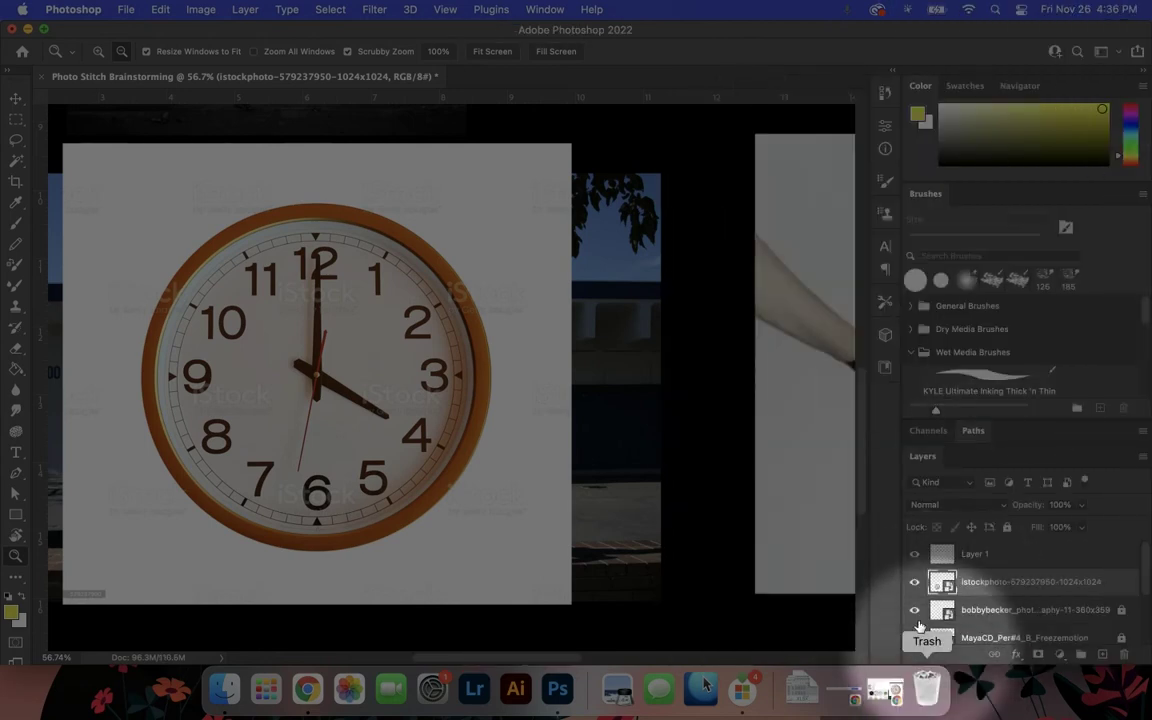
{"action": "left_click", "coordinate": [915, 585]}
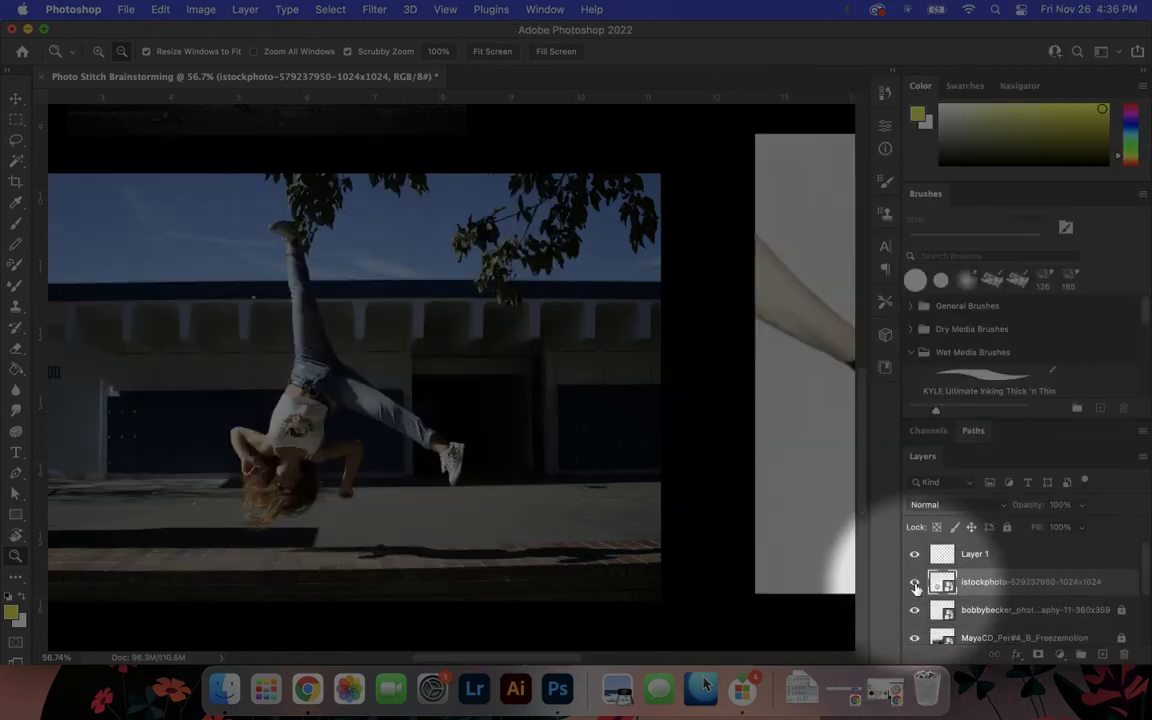
{"action": "left_click", "coordinate": [915, 587]}
{"action": "left_click", "coordinate": [915, 587]}
{"action": "left_click", "coordinate": [915, 587]}
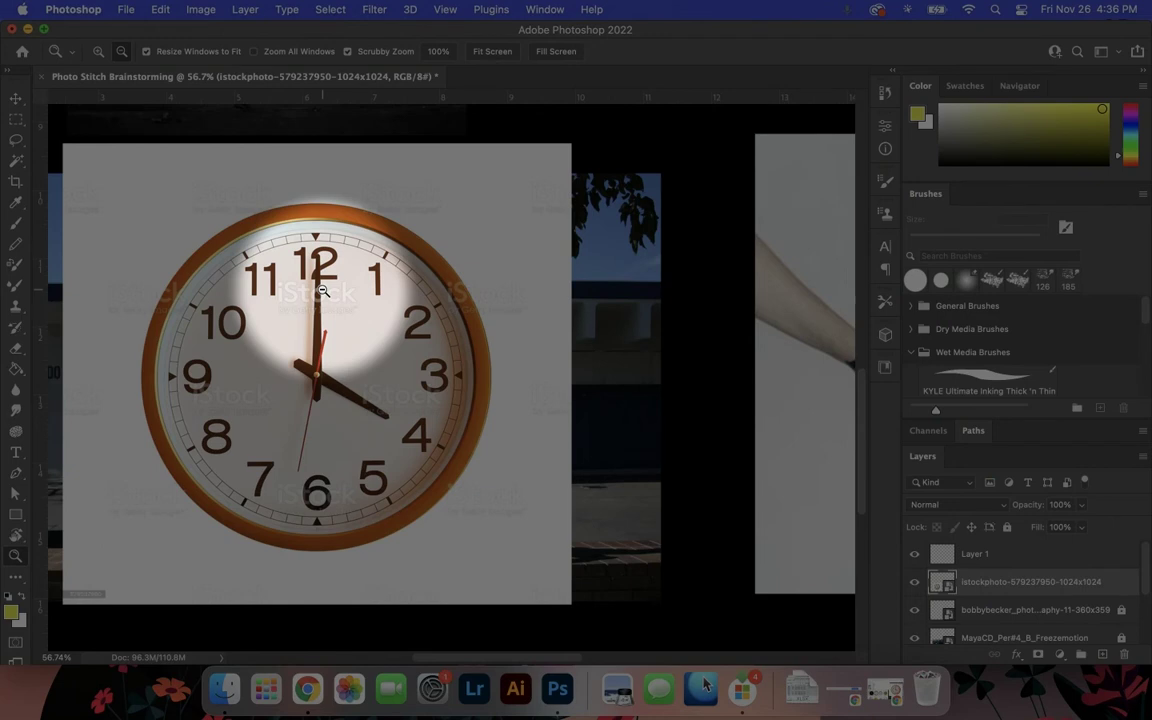
{"action": "left_click_drag", "start_coordinate": [262, 222], "coordinate": [408, 247]}
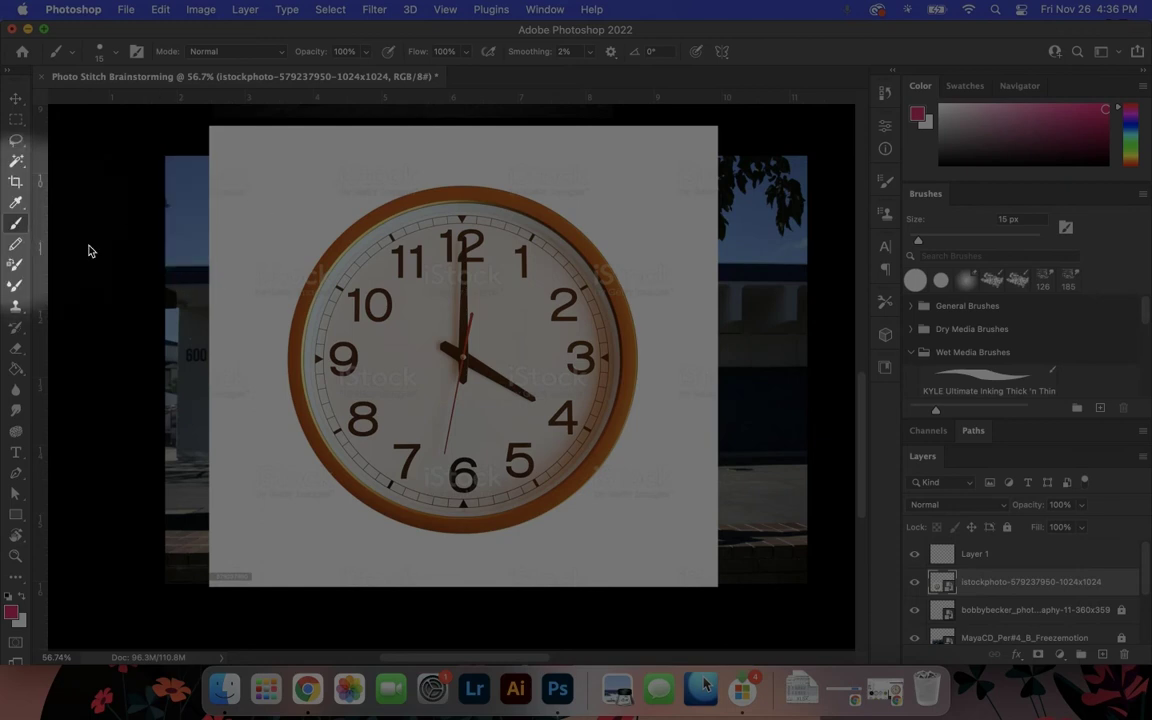
On Layer 1, paint pink dashes around the orange clock's rim
{"action": "left_click", "coordinate": [955, 553]}
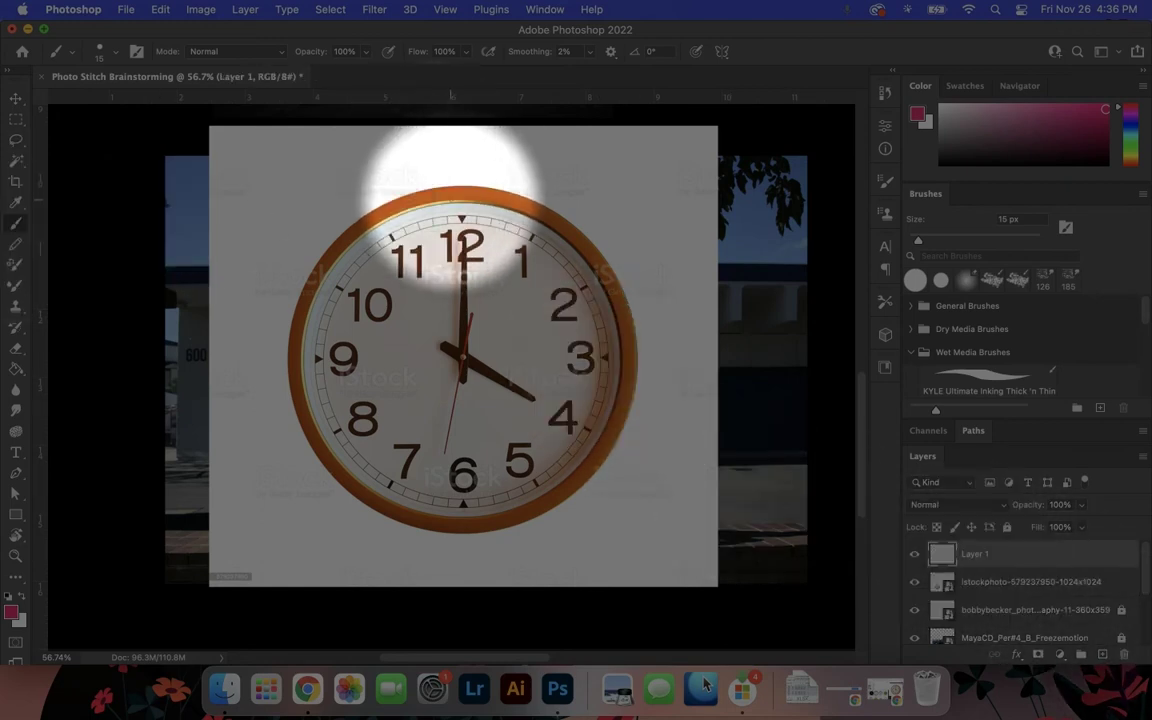
{"action": "mouse_move", "coordinate": [451, 201]}
{"action": "left_mouse_down"}
{"action": "mouse_move", "coordinate": [540, 201]}
{"action": "mouse_move", "coordinate": [586, 233]}
{"action": "mouse_move", "coordinate": [625, 290]}
{"action": "mouse_move", "coordinate": [620, 401]}
{"action": "mouse_move", "coordinate": [596, 473]}
{"action": "mouse_move", "coordinate": [566, 476]}
{"action": "mouse_move", "coordinate": [540, 501]}
{"action": "mouse_move", "coordinate": [500, 510]}
{"action": "mouse_move", "coordinate": [432, 488]}
{"action": "mouse_move", "coordinate": [360, 500]}
{"action": "mouse_move", "coordinate": [321, 463]}
{"action": "mouse_move", "coordinate": [273, 326]}
{"action": "mouse_move", "coordinate": [311, 247]}
{"action": "mouse_move", "coordinate": [340, 250]}
{"action": "mouse_move", "coordinate": [334, 232]}
{"action": "mouse_move", "coordinate": [386, 208]}
{"action": "mouse_move", "coordinate": [467, 206]}
{"action": "left_mouse_up"}
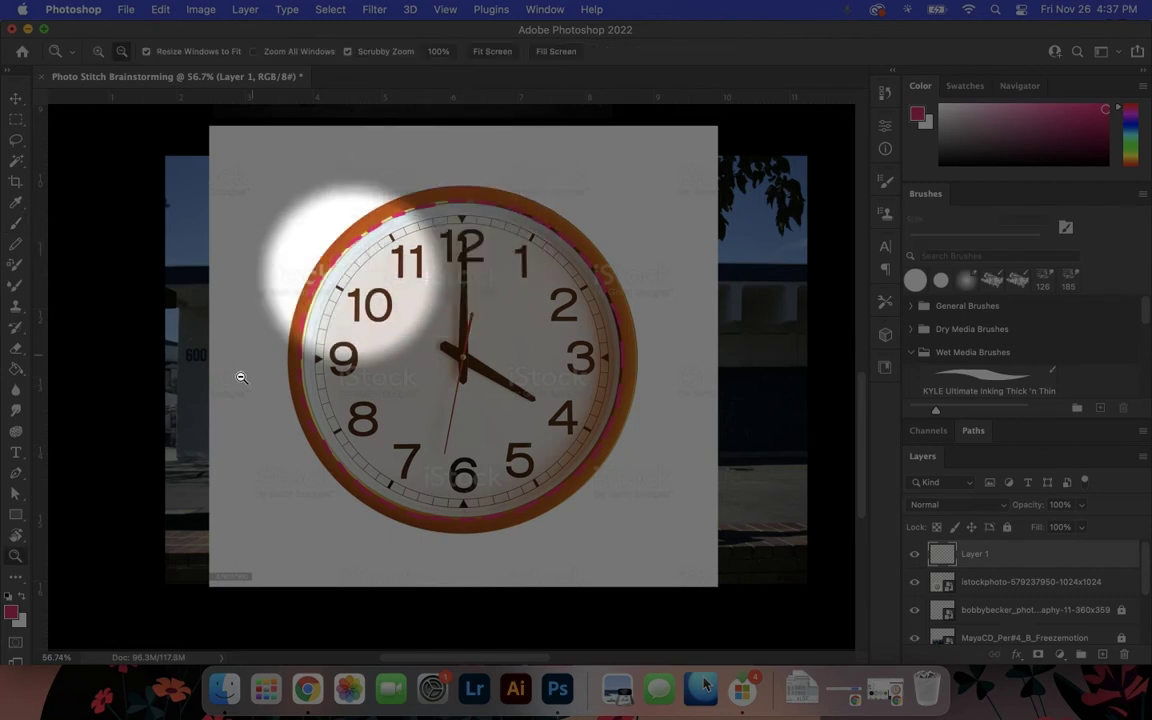
{"action": "left_click_drag", "start_coordinate": [474, 237], "coordinate": [566, 244]}
{"action": "left_click_drag", "start_coordinate": [411, 249], "coordinate": [438, 310]}
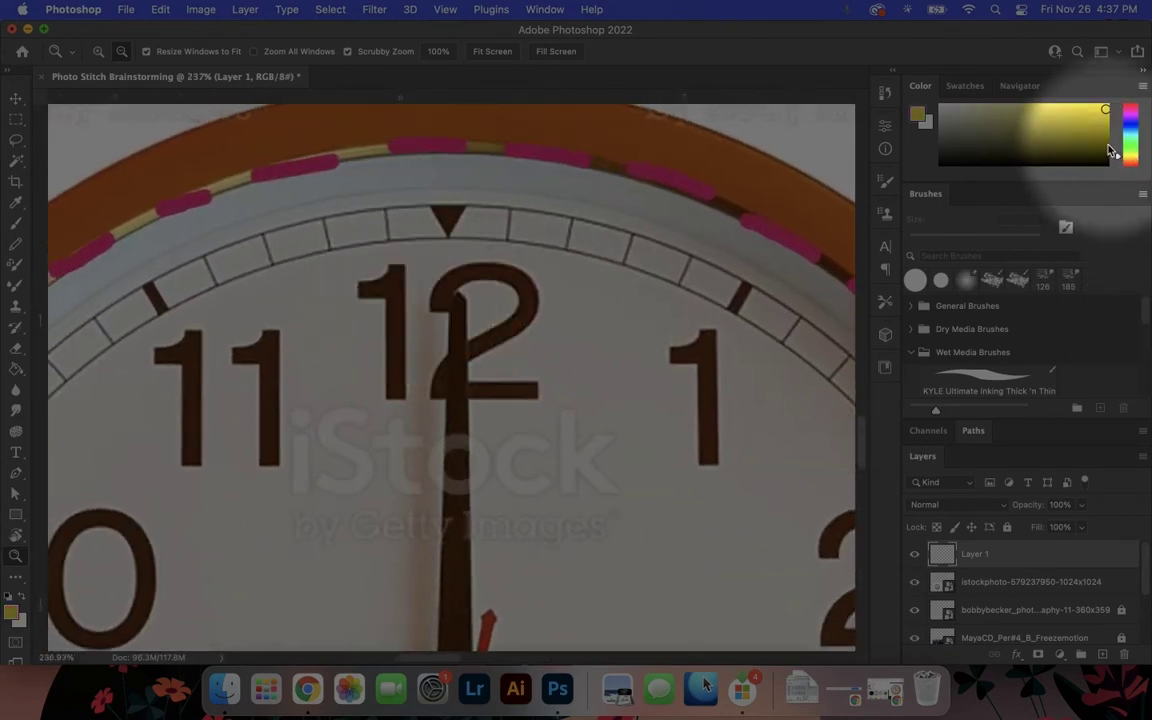
Paint over the 1 and the 2 of the clock's 12 in yellow on Layer 1
{"action": "left_click_drag", "start_coordinate": [370, 291], "coordinate": [334, 289]}
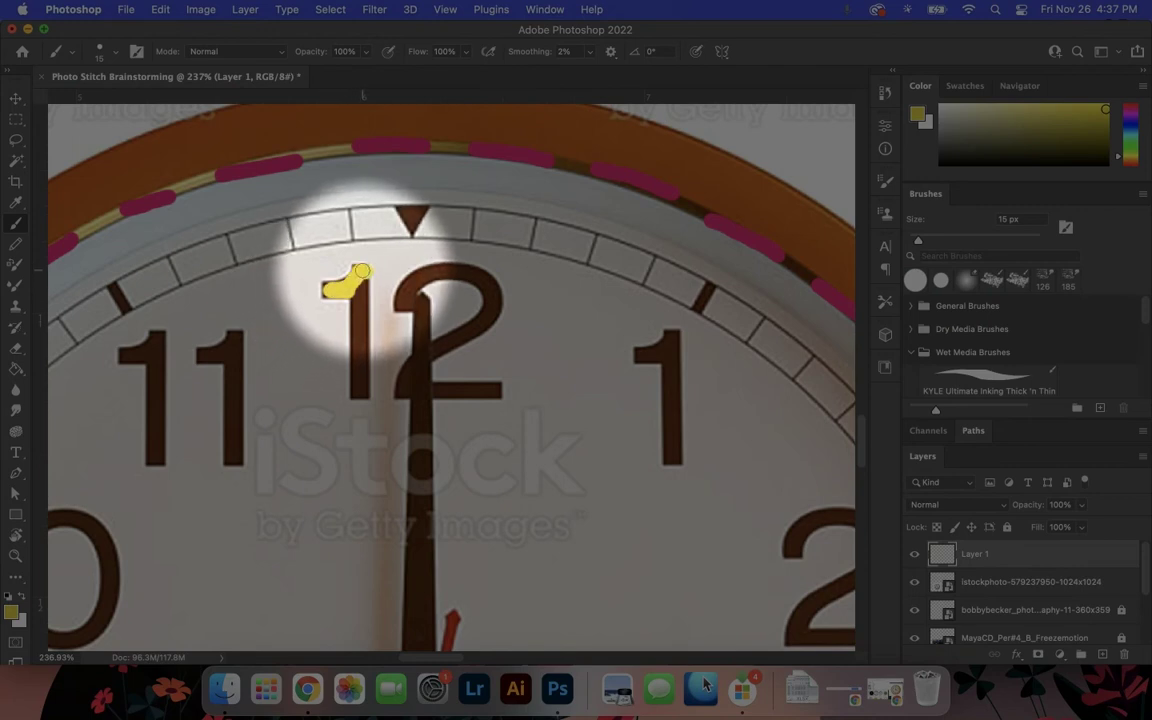
{"action": "left_click_drag", "start_coordinate": [361, 289], "coordinate": [361, 390]}
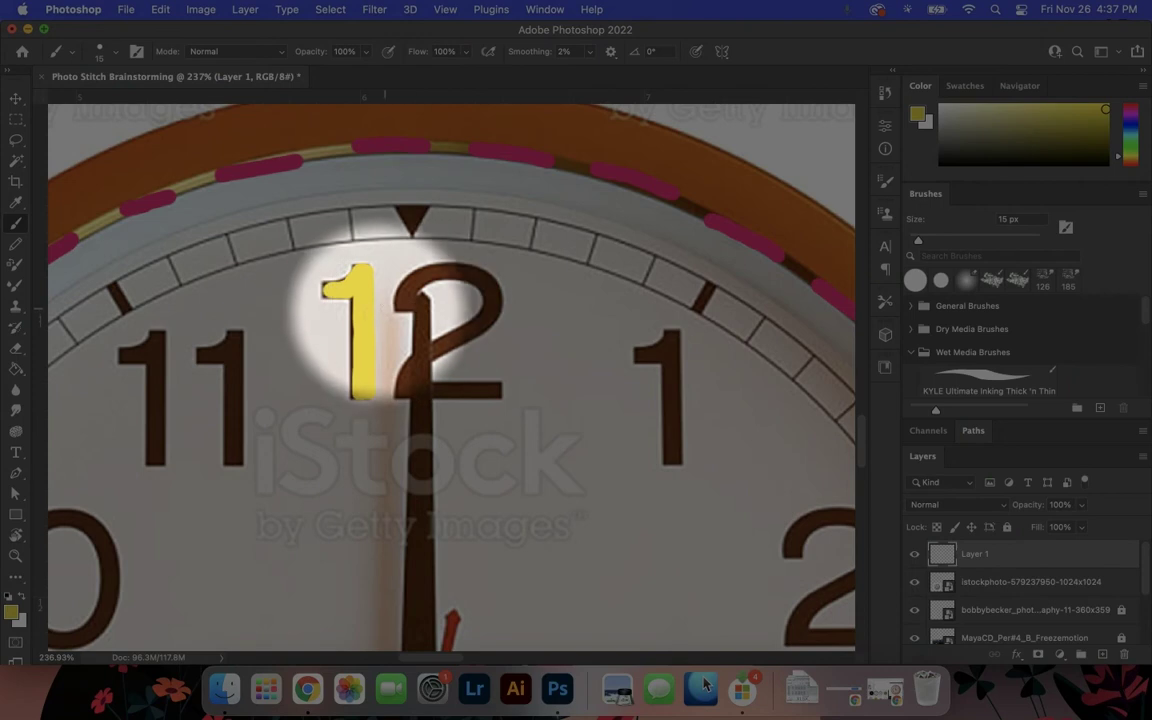
{"action": "mouse_move", "coordinate": [408, 292]}
{"action": "left_mouse_down"}
{"action": "mouse_move", "coordinate": [425, 272]}
{"action": "mouse_move", "coordinate": [460, 264]}
{"action": "mouse_move", "coordinate": [488, 282]}
{"action": "mouse_move", "coordinate": [496, 306]}
{"action": "mouse_move", "coordinate": [478, 305]}
{"action": "mouse_move", "coordinate": [445, 355]}
{"action": "mouse_move", "coordinate": [396, 386]}
{"action": "mouse_move", "coordinate": [500, 392]}
{"action": "left_mouse_up"}
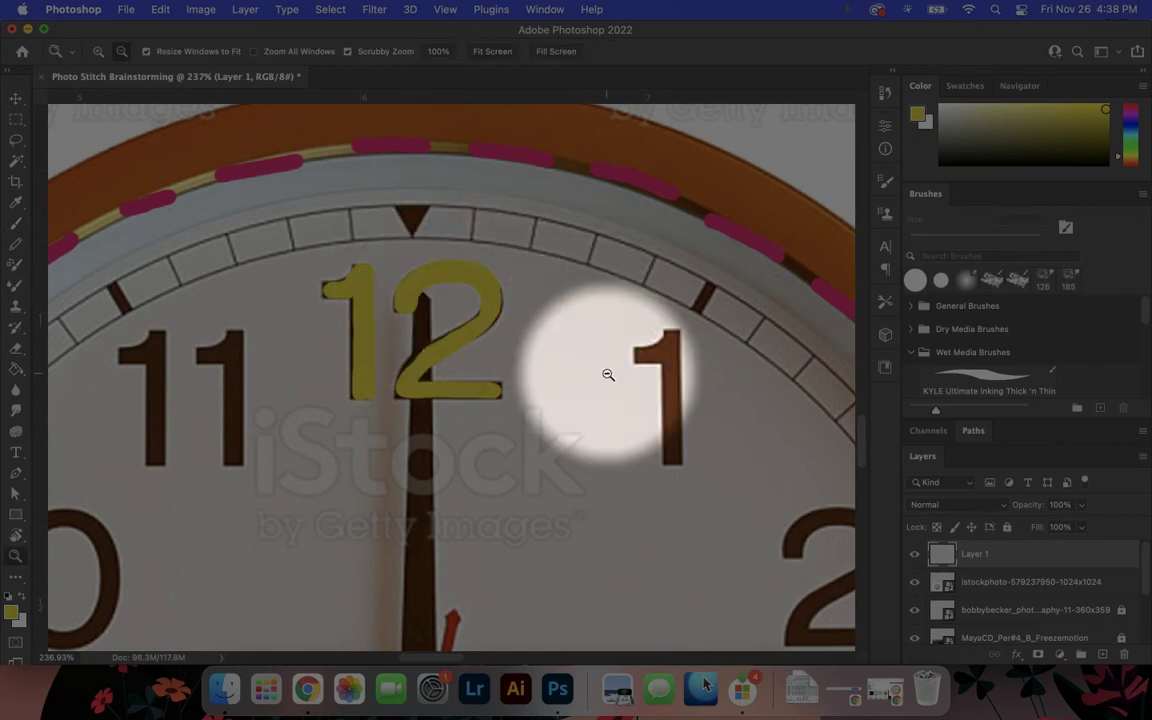
{"action": "key", "text": "z"}
{"action": "left_click_drag", "start_coordinate": [607, 375], "coordinate": [488, 360]}
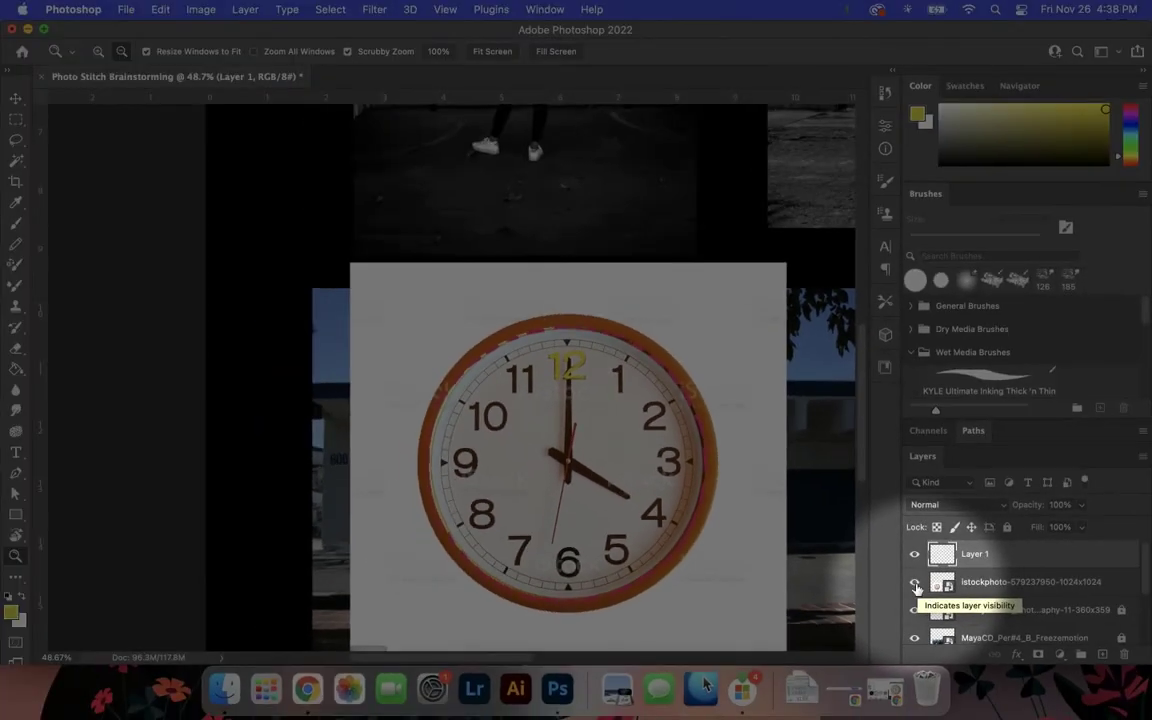
Hide the istockphoto clock layer and zoom in and out to check the pink ring and yellow 12
{"action": "left_click", "coordinate": [914, 583]}
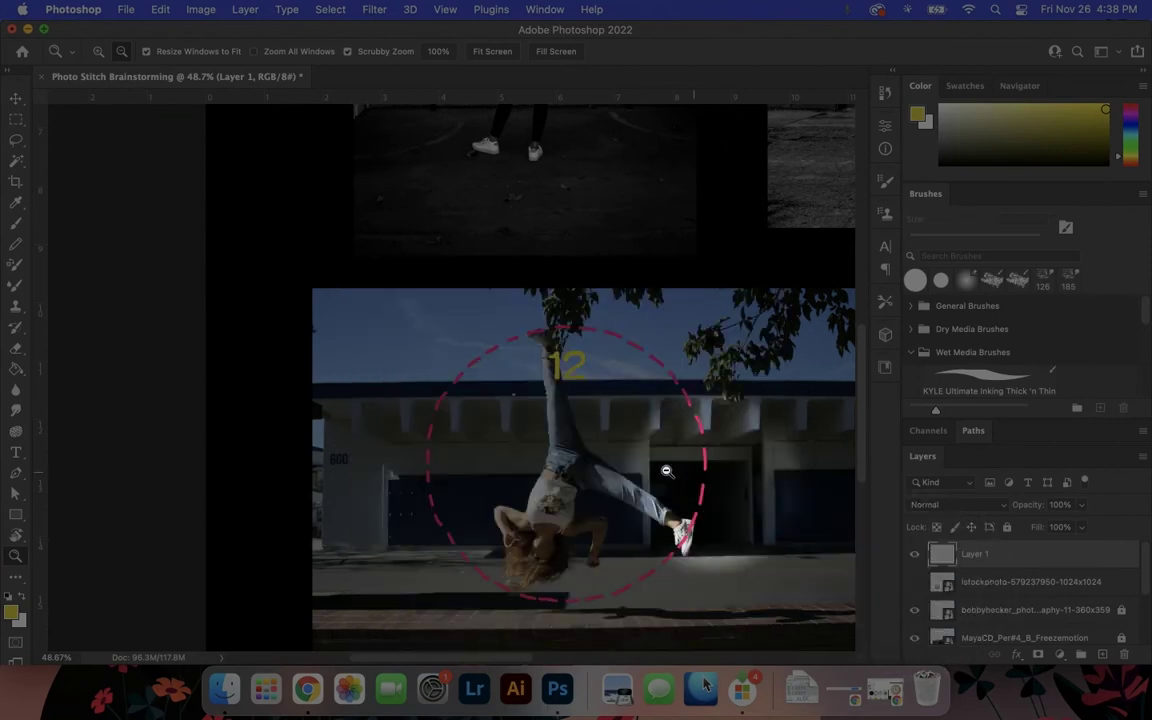
{"action": "scroll", "coordinate": [557, 395], "scroll_direction": "down", "scroll_amount": 2}
{"action": "left_click_drag", "start_coordinate": [545, 270], "coordinate": [597, 334]}
{"action": "left_click", "coordinate": [597, 334], "text": "alt"}
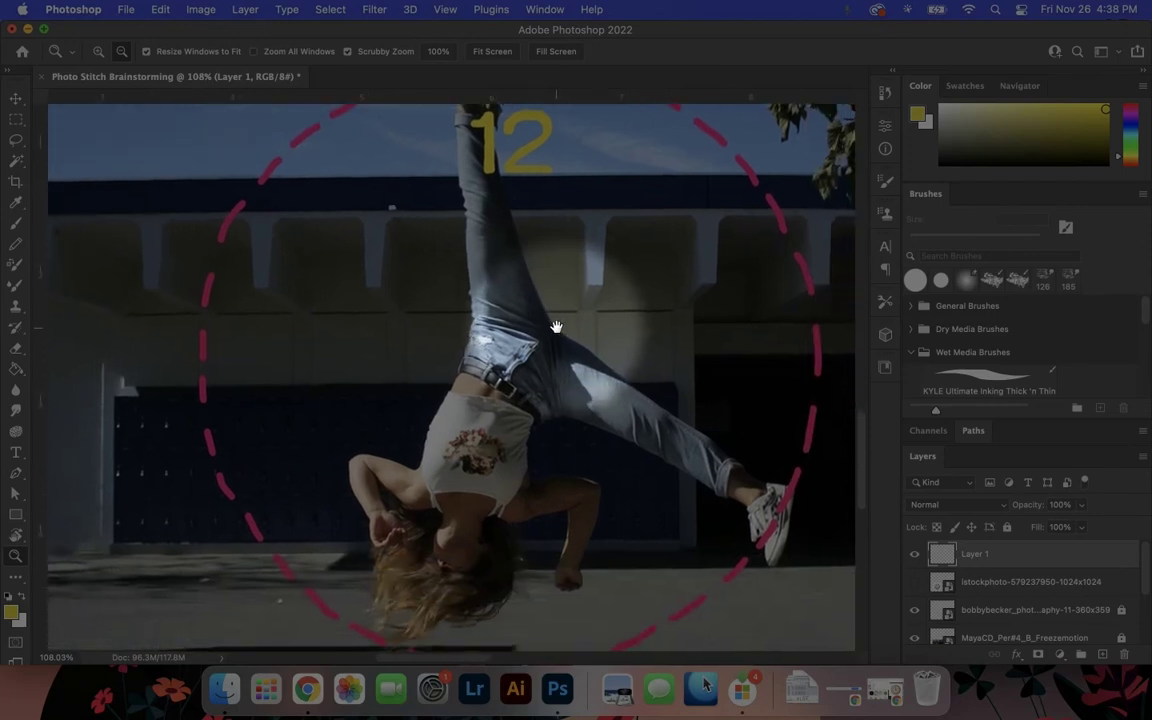
{"action": "left_click", "coordinate": [599, 341], "text": "alt"}
{"action": "left_click_drag", "start_coordinate": [599, 341], "coordinate": [574, 341]}
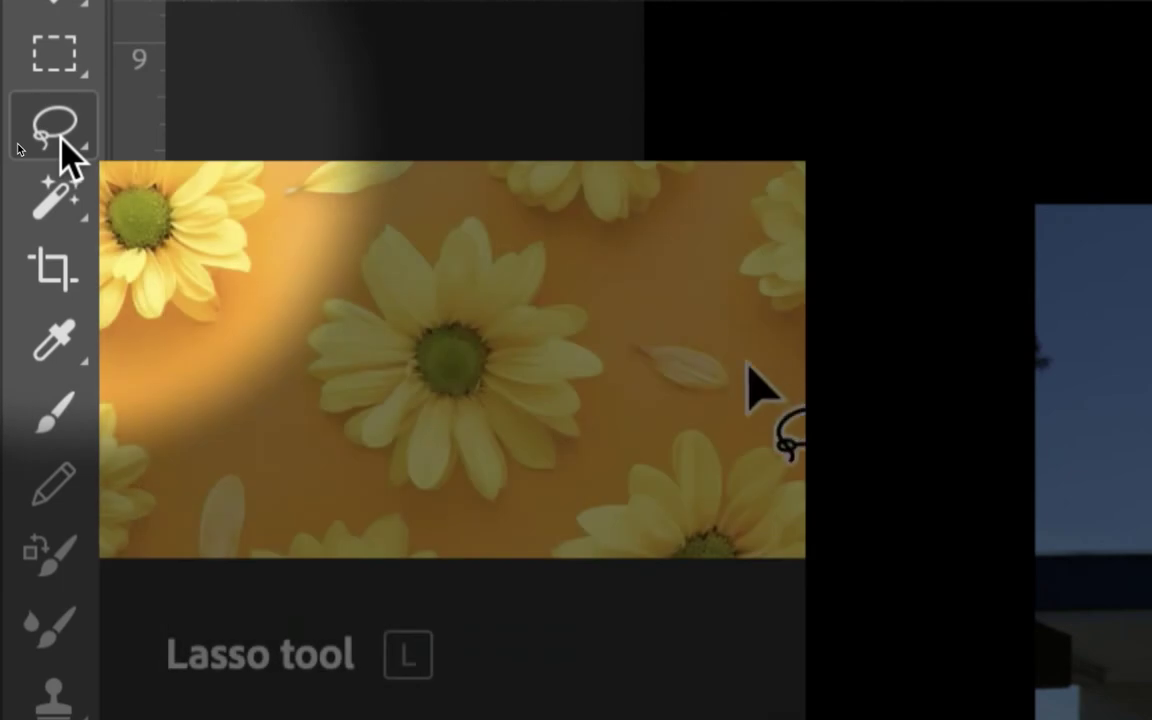
Lasso-select the pink dashed circle and yellow 12 freehand
{"action": "left_click", "coordinate": [58, 135]}
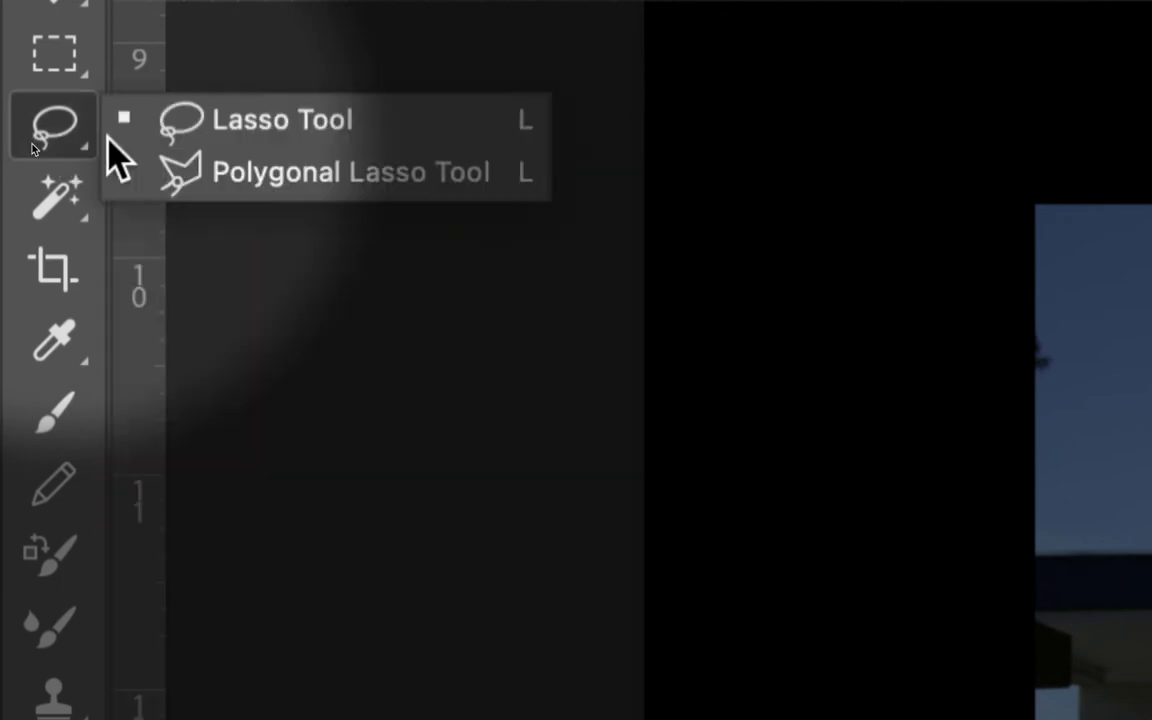
{"action": "left_click", "coordinate": [230, 125]}
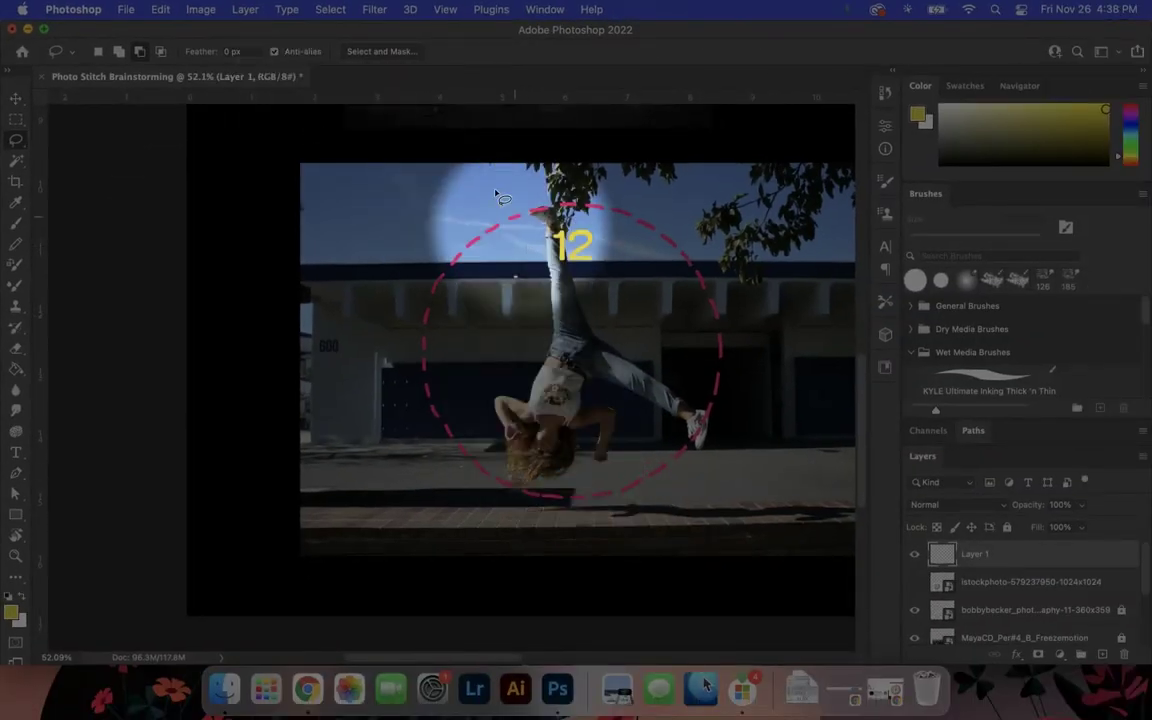
{"action": "mouse_move", "coordinate": [496, 186]}
{"action": "left_mouse_down"}
{"action": "mouse_move", "coordinate": [650, 186]}
{"action": "mouse_move", "coordinate": [735, 230]}
{"action": "mouse_move", "coordinate": [780, 312]}
{"action": "mouse_move", "coordinate": [763, 460]}
{"action": "mouse_move", "coordinate": [679, 517]}
{"action": "mouse_move", "coordinate": [553, 537]}
{"action": "mouse_move", "coordinate": [438, 497]}
{"action": "mouse_move", "coordinate": [378, 431]}
{"action": "mouse_move", "coordinate": [368, 390]}
{"action": "mouse_move", "coordinate": [394, 294]}
{"action": "mouse_move", "coordinate": [436, 230]}
{"action": "mouse_move", "coordinate": [495, 190]}
{"action": "left_mouse_up"}
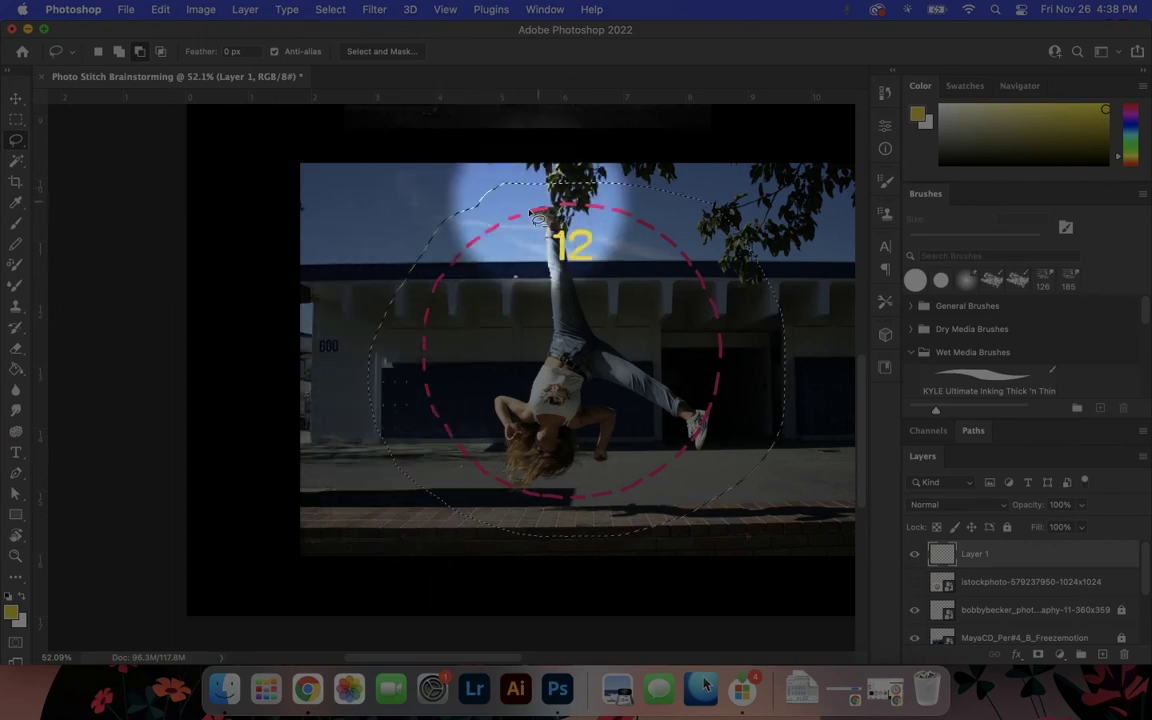
Scale the selected drawing to about 123.30%, shift it left, commit, and deselect
{"action": "left_click", "coordinate": [168, 11]}
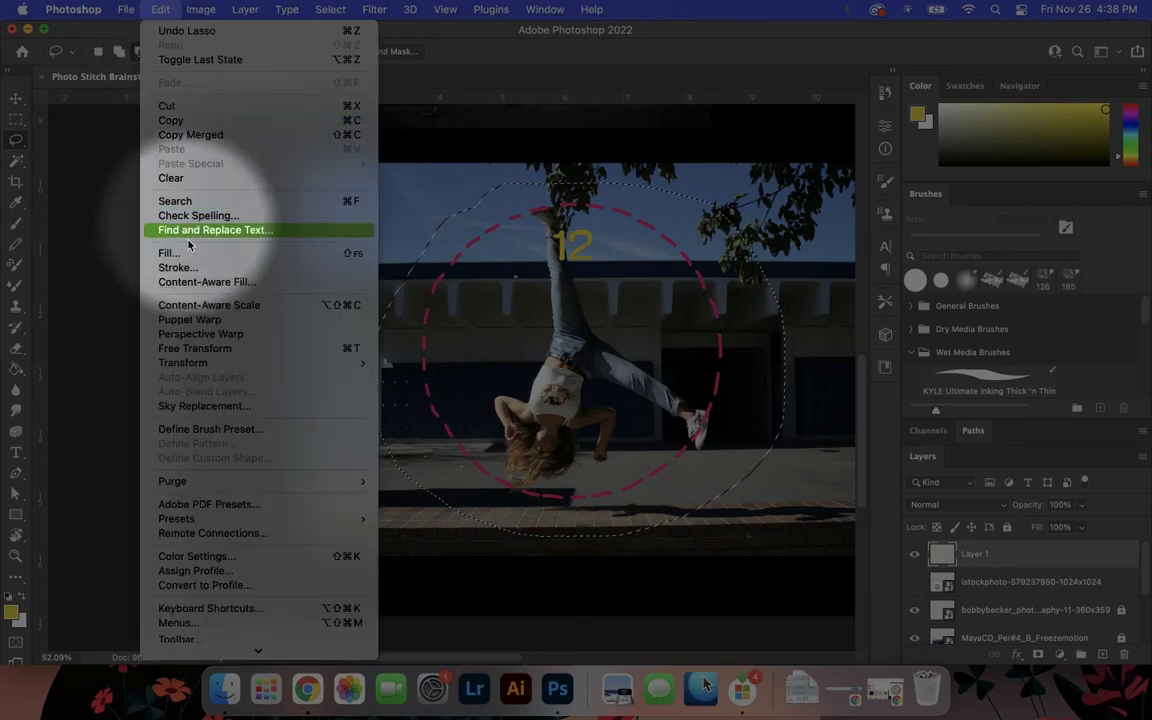
{"action": "mouse_move", "coordinate": [246, 370]}
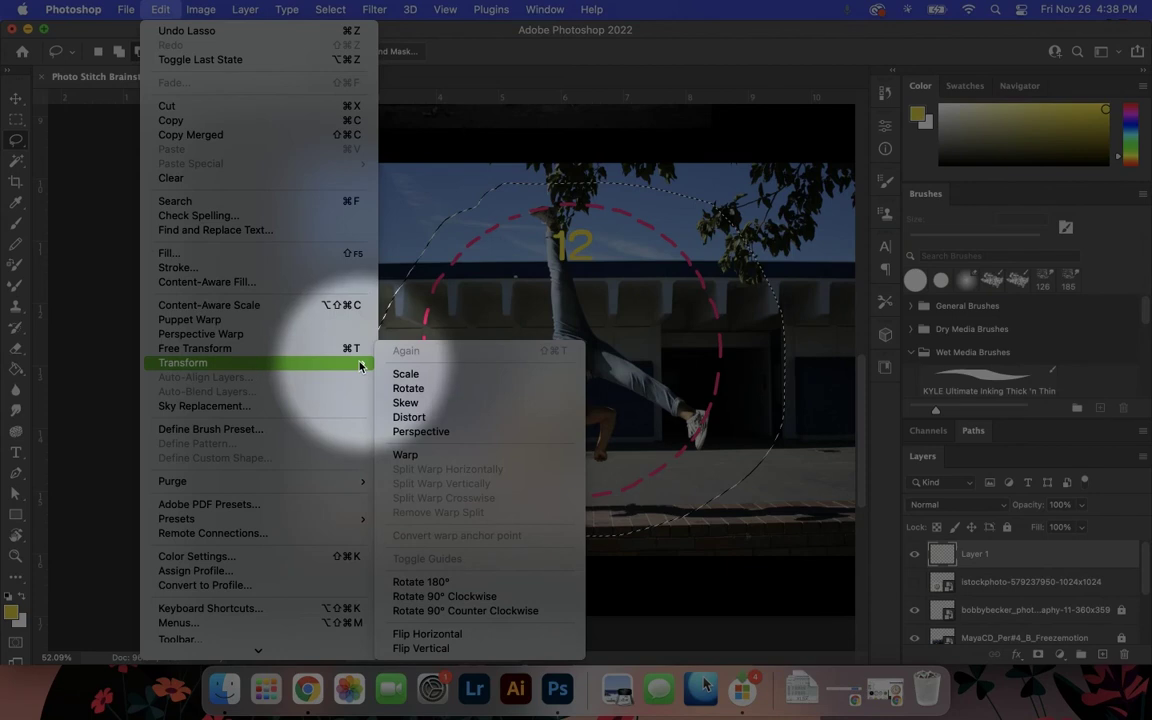
{"action": "left_click", "coordinate": [405, 374]}
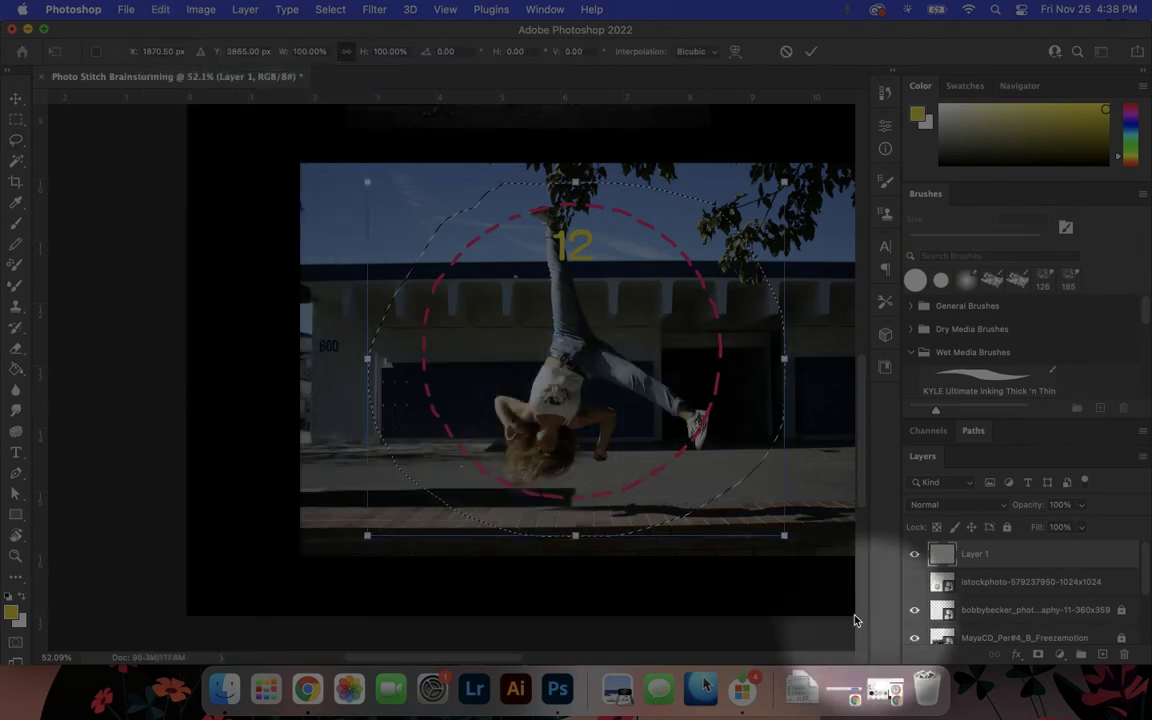
{"action": "left_click_drag", "start_coordinate": [786, 536], "coordinate": [812, 560]}
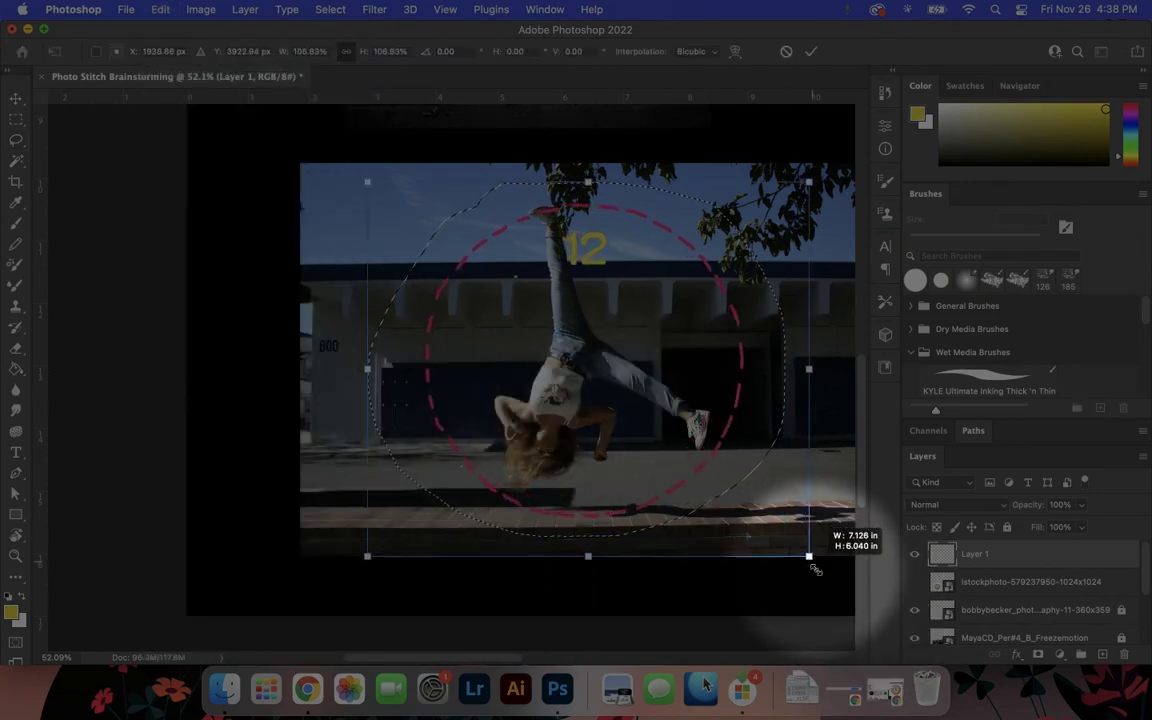
{"action": "left_click_drag", "start_coordinate": [713, 452], "coordinate": [678, 416]}
{"action": "left_click_drag", "start_coordinate": [779, 524], "coordinate": [838, 583]}
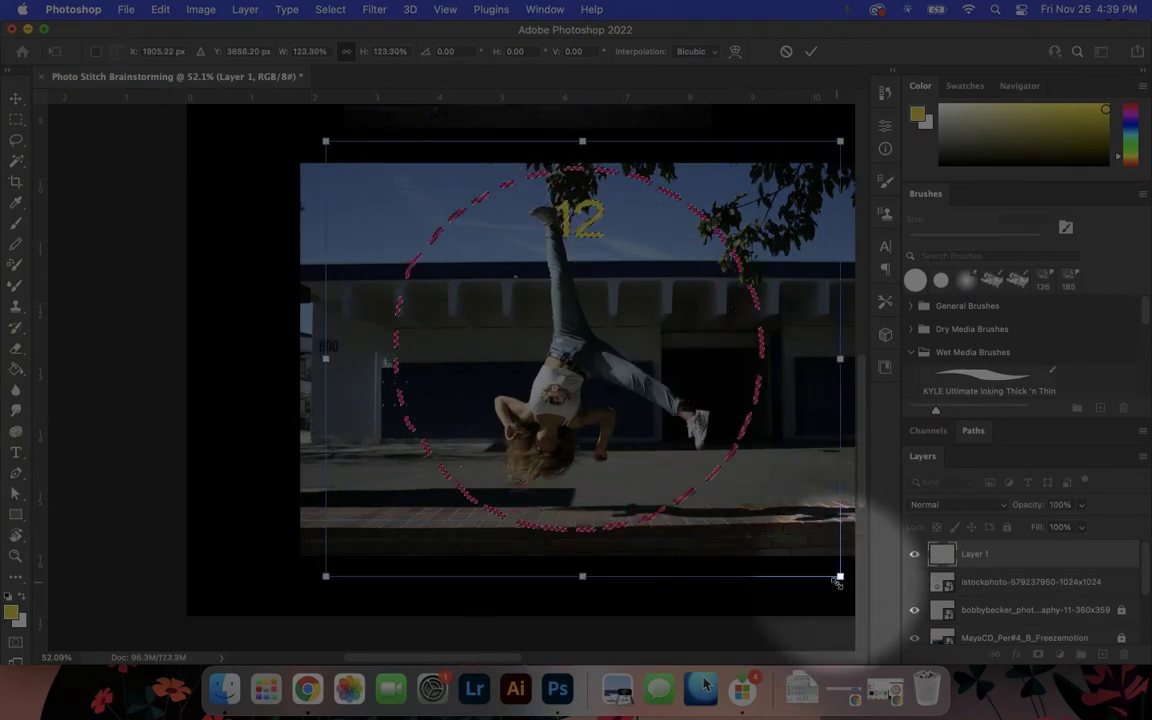
{"action": "left_click_drag", "start_coordinate": [712, 526], "coordinate": [688, 527]}
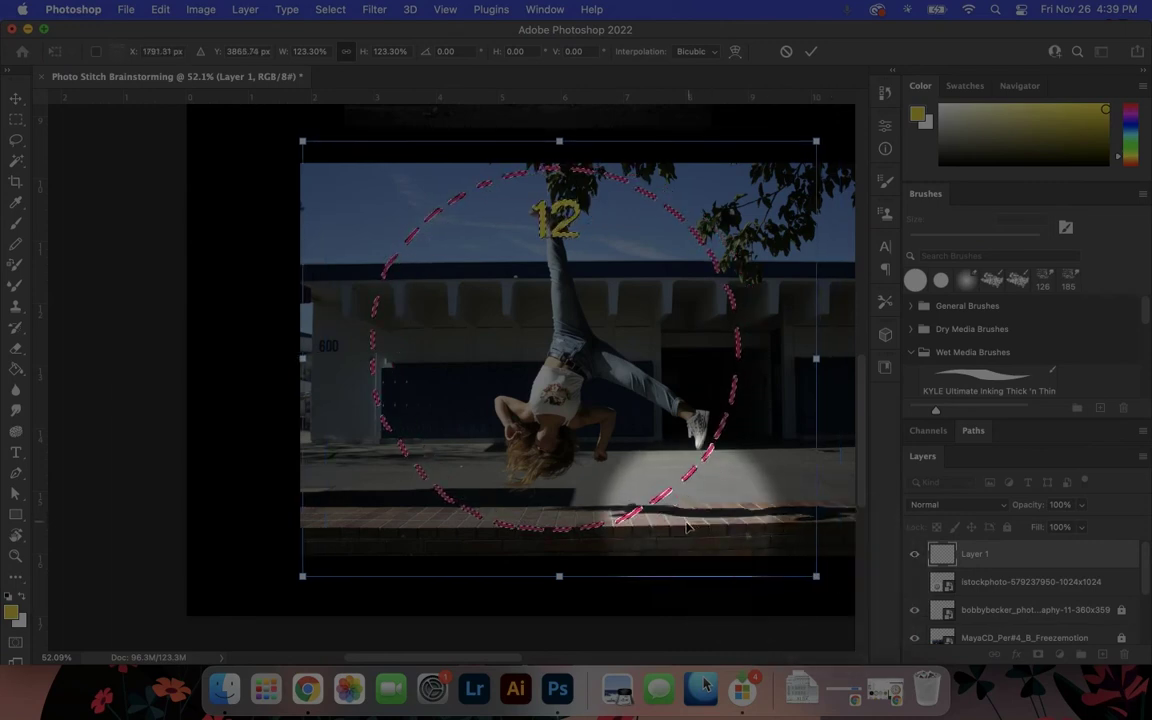
{"action": "left_click", "coordinate": [811, 51]}
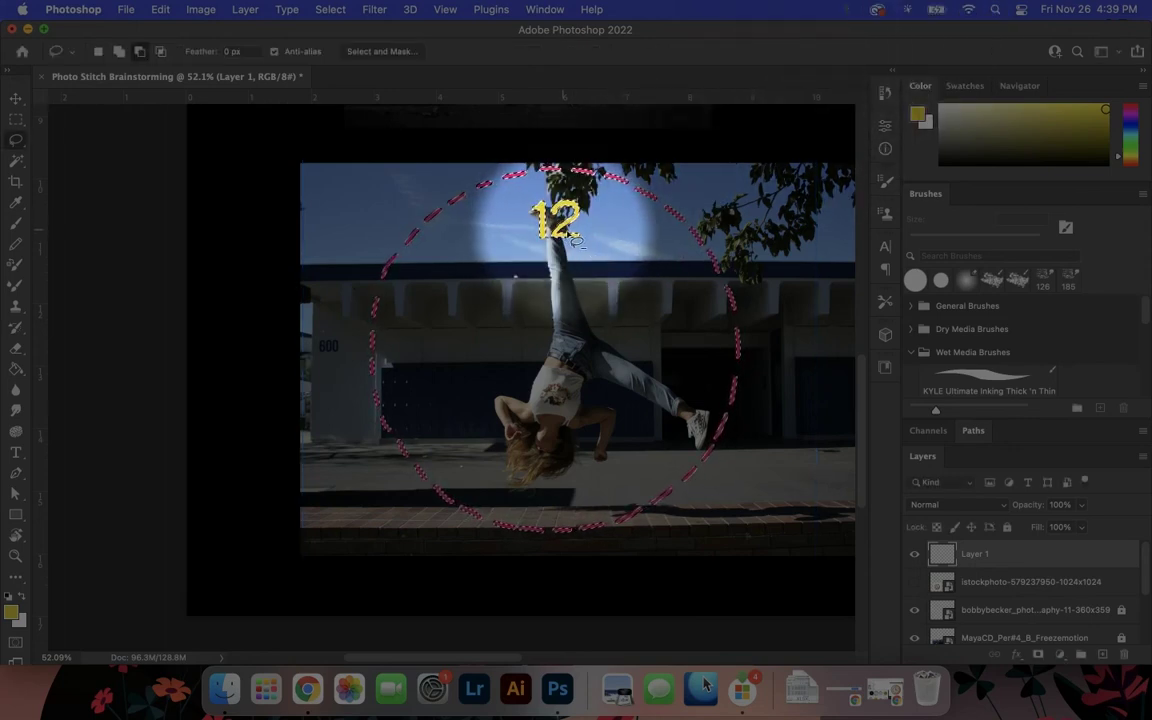
{"action": "left_click", "coordinate": [331, 9]}
{"action": "left_click", "coordinate": [343, 45]}
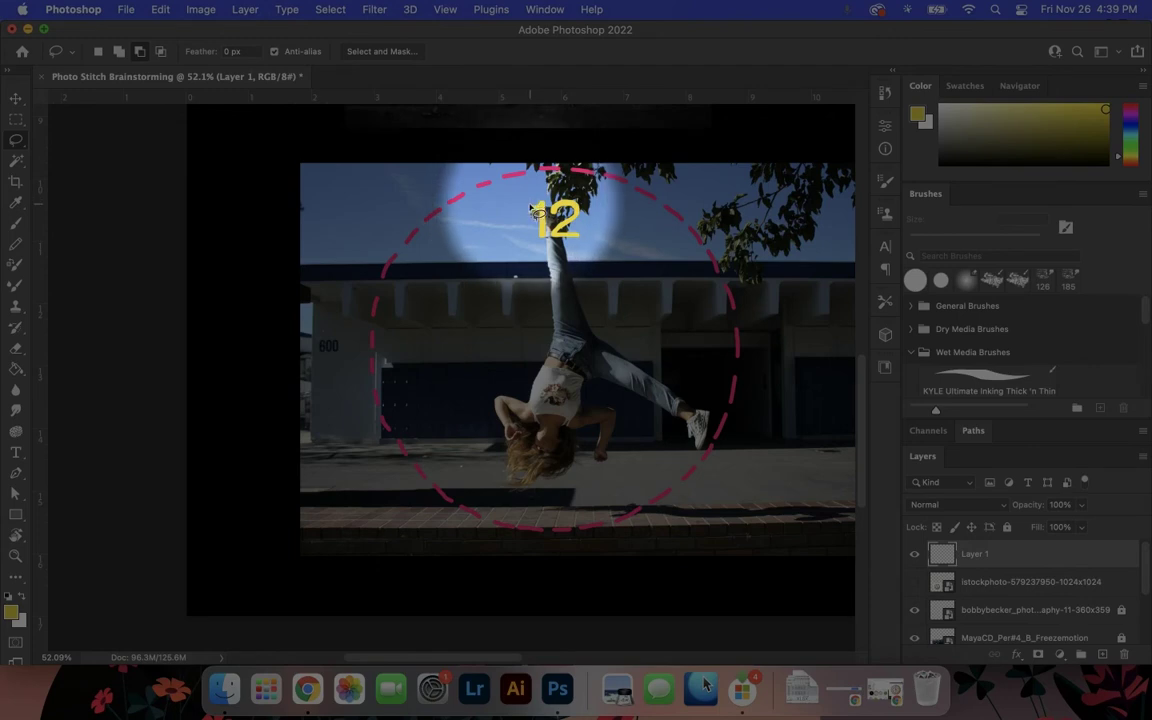
Zoom into the yellow 12 and erase it around the girl's raised shoe so her foot overlaps it
{"action": "left_click", "coordinate": [16, 223]}
{"action": "scroll", "coordinate": [570, 215], "scroll_direction": "left", "scroll_amount": 2}
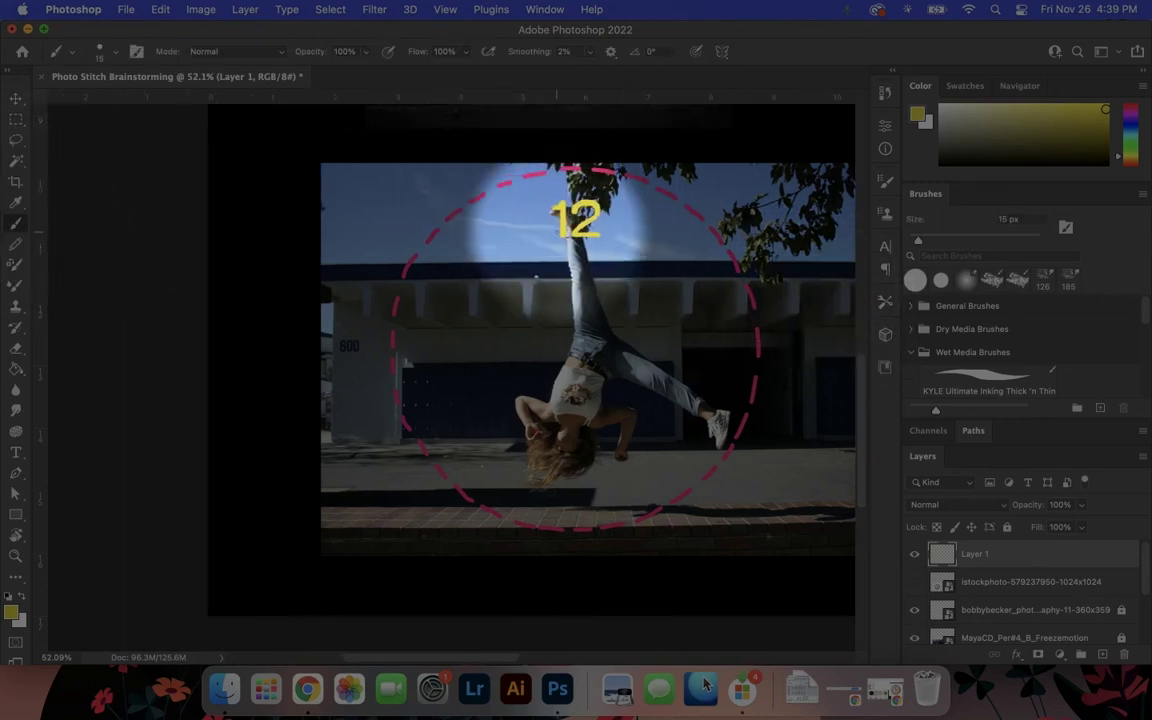
{"action": "key", "text": "z"}
{"action": "left_click_drag", "start_coordinate": [562, 214], "coordinate": [643, 237]}
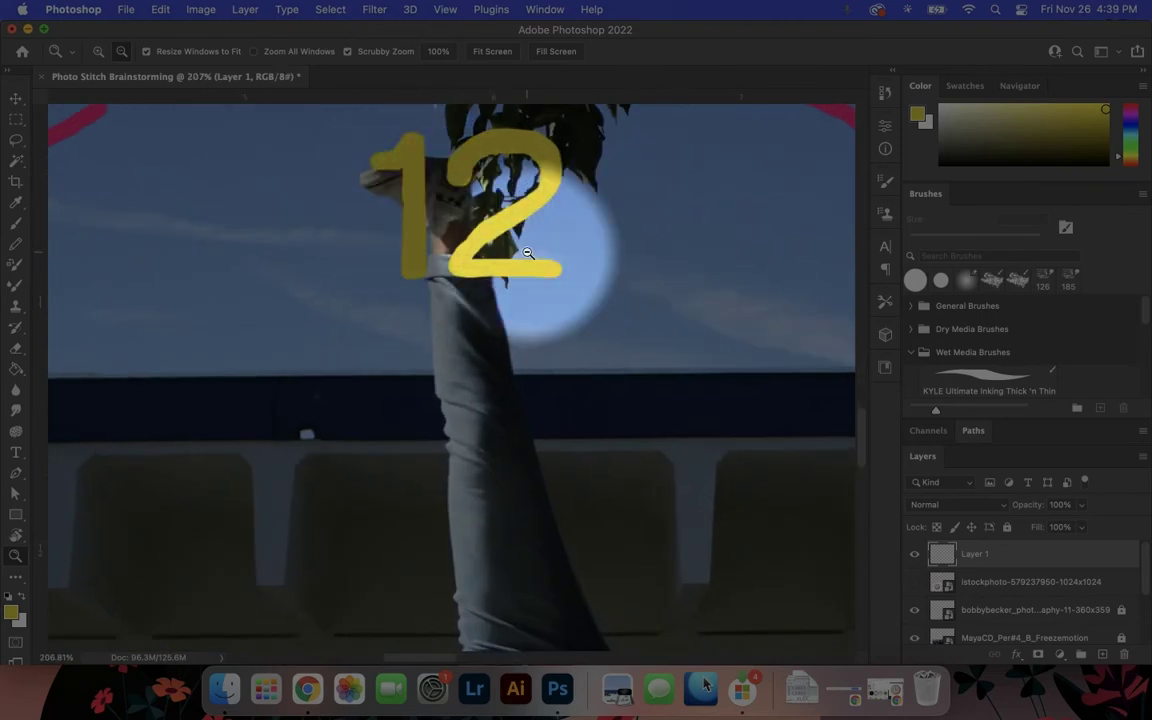
{"action": "scroll", "coordinate": [528, 253], "scroll_direction": "left", "scroll_amount": 5}
{"action": "key", "text": "e"}
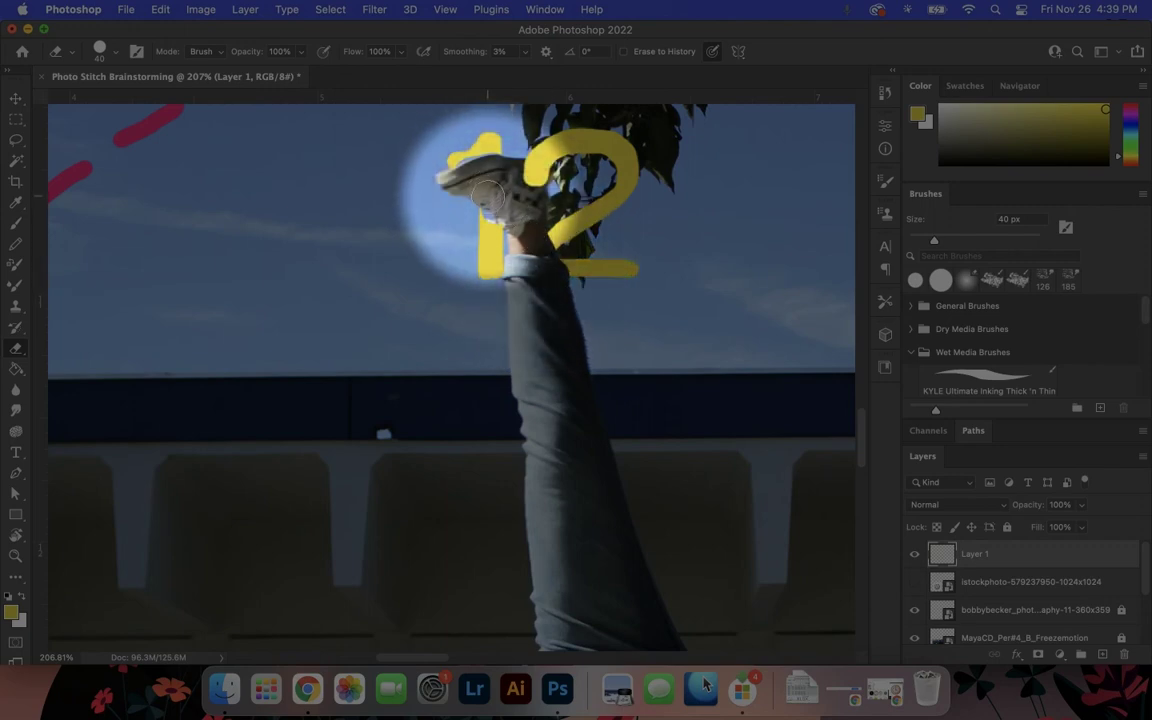
{"action": "key", "text": "b"}
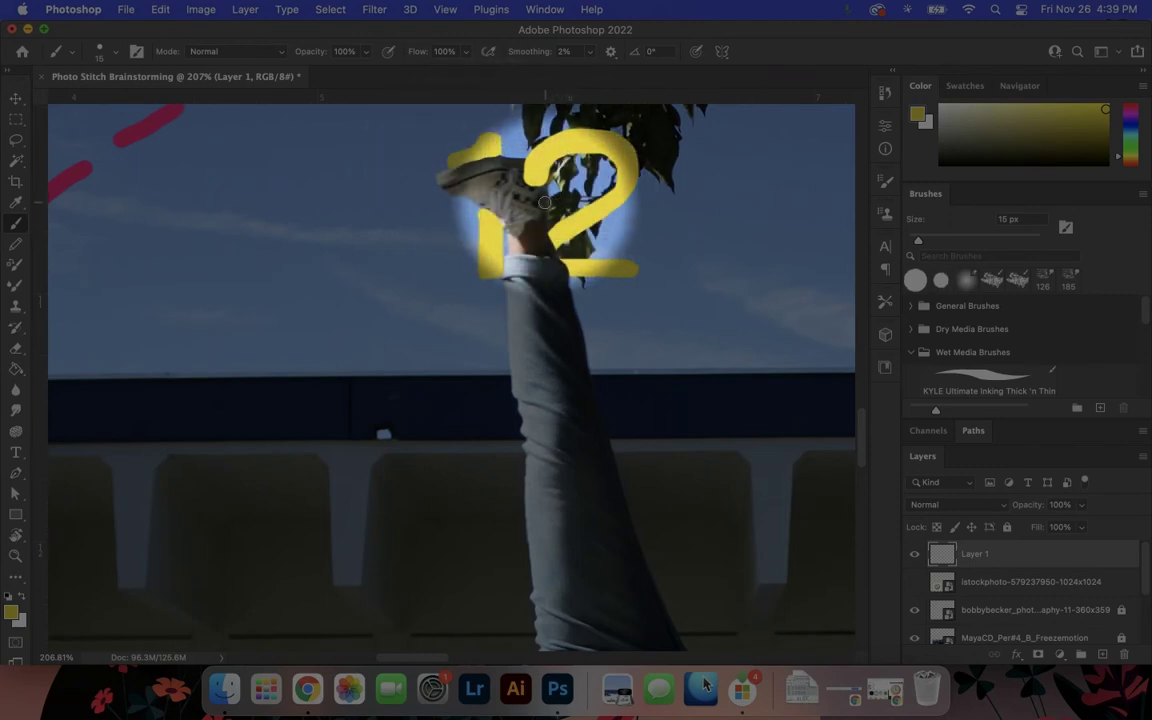
{"action": "key", "text": "e"}
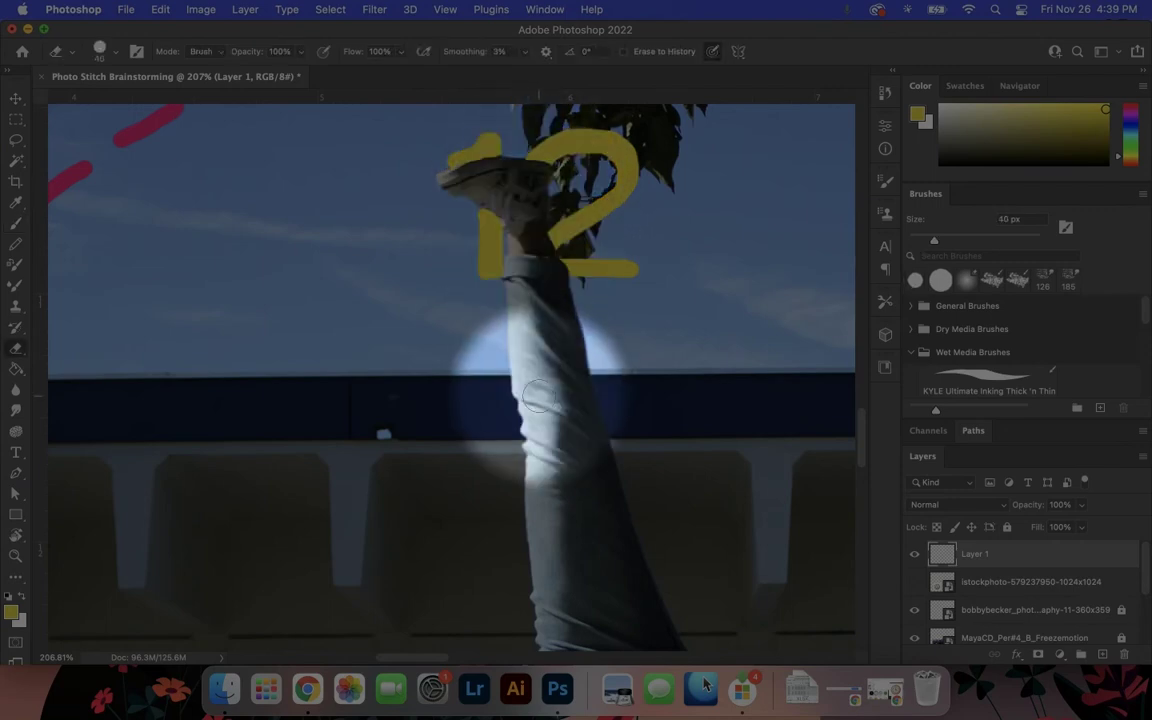
{"action": "key", "text": "z"}
{"action": "left_click_drag", "start_coordinate": [597, 404], "coordinate": [513, 398]}
{"action": "scroll", "coordinate": [550, 360], "scroll_direction": "down", "scroll_amount": 3}
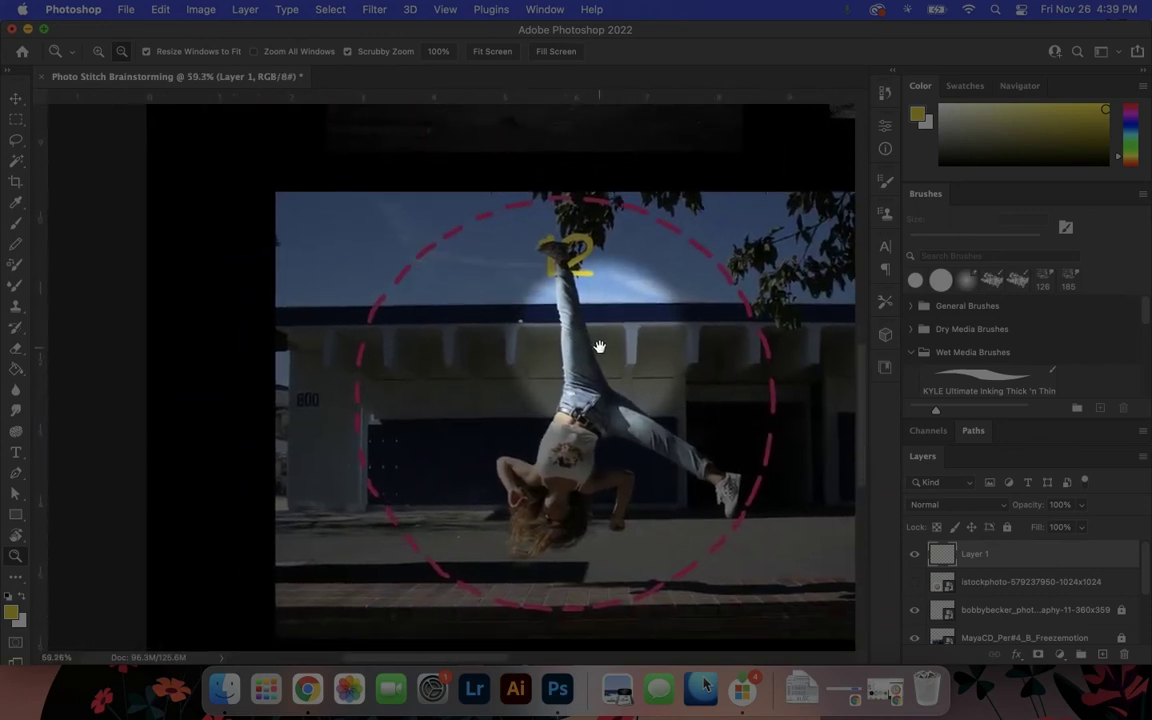
Paint yellow 3, 6 and 9 numerals inside the dashed clock circle
{"action": "key", "text": "b"}
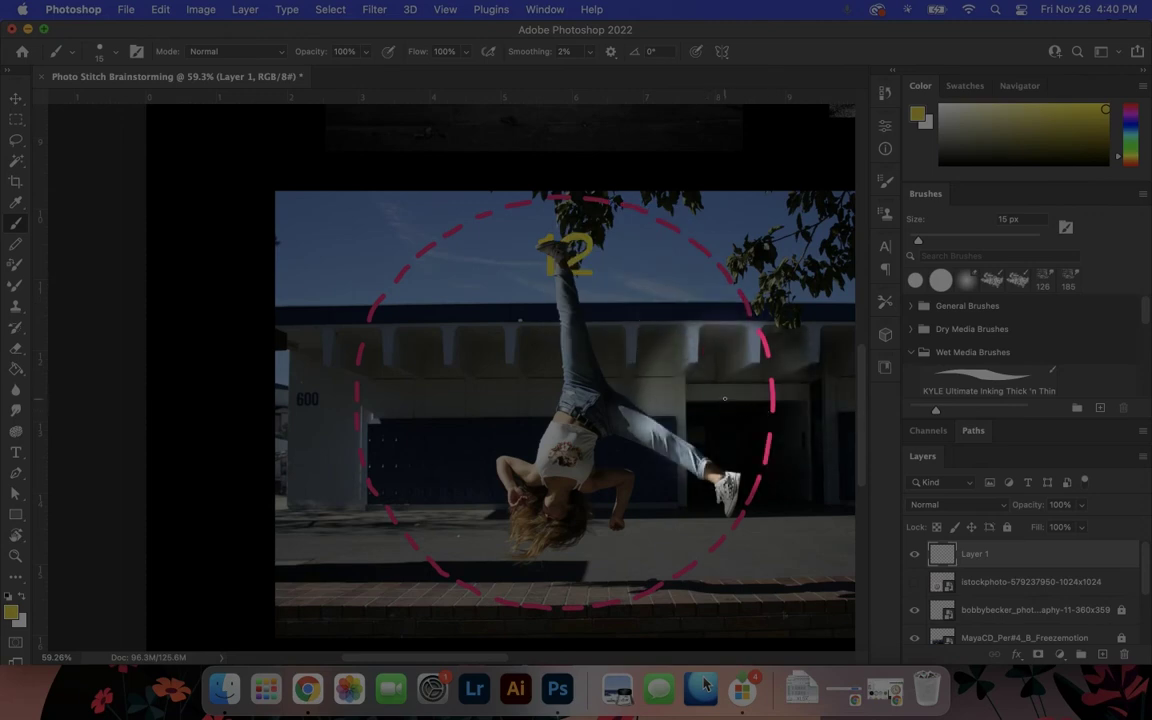
{"action": "left_click_drag", "start_coordinate": [722, 397], "coordinate": [741, 398]}
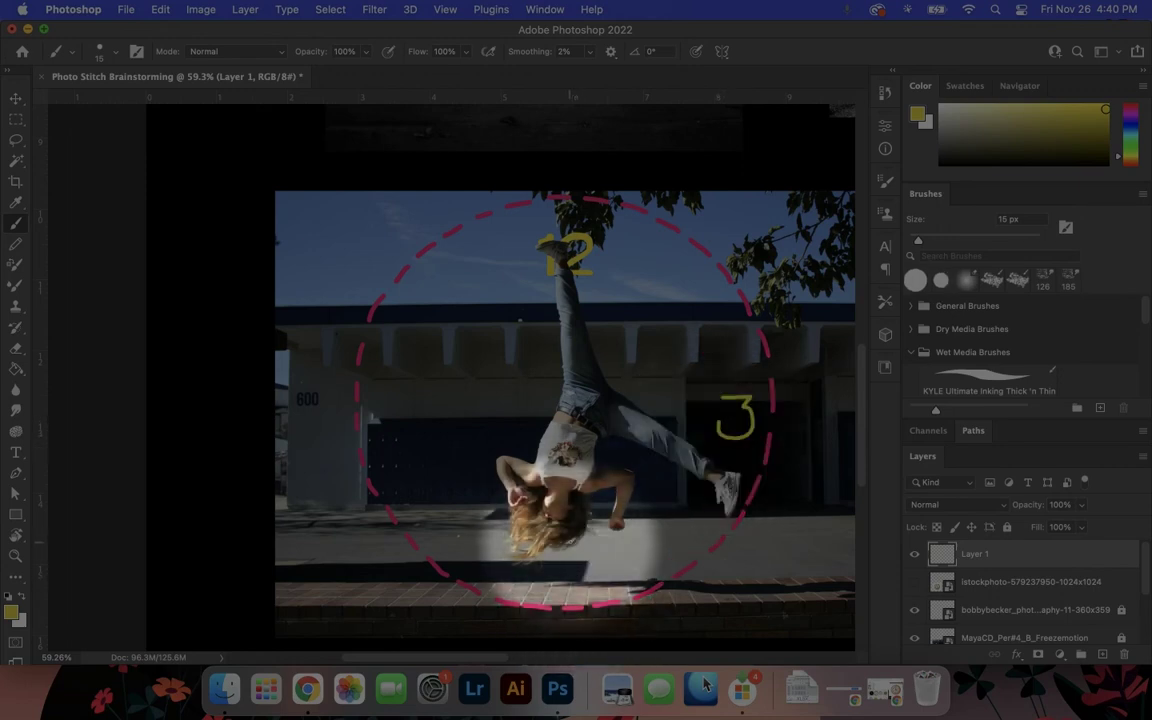
{"action": "mouse_move", "coordinate": [549, 552]}
{"action": "left_mouse_down"}
{"action": "mouse_move", "coordinate": [553, 587]}
{"action": "mouse_move", "coordinate": [571, 594]}
{"action": "mouse_move", "coordinate": [595, 568]}
{"action": "mouse_move", "coordinate": [549, 566]}
{"action": "left_mouse_up"}
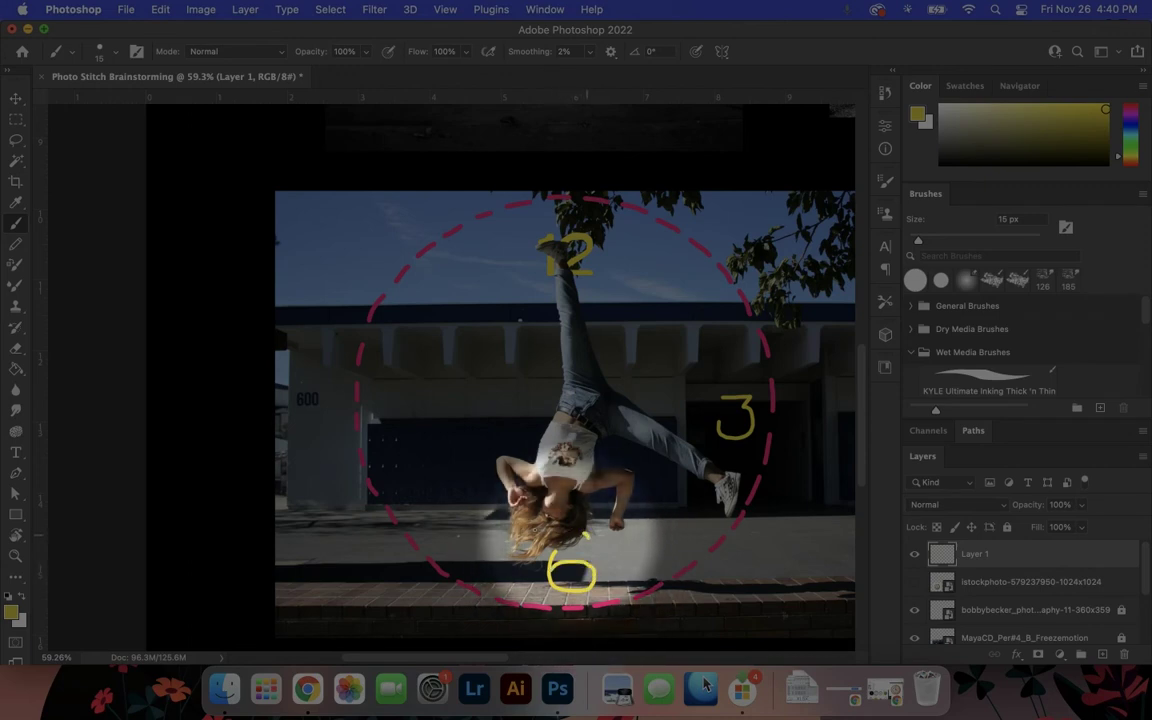
{"action": "mouse_move", "coordinate": [400, 443]}
{"action": "left_mouse_down"}
{"action": "mouse_move", "coordinate": [412, 418]}
{"action": "mouse_move", "coordinate": [402, 388]}
{"action": "mouse_move", "coordinate": [382, 402]}
{"action": "left_mouse_up"}
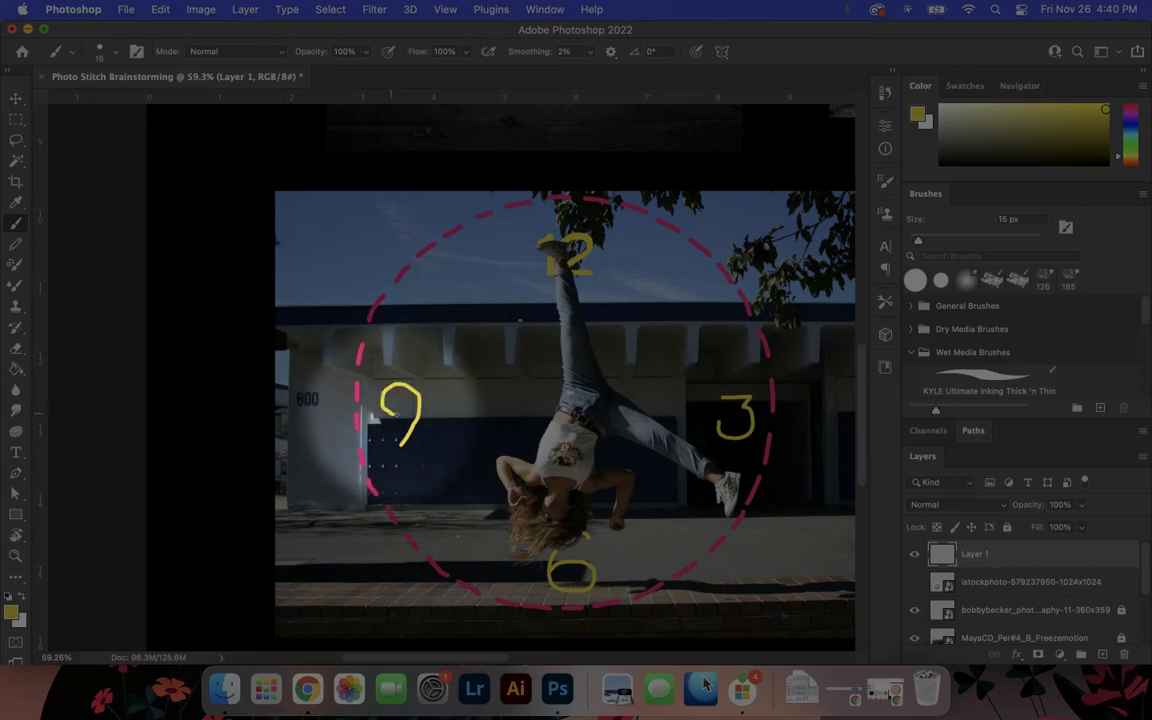
Add short yellow tick marks at the remaining hours, including one, seven, eight, ten and eleven o'clock
{"action": "scroll", "coordinate": [540, 283], "scroll_direction": "left", "scroll_amount": 3}
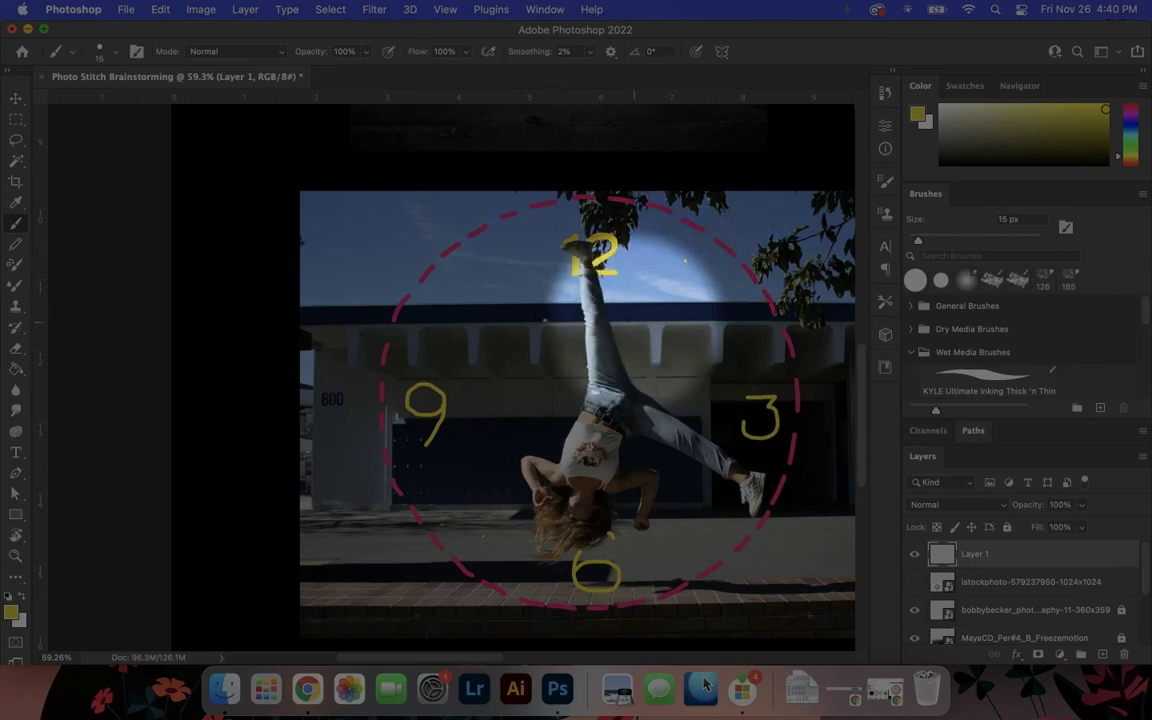
{"action": "left_click_drag", "start_coordinate": [684, 261], "coordinate": [631, 325]}
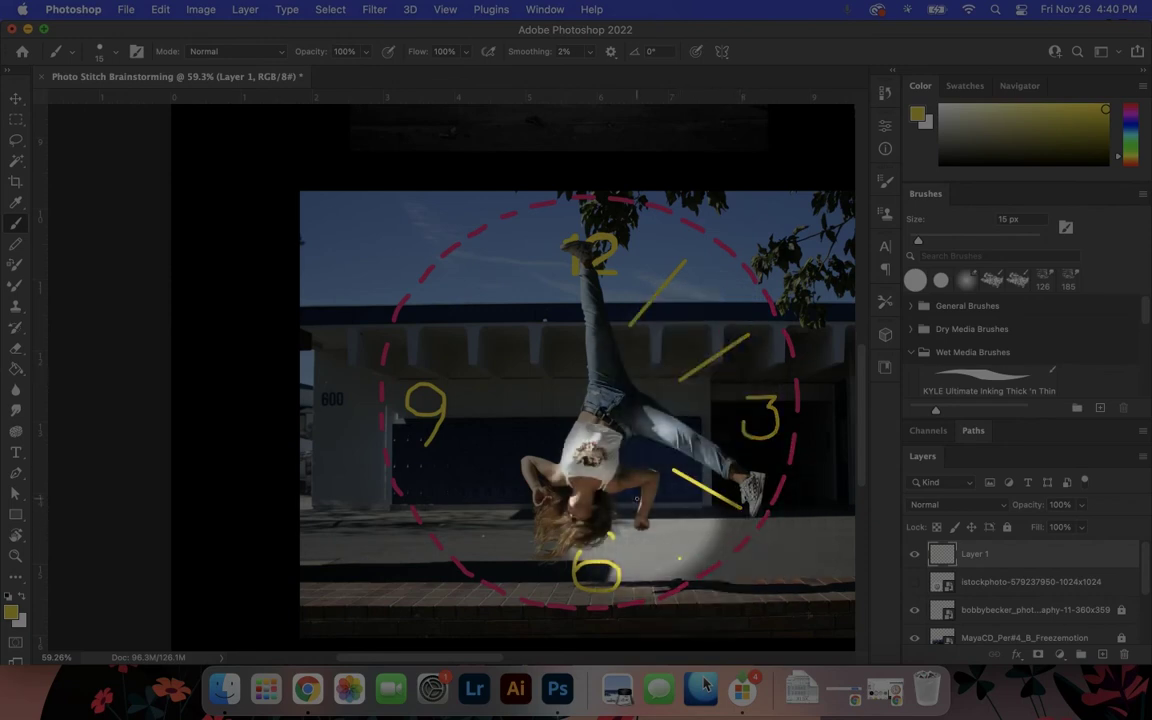
{"action": "key", "text": "e"}
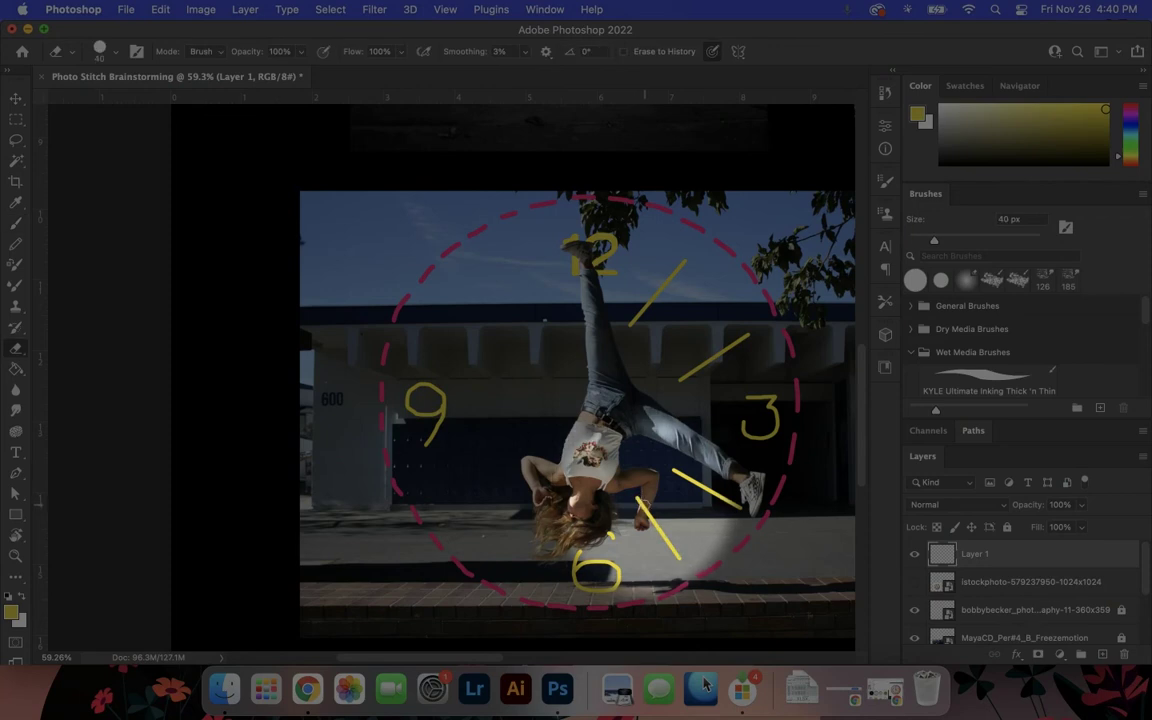
{"action": "key", "text": "b"}
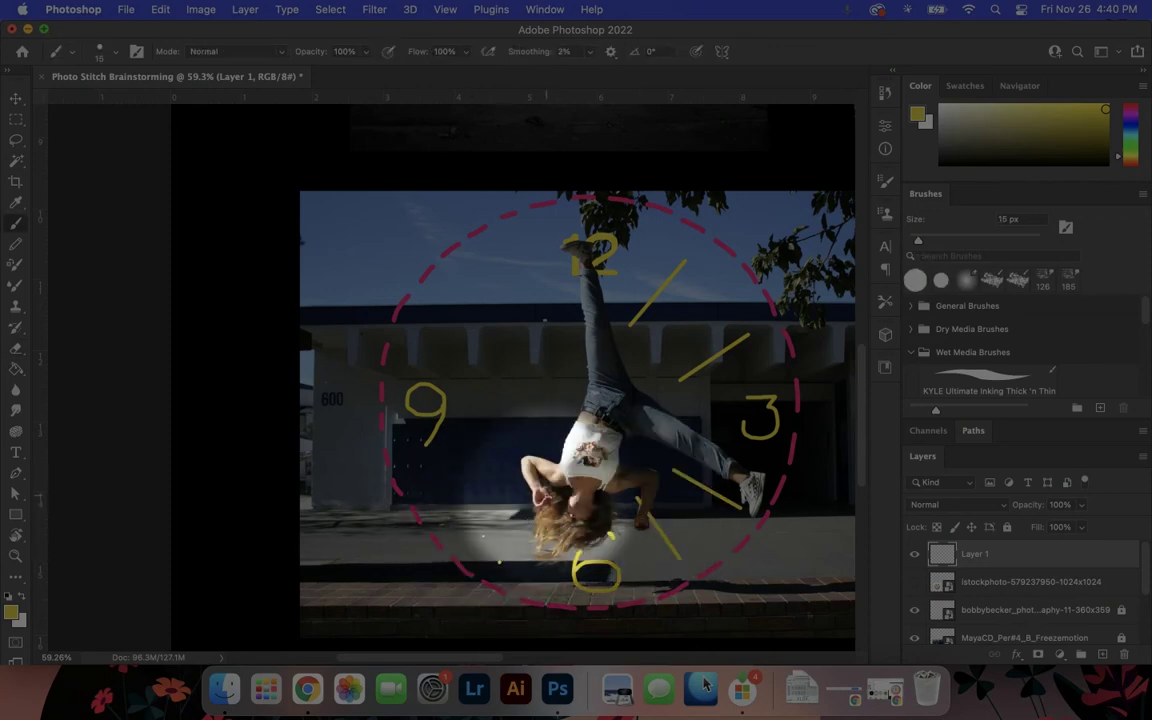
{"action": "left_click_drag", "start_coordinate": [435, 335], "coordinate": [508, 382]}
{"action": "left_click_drag", "start_coordinate": [500, 270], "coordinate": [545, 330]}
{"action": "left_click_drag", "start_coordinate": [512, 460], "coordinate": [447, 497]}
{"action": "left_click_drag", "start_coordinate": [535, 510], "coordinate": [500, 560]}
{"action": "key", "text": "e"}
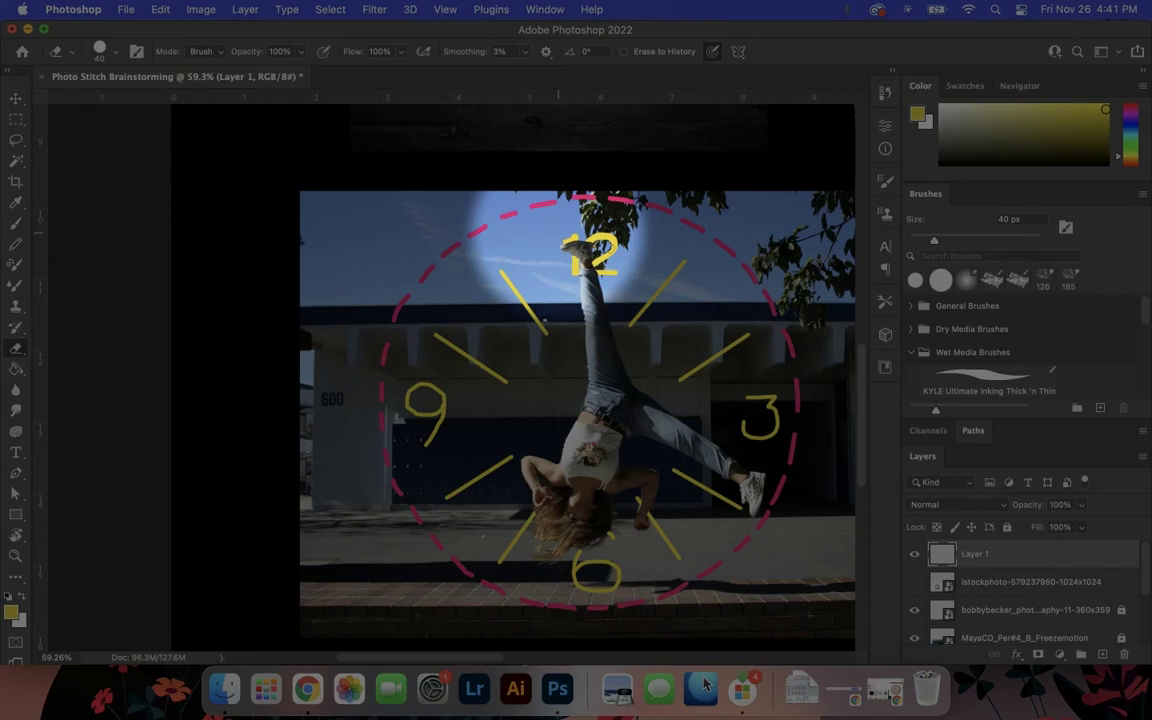
Pan across the collage to the black-and-white building photo, zoom out, and switch to the Brush
{"action": "left_click_drag", "start_coordinate": [689, 259], "coordinate": [373, 396]}
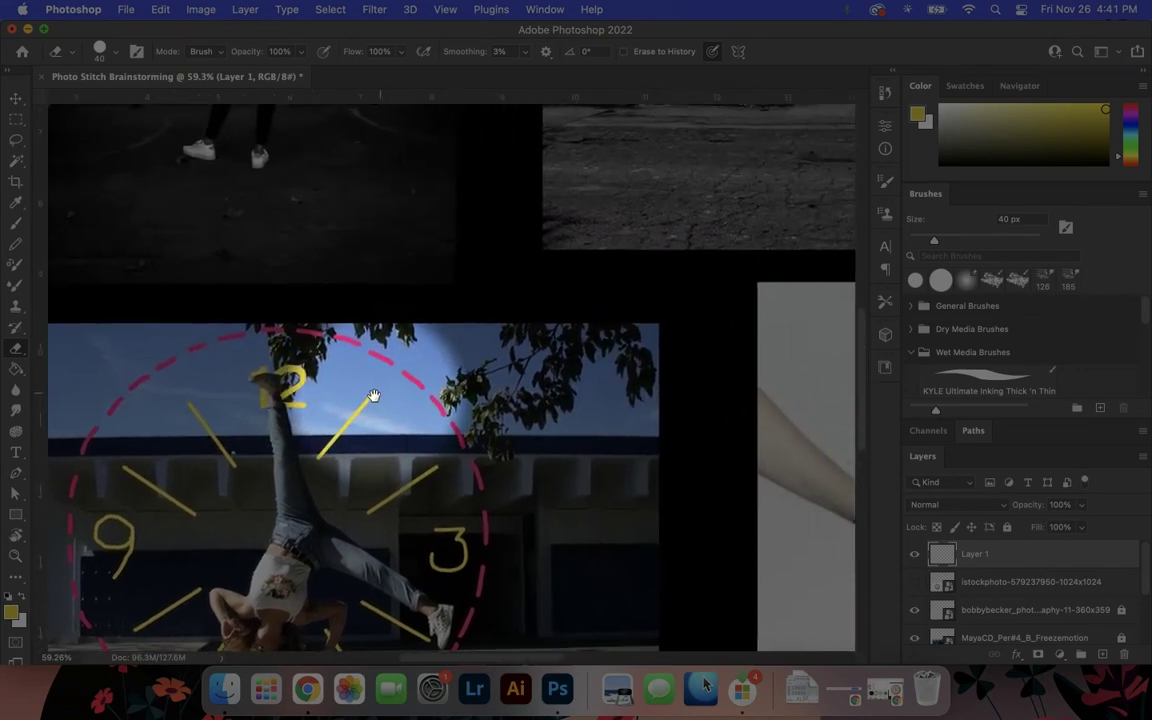
{"action": "left_click_drag", "start_coordinate": [643, 206], "coordinate": [380, 427]}
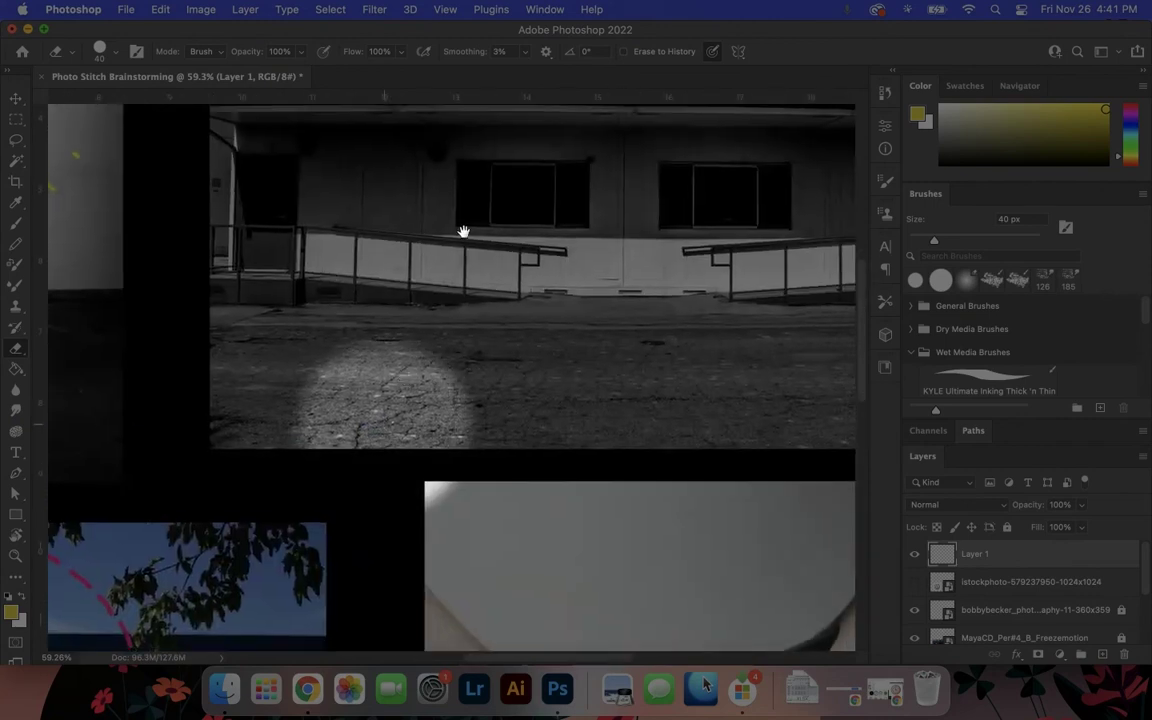
{"action": "left_click_drag", "start_coordinate": [463, 232], "coordinate": [503, 133]}
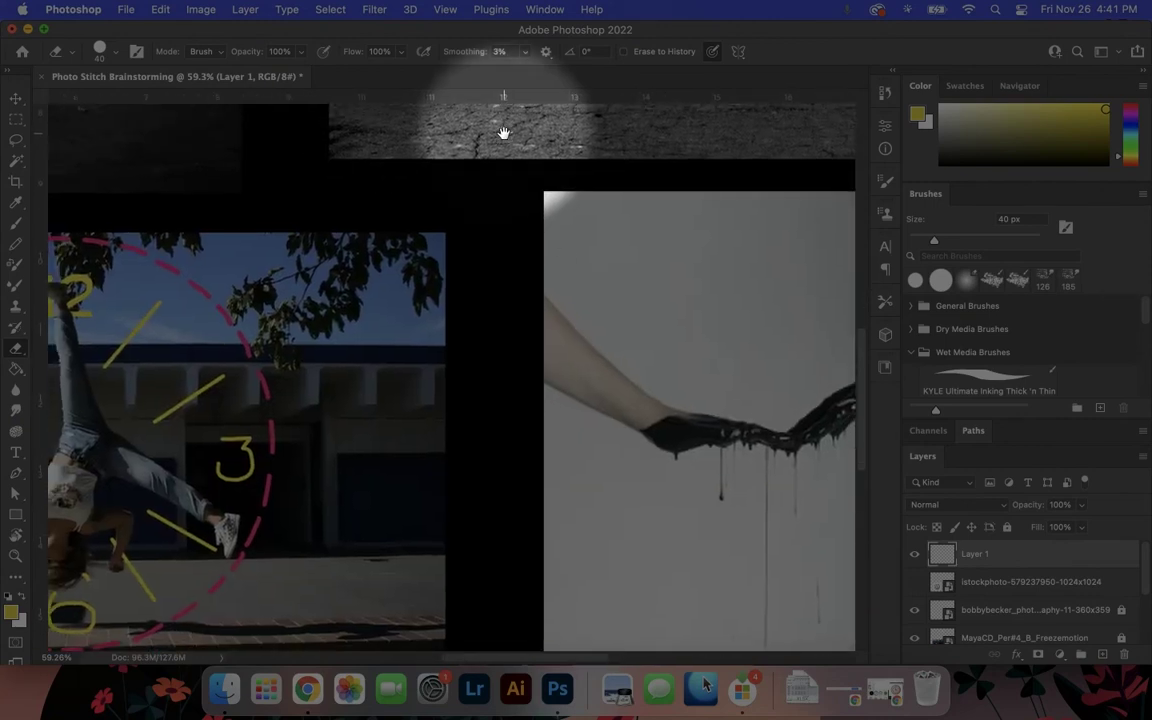
{"action": "left_click_drag", "start_coordinate": [660, 220], "coordinate": [597, 280]}
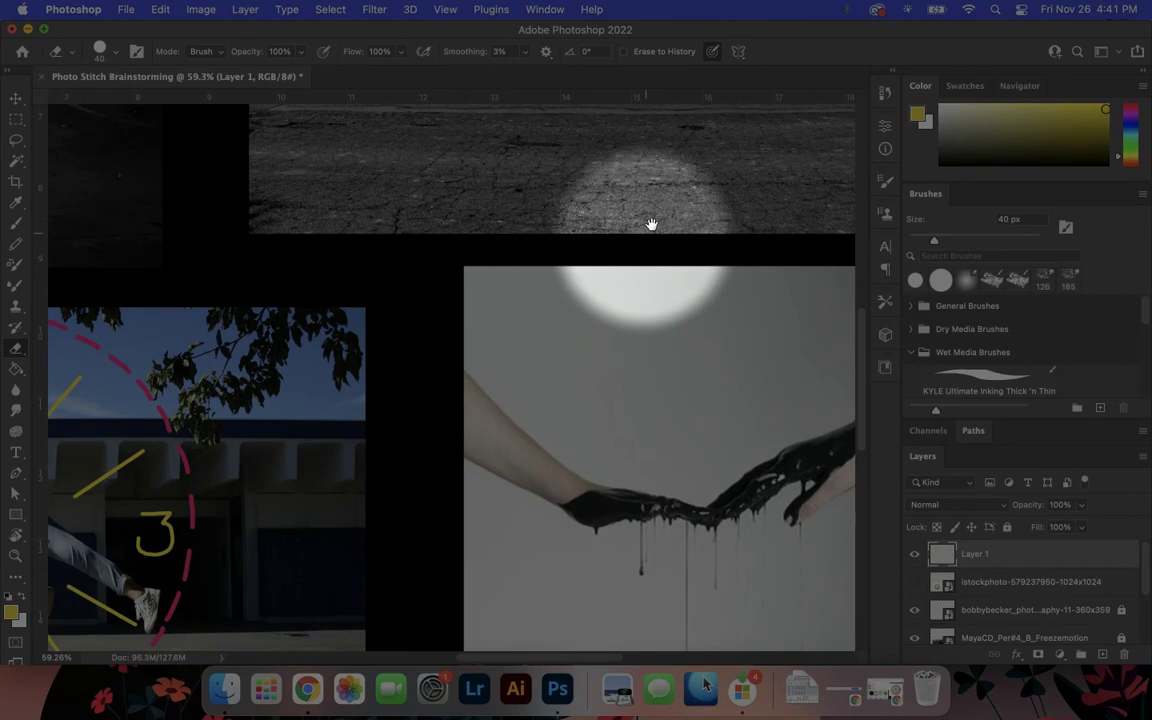
{"action": "left_click_drag", "start_coordinate": [650, 224], "coordinate": [496, 406]}
{"action": "mouse_move", "coordinate": [617, 227]}
{"action": "left_mouse_down"}
{"action": "mouse_move", "coordinate": [609, 288]}
{"action": "mouse_move", "coordinate": [621, 293]}
{"action": "mouse_move", "coordinate": [602, 315]}
{"action": "left_mouse_up"}
{"action": "left_click", "coordinate": [604, 290], "text": "alt"}
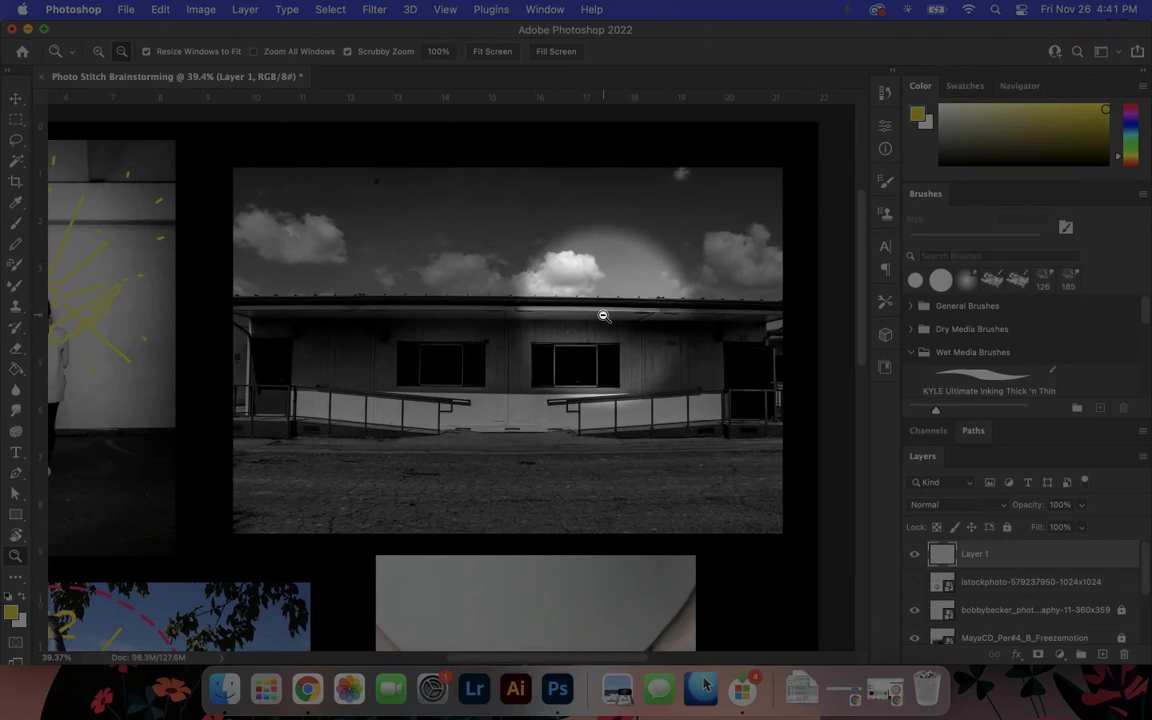
{"action": "key", "text": "b"}
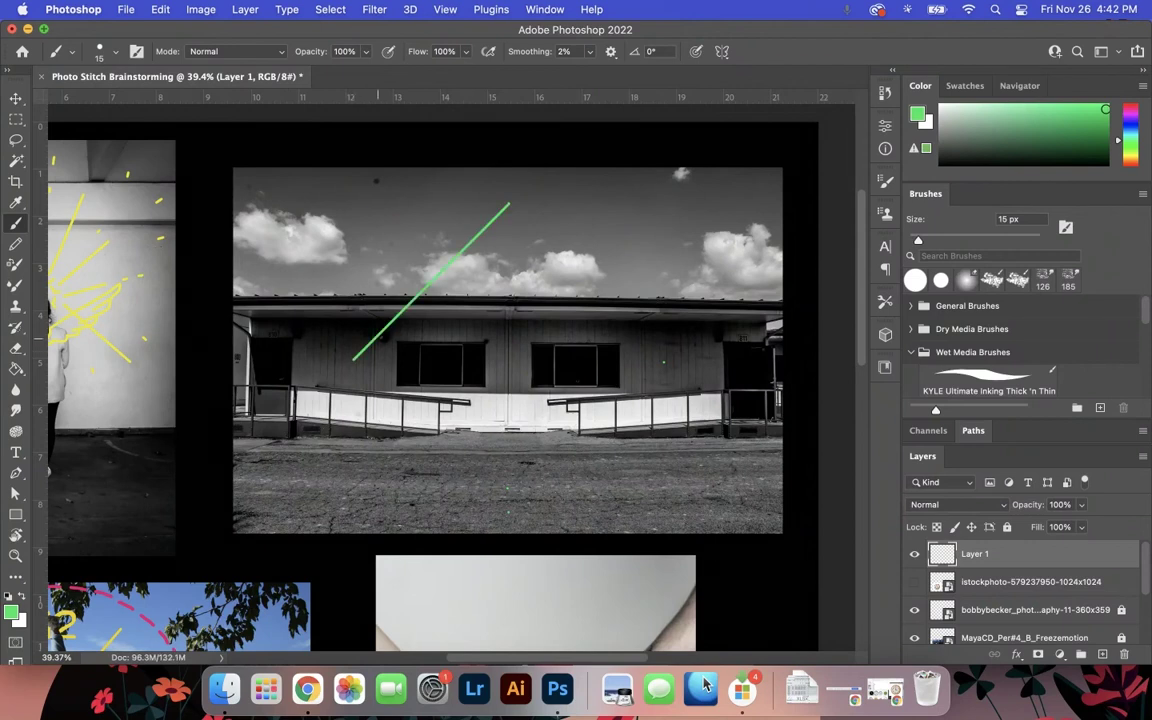
Fan four more straight green lines from the same starting point
{"action": "mouse_move", "coordinate": [352, 358]}
{"action": "left_mouse_down"}
{"action": "mouse_move", "coordinate": [518, 216]}
{"action": "mouse_move", "coordinate": [617, 319]}
{"action": "left_mouse_up"}
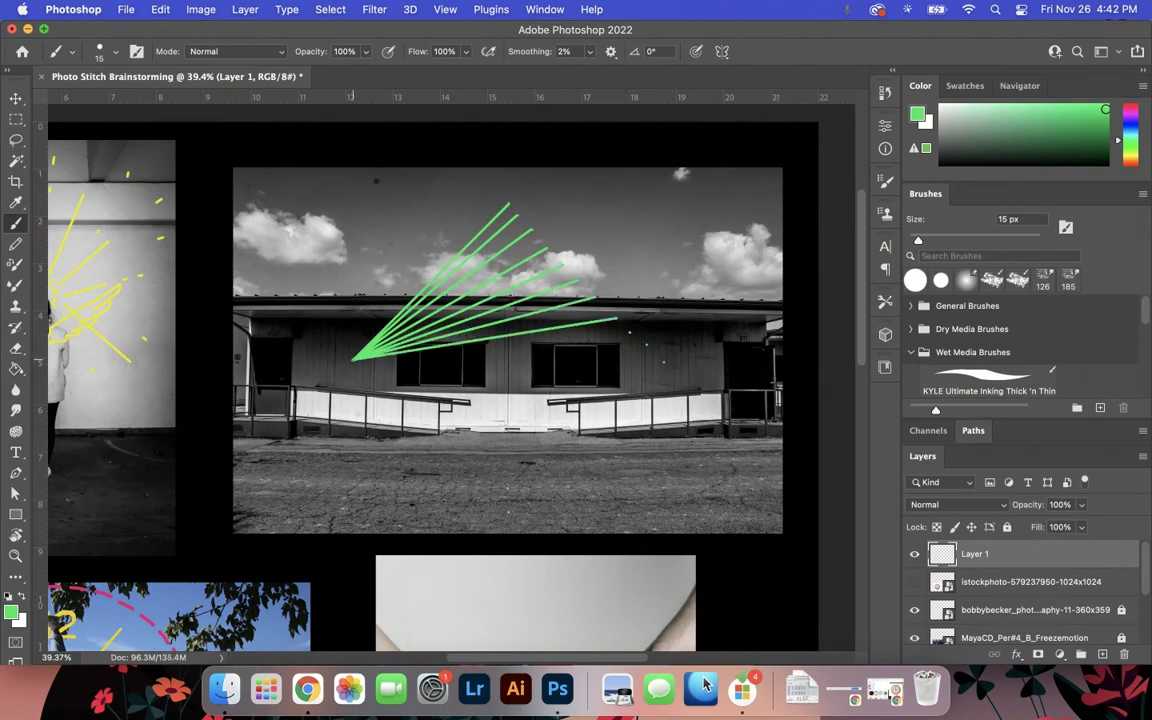
{"action": "left_click_drag", "start_coordinate": [352, 358], "coordinate": [631, 332]}
{"action": "left_click_drag", "start_coordinate": [352, 358], "coordinate": [648, 346]}
{"action": "left_click_drag", "start_coordinate": [352, 358], "coordinate": [665, 362]}
Switch to purple and draw a purple fan of lines from the green fan's end
{"action": "left_click", "coordinate": [1132, 118]}
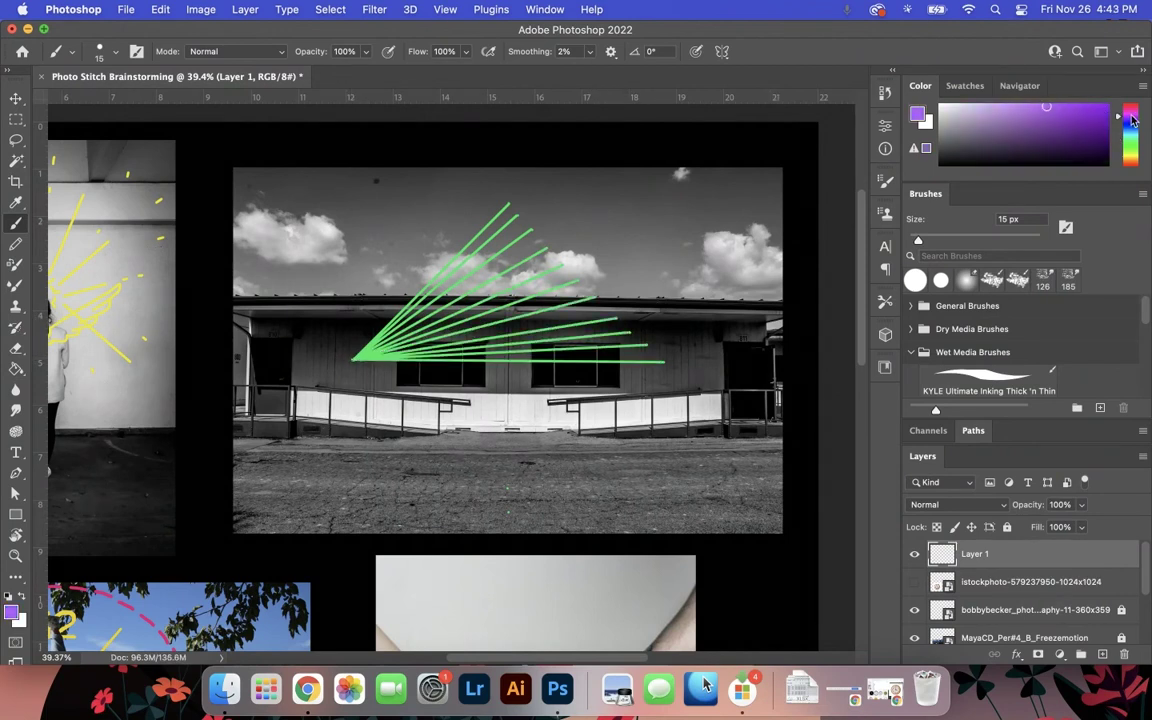
{"action": "left_click", "coordinate": [508, 512], "text": "shift"}
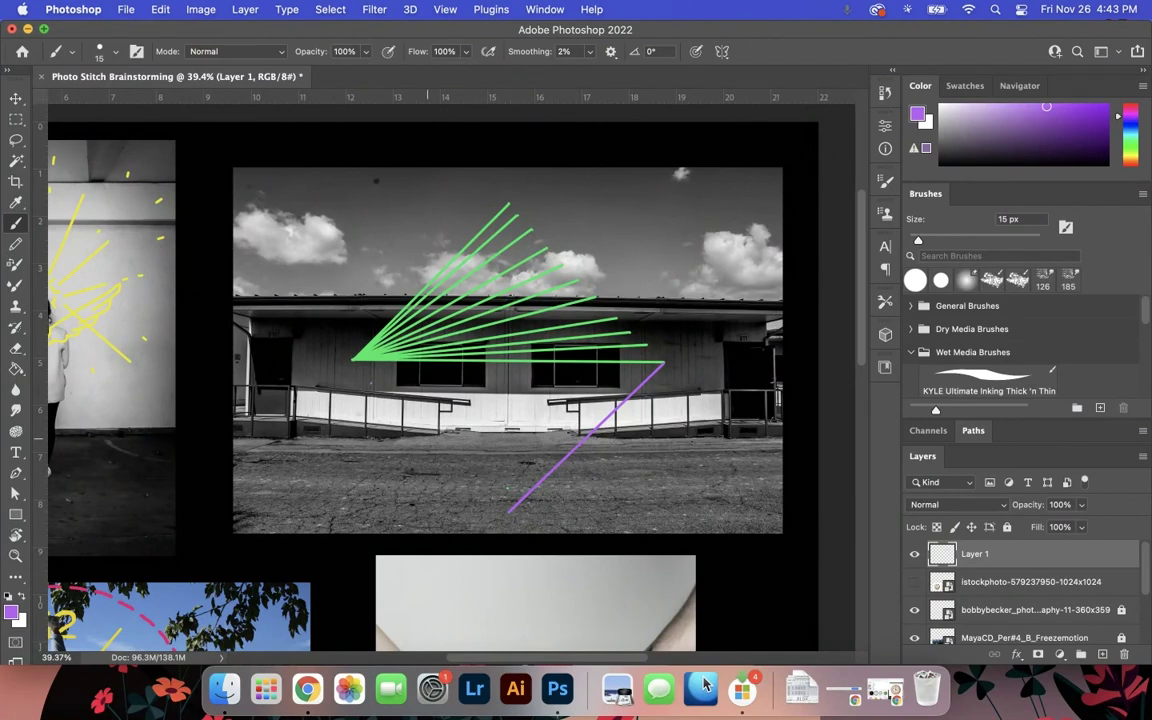
{"action": "mouse_move", "coordinate": [664, 362]}
{"action": "left_mouse_down"}
{"action": "mouse_move", "coordinate": [372, 383]}
{"action": "mouse_move", "coordinate": [450, 460]}
{"action": "left_mouse_up"}
{"action": "mouse_move", "coordinate": [664, 362]}
{"action": "left_mouse_down"}
{"action": "mouse_move", "coordinate": [470, 478]}
{"action": "mouse_move", "coordinate": [492, 497]}
{"action": "left_mouse_up"}
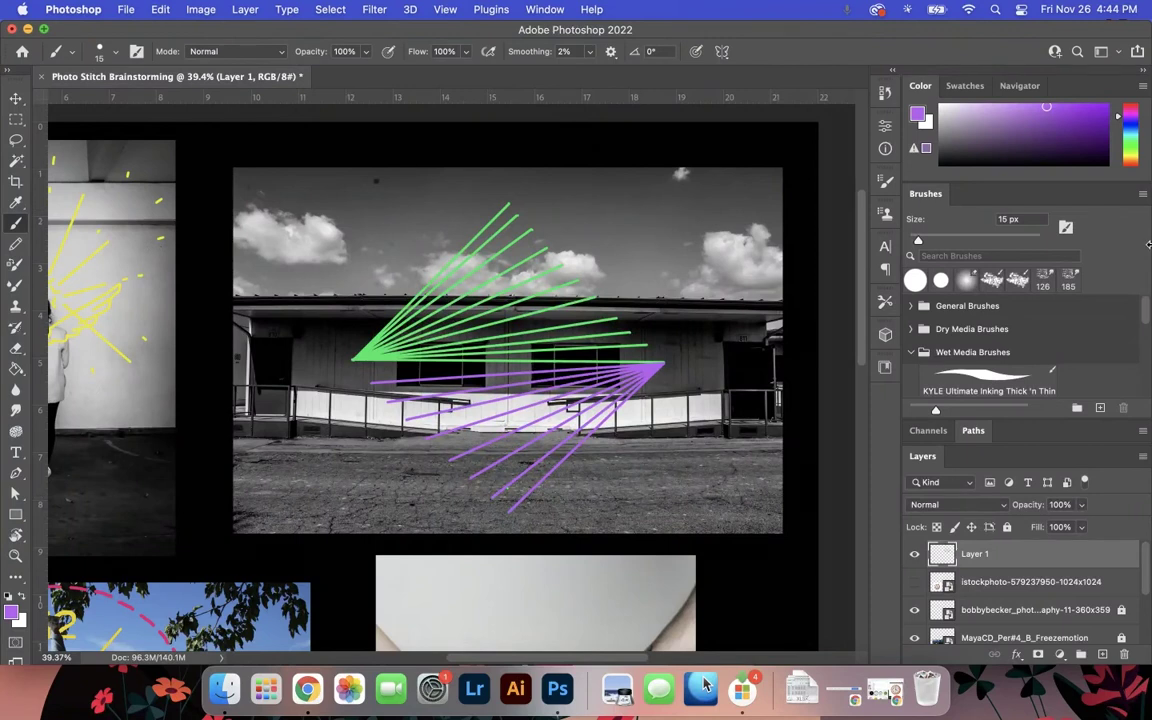
Zoom in on the sky above the roof and scribble a purple crescent
{"action": "scroll", "coordinate": [690, 350], "scroll_direction": "down", "scroll_amount": 2}
{"action": "scroll", "coordinate": [690, 350], "scroll_direction": "left", "scroll_amount": 2}
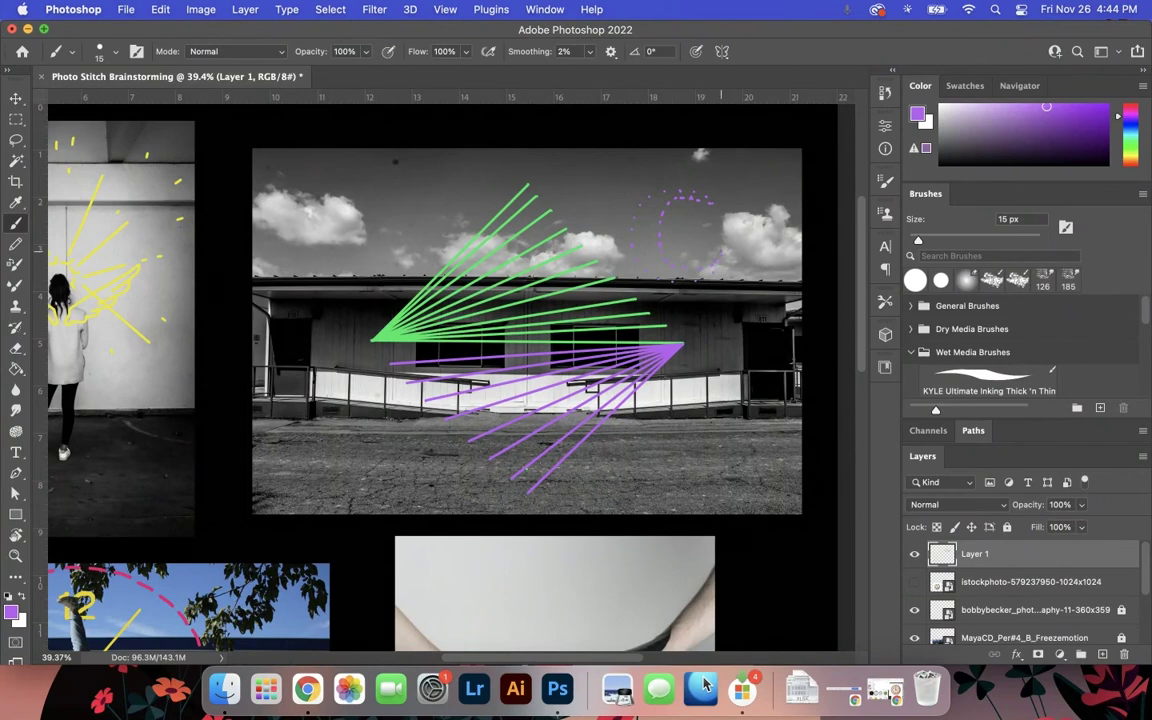
{"action": "left_click_drag", "start_coordinate": [785, 195], "coordinate": [840, 195]}
{"action": "mouse_move", "coordinate": [470, 180]}
{"action": "left_mouse_down"}
{"action": "mouse_move", "coordinate": [430, 182]}
{"action": "mouse_move", "coordinate": [350, 215]}
{"action": "mouse_move", "coordinate": [405, 262]}
{"action": "mouse_move", "coordinate": [345, 285]}
{"action": "mouse_move", "coordinate": [380, 395]}
{"action": "mouse_move", "coordinate": [363, 435]}
{"action": "left_mouse_up"}
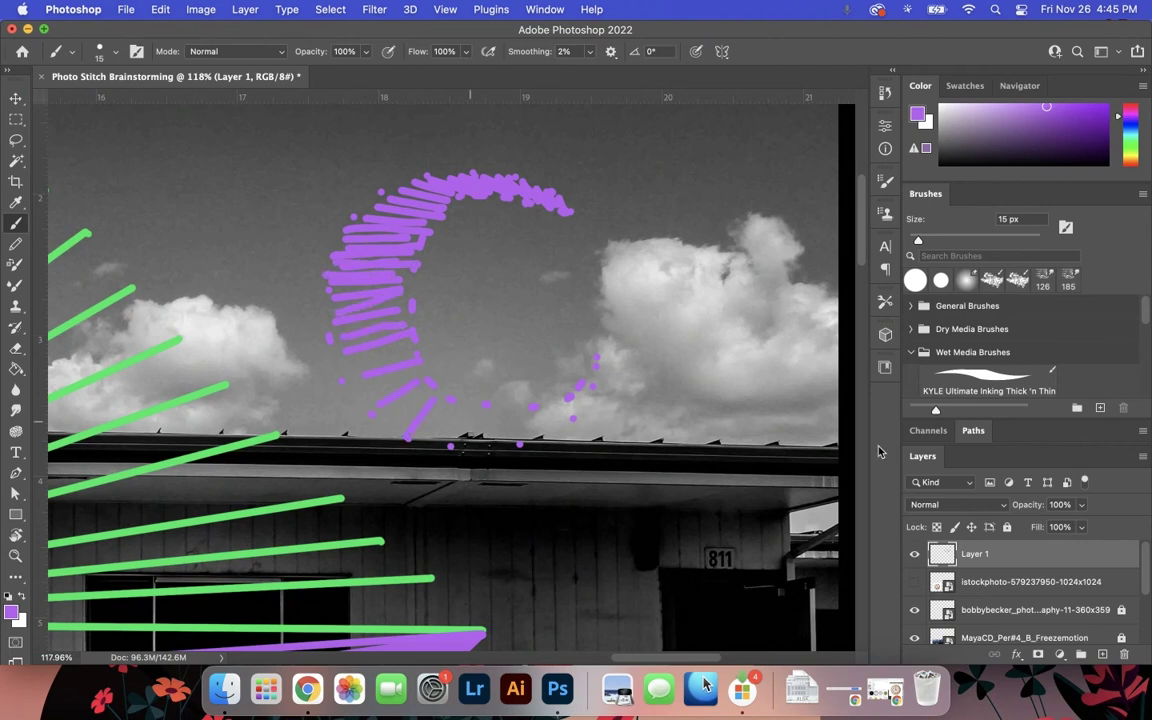
Hatch green strokes across the ball and the dashed ground circle
{"action": "left_click", "coordinate": [280, 436], "text": "alt"}
{"action": "left_click_drag", "start_coordinate": [594, 352], "coordinate": [594, 370]}
{"action": "mouse_move", "coordinate": [520, 440]}
{"action": "left_mouse_down"}
{"action": "mouse_move", "coordinate": [511, 405]}
{"action": "mouse_move", "coordinate": [454, 402]}
{"action": "mouse_move", "coordinate": [473, 406]}
{"action": "mouse_move", "coordinate": [467, 393]}
{"action": "mouse_move", "coordinate": [421, 389]}
{"action": "mouse_move", "coordinate": [410, 402]}
{"action": "mouse_move", "coordinate": [404, 383]}
{"action": "mouse_move", "coordinate": [345, 367]}
{"action": "mouse_move", "coordinate": [410, 355]}
{"action": "mouse_move", "coordinate": [335, 332]}
{"action": "mouse_move", "coordinate": [372, 234]}
{"action": "left_mouse_up"}
{"action": "scroll", "coordinate": [450, 370], "scroll_direction": "down", "scroll_amount": 10}
{"action": "scroll", "coordinate": [450, 370], "scroll_direction": "left", "scroll_amount": 10}
{"action": "scroll", "coordinate": [450, 370], "scroll_direction": "down", "scroll_amount": 5}
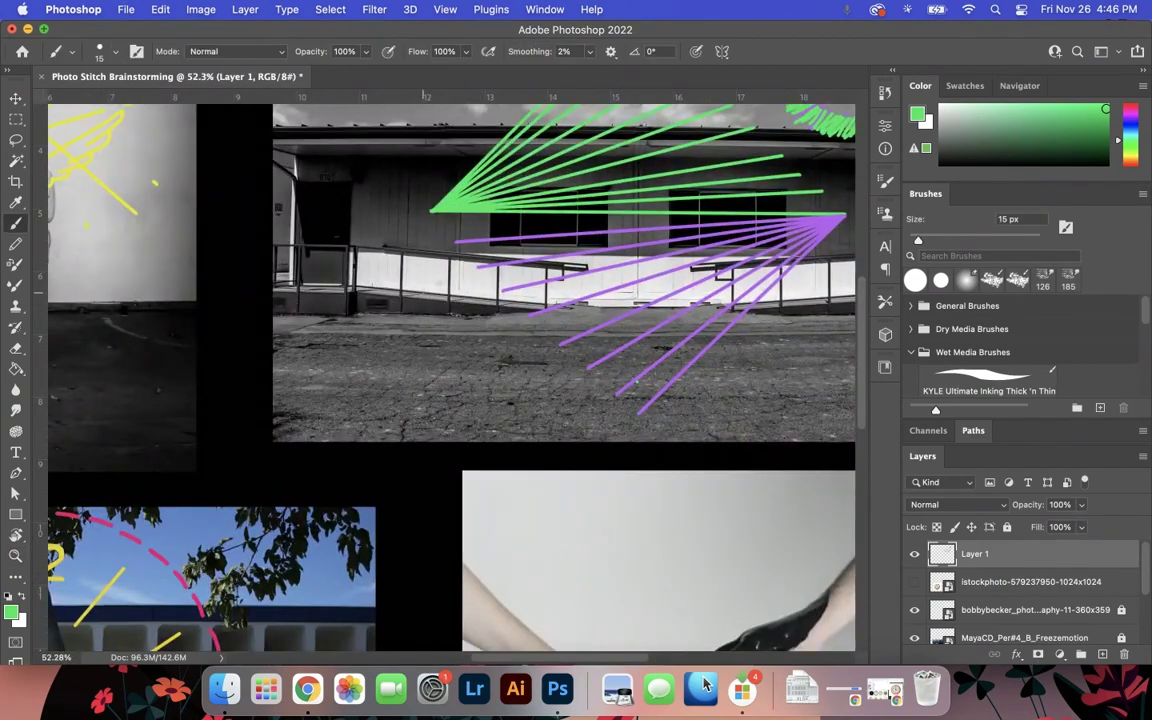
{"action": "scroll", "coordinate": [408, 332], "scroll_direction": "up", "scroll_amount": 5}
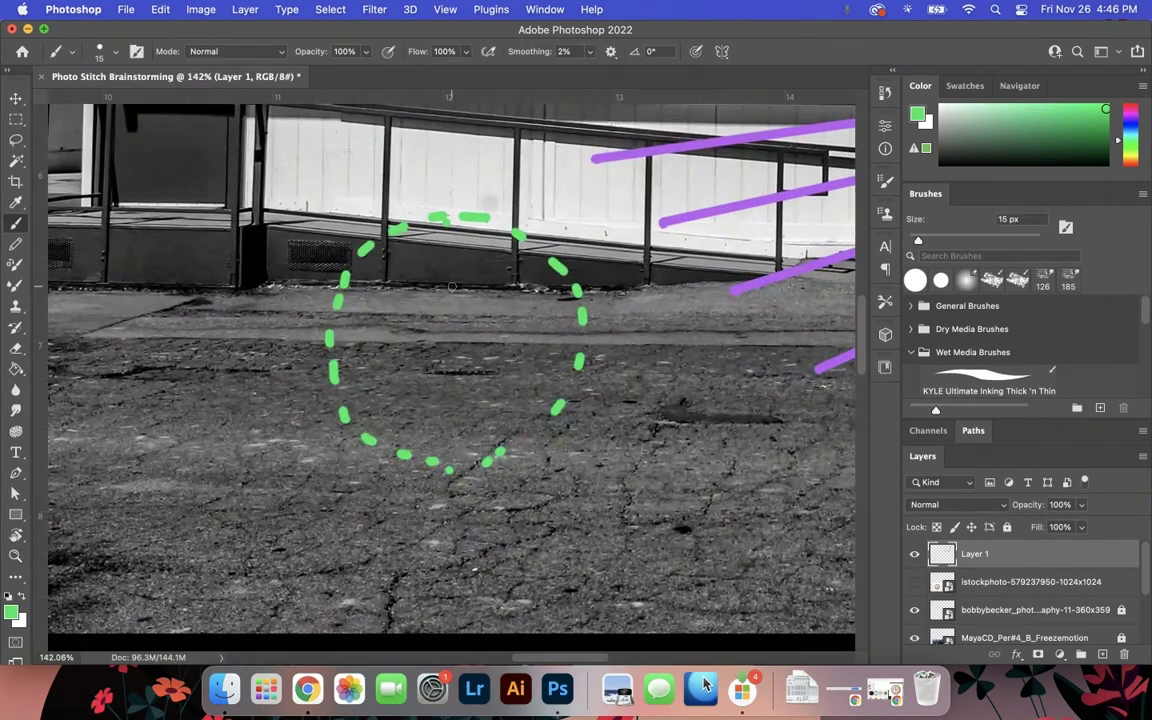
{"action": "mouse_move", "coordinate": [450, 272]}
{"action": "left_mouse_down"}
{"action": "mouse_move", "coordinate": [440, 240]}
{"action": "mouse_move", "coordinate": [395, 250]}
{"action": "mouse_move", "coordinate": [350, 300]}
{"action": "mouse_move", "coordinate": [335, 370]}
{"action": "left_mouse_up"}
{"action": "mouse_move", "coordinate": [408, 355]}
{"action": "left_mouse_down"}
{"action": "mouse_move", "coordinate": [430, 300]}
{"action": "mouse_move", "coordinate": [466, 260]}
{"action": "mouse_move", "coordinate": [563, 330]}
{"action": "mouse_move", "coordinate": [450, 310]}
{"action": "mouse_move", "coordinate": [400, 320]}
{"action": "left_mouse_up"}
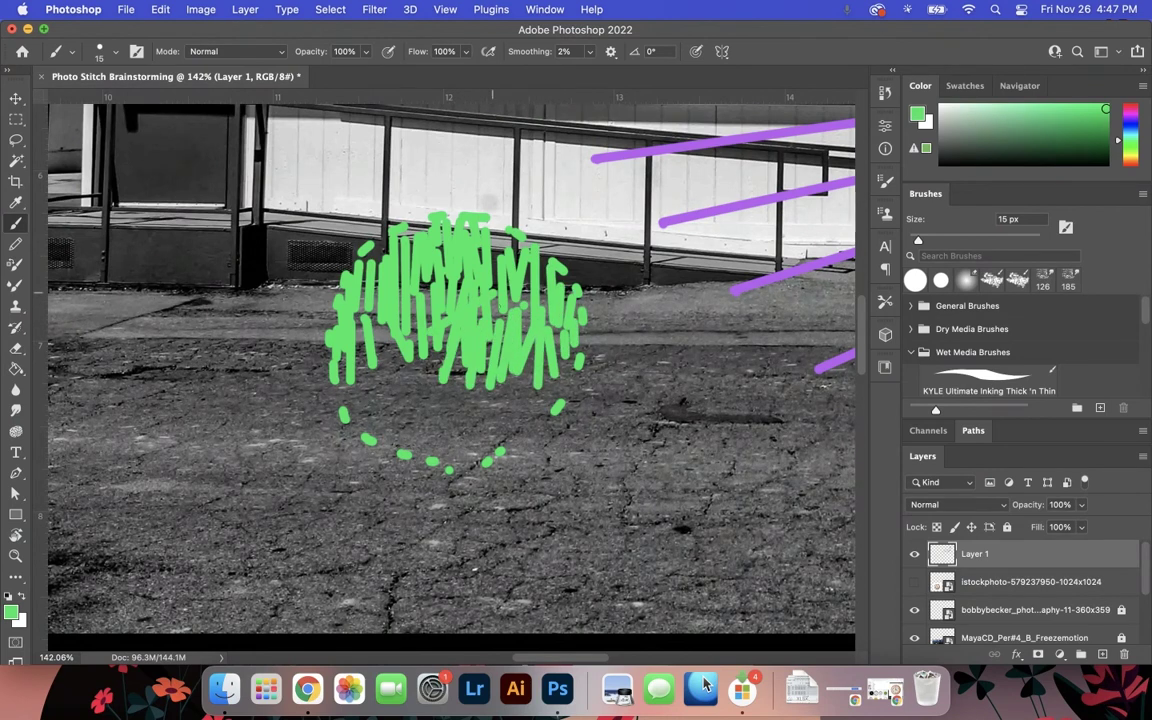
{"action": "mouse_move", "coordinate": [445, 210]}
{"action": "left_mouse_down"}
{"action": "mouse_move", "coordinate": [380, 300]}
{"action": "mouse_move", "coordinate": [345, 235]}
{"action": "left_mouse_up"}
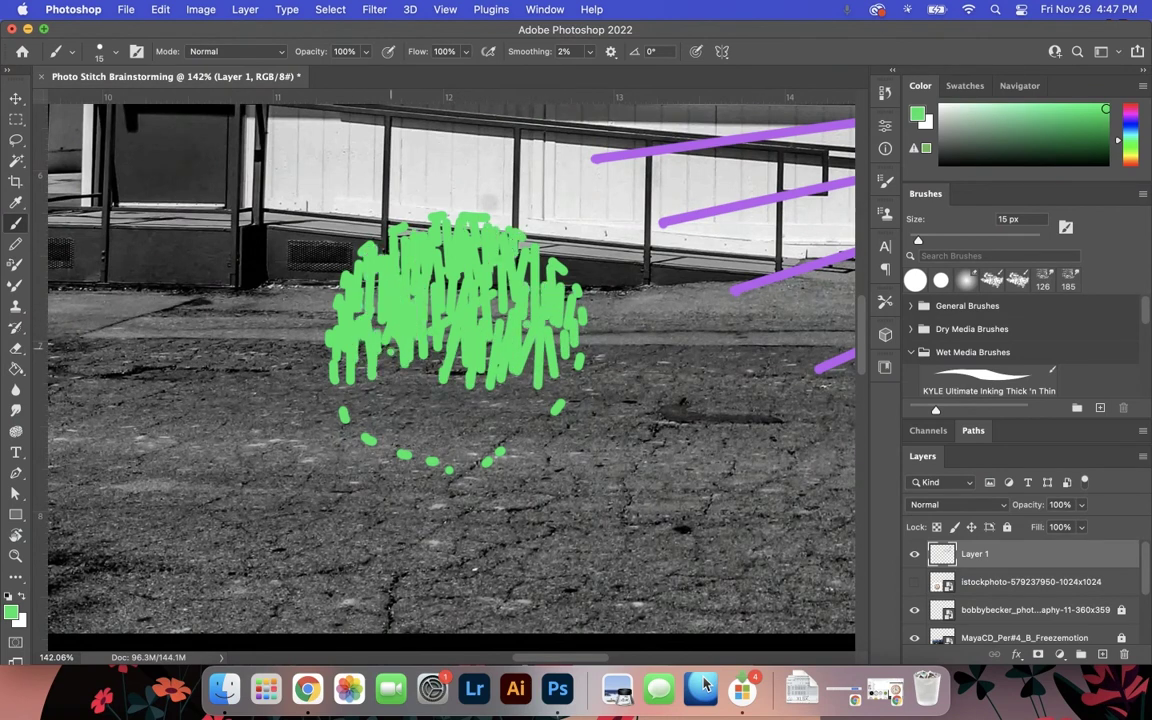
Hatch the ball's lower half in purple, then zoom out to the whole collage
{"action": "left_click", "coordinate": [830, 128], "text": "alt"}
{"action": "mouse_move", "coordinate": [570, 360]}
{"action": "left_mouse_down"}
{"action": "mouse_move", "coordinate": [420, 340]}
{"action": "mouse_move", "coordinate": [385, 320]}
{"action": "mouse_move", "coordinate": [335, 400]}
{"action": "mouse_move", "coordinate": [560, 410]}
{"action": "left_mouse_up"}
{"action": "mouse_move", "coordinate": [500, 355]}
{"action": "left_mouse_down"}
{"action": "mouse_move", "coordinate": [480, 410]}
{"action": "mouse_move", "coordinate": [425, 380]}
{"action": "mouse_move", "coordinate": [340, 370]}
{"action": "mouse_move", "coordinate": [465, 405]}
{"action": "left_mouse_up"}
{"action": "key", "text": "z"}
{"action": "left_click_drag", "start_coordinate": [600, 295], "coordinate": [516, 295]}
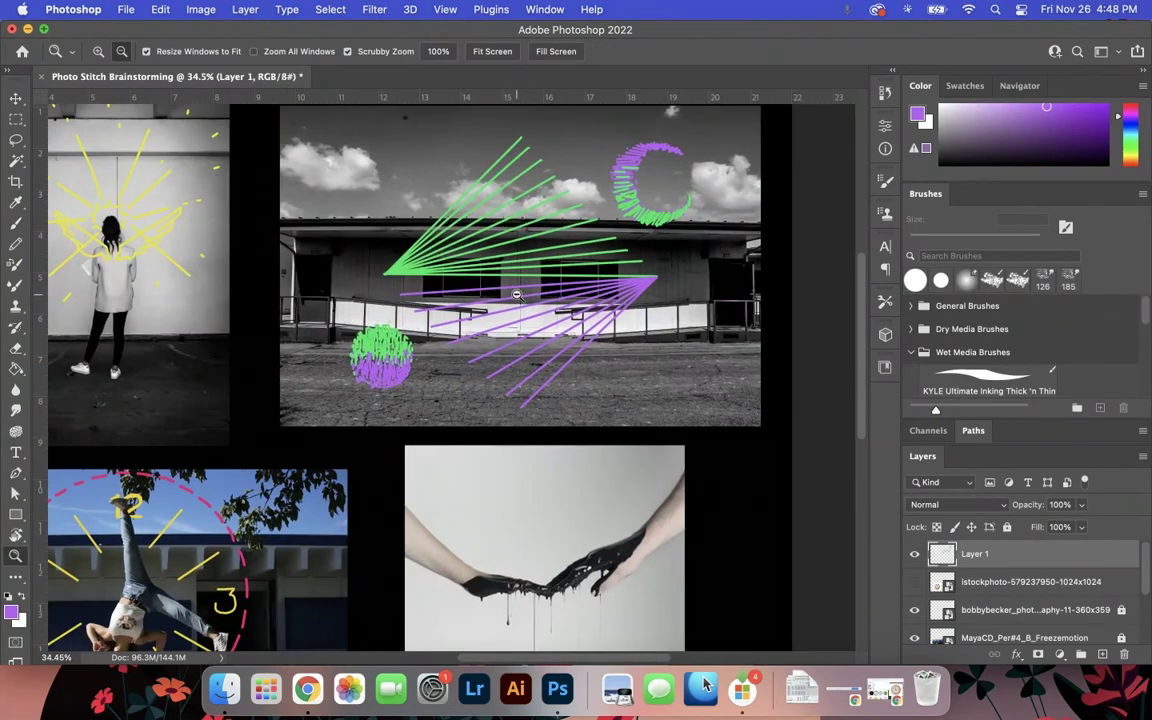
{"action": "scroll", "coordinate": [485, 316], "scroll_direction": "down", "scroll_amount": 3}
{"action": "scroll", "coordinate": [485, 316], "scroll_direction": "right", "scroll_amount": 1}
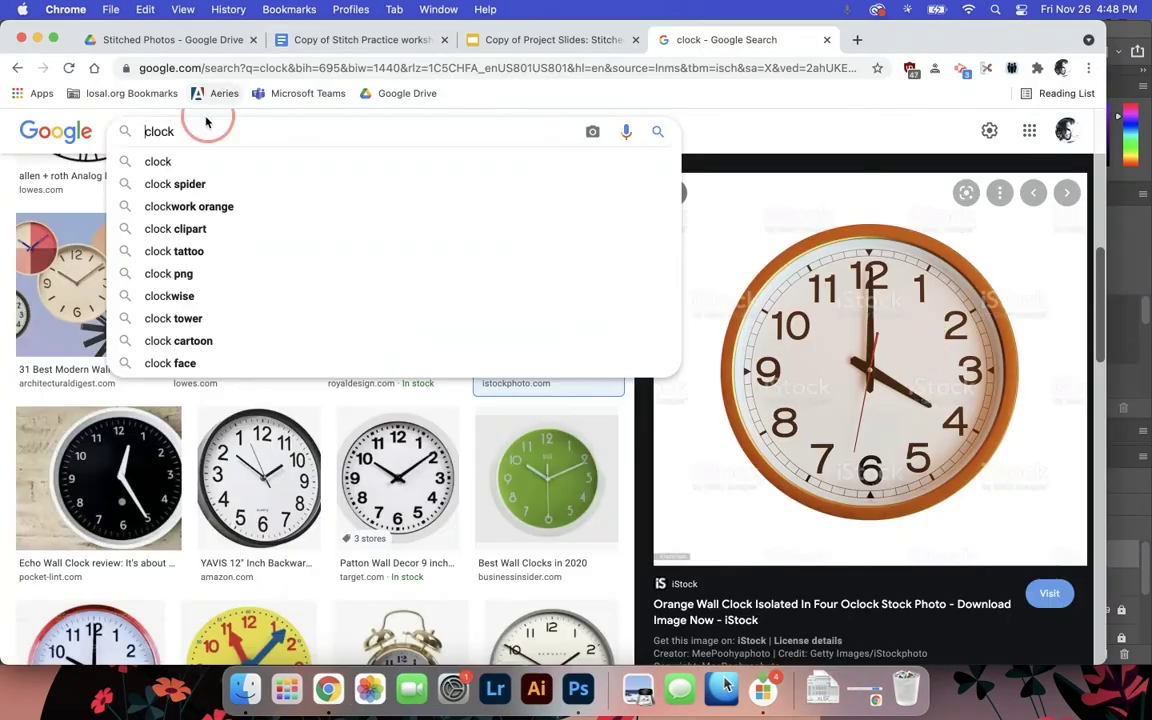
Replace the clock image search with 'flower pattern' and run it
{"action": "key", "text": "BackSpace"}
{"action": "key", "text": "BackSpace"}
{"action": "key", "text": "BackSpace"}
{"action": "key", "text": "BackSpace"}
{"action": "type", "text": "hecker"}
{"action": "key", "text": "BackSpace"}
{"action": "key", "text": "BackSpace"}
{"action": "key", "text": "BackSpace"}
{"action": "key", "text": "BackSpace"}
{"action": "key", "text": "BackSpace"}
{"action": "key", "text": "BackSpace"}
{"action": "key", "text": "BackSpace"}
{"action": "type", "text": "floc"}
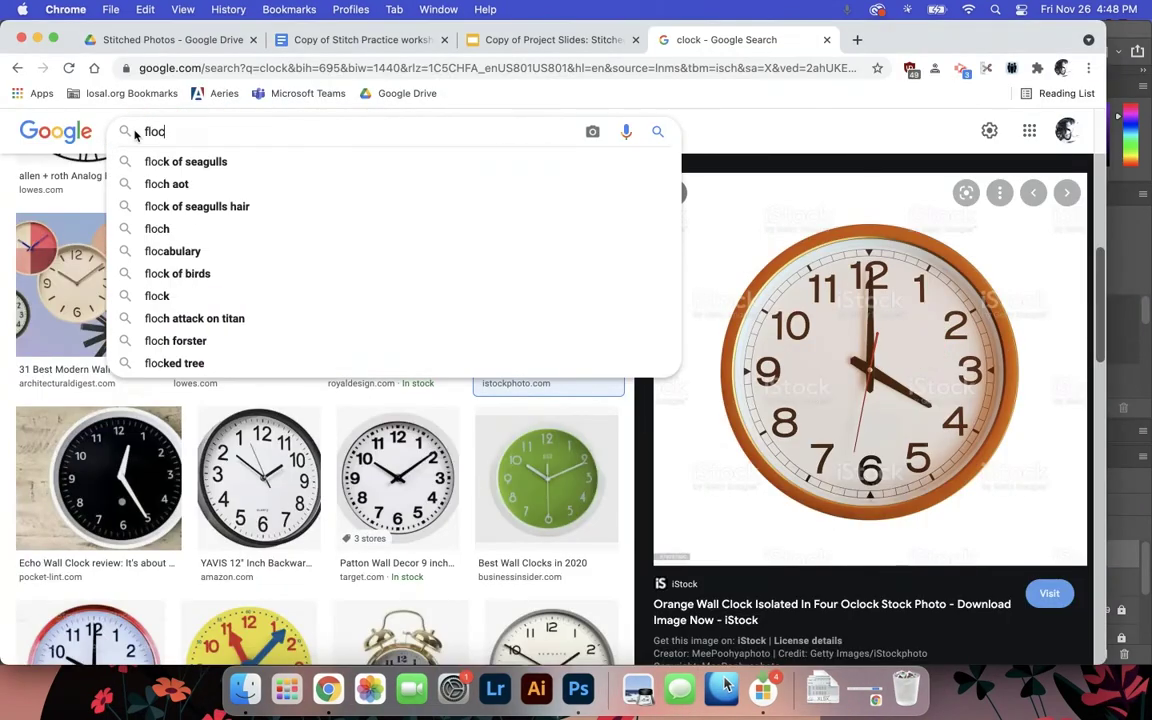
{"action": "type", "text": "ower pattern"}
{"action": "key", "text": "Return"}
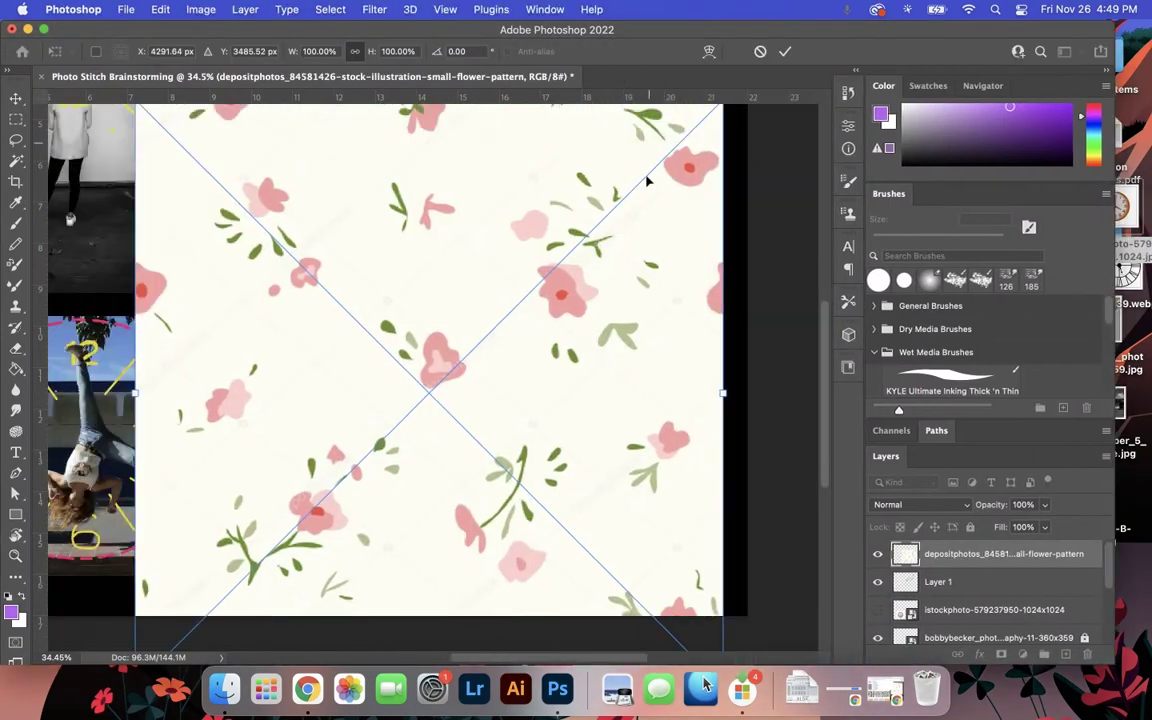
Scale the placed flower pattern to fit over the hands photo and pick green paint
{"action": "left_click_drag", "start_coordinate": [470, 250], "coordinate": [592, 387]}
{"action": "left_click_drag", "start_coordinate": [705, 648], "coordinate": [637, 570]}
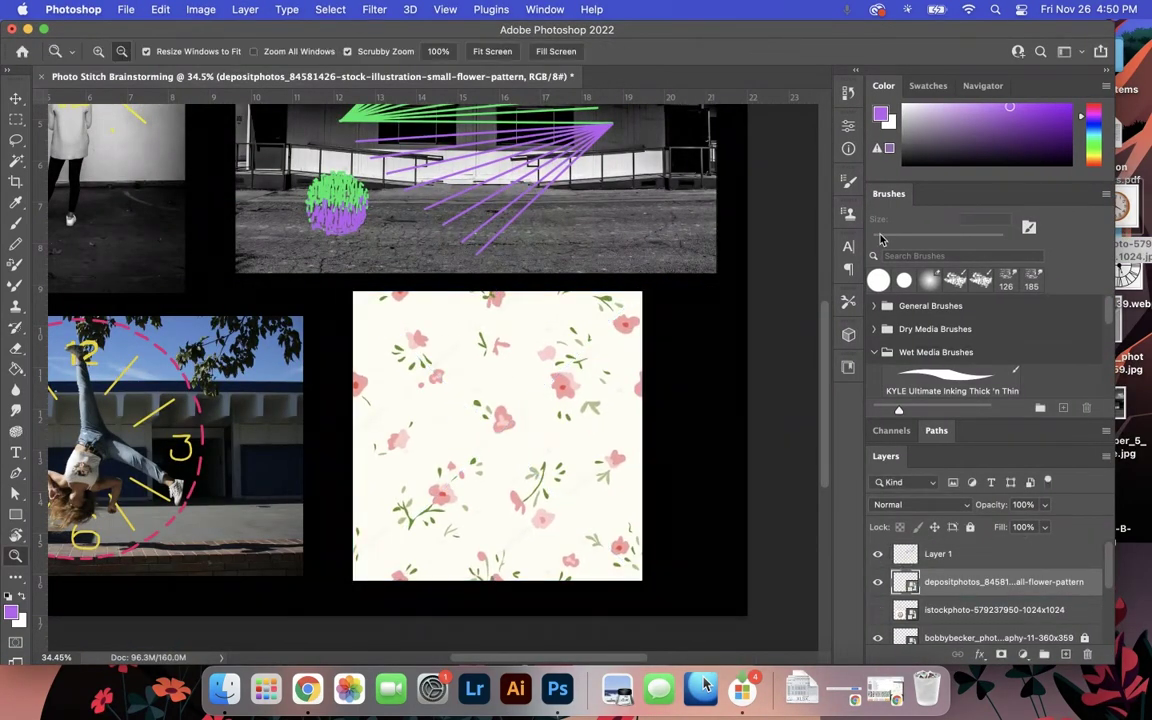
{"action": "left_click", "coordinate": [1095, 141]}
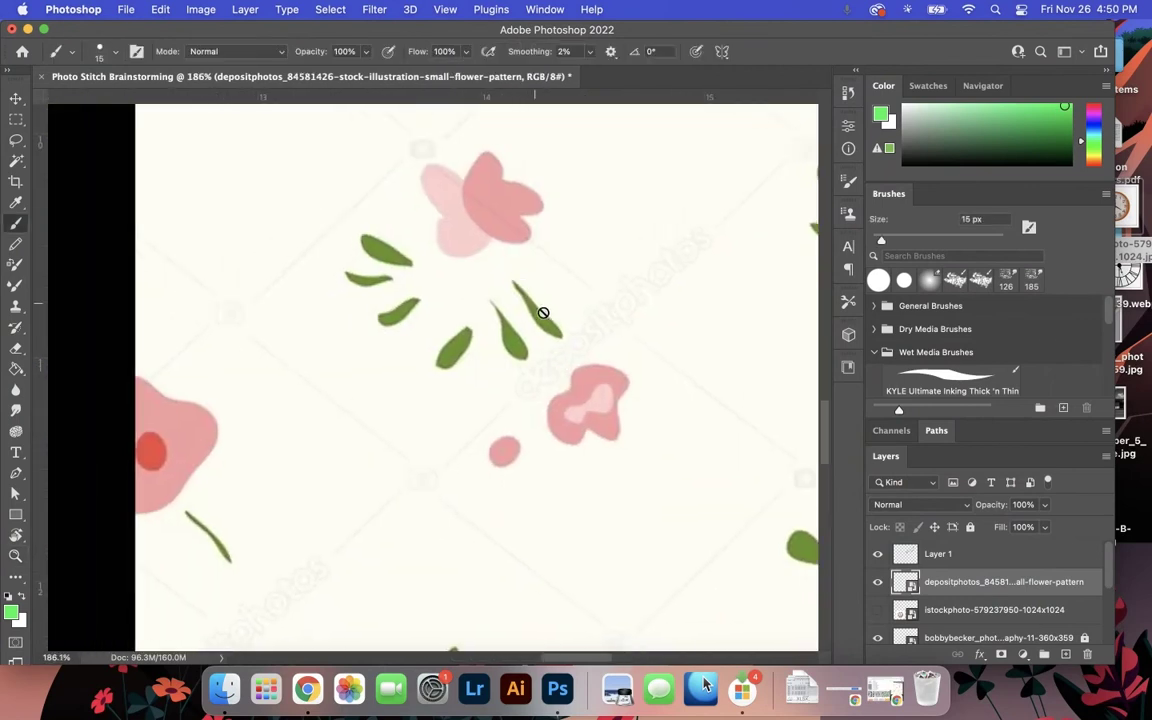
Trace the pattern's upper leaves and a V-shaped sprig in bright green
{"action": "left_click_drag", "start_coordinate": [515, 285], "coordinate": [557, 333]}
{"action": "left_click_drag", "start_coordinate": [496, 305], "coordinate": [520, 355]}
{"action": "left_click_drag", "start_coordinate": [466, 330], "coordinate": [442, 364]}
{"action": "left_click_drag", "start_coordinate": [417, 300], "coordinate": [382, 322]}
{"action": "left_click_drag", "start_coordinate": [346, 275], "coordinate": [389, 283]}
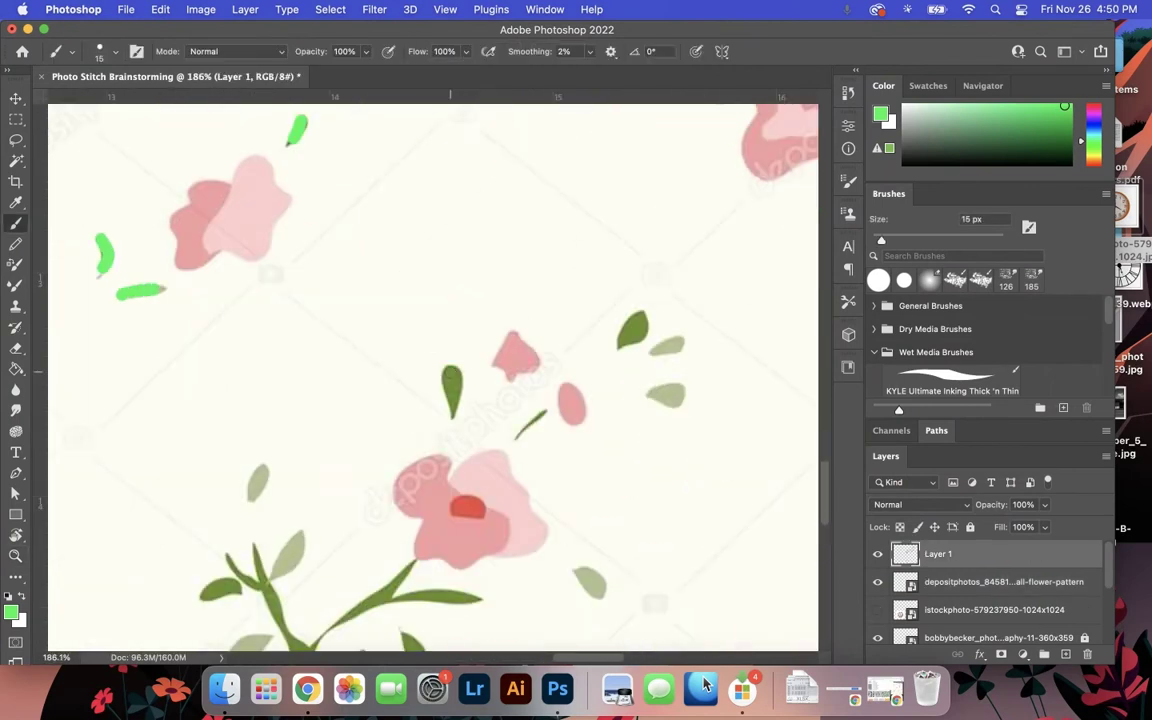
{"action": "left_click_drag", "start_coordinate": [451, 370], "coordinate": [451, 413]}
{"action": "left_click_drag", "start_coordinate": [545, 411], "coordinate": [525, 428]}
{"action": "mouse_move", "coordinate": [642, 316]}
{"action": "left_mouse_down"}
{"action": "mouse_move", "coordinate": [623, 344]}
{"action": "mouse_move", "coordinate": [612, 336]}
{"action": "left_mouse_up"}
{"action": "scroll", "coordinate": [527, 424], "scroll_direction": "down", "scroll_amount": 5}
{"action": "left_click_drag", "start_coordinate": [414, 380], "coordinate": [432, 405]}
{"action": "left_click_drag", "start_coordinate": [525, 412], "coordinate": [495, 470]}
{"action": "left_click_drag", "start_coordinate": [495, 470], "coordinate": [557, 437]}
{"action": "left_click_drag", "start_coordinate": [538, 478], "coordinate": [570, 478]}
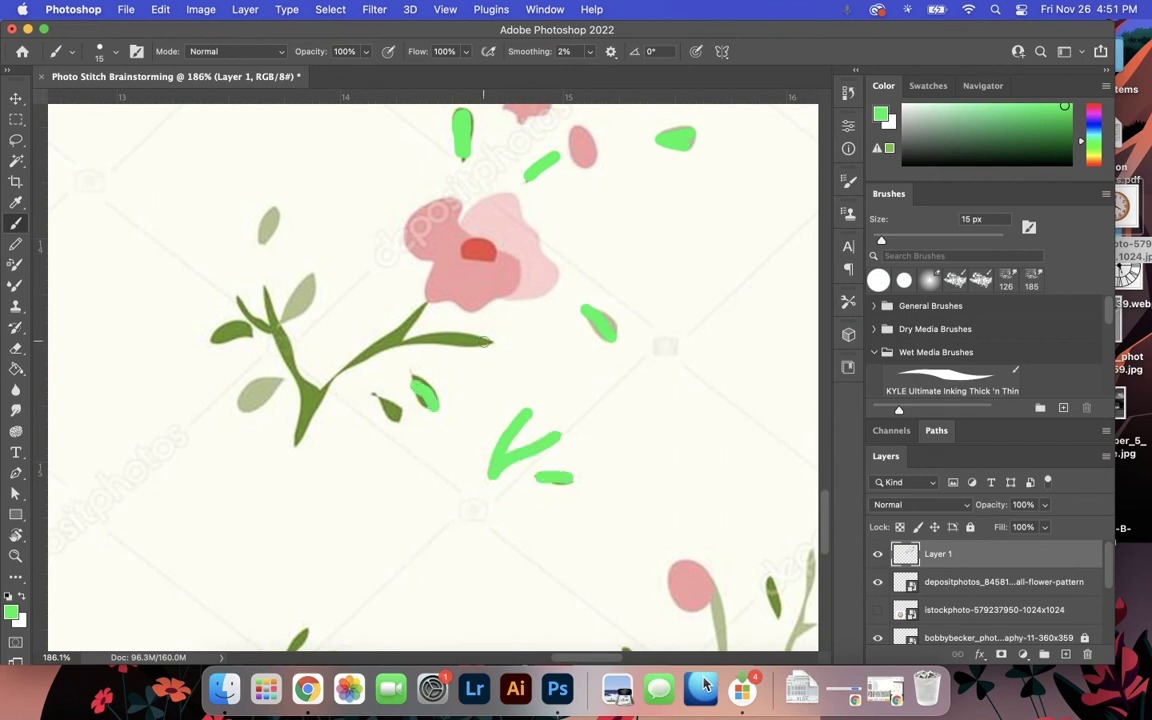
Trace the main stem, its branches and the left leaves in green
{"action": "mouse_move", "coordinate": [485, 341]}
{"action": "left_mouse_down"}
{"action": "mouse_move", "coordinate": [317, 400]}
{"action": "mouse_move", "coordinate": [300, 438]}
{"action": "left_mouse_up"}
{"action": "left_click_drag", "start_coordinate": [425, 304], "coordinate": [378, 348]}
{"action": "left_click_drag", "start_coordinate": [297, 432], "coordinate": [265, 292]}
{"action": "left_click_drag", "start_coordinate": [206, 330], "coordinate": [255, 334]}
{"action": "left_click_drag", "start_coordinate": [292, 312], "coordinate": [308, 282]}
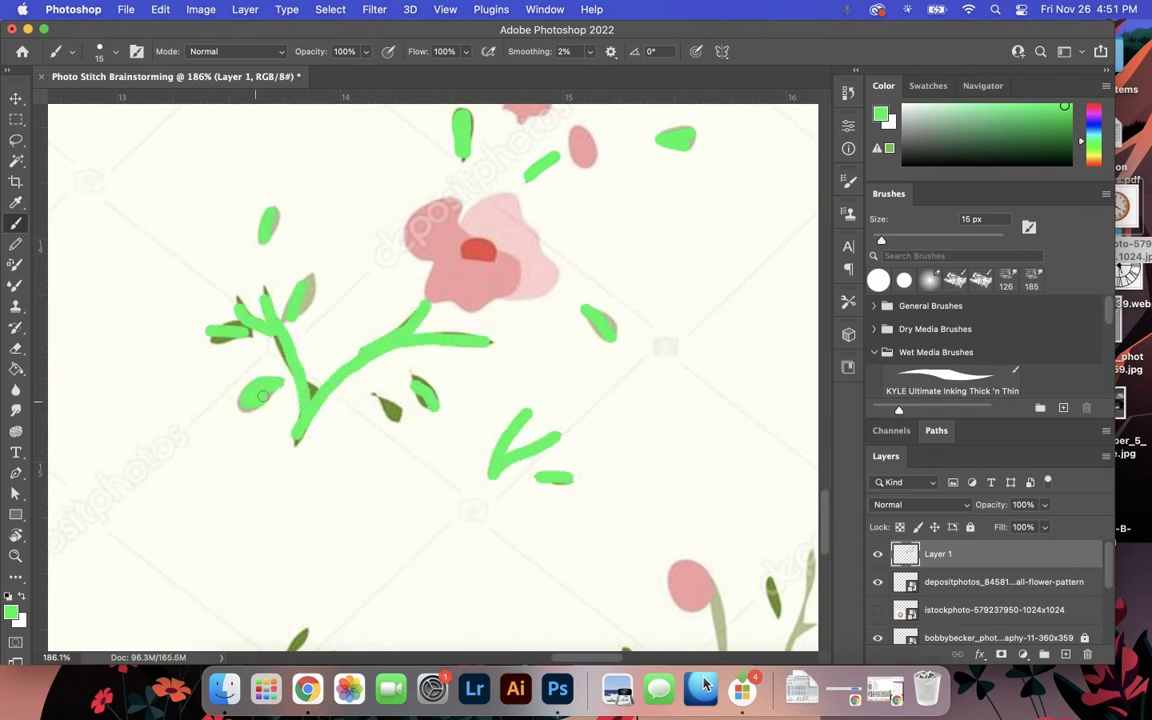
{"action": "left_click_drag", "start_coordinate": [334, 501], "coordinate": [69, 241]}
{"action": "mouse_move", "coordinate": [416, 388]}
{"action": "left_mouse_down"}
{"action": "mouse_move", "coordinate": [446, 347]}
{"action": "mouse_move", "coordinate": [412, 382]}
{"action": "left_mouse_up"}
{"action": "left_click_drag", "start_coordinate": [392, 412], "coordinate": [468, 408]}
{"action": "left_click_drag", "start_coordinate": [470, 292], "coordinate": [485, 405]}
{"action": "left_click_drag", "start_coordinate": [527, 280], "coordinate": [537, 310]}
{"action": "left_click_drag", "start_coordinate": [572, 252], "coordinate": [545, 445]}
{"action": "left_click_drag", "start_coordinate": [315, 460], "coordinate": [430, 245]}
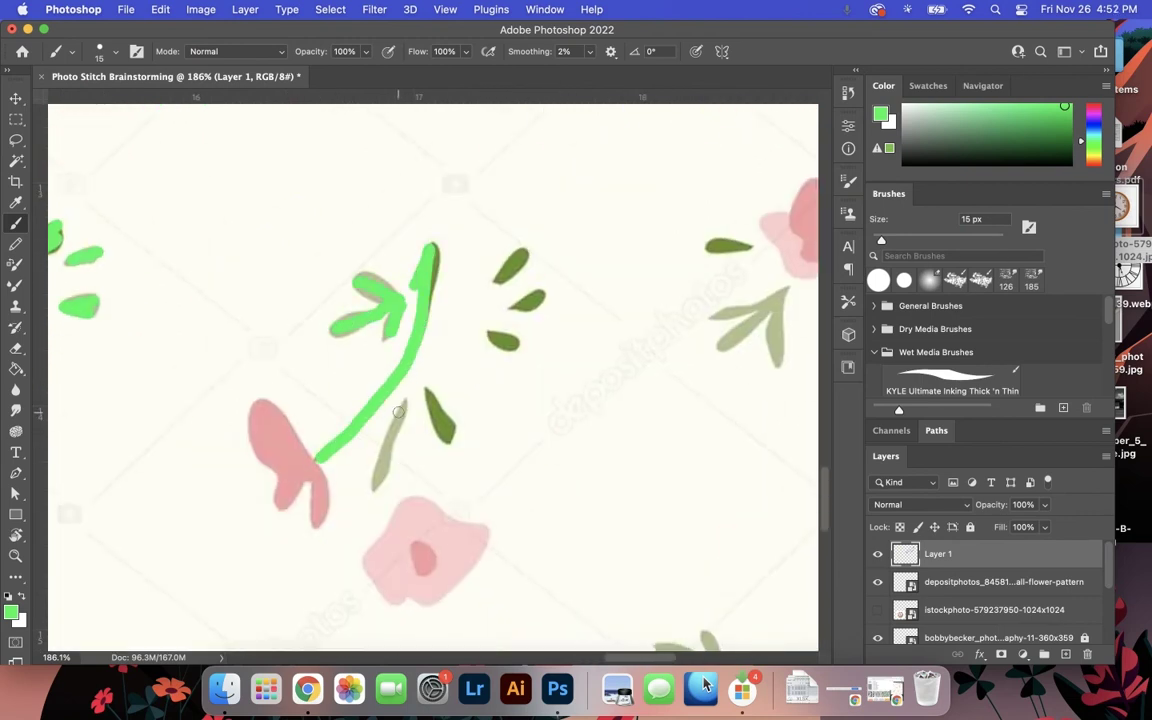
Paint the lower, right and upper leaves bright green
{"action": "left_click_drag", "start_coordinate": [398, 411], "coordinate": [378, 488]}
{"action": "left_click_drag", "start_coordinate": [428, 392], "coordinate": [452, 440]}
{"action": "left_click_drag", "start_coordinate": [495, 282], "coordinate": [525, 252]}
{"action": "left_click_drag", "start_coordinate": [510, 308], "coordinate": [545, 292]}
{"action": "left_click_drag", "start_coordinate": [490, 340], "coordinate": [520, 348]}
{"action": "left_click_drag", "start_coordinate": [785, 298], "coordinate": [535, 358]}
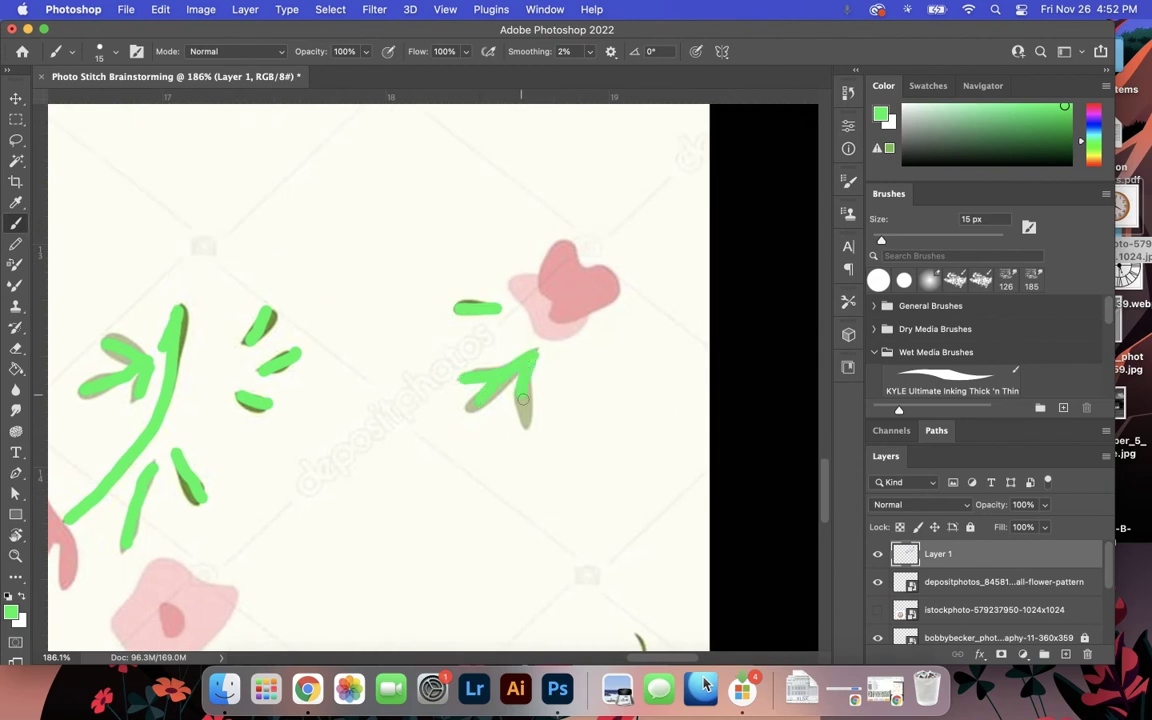
{"action": "scroll", "coordinate": [522, 398], "scroll_direction": "down", "scroll_amount": 10}
Paint the olive leaves near the red flower and at bottom left bright green
{"action": "left_click_drag", "start_coordinate": [485, 447], "coordinate": [522, 462]}
{"action": "left_click_drag", "start_coordinate": [547, 420], "coordinate": [577, 434]}
{"action": "left_click_drag", "start_coordinate": [590, 455], "coordinate": [619, 477]}
{"action": "left_click_drag", "start_coordinate": [205, 492], "coordinate": [197, 533]}
{"action": "left_click_drag", "start_coordinate": [230, 535], "coordinate": [244, 522]}
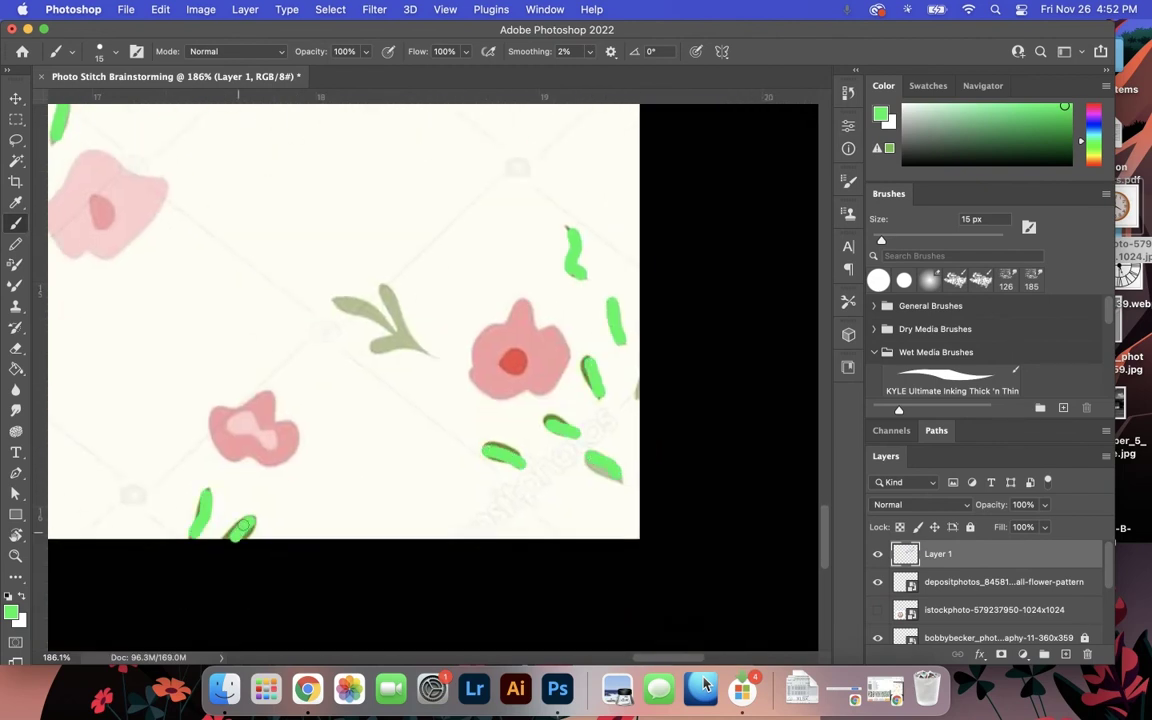
{"action": "scroll", "coordinate": [244, 522], "scroll_direction": "up", "scroll_amount": 3}
{"action": "scroll", "coordinate": [400, 420], "scroll_direction": "down", "scroll_amount": 6}
{"action": "left_click_drag", "start_coordinate": [416, 398], "coordinate": [418, 430]}
{"action": "left_click_drag", "start_coordinate": [452, 415], "coordinate": [475, 440]}
{"action": "left_click_drag", "start_coordinate": [567, 350], "coordinate": [557, 371]}
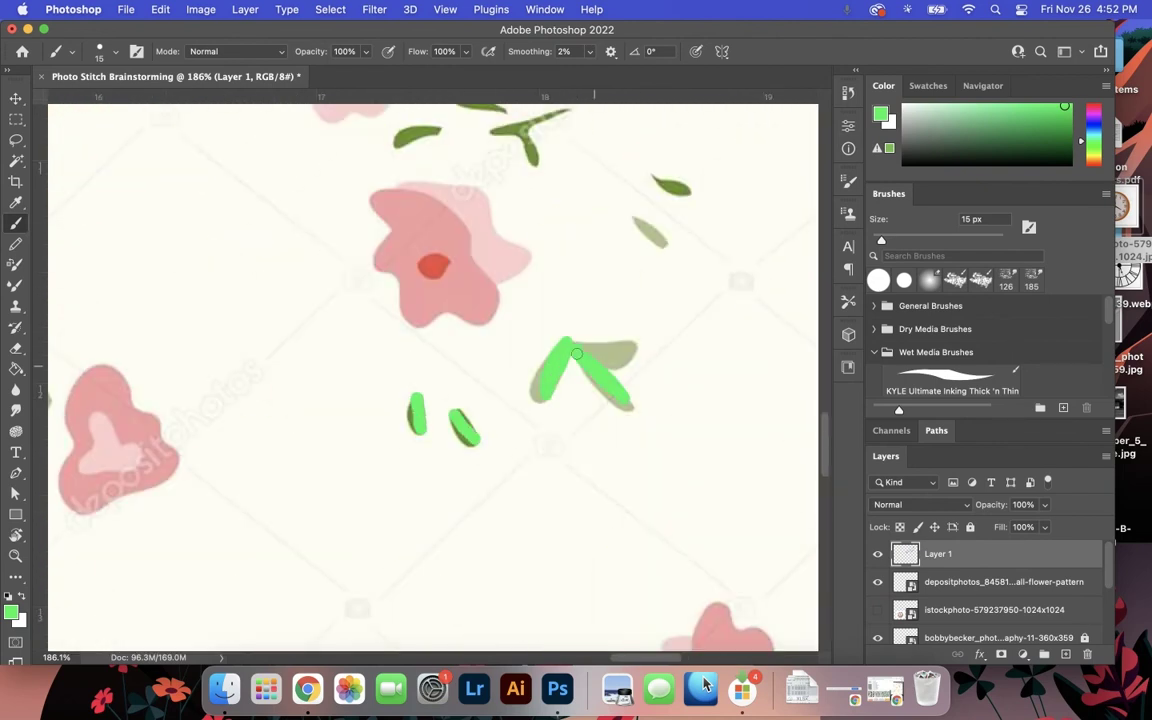
Paint more leaves across the pattern green
{"action": "scroll", "coordinate": [635, 249], "scroll_direction": "up", "scroll_amount": 8}
{"action": "scroll", "coordinate": [635, 249], "scroll_direction": "left", "scroll_amount": 4}
{"action": "left_click_drag", "start_coordinate": [745, 308], "coordinate": [752, 335]}
{"action": "left_click_drag", "start_coordinate": [160, 300], "coordinate": [185, 405]}
{"action": "scroll", "coordinate": [185, 405], "scroll_direction": "up", "scroll_amount": 6}
{"action": "scroll", "coordinate": [185, 405], "scroll_direction": "right", "scroll_amount": 5}
{"action": "left_click_drag", "start_coordinate": [355, 338], "coordinate": [380, 305]}
{"action": "left_click_drag", "start_coordinate": [295, 335], "coordinate": [320, 312]}
{"action": "mouse_move", "coordinate": [540, 345]}
{"action": "left_mouse_down"}
{"action": "mouse_move", "coordinate": [419, 402]}
{"action": "mouse_move", "coordinate": [386, 387]}
{"action": "left_mouse_up"}
Paint the olive leaves and stem bright green, then begin yellow petals on the red-centred flower
{"action": "left_click_drag", "start_coordinate": [372, 375], "coordinate": [470, 384]}
{"action": "left_click_drag", "start_coordinate": [395, 392], "coordinate": [478, 450]}
{"action": "left_click_drag", "start_coordinate": [404, 413], "coordinate": [426, 456]}
{"action": "left_click_drag", "start_coordinate": [488, 413], "coordinate": [536, 424]}
{"action": "left_click_drag", "start_coordinate": [1089, 146], "coordinate": [1097, 156]}
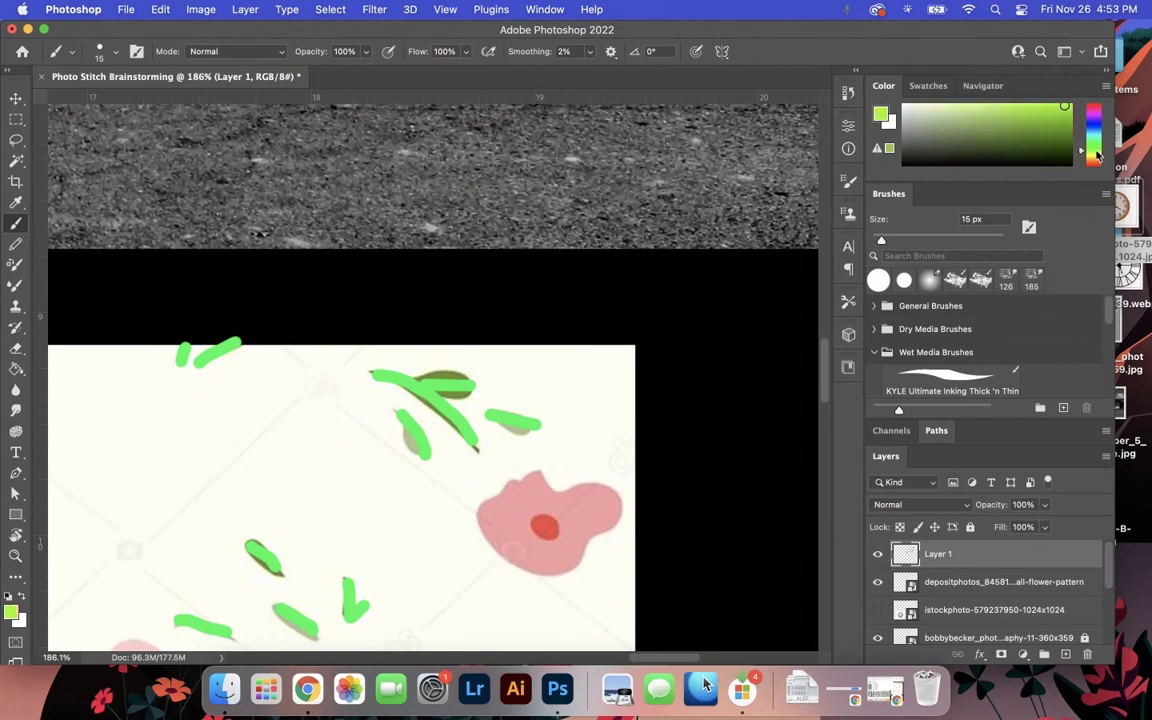
{"action": "mouse_move", "coordinate": [556, 506]}
{"action": "left_mouse_down"}
{"action": "mouse_move", "coordinate": [602, 492]}
{"action": "mouse_move", "coordinate": [600, 540]}
{"action": "mouse_move", "coordinate": [500, 515]}
{"action": "mouse_move", "coordinate": [592, 524]}
{"action": "left_mouse_up"}
Trace loose yellow petal outlines over five pink blossoms on Layer 1
{"action": "scroll", "coordinate": [500, 470], "scroll_direction": "down", "scroll_amount": 10}
{"action": "scroll", "coordinate": [500, 470], "scroll_direction": "left", "scroll_amount": 7}
{"action": "mouse_move", "coordinate": [540, 360]}
{"action": "left_mouse_down"}
{"action": "mouse_move", "coordinate": [560, 330]}
{"action": "mouse_move", "coordinate": [500, 390]}
{"action": "mouse_move", "coordinate": [531, 315]}
{"action": "left_mouse_up"}
{"action": "mouse_move", "coordinate": [440, 160]}
{"action": "left_mouse_down"}
{"action": "mouse_move", "coordinate": [450, 140]}
{"action": "mouse_move", "coordinate": [395, 167]}
{"action": "left_mouse_up"}
{"action": "scroll", "coordinate": [400, 250], "scroll_direction": "down", "scroll_amount": 5}
{"action": "scroll", "coordinate": [400, 250], "scroll_direction": "left", "scroll_amount": 5}
{"action": "left_click_drag", "start_coordinate": [440, 290], "coordinate": [420, 387]}
{"action": "scroll", "coordinate": [430, 480], "scroll_direction": "right", "scroll_amount": 6}
{"action": "scroll", "coordinate": [430, 480], "scroll_direction": "down", "scroll_amount": 1}
{"action": "left_click_drag", "start_coordinate": [500, 270], "coordinate": [520, 320]}
{"action": "scroll", "coordinate": [430, 400], "scroll_direction": "left", "scroll_amount": 12}
{"action": "scroll", "coordinate": [430, 400], "scroll_direction": "up", "scroll_amount": 5}
{"action": "mouse_move", "coordinate": [450, 340]}
{"action": "left_mouse_down"}
{"action": "mouse_move", "coordinate": [443, 296]}
{"action": "mouse_move", "coordinate": [424, 329]}
{"action": "mouse_move", "coordinate": [400, 290]}
{"action": "mouse_move", "coordinate": [392, 340]}
{"action": "mouse_move", "coordinate": [340, 385]}
{"action": "mouse_move", "coordinate": [300, 380]}
{"action": "left_mouse_up"}
Add yellow petals to four more pink blossoms, starting on a lower one
{"action": "scroll", "coordinate": [386, 373], "scroll_direction": "up", "scroll_amount": 1}
{"action": "scroll", "coordinate": [386, 373], "scroll_direction": "up", "scroll_amount": 5}
{"action": "scroll", "coordinate": [386, 373], "scroll_direction": "left", "scroll_amount": 1}
{"action": "scroll", "coordinate": [392, 340], "scroll_direction": "up", "scroll_amount": 5}
{"action": "scroll", "coordinate": [400, 380], "scroll_direction": "left", "scroll_amount": 5}
{"action": "scroll", "coordinate": [430, 330], "scroll_direction": "down", "scroll_amount": 1}
{"action": "left_click_drag", "start_coordinate": [430, 300], "coordinate": [420, 340]}
{"action": "scroll", "coordinate": [430, 300], "scroll_direction": "right", "scroll_amount": 5}
{"action": "mouse_move", "coordinate": [430, 225]}
{"action": "left_mouse_down"}
{"action": "mouse_move", "coordinate": [448, 301]}
{"action": "mouse_move", "coordinate": [365, 260]}
{"action": "left_mouse_up"}
{"action": "scroll", "coordinate": [430, 300], "scroll_direction": "right", "scroll_amount": 5}
{"action": "mouse_move", "coordinate": [485, 275]}
{"action": "left_mouse_down"}
{"action": "mouse_move", "coordinate": [430, 250]}
{"action": "mouse_move", "coordinate": [380, 290]}
{"action": "left_mouse_up"}
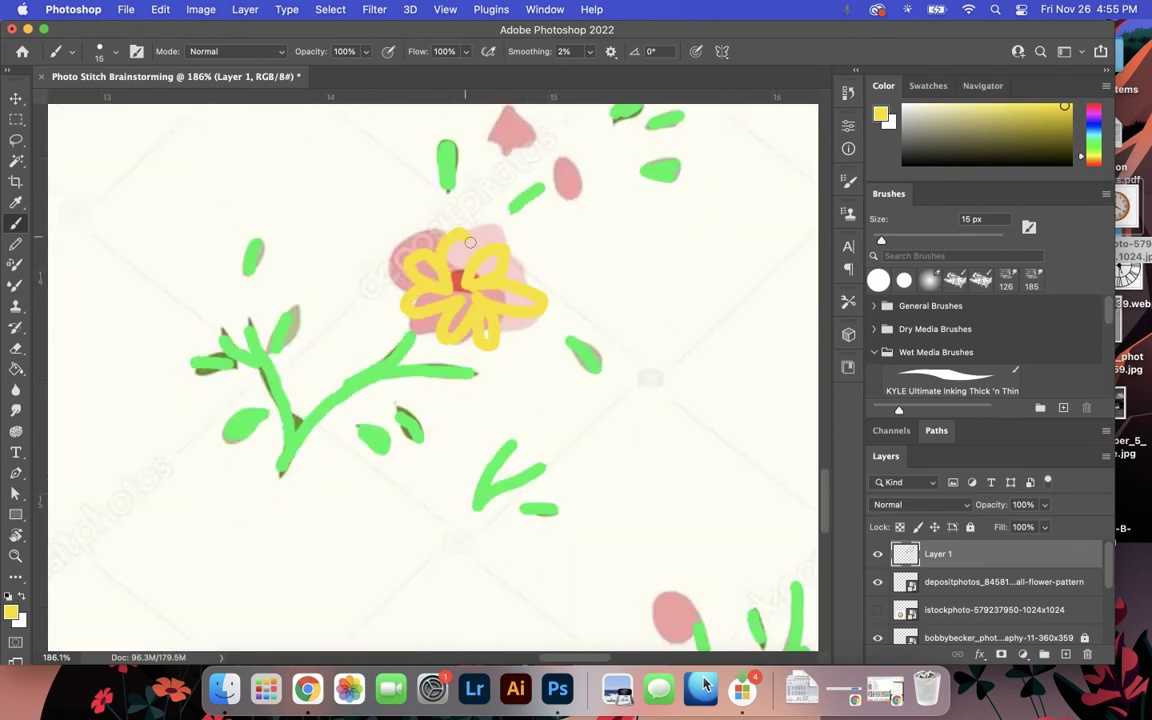
{"action": "scroll", "coordinate": [430, 300], "scroll_direction": "right", "scroll_amount": 3}
{"action": "scroll", "coordinate": [430, 300], "scroll_direction": "down", "scroll_amount": 3}
{"action": "left_click_drag", "start_coordinate": [535, 460], "coordinate": [540, 490]}
Paint yellow petals on the remaining pink blossoms, including the top and right flowers
{"action": "scroll", "coordinate": [491, 380], "scroll_direction": "down", "scroll_amount": 3}
{"action": "left_click_drag", "start_coordinate": [300, 440], "coordinate": [290, 470]}
{"action": "scroll", "coordinate": [419, 334], "scroll_direction": "up", "scroll_amount": 2}
{"action": "left_click_drag", "start_coordinate": [585, 225], "coordinate": [526, 291]}
{"action": "left_click_drag", "start_coordinate": [480, 225], "coordinate": [370, 110]}
{"action": "left_click_drag", "start_coordinate": [680, 380], "coordinate": [620, 440]}
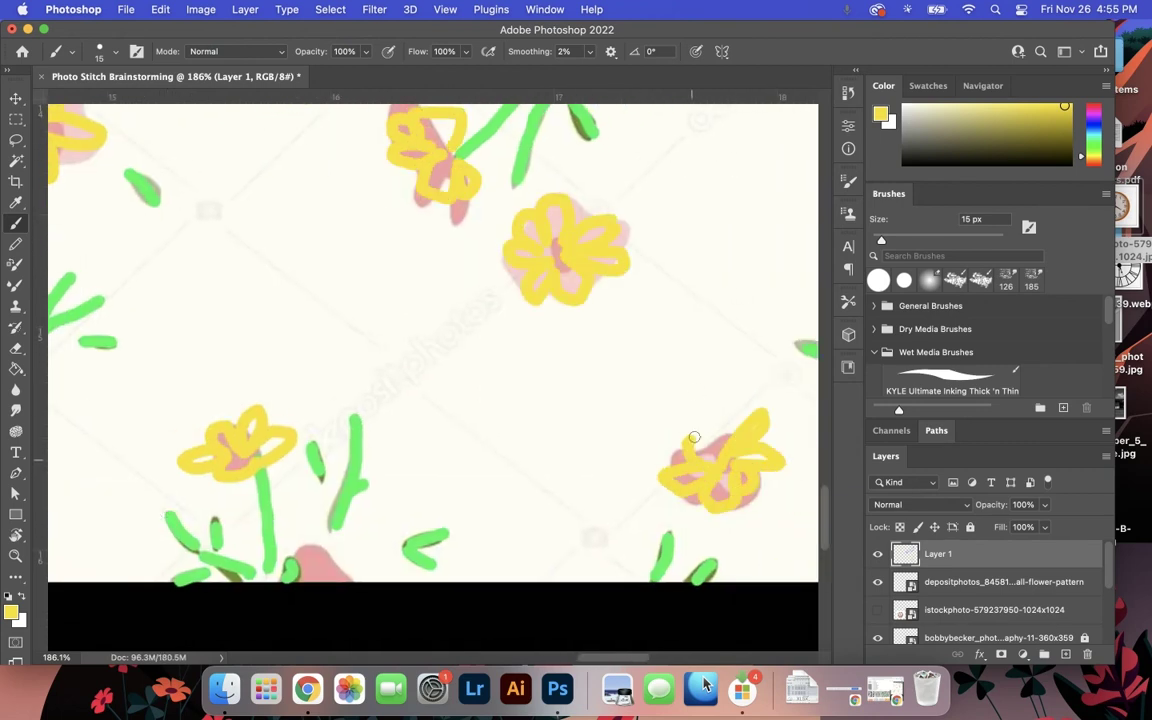
{"action": "scroll", "coordinate": [438, 269], "scroll_direction": "right", "scroll_amount": 5}
{"action": "scroll", "coordinate": [438, 269], "scroll_direction": "up", "scroll_amount": 2}
{"action": "scroll", "coordinate": [438, 269], "scroll_direction": "right", "scroll_amount": 4}
{"action": "scroll", "coordinate": [440, 330], "scroll_direction": "left", "scroll_amount": 8}
{"action": "left_click_drag", "start_coordinate": [440, 335], "coordinate": [400, 390]}
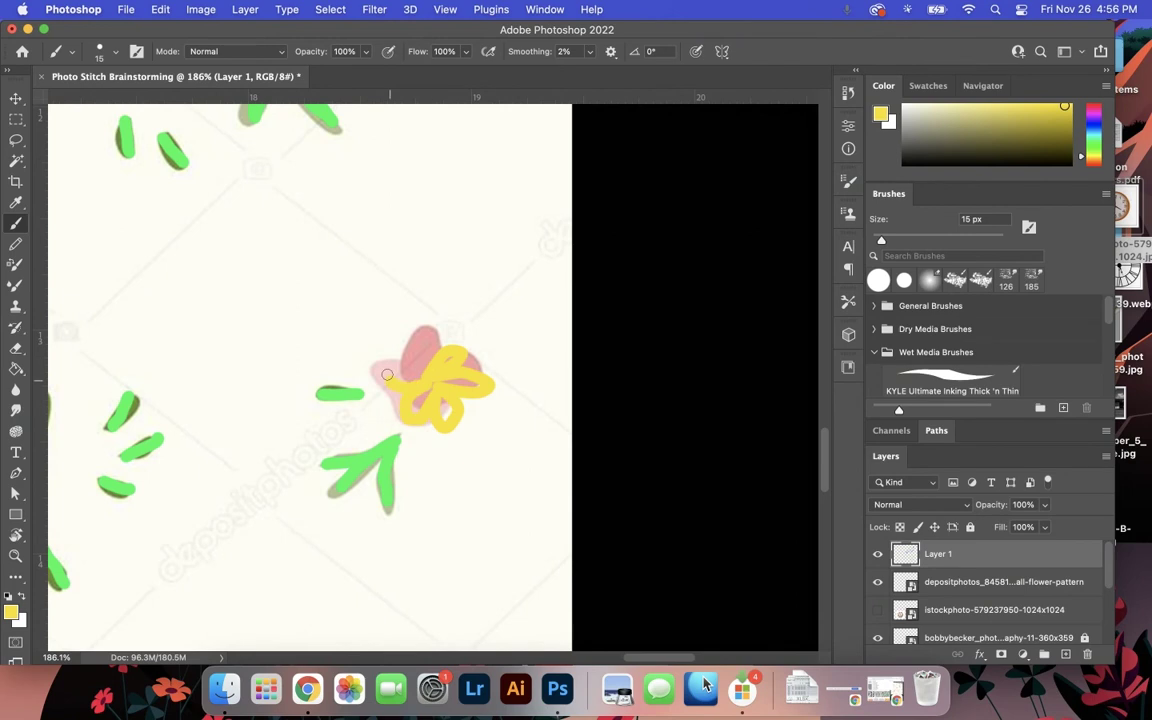
{"action": "scroll", "coordinate": [676, 411], "scroll_direction": "right", "scroll_amount": 3}
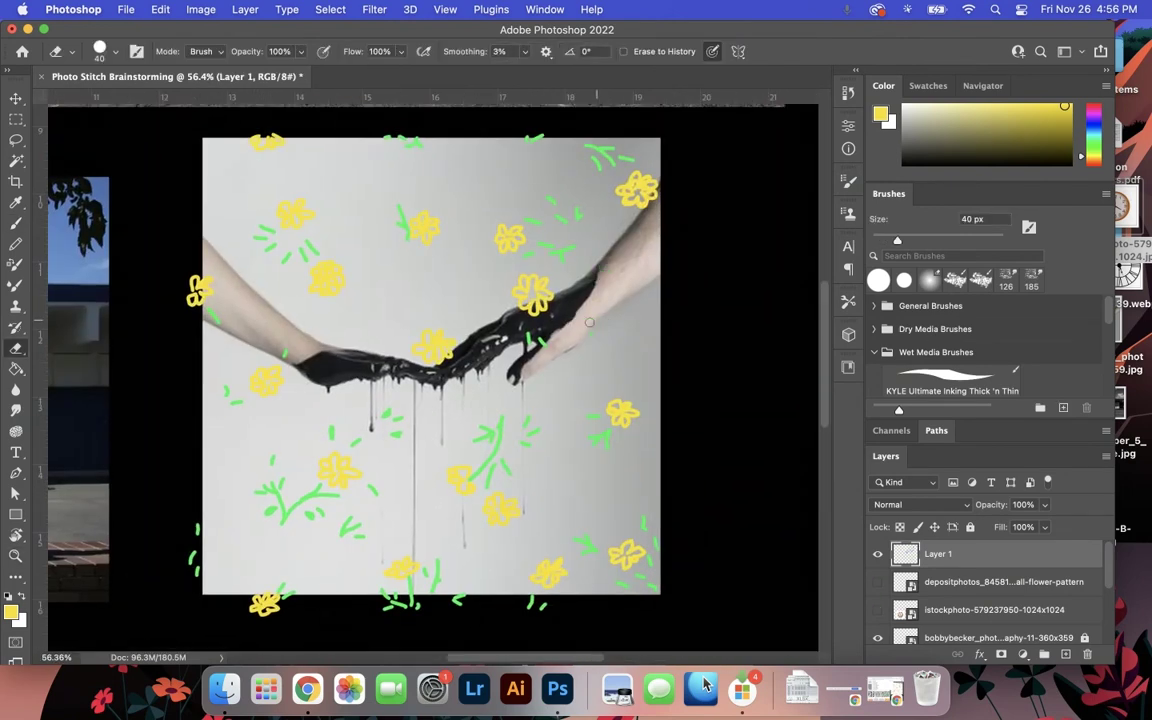
Erase the yellow flower overlapping the black-painted hand with an enlarged eraser
{"action": "left_click_drag", "start_coordinate": [590, 322], "coordinate": [540, 303]}
{"action": "key", "text": "bracketright"}
{"action": "key", "text": "bracketright"}
{"action": "key", "text": "bracketright"}
{"action": "key", "text": "bracketright"}
{"action": "key", "text": "bracketright"}
{"action": "key", "text": "bracketright"}
{"action": "scroll", "coordinate": [180, 400], "scroll_direction": "right", "scroll_amount": 5}
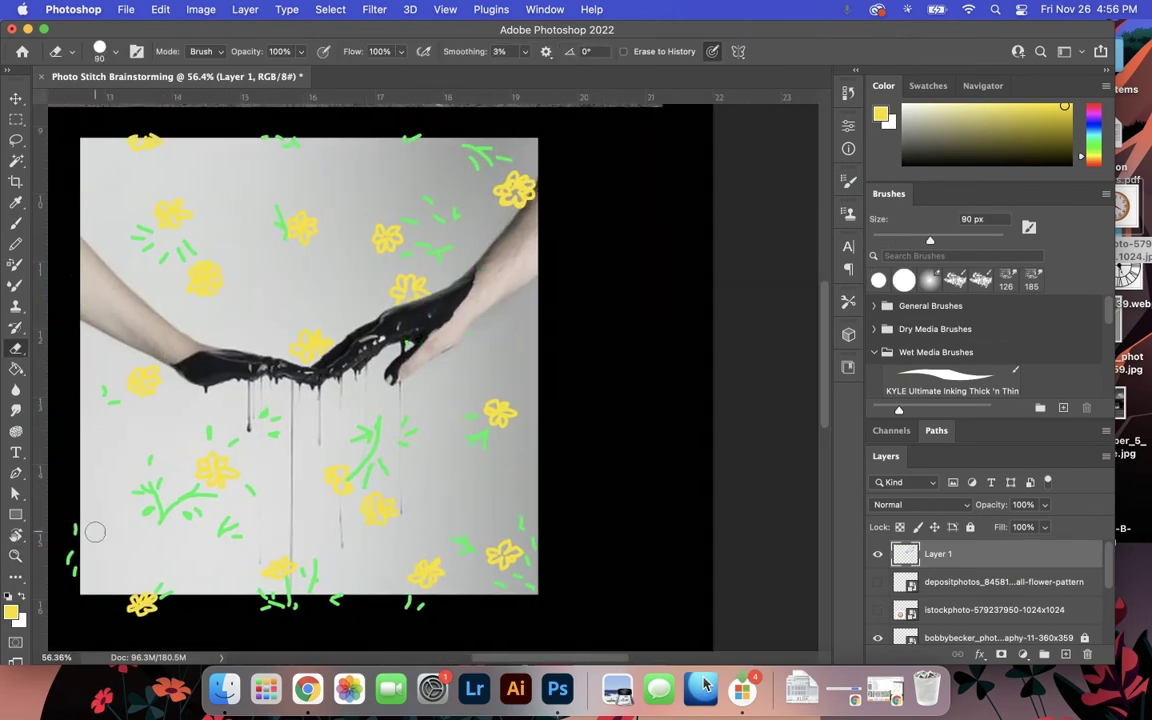
{"action": "scroll", "coordinate": [572, 302], "scroll_direction": "left", "scroll_amount": 5}
{"action": "scroll", "coordinate": [572, 302], "scroll_direction": "up", "scroll_amount": 2}
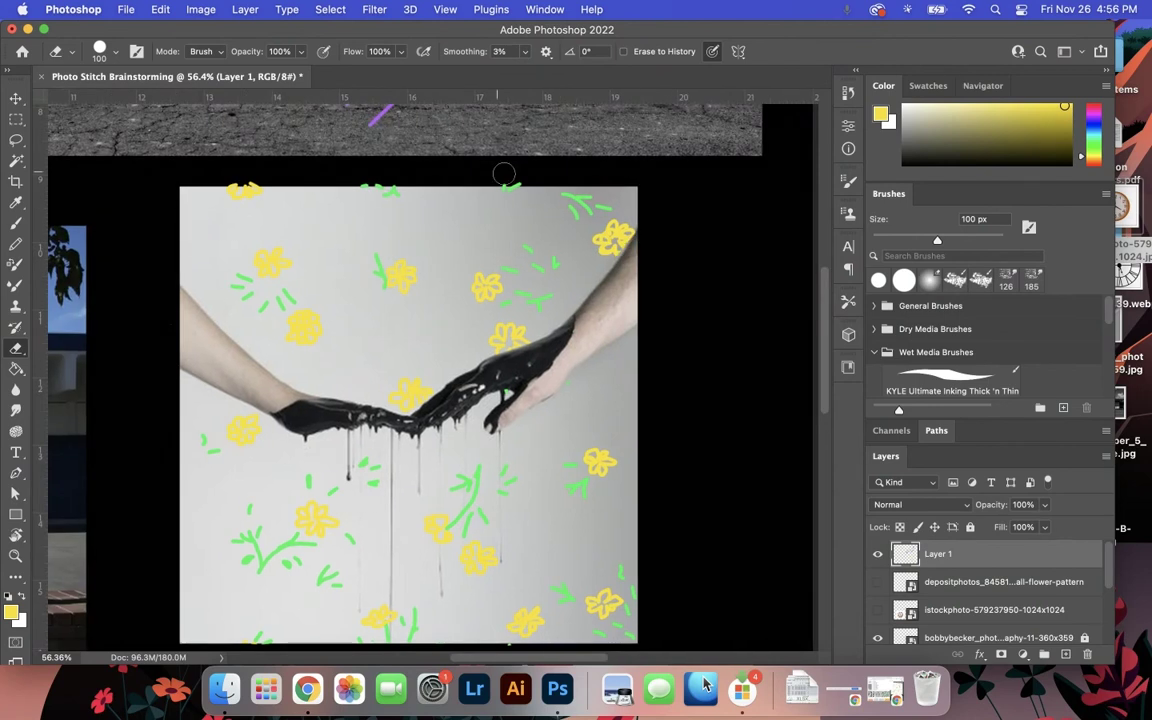
Return to the Brush with green paint, then zoom out to view the whole collage
{"action": "key", "text": "b"}
{"action": "scroll", "coordinate": [300, 195], "scroll_direction": "right", "scroll_amount": 2}
{"action": "key", "text": "x"}
{"action": "scroll", "coordinate": [400, 230], "scroll_direction": "down", "scroll_amount": 1}
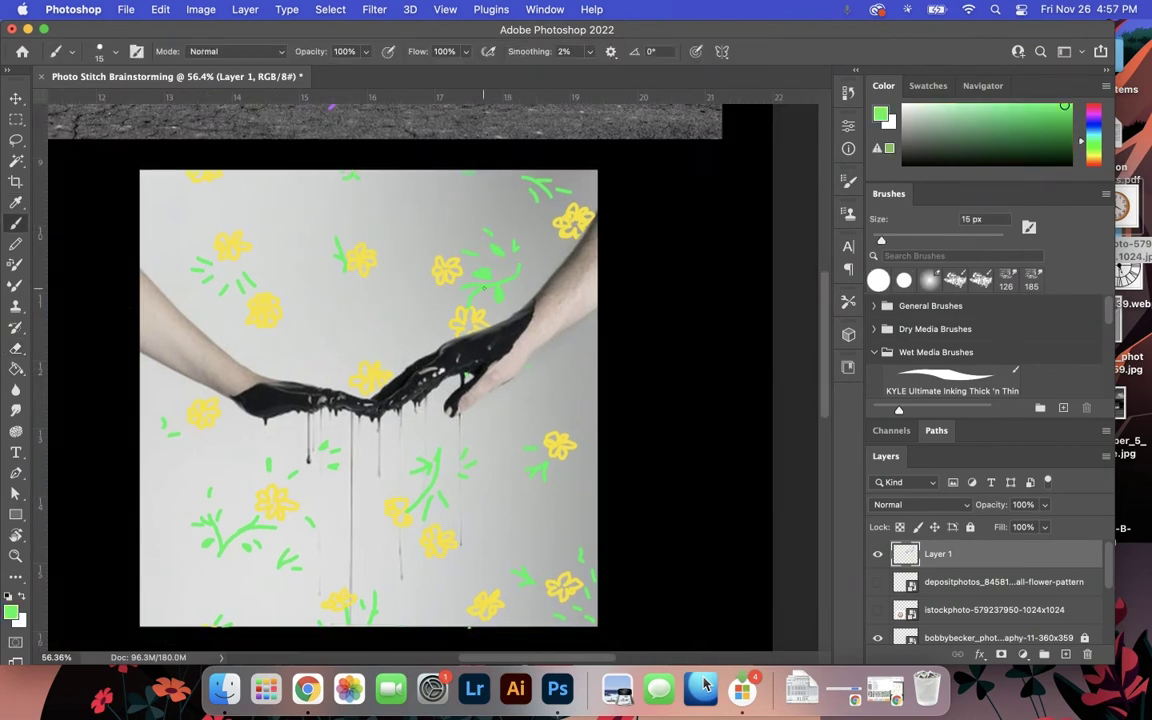
{"action": "scroll", "coordinate": [381, 432], "scroll_direction": "down", "scroll_amount": 1}
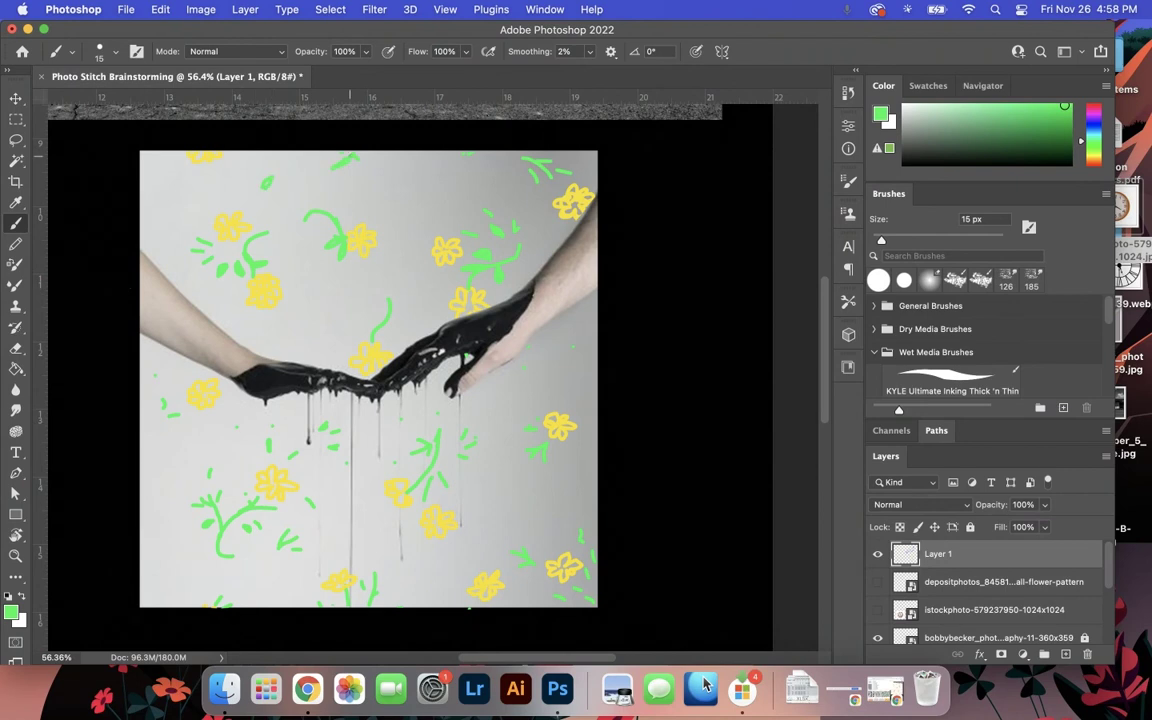
{"action": "key", "text": "z"}
{"action": "scroll", "coordinate": [468, 267], "scroll_direction": "down", "scroll_amount": 4}
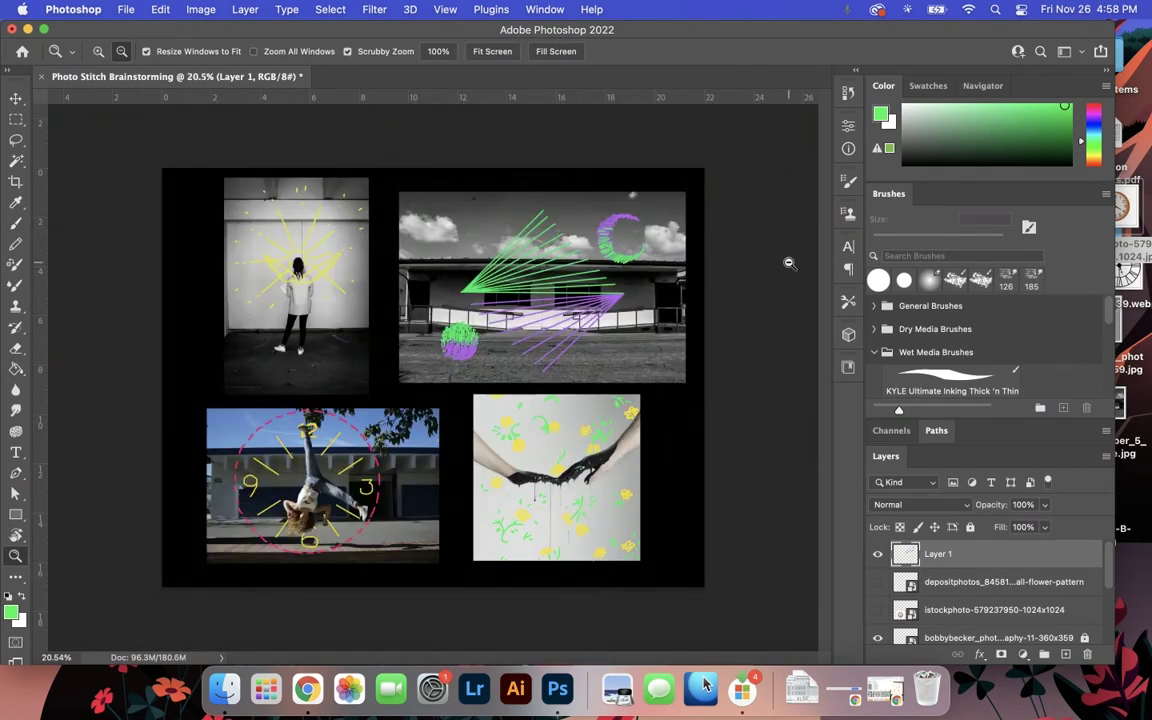
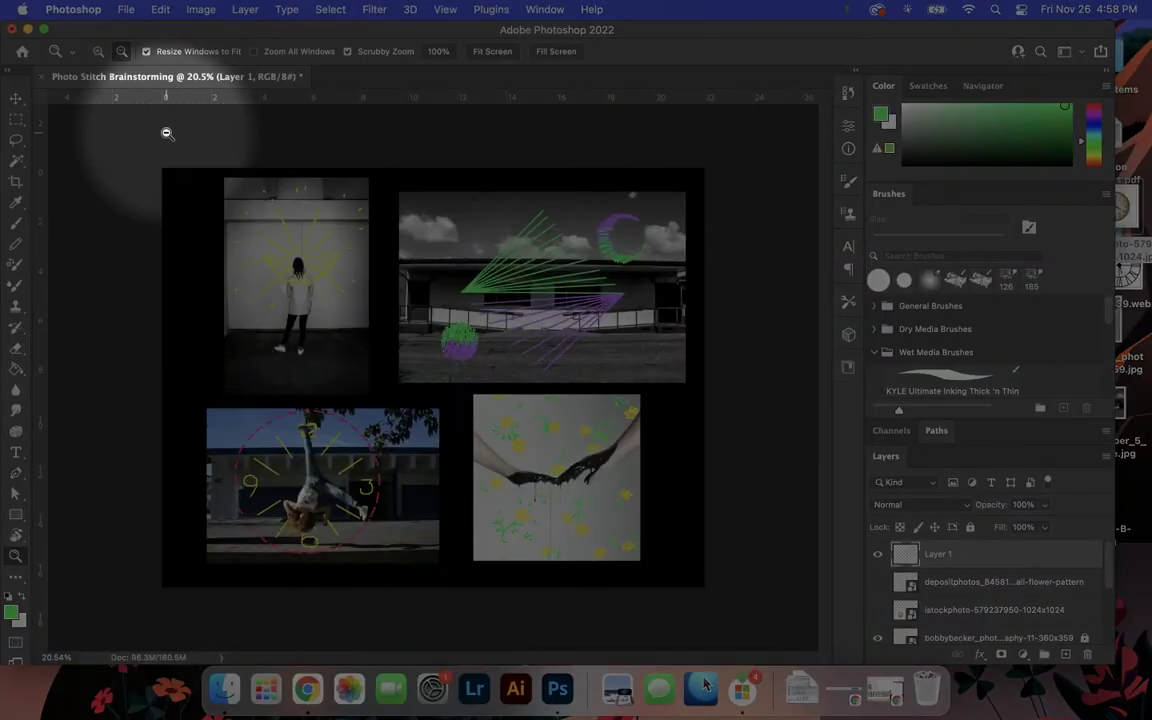
Export the collage with Export As as a Great-quality JPG at 6600 × 5100 px
{"action": "left_click", "coordinate": [126, 10]}
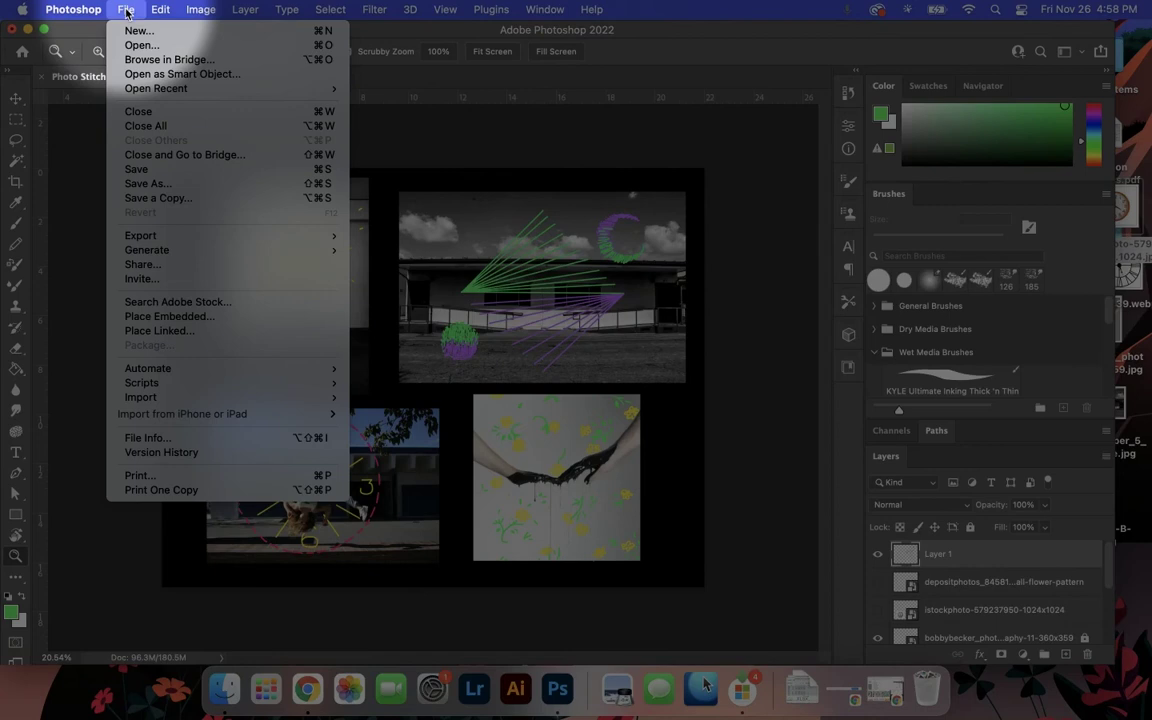
{"action": "mouse_move", "coordinate": [170, 238]}
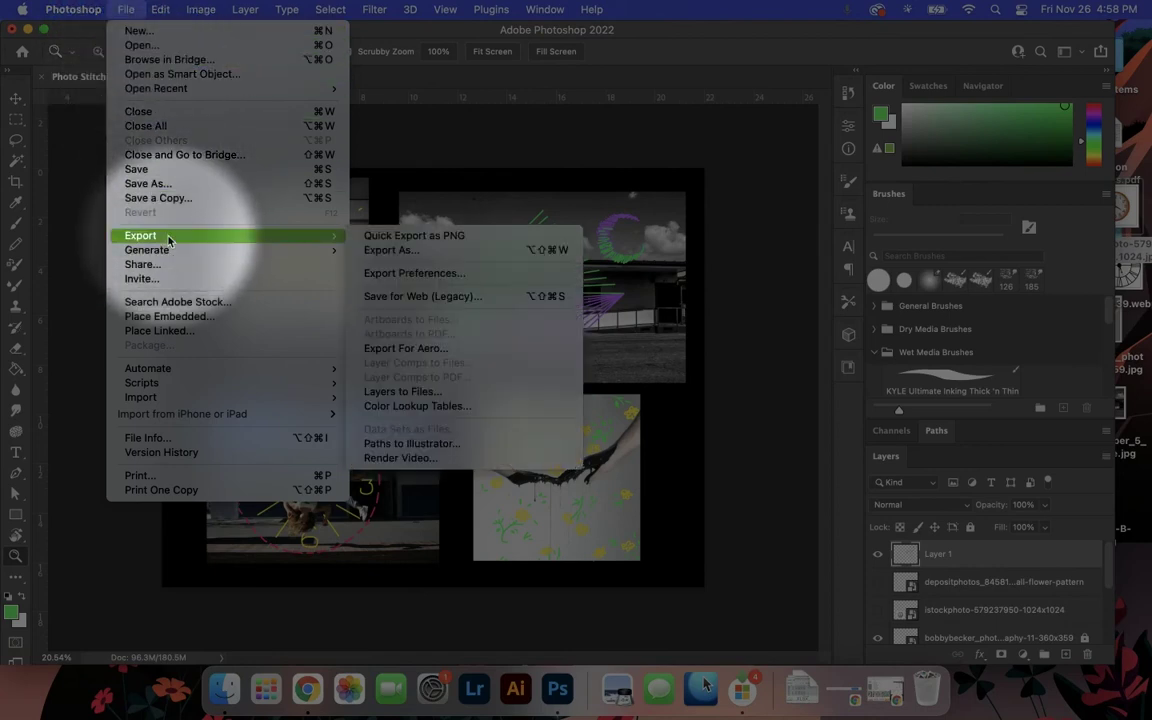
{"action": "left_click", "coordinate": [390, 250]}
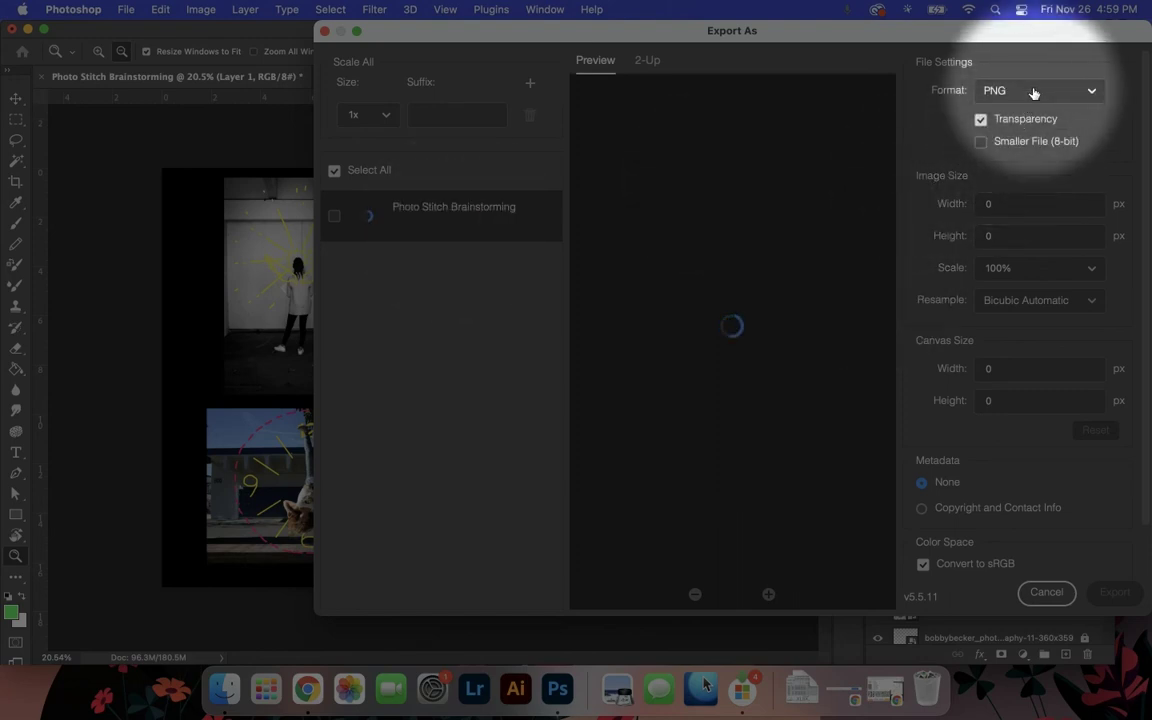
{"action": "scroll", "coordinate": [1057, 92], "scroll_direction": "down", "scroll_amount": 2}
{"action": "scroll", "coordinate": [1057, 92], "scroll_direction": "up", "scroll_amount": 2}
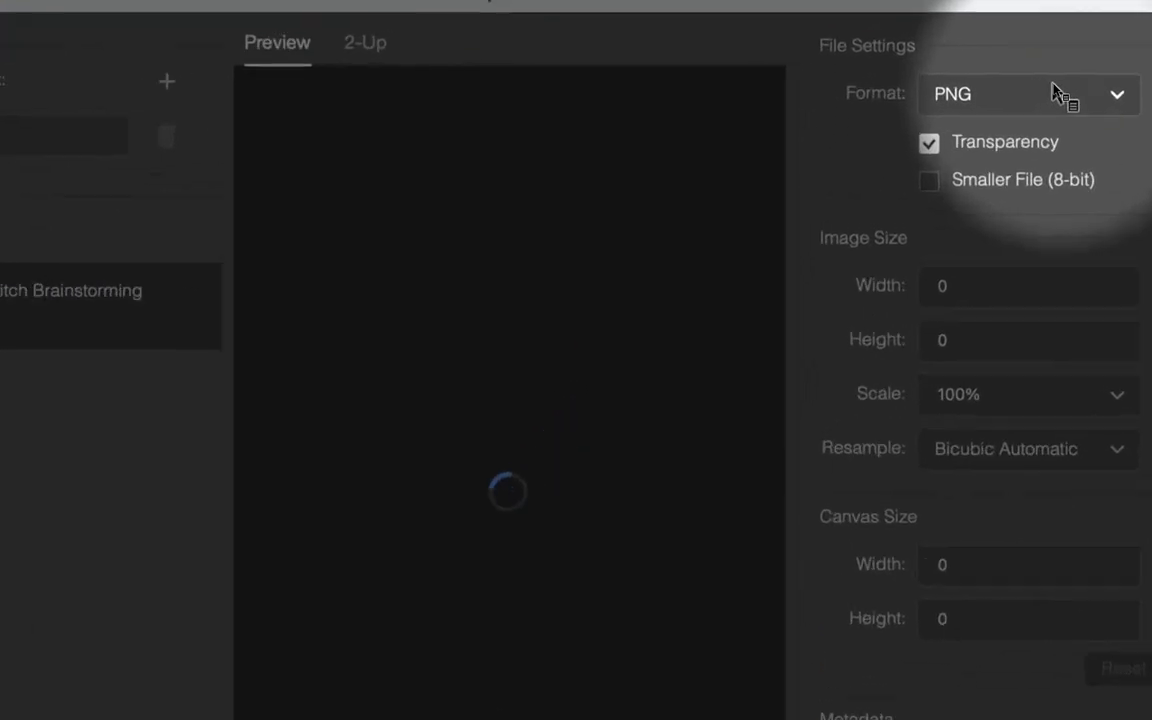
{"action": "left_click", "coordinate": [1083, 103]}
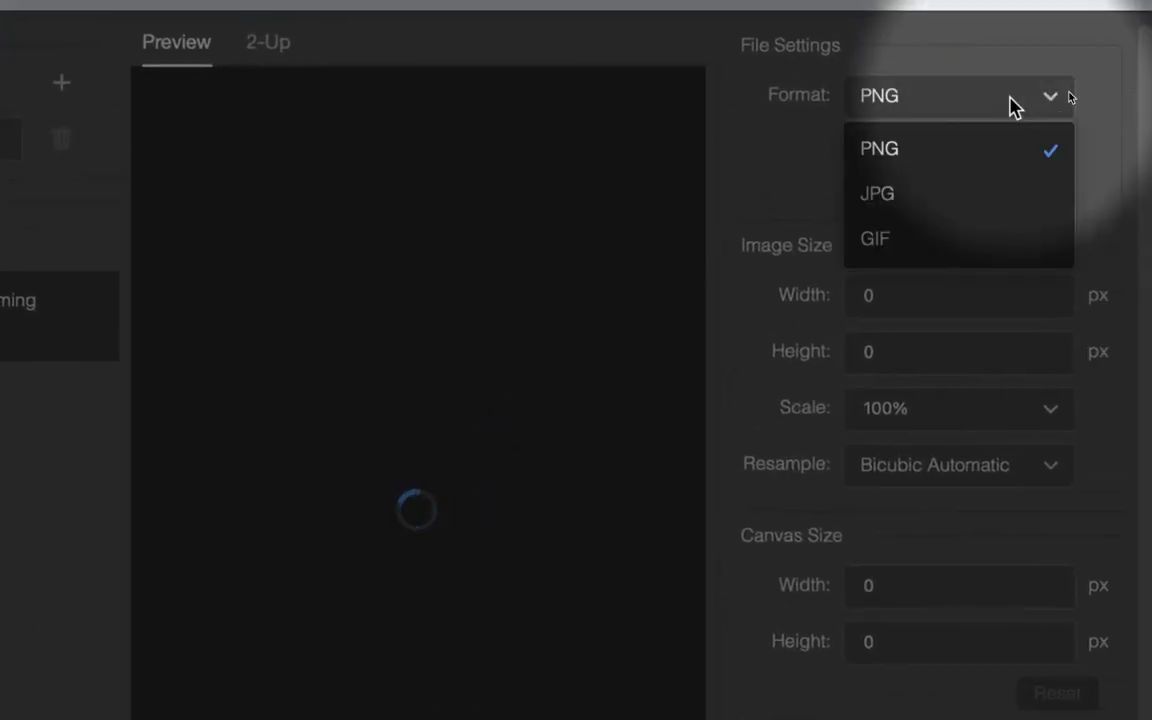
{"action": "left_click", "coordinate": [938, 194]}
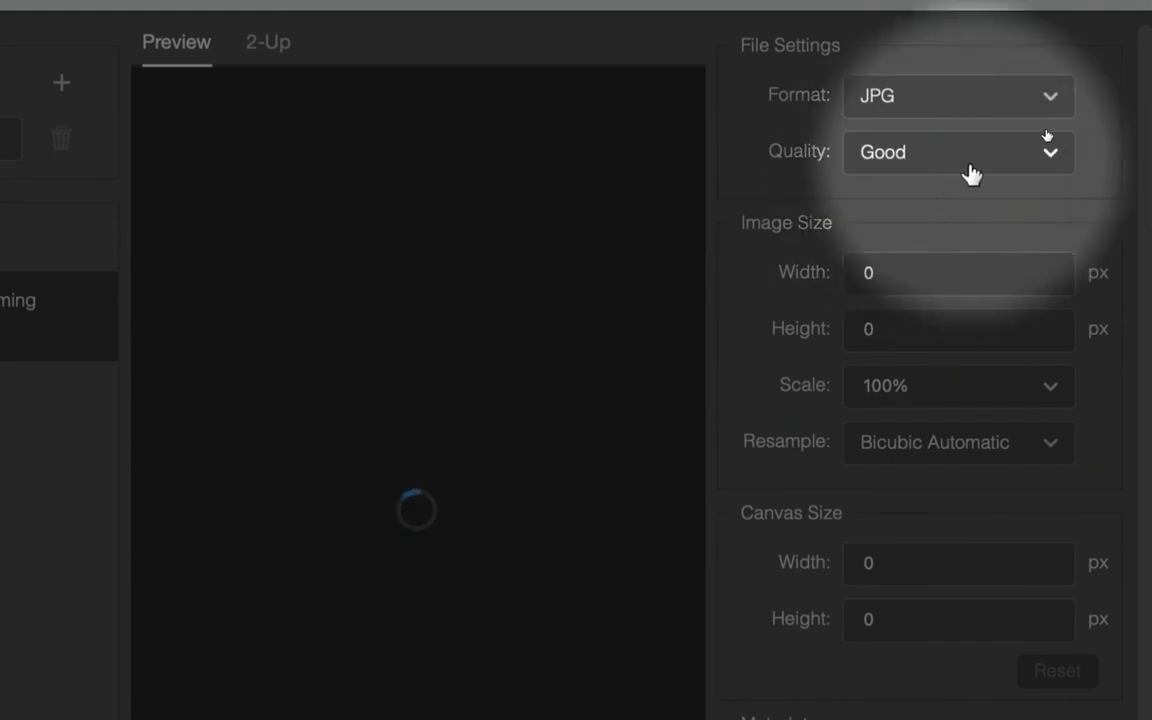
{"action": "left_click", "coordinate": [969, 165]}
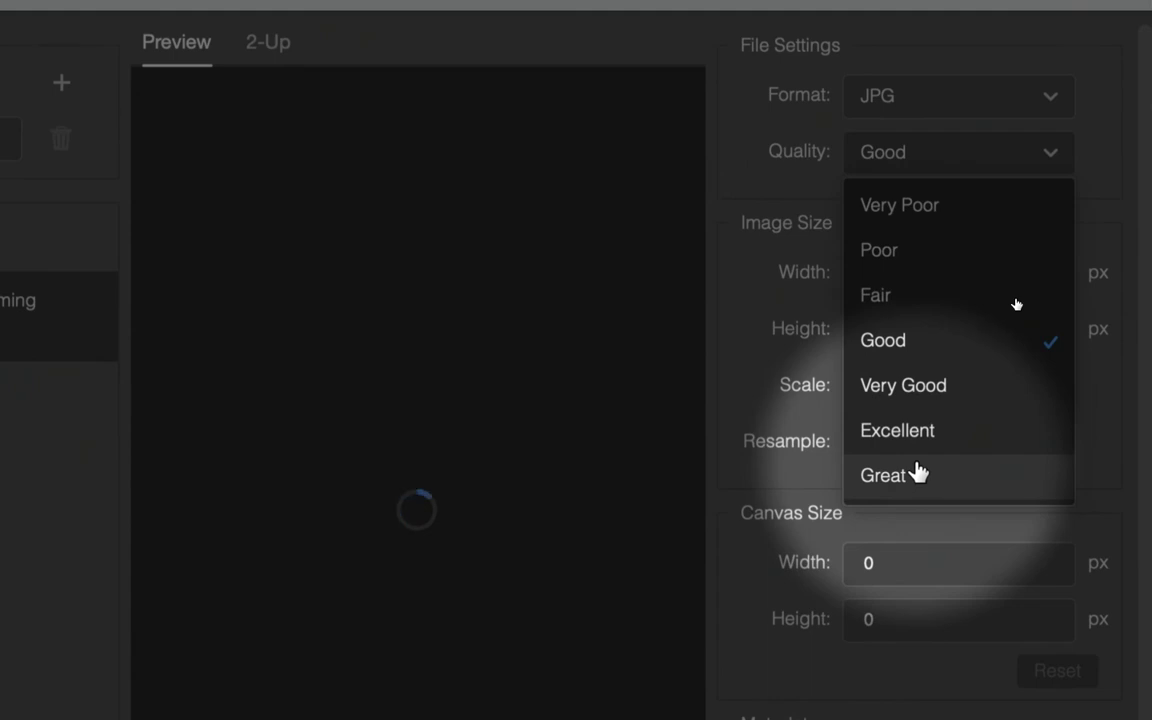
{"action": "left_click", "coordinate": [918, 474]}
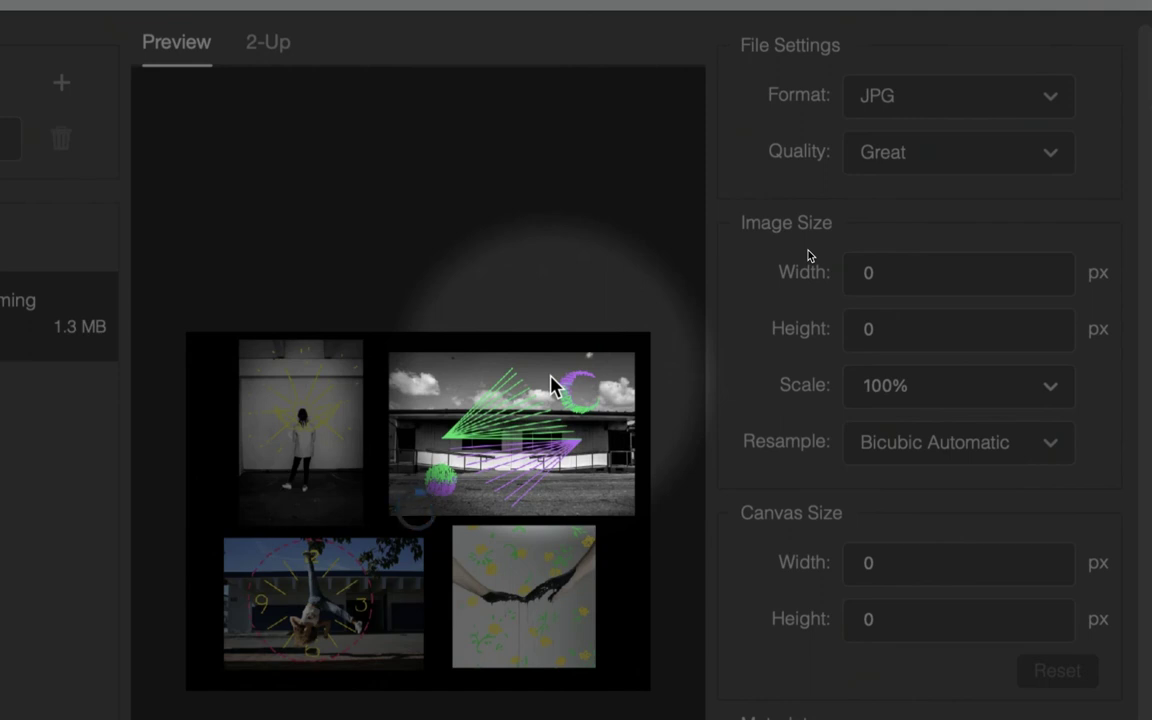
{"action": "scroll", "coordinate": [977, 612], "scroll_direction": "down", "scroll_amount": 2}
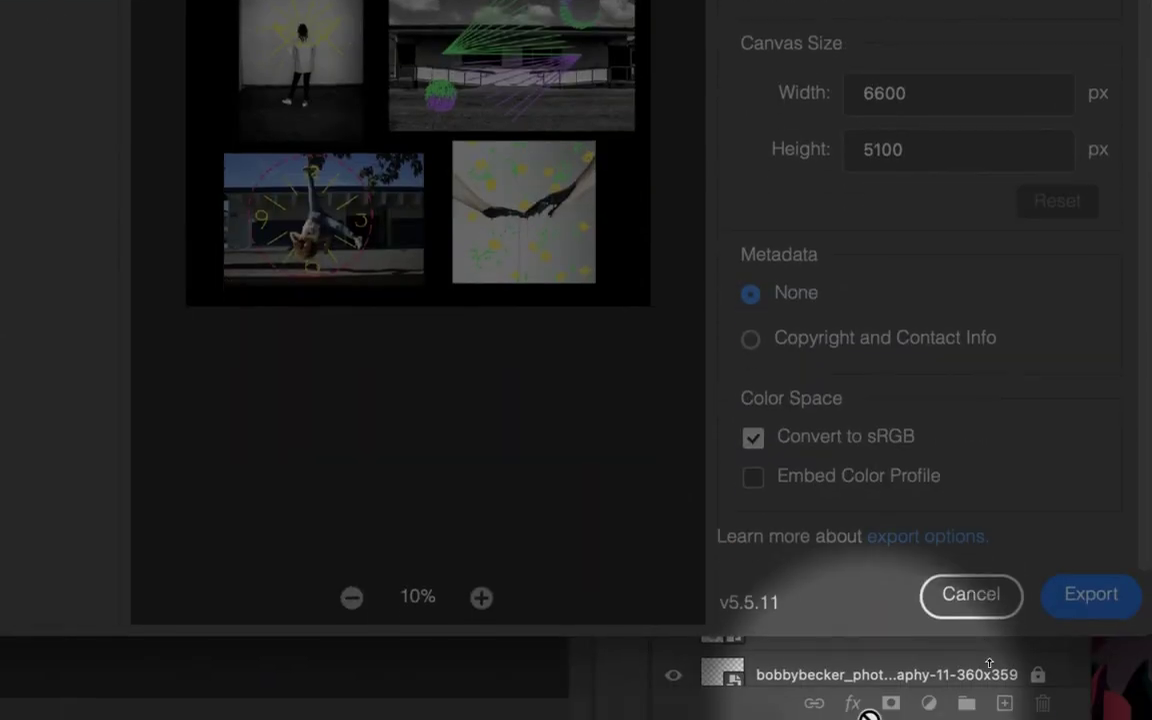
{"action": "left_click", "coordinate": [1087, 574]}
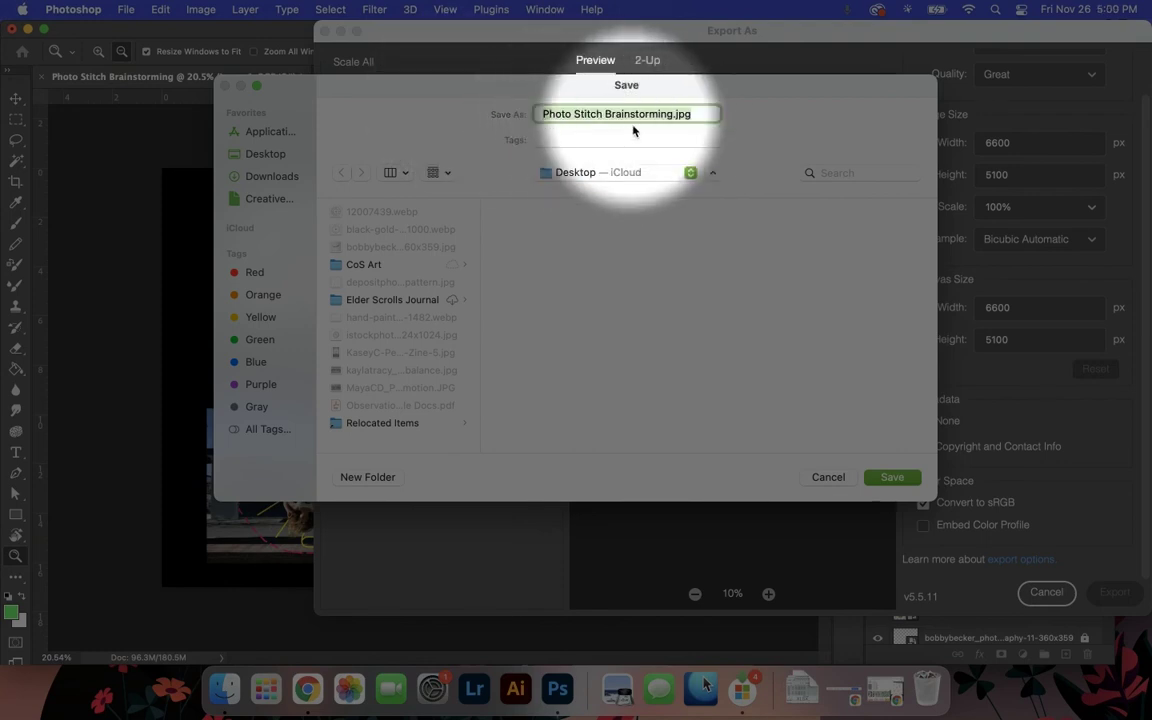
Keep the name Photo Stitch Brainstorming.jpg, choose Desktop as the location and save
{"action": "left_click", "coordinate": [578, 184]}
{"action": "left_click", "coordinate": [635, 175]}
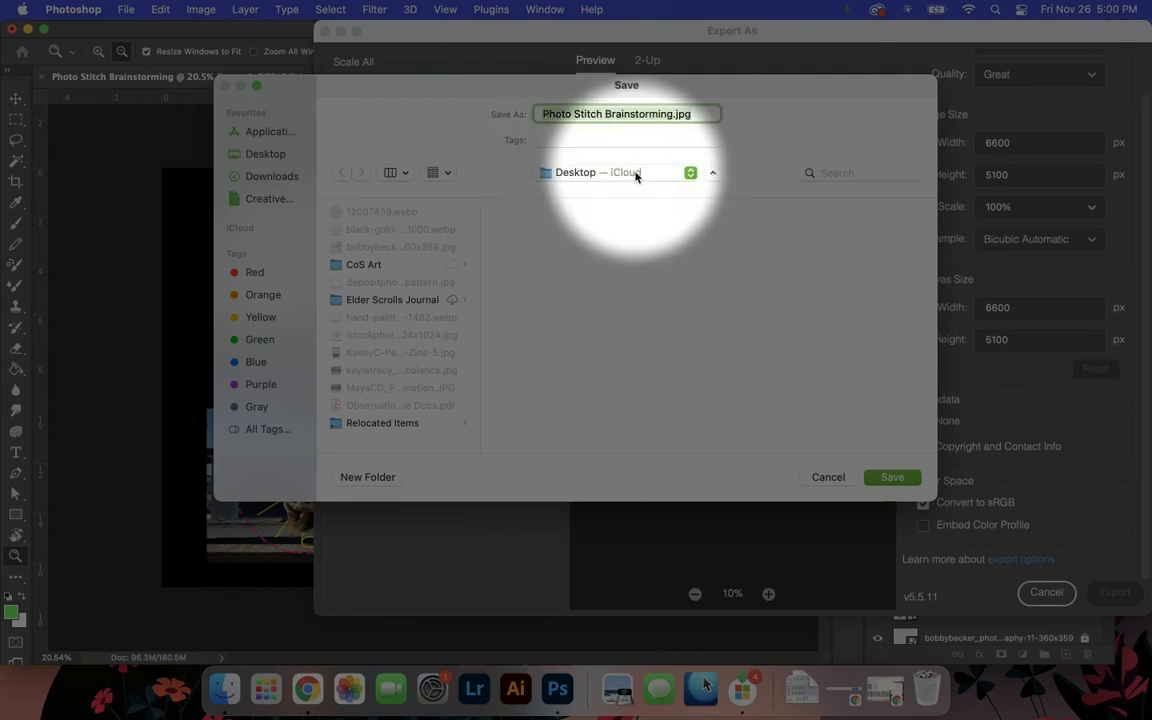
{"action": "left_click", "coordinate": [892, 478]}
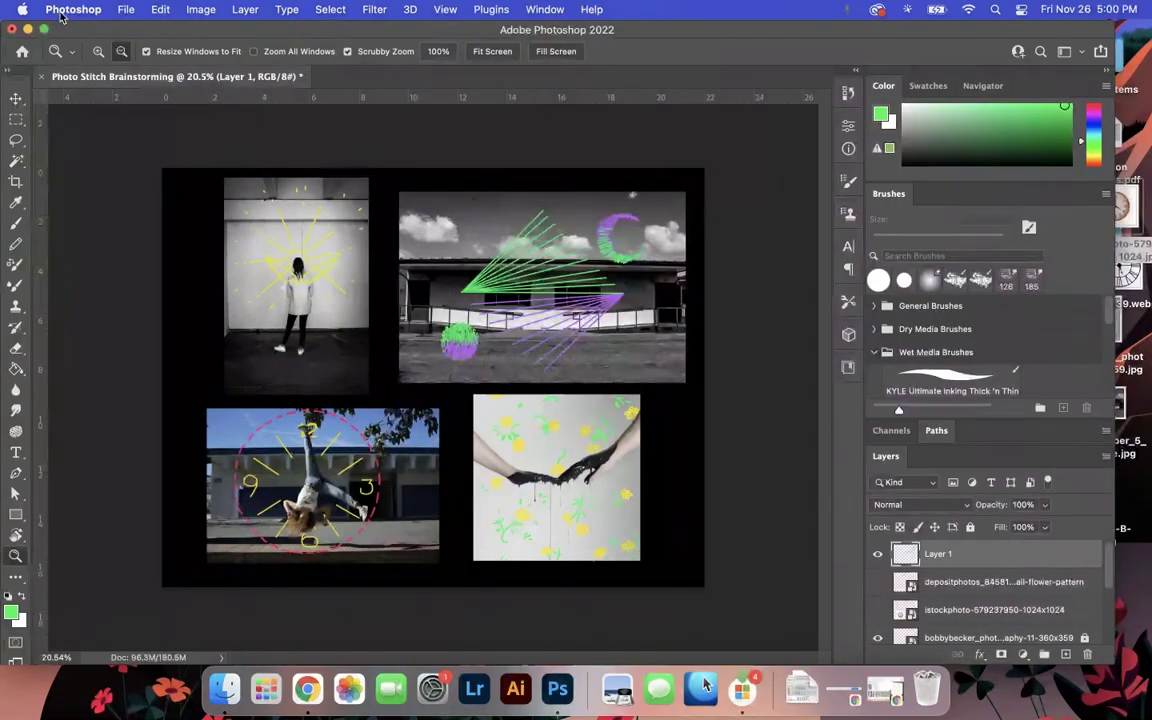
{"action": "left_click", "coordinate": [27, 29]}
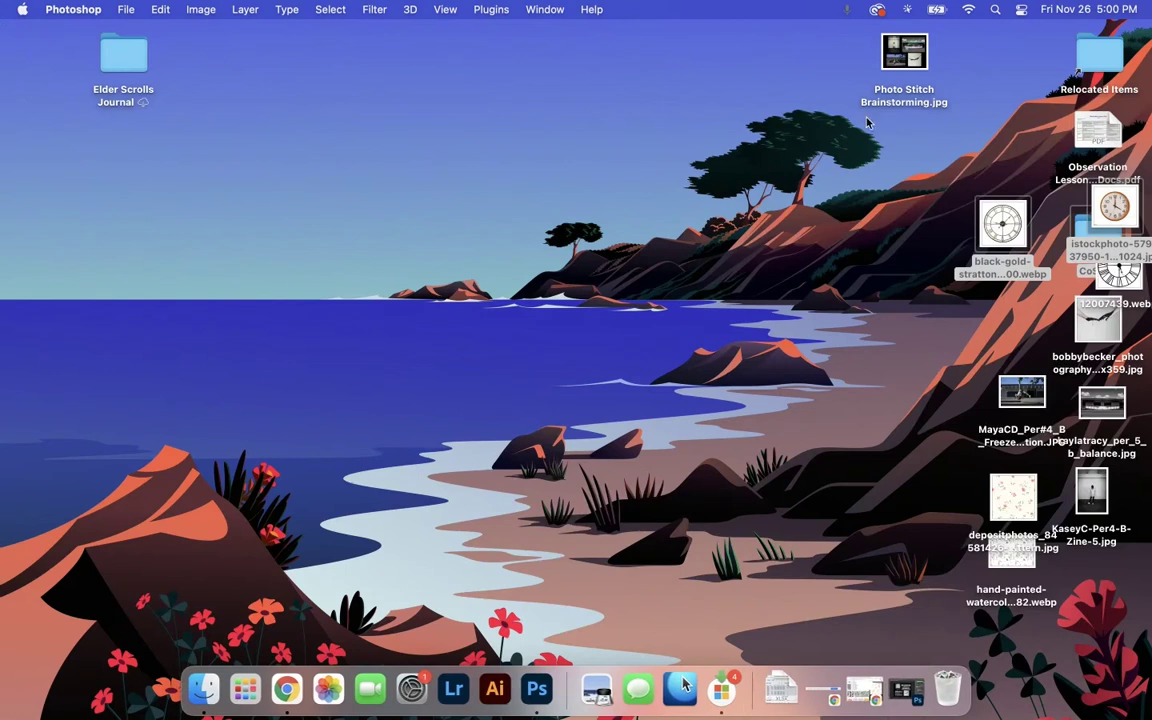
{"action": "double_click", "coordinate": [904, 55]}
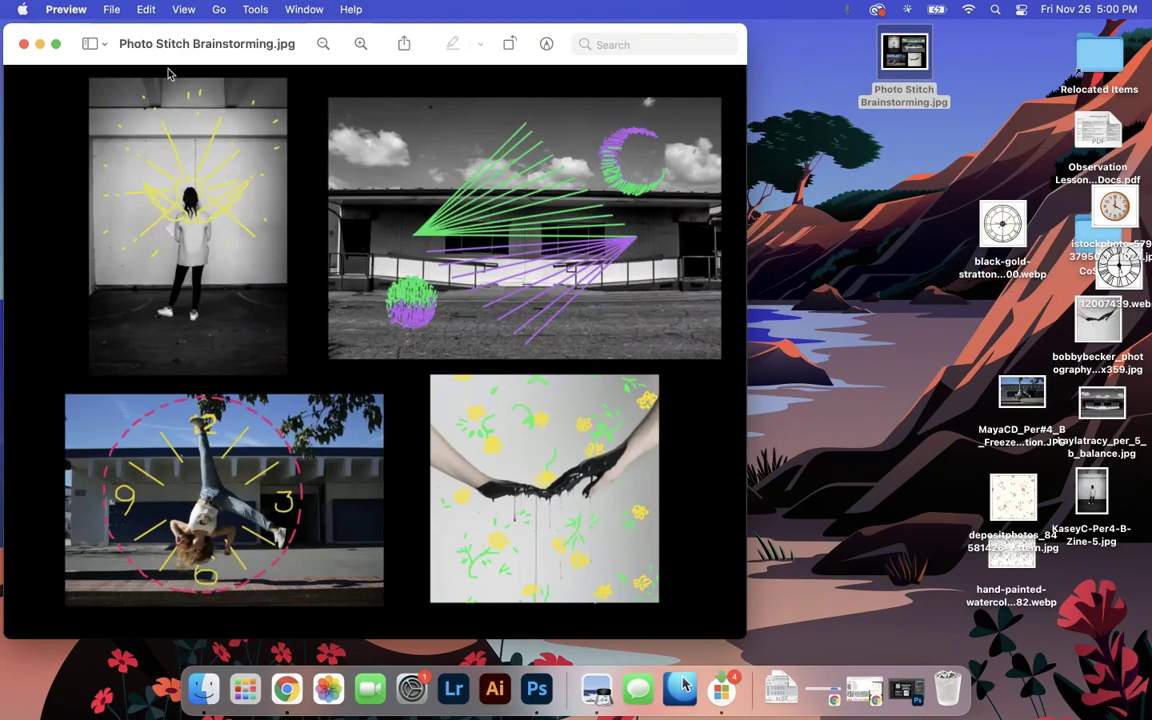
{"action": "left_click", "coordinate": [24, 45]}
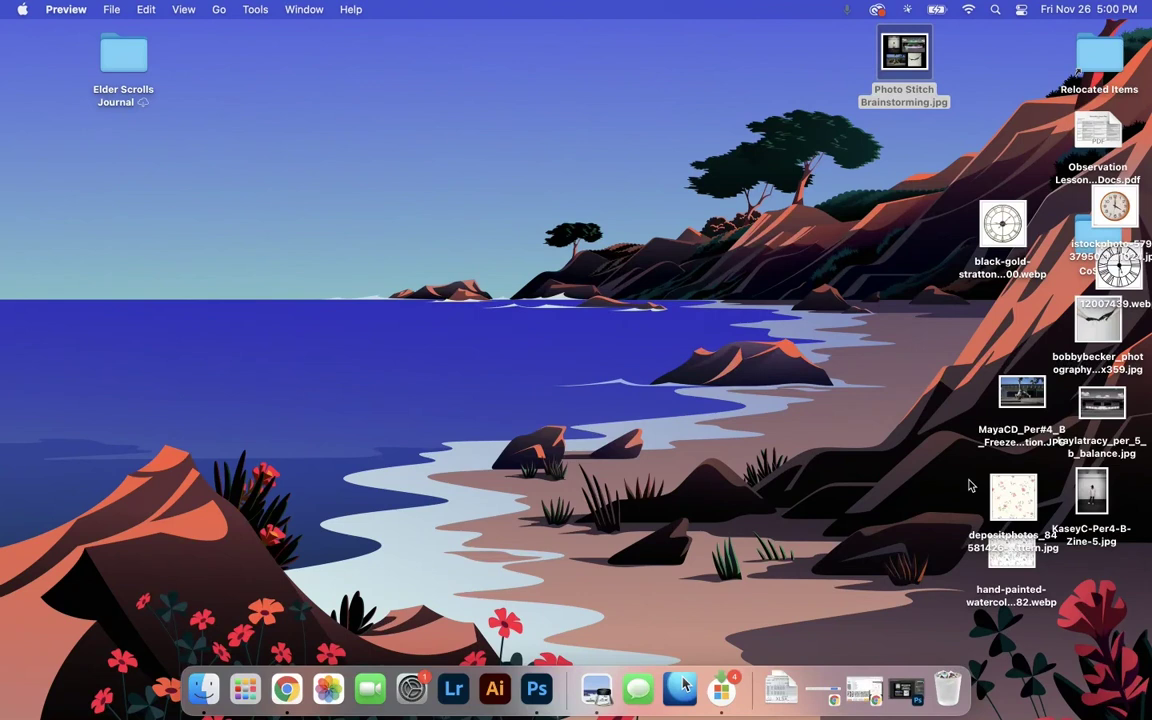
{"action": "left_click", "coordinate": [906, 690]}
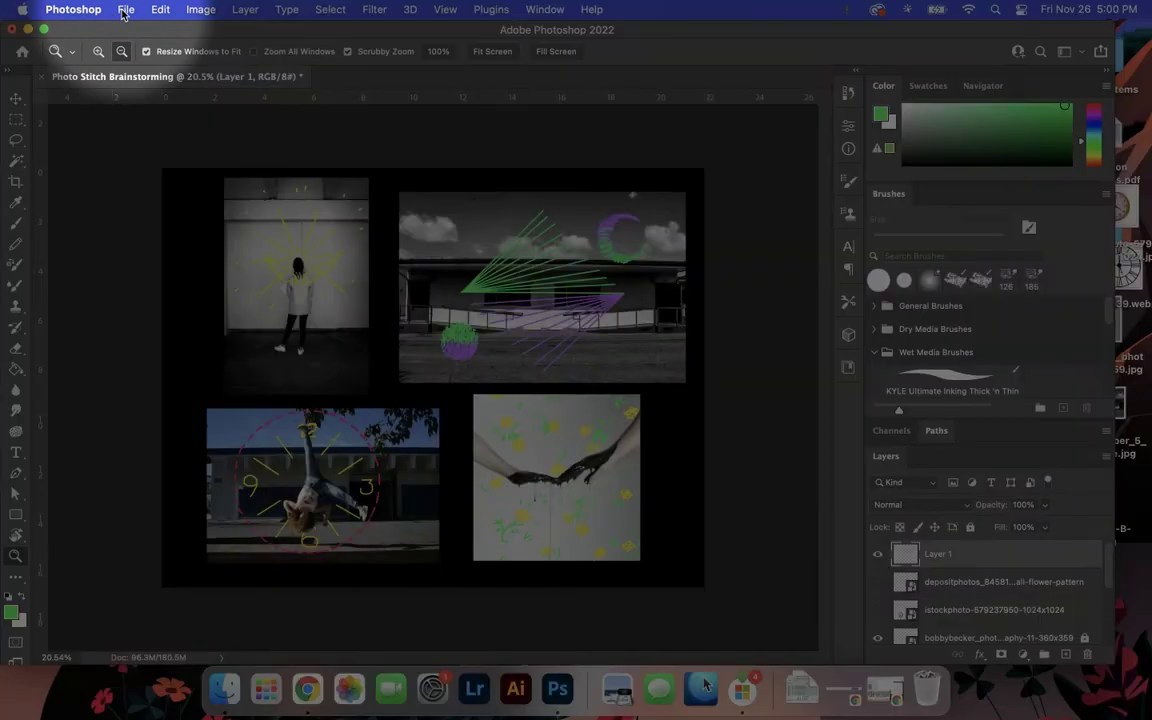
Create a portrait document named Photo Stitch Project, 8.5 × 11 in at 300 ppi
{"action": "left_click", "coordinate": [125, 11]}
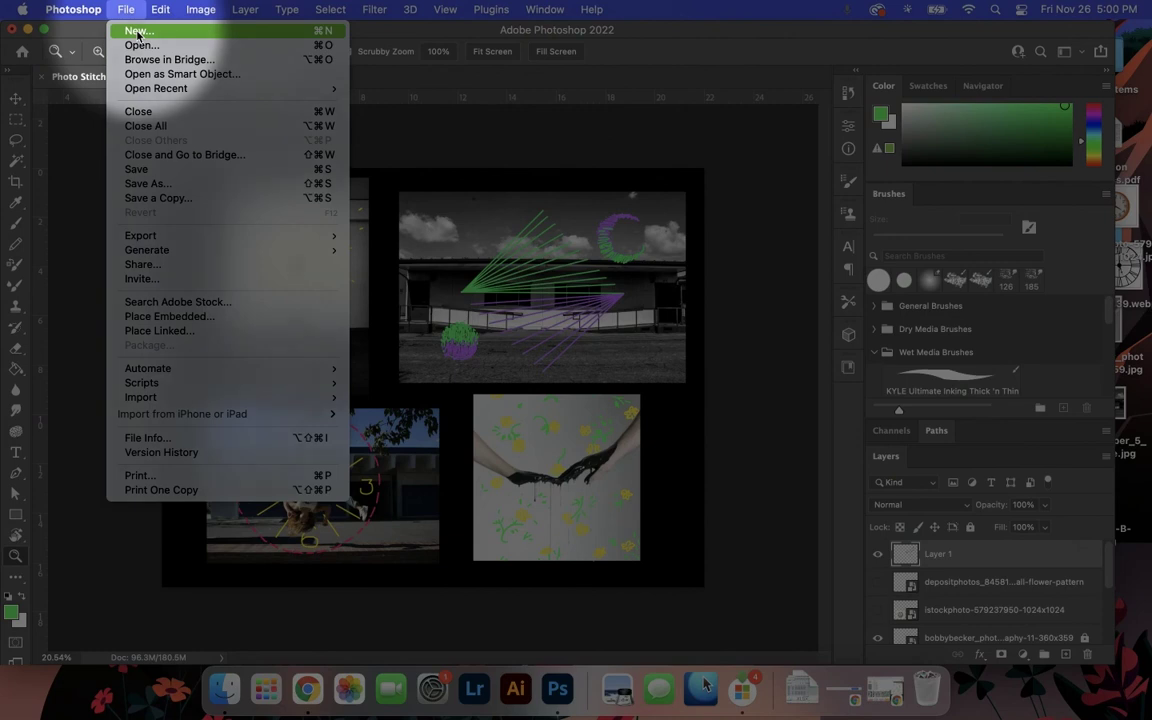
{"action": "left_click", "coordinate": [137, 33]}
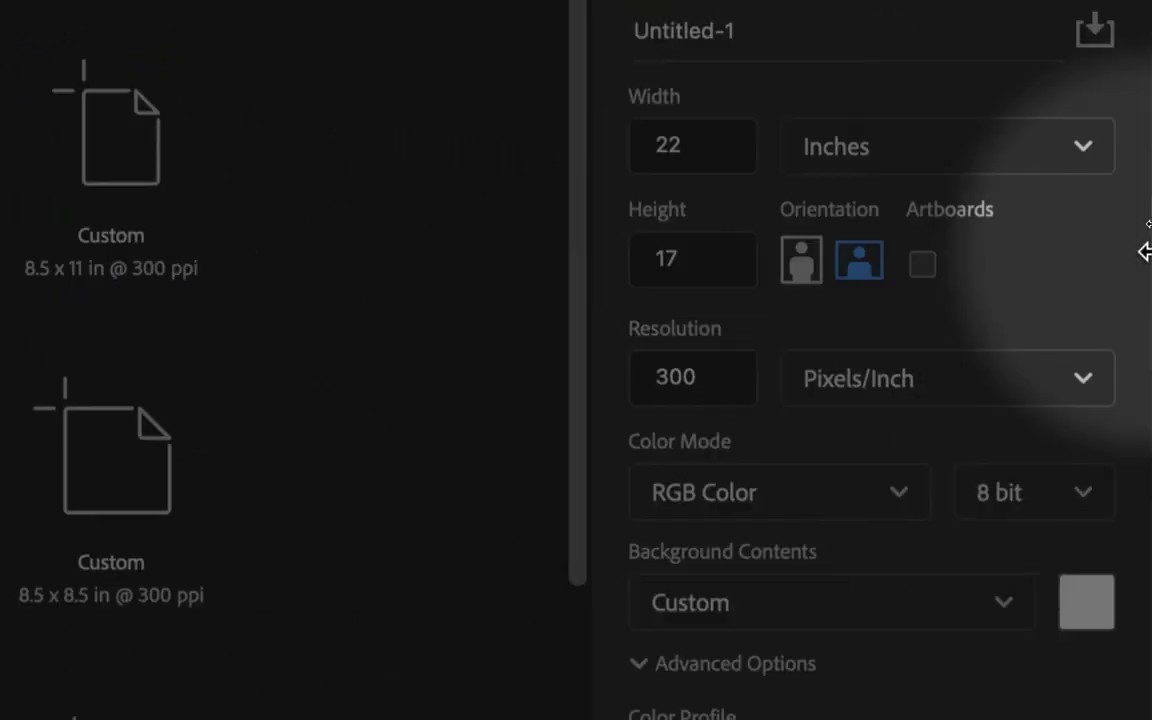
{"action": "left_click_drag", "start_coordinate": [757, 110], "coordinate": [630, 116]}
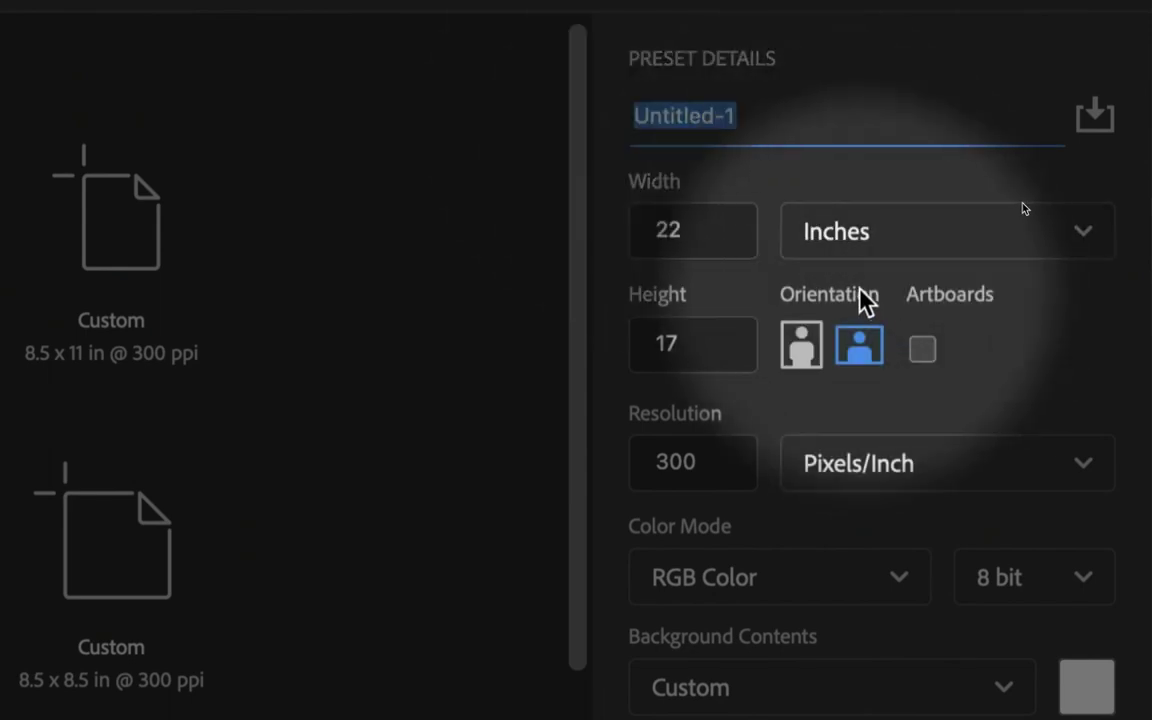
{"action": "type", "text": "Lh"}
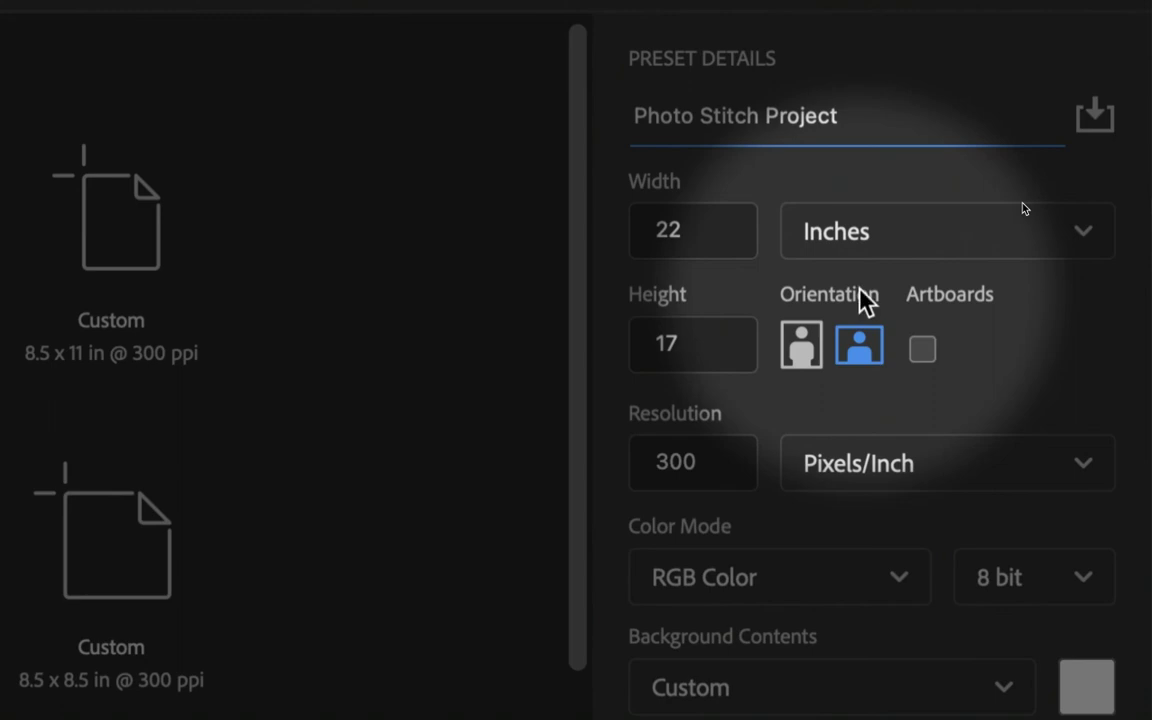
{"action": "left_click", "coordinate": [695, 226]}
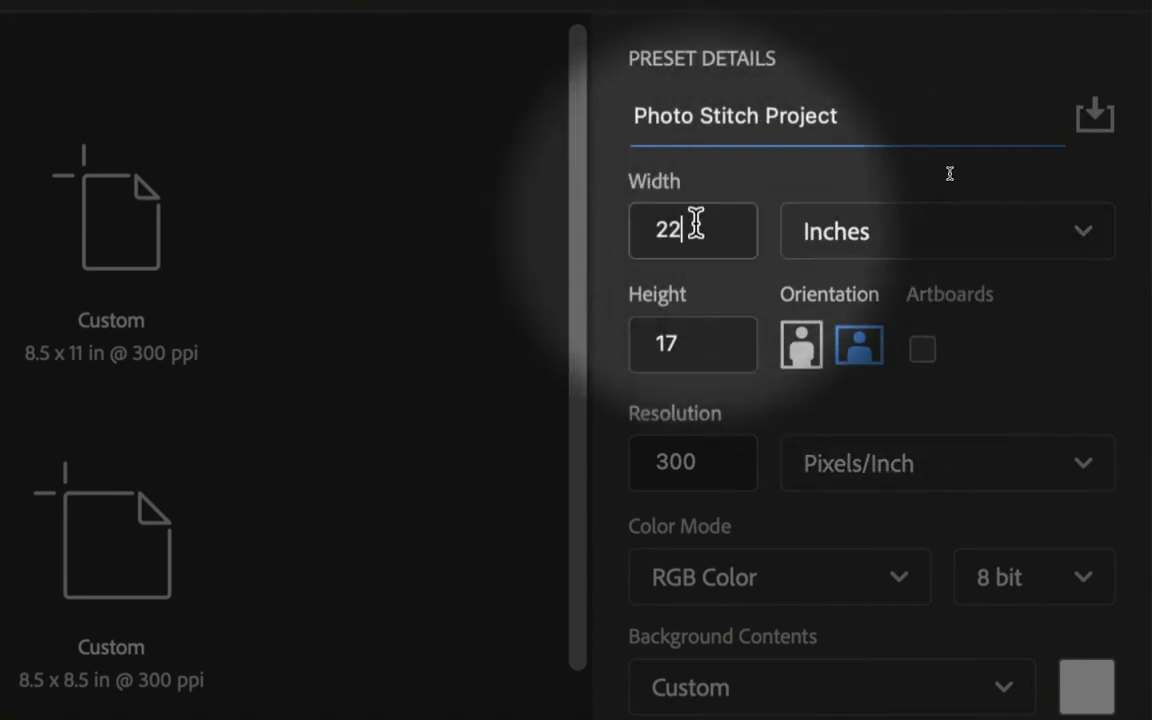
{"action": "left_click", "coordinate": [803, 352]}
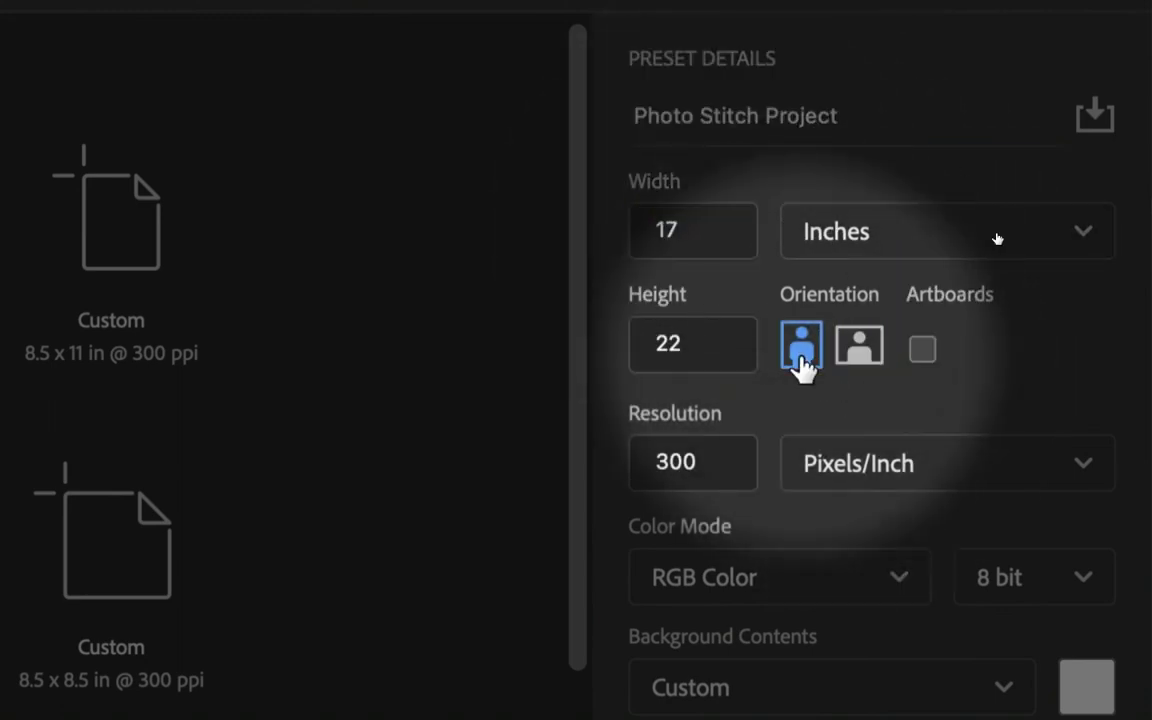
{"action": "left_click_drag", "start_coordinate": [689, 228], "coordinate": [648, 228]}
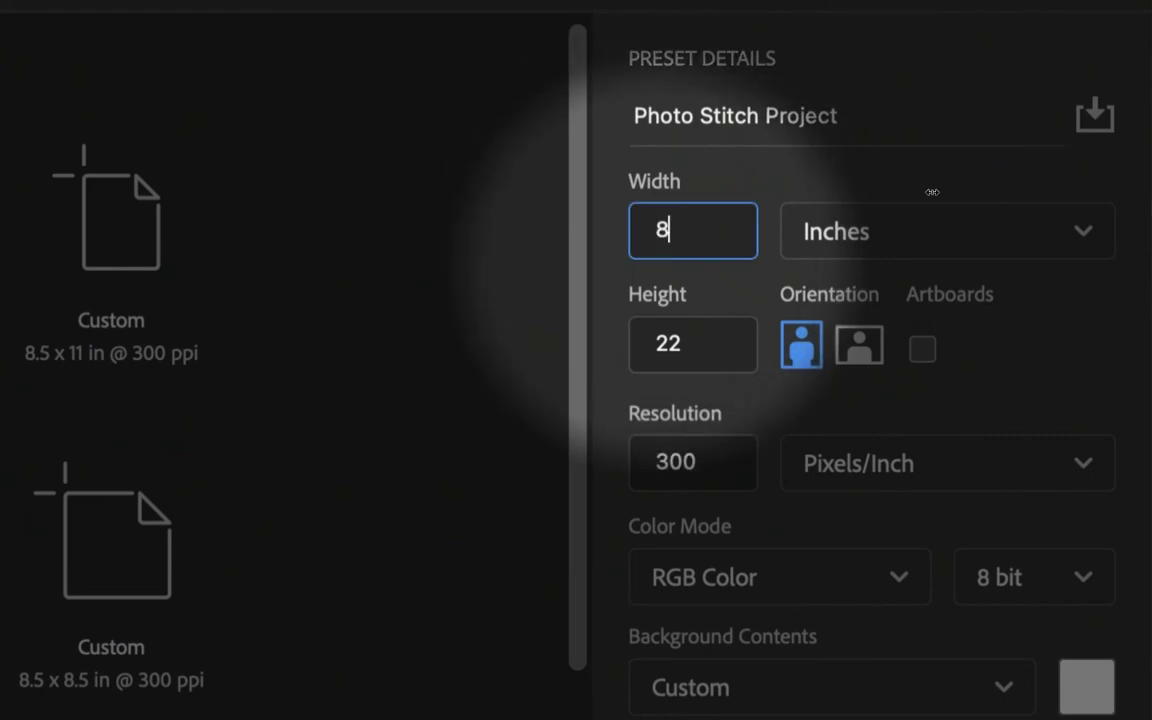
{"action": "type", "text": "8.5"}
{"action": "left_click_drag", "start_coordinate": [668, 342], "coordinate": [649, 343]}
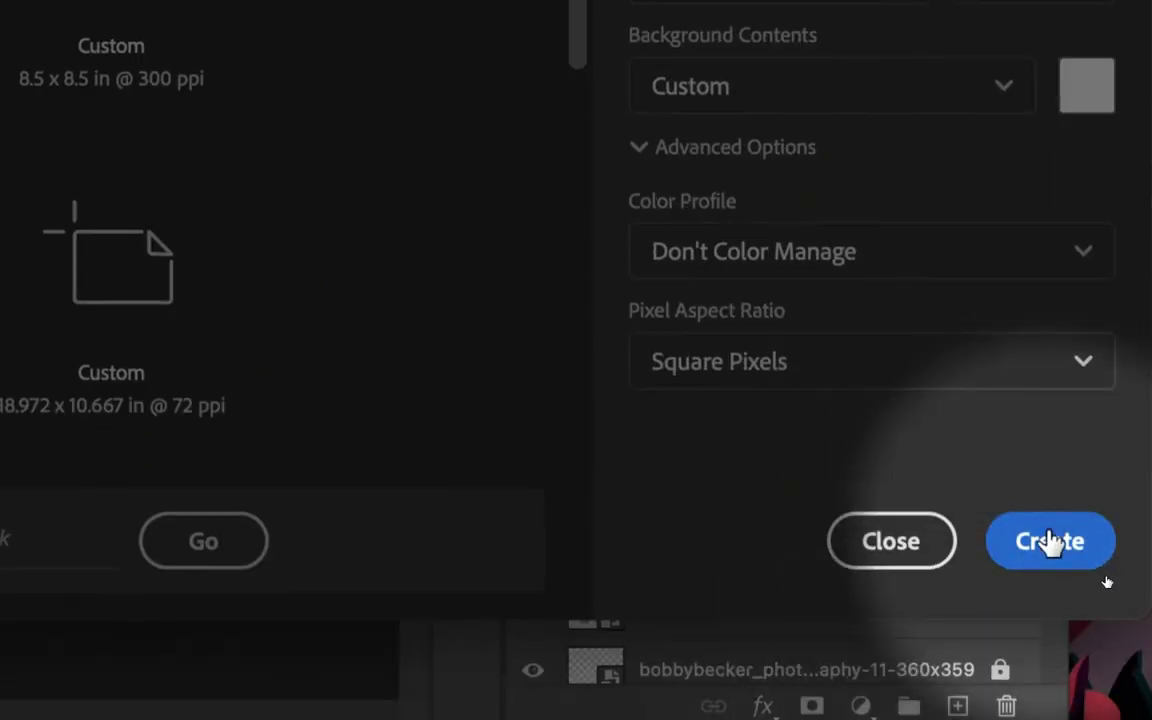
{"action": "left_click", "coordinate": [1049, 541]}
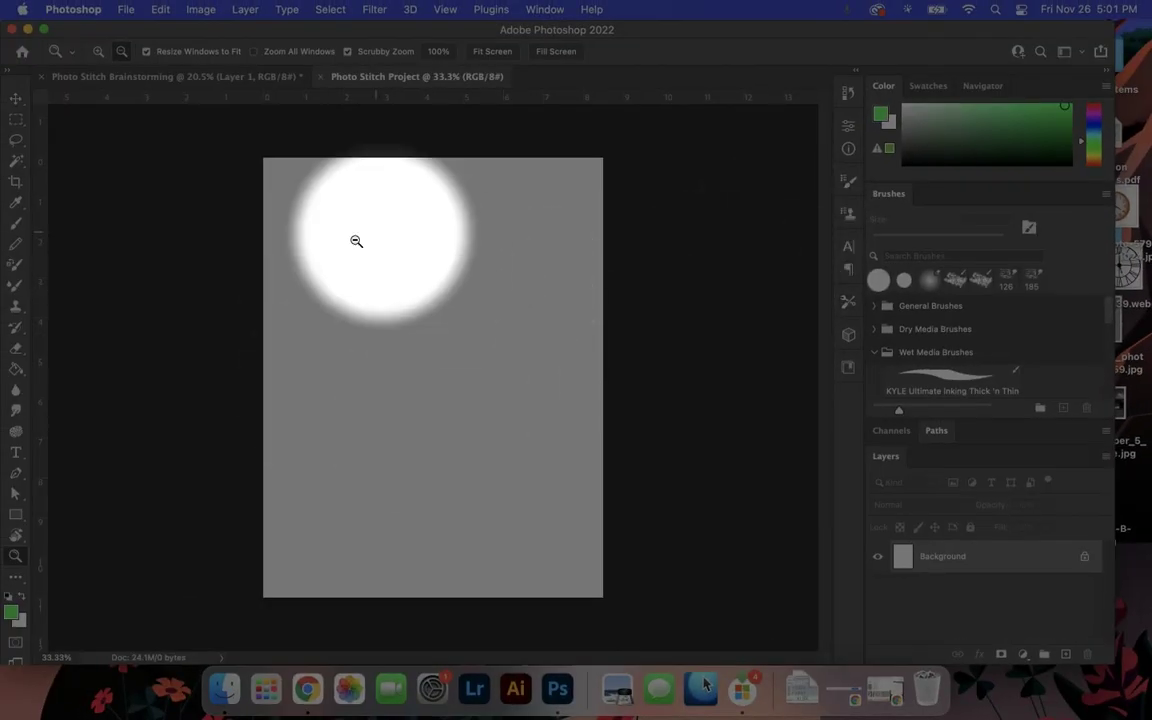
Switch between the Photo Stitch Project and Brainstorming tabs, ending on the Brainstorming collage
{"action": "left_click", "coordinate": [231, 82]}
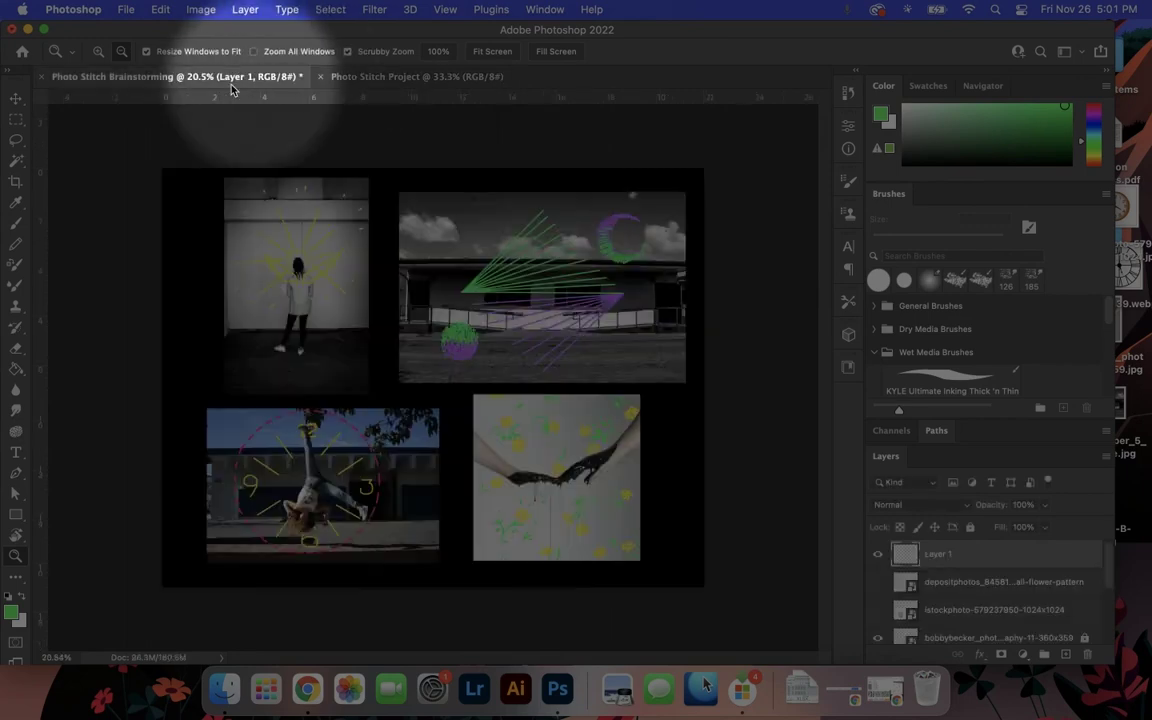
{"action": "left_click", "coordinate": [415, 76]}
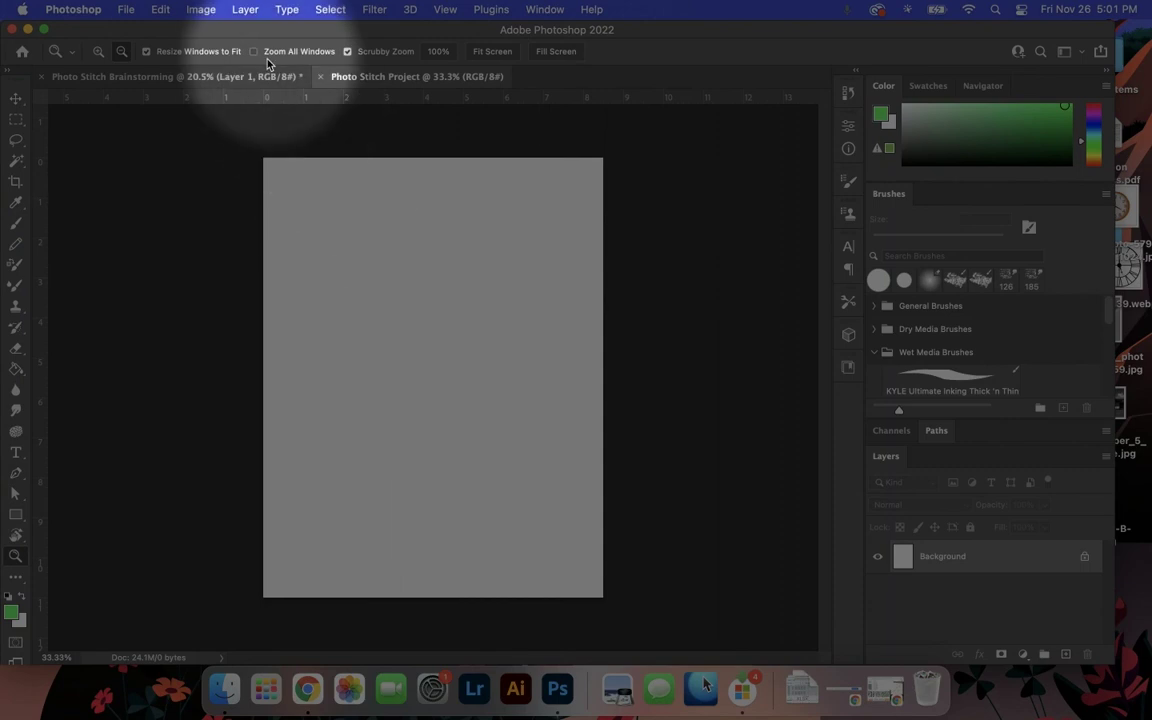
{"action": "left_click", "coordinate": [232, 76]}
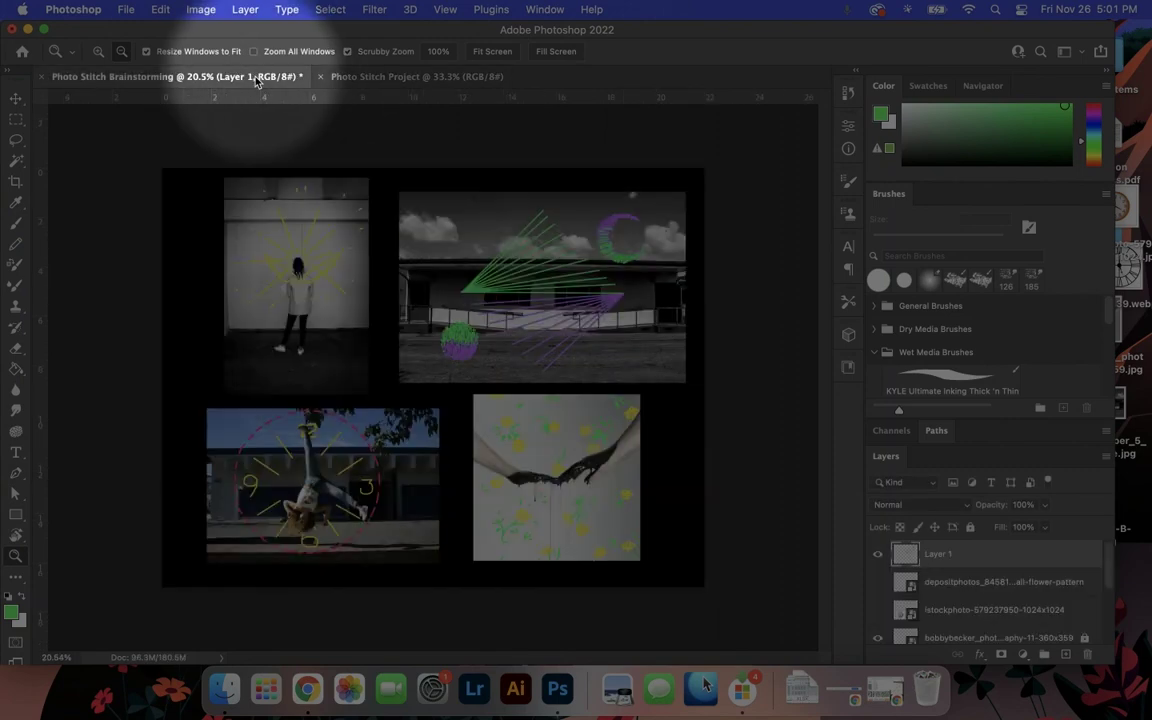
{"action": "left_click", "coordinate": [448, 80]}
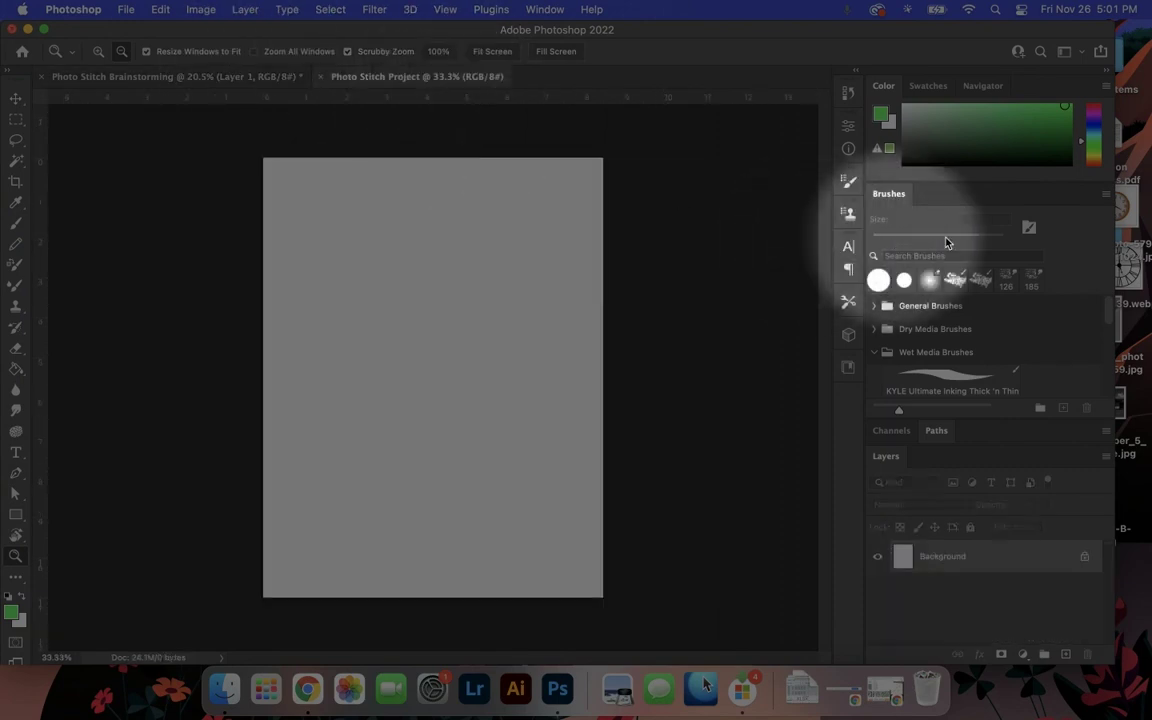
{"action": "left_click", "coordinate": [1146, 166]}
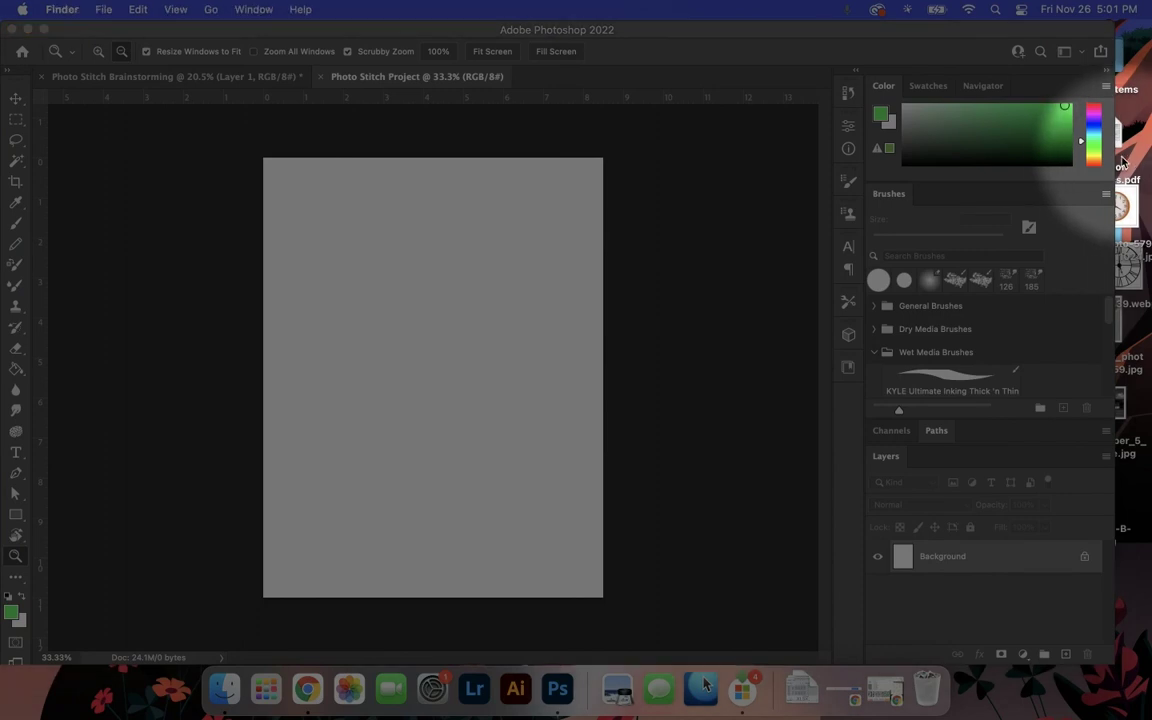
{"action": "left_click", "coordinate": [180, 77]}
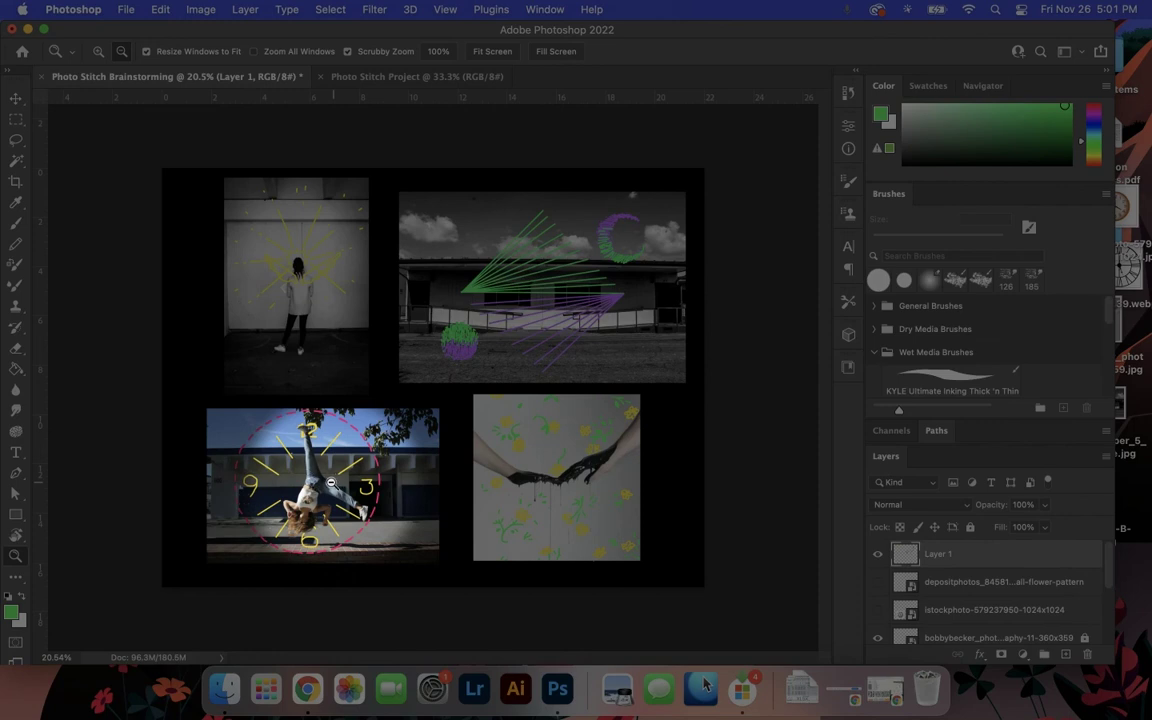
Zoom in on the lower-left clock photo, zoom back out, and return to Photo Stitch Project
{"action": "left_click", "coordinate": [306, 466]}
{"action": "left_click_drag", "start_coordinate": [343, 441], "coordinate": [400, 290]}
{"action": "left_click_drag", "start_coordinate": [494, 332], "coordinate": [486, 331]}
{"action": "left_click", "coordinate": [486, 331], "text": "alt"}
{"action": "left_click", "coordinate": [486, 331], "text": "alt"}
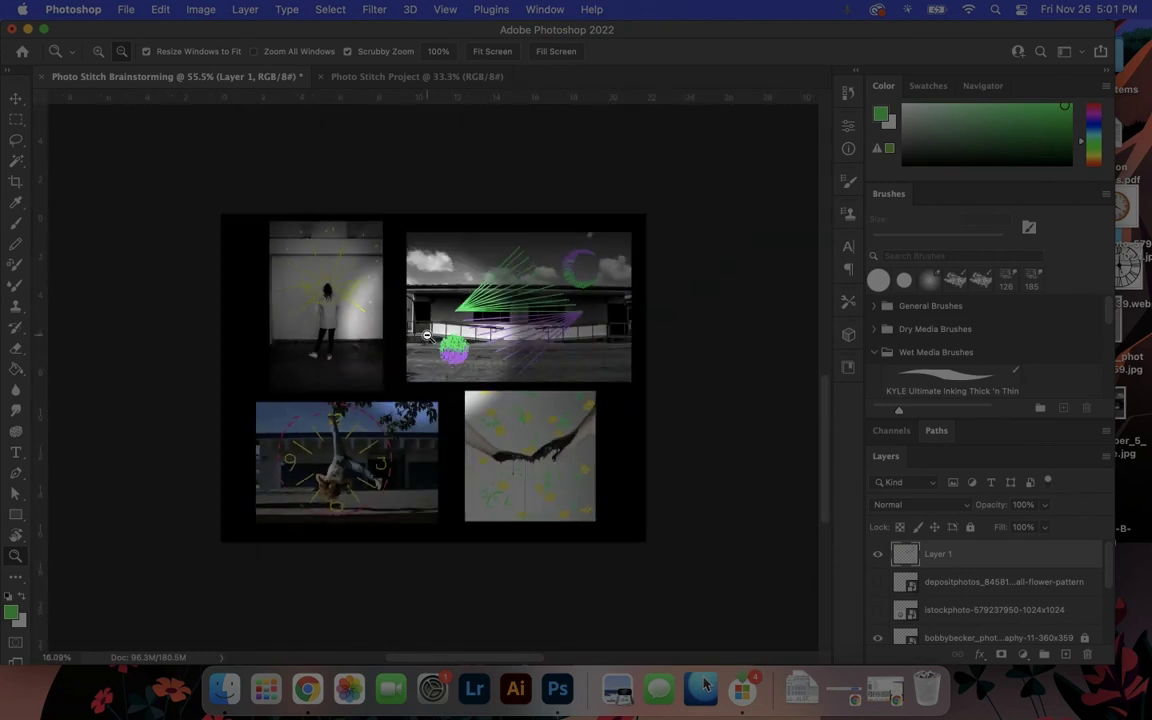
{"action": "left_click", "coordinate": [490, 318], "text": "alt"}
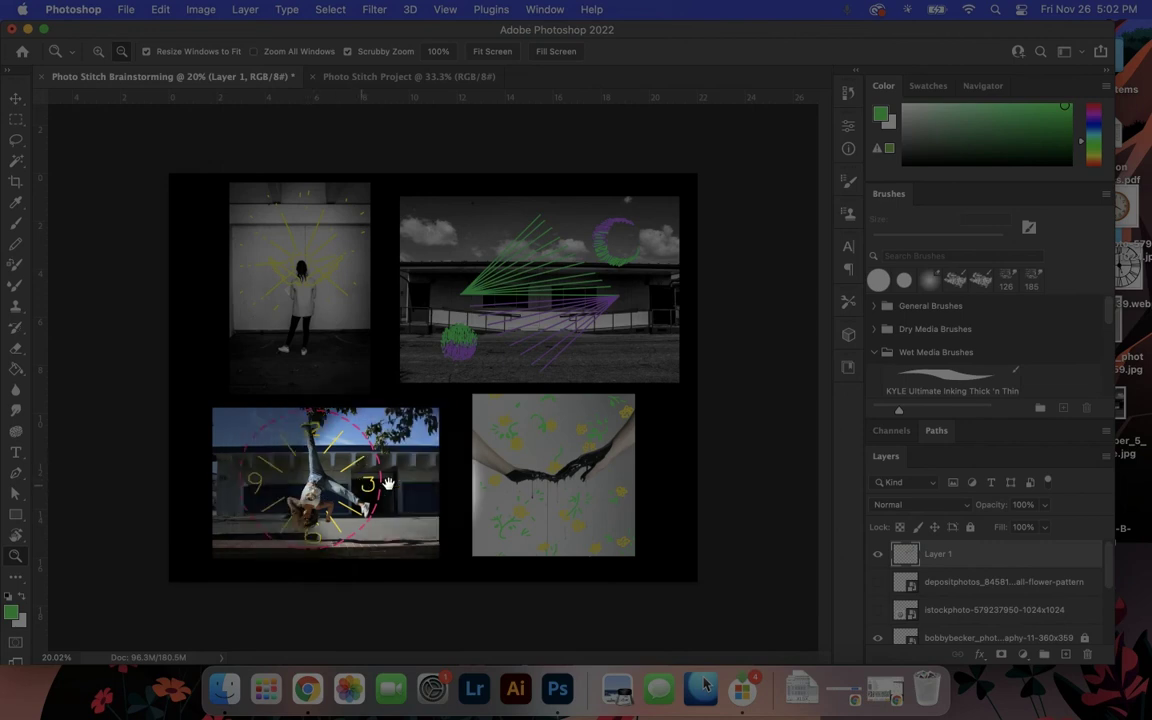
{"action": "left_click_drag", "start_coordinate": [335, 467], "coordinate": [462, 360]}
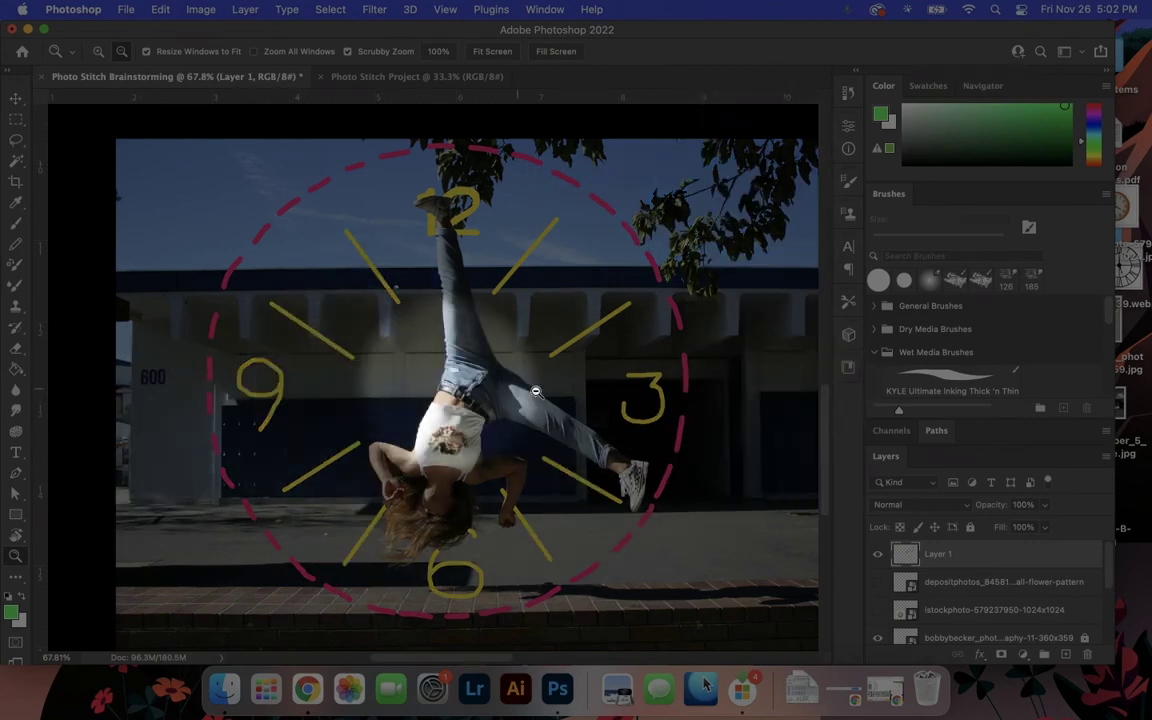
{"action": "left_click", "coordinate": [495, 398], "text": "alt"}
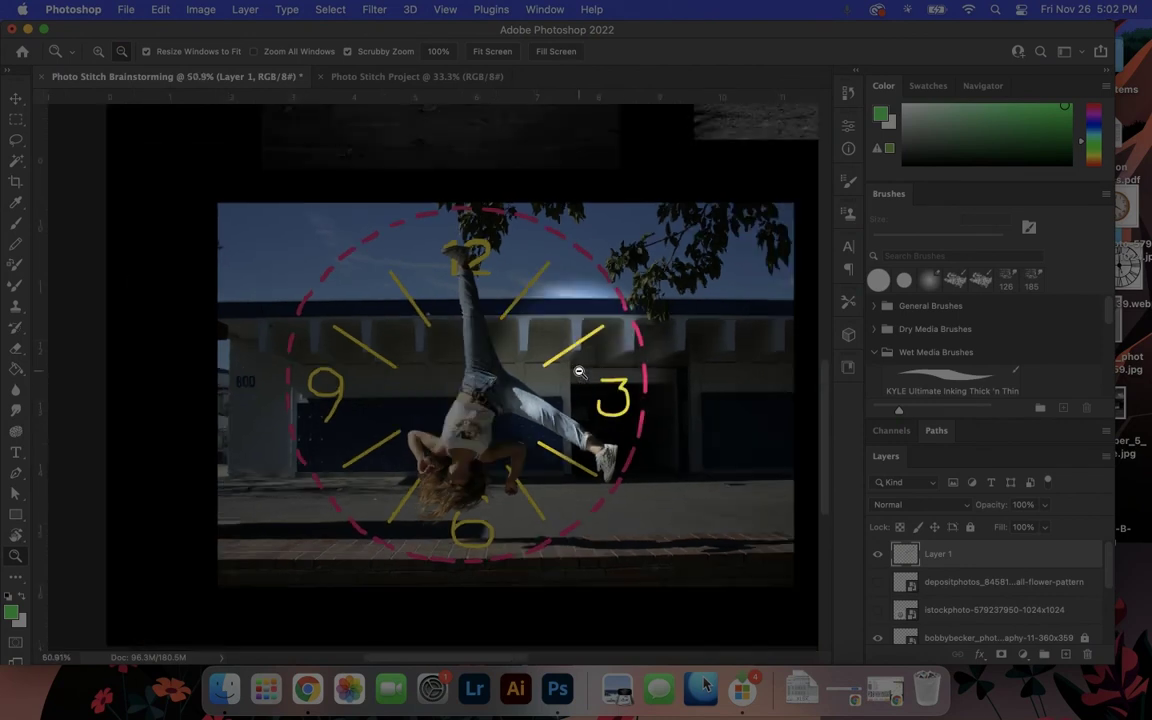
{"action": "left_click", "coordinate": [569, 373], "text": "alt"}
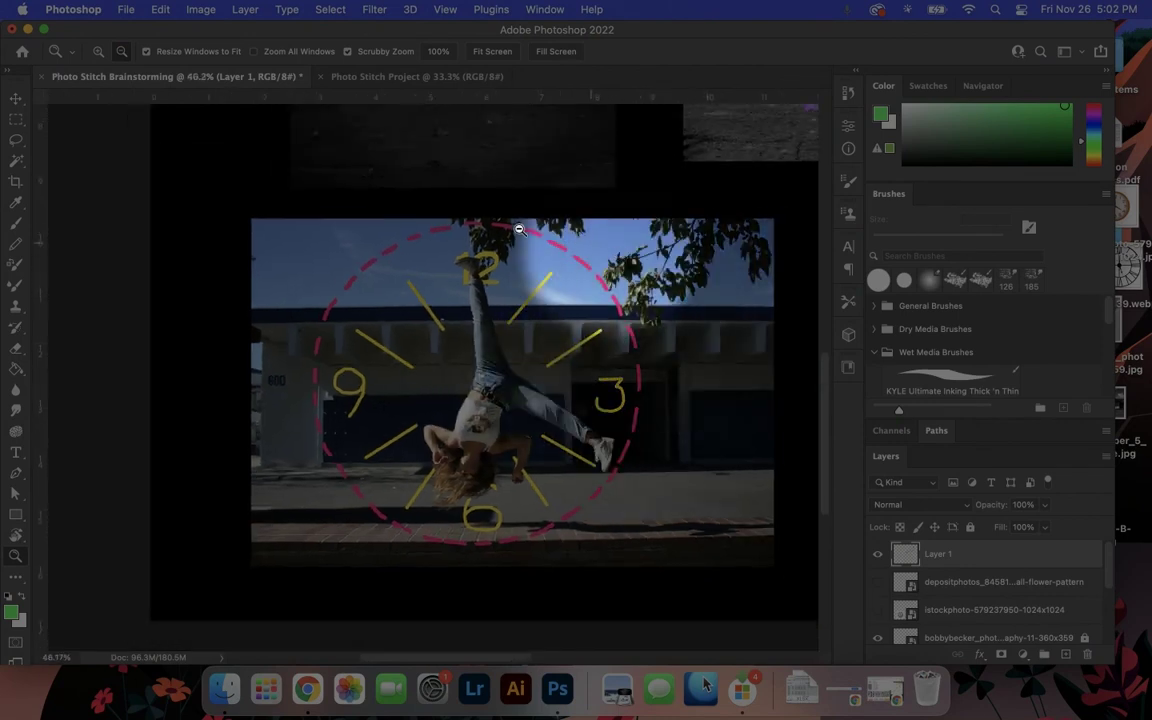
{"action": "left_click", "coordinate": [579, 347], "text": "alt"}
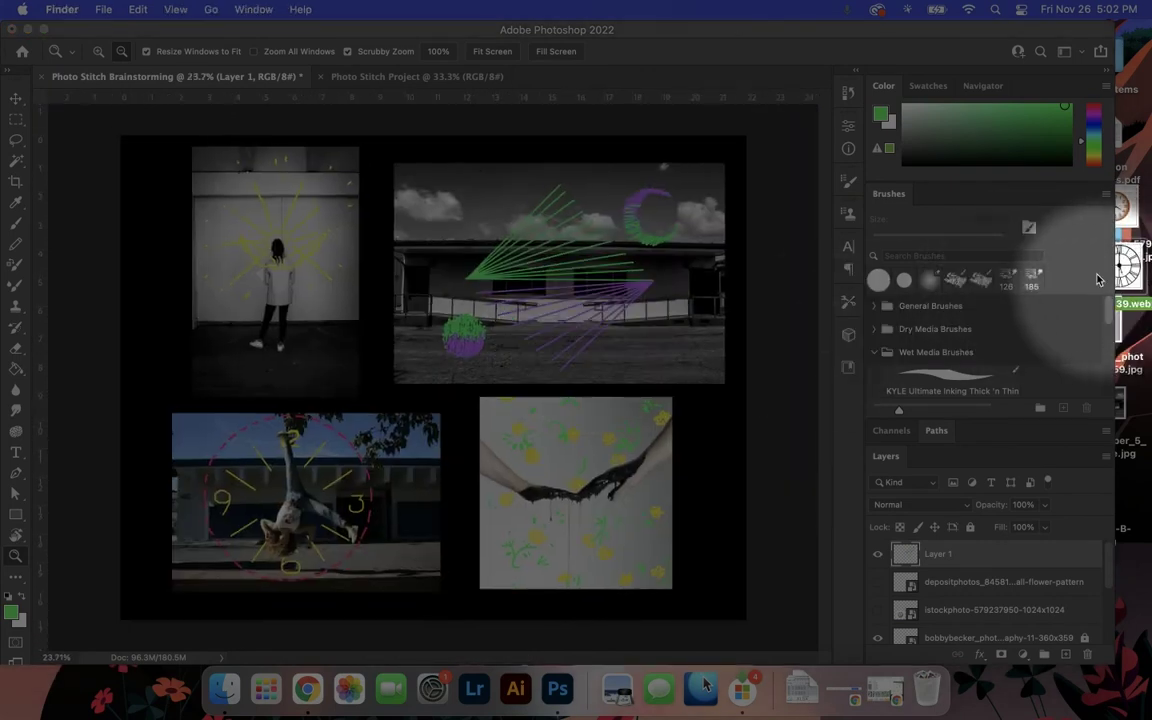
{"action": "left_click", "coordinate": [372, 77]}
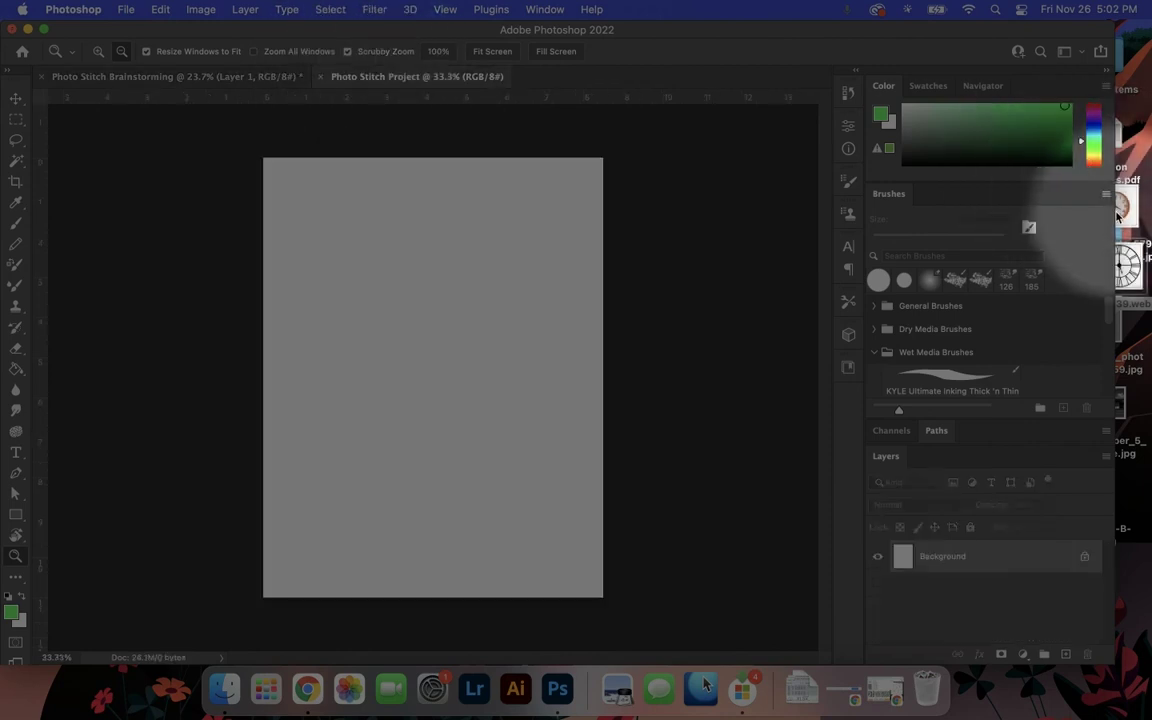
Drag the freeze-motion cartwheel JPG onto the page, shrink it to the top, and commit
{"action": "left_click_drag", "start_coordinate": [1114, 215], "coordinate": [929, 330]}
{"action": "left_click_drag", "start_coordinate": [1029, 406], "coordinate": [337, 390]}
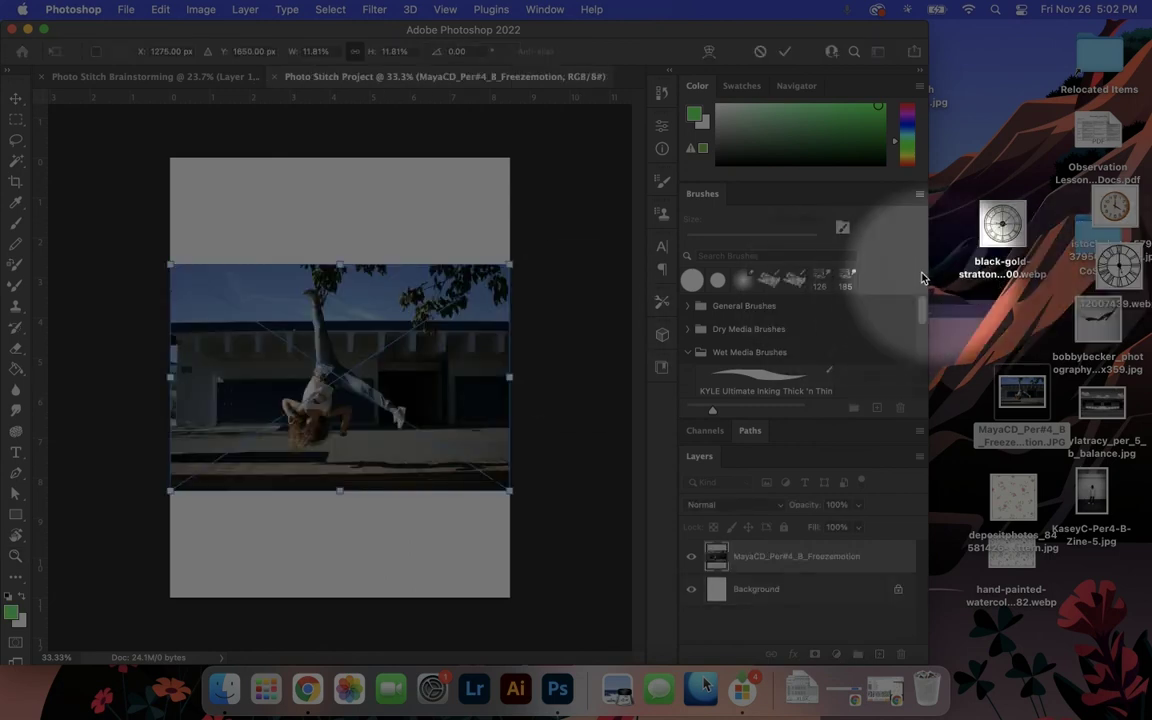
{"action": "left_click_drag", "start_coordinate": [312, 355], "coordinate": [312, 262]}
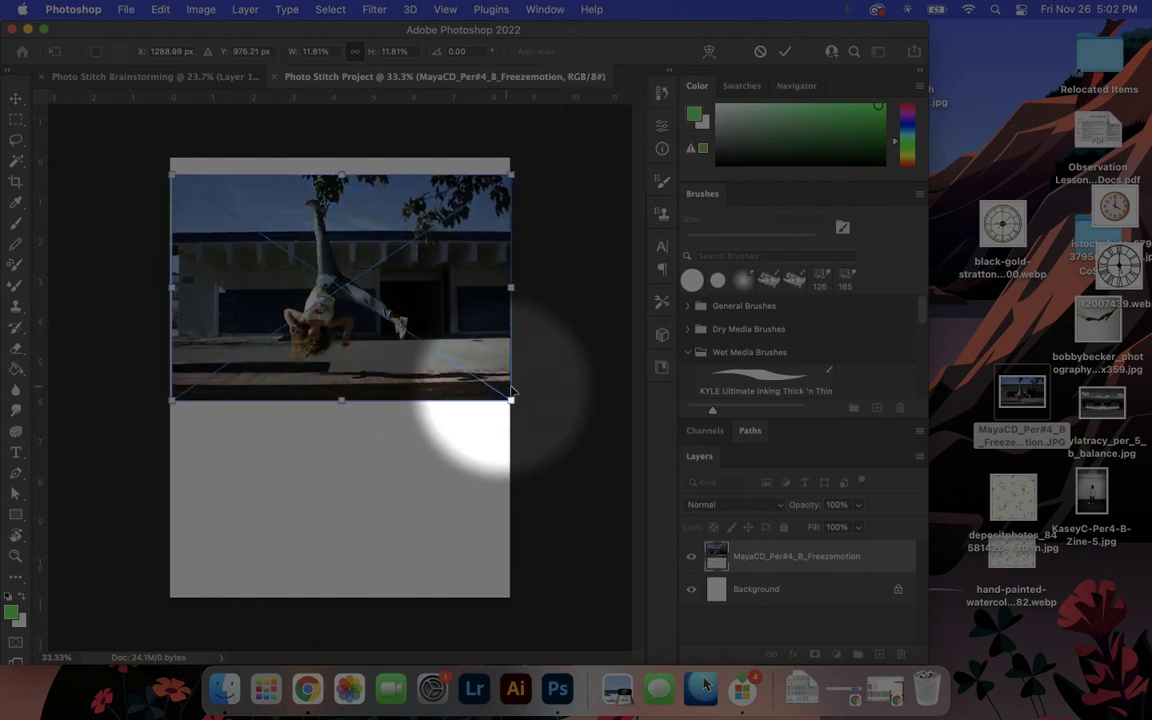
{"action": "left_click_drag", "start_coordinate": [509, 398], "coordinate": [473, 374]}
{"action": "left_click_drag", "start_coordinate": [384, 308], "coordinate": [400, 297]}
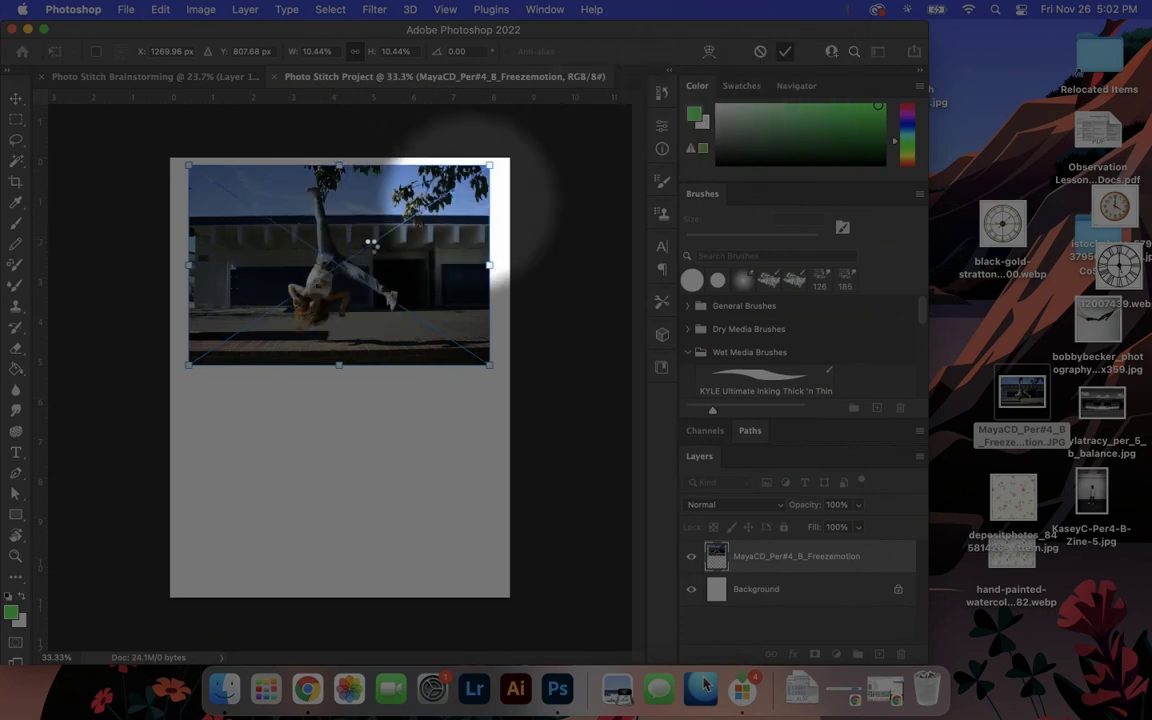
{"action": "key", "text": "Return"}
{"action": "key", "text": "z"}
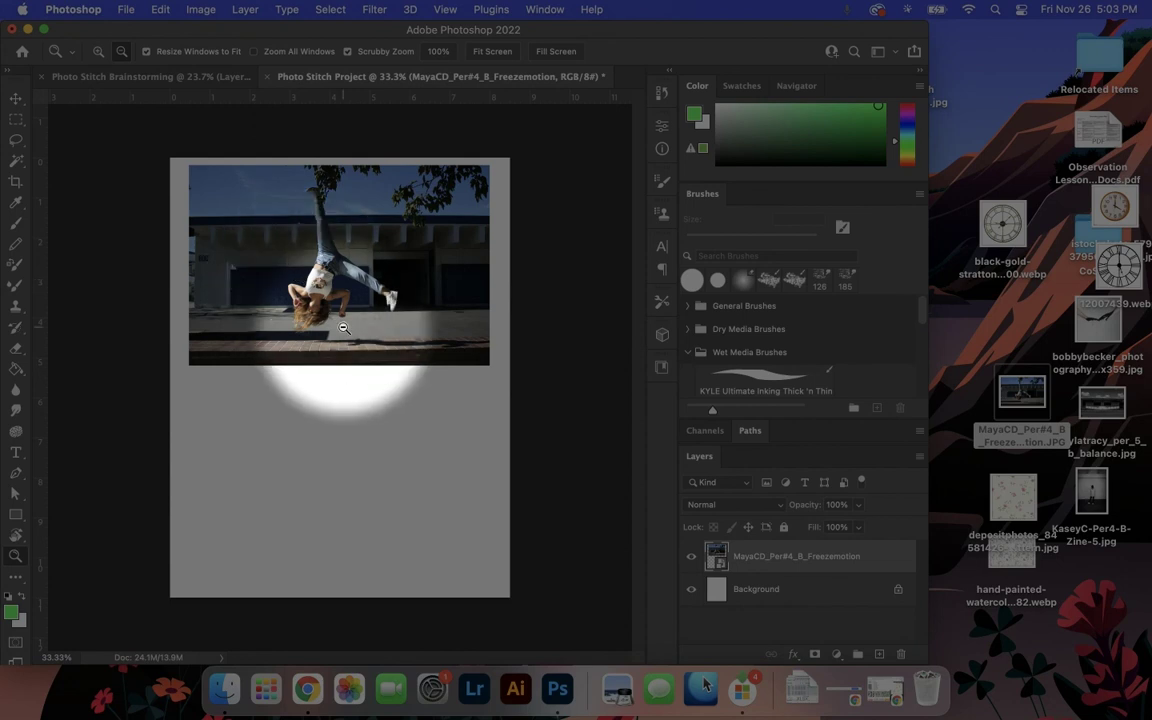
Adjust the placed photo with Edit > Transform > Scale and commit the transform
{"action": "left_click", "coordinate": [160, 9]}
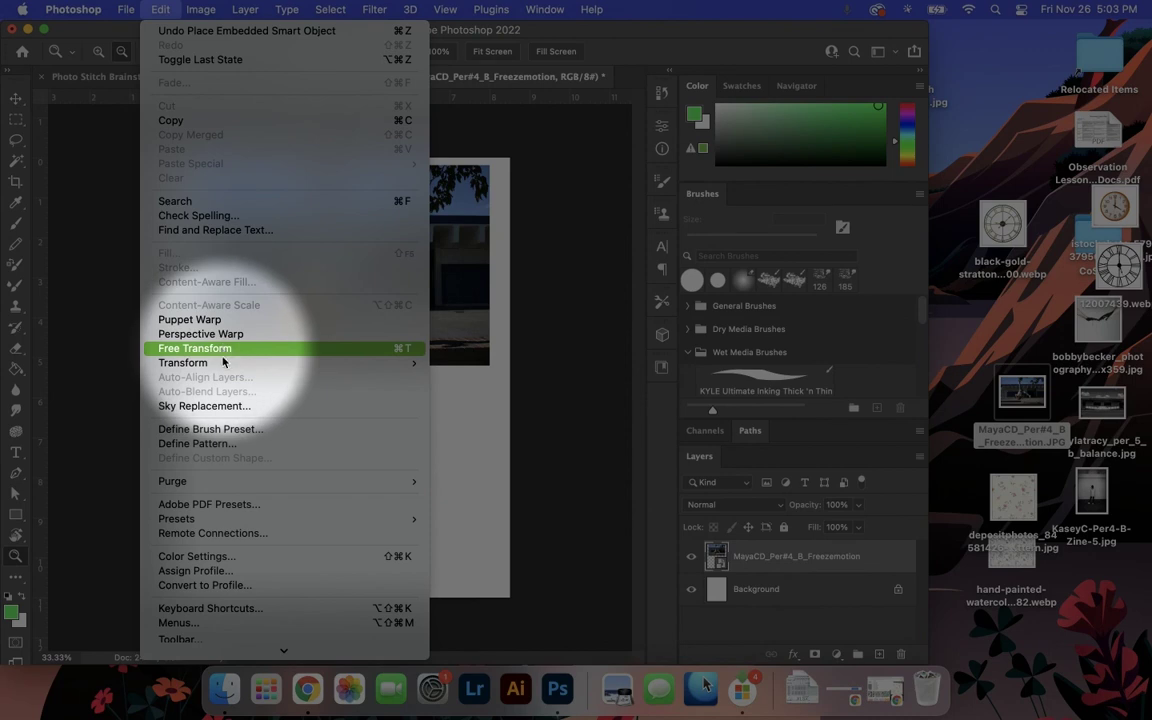
{"action": "mouse_move", "coordinate": [328, 369]}
{"action": "left_click", "coordinate": [440, 375]}
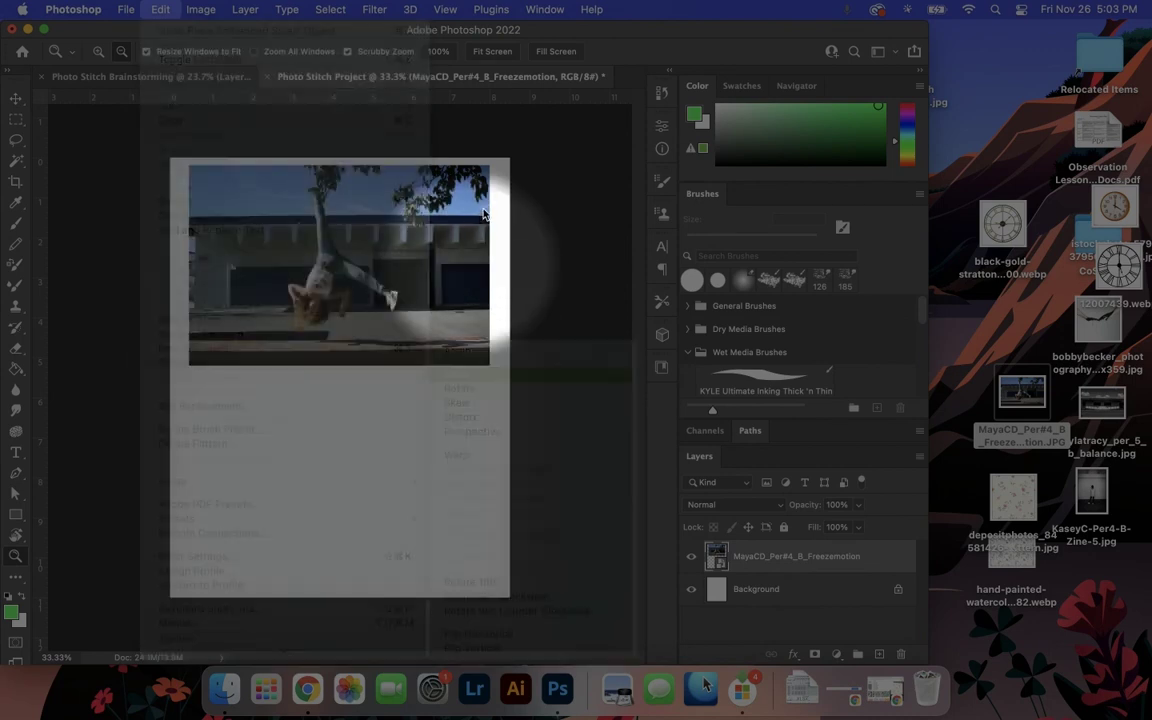
{"action": "key", "text": "super+equal"}
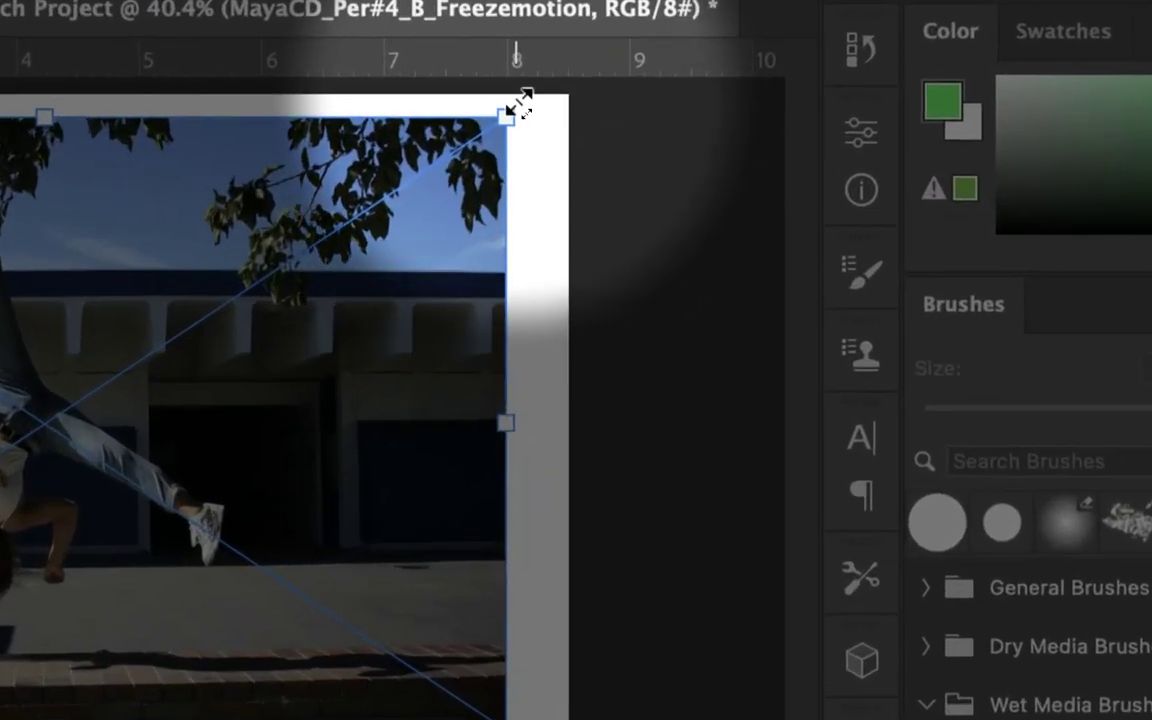
{"action": "left_click_drag", "start_coordinate": [538, 105], "coordinate": [601, 379]}
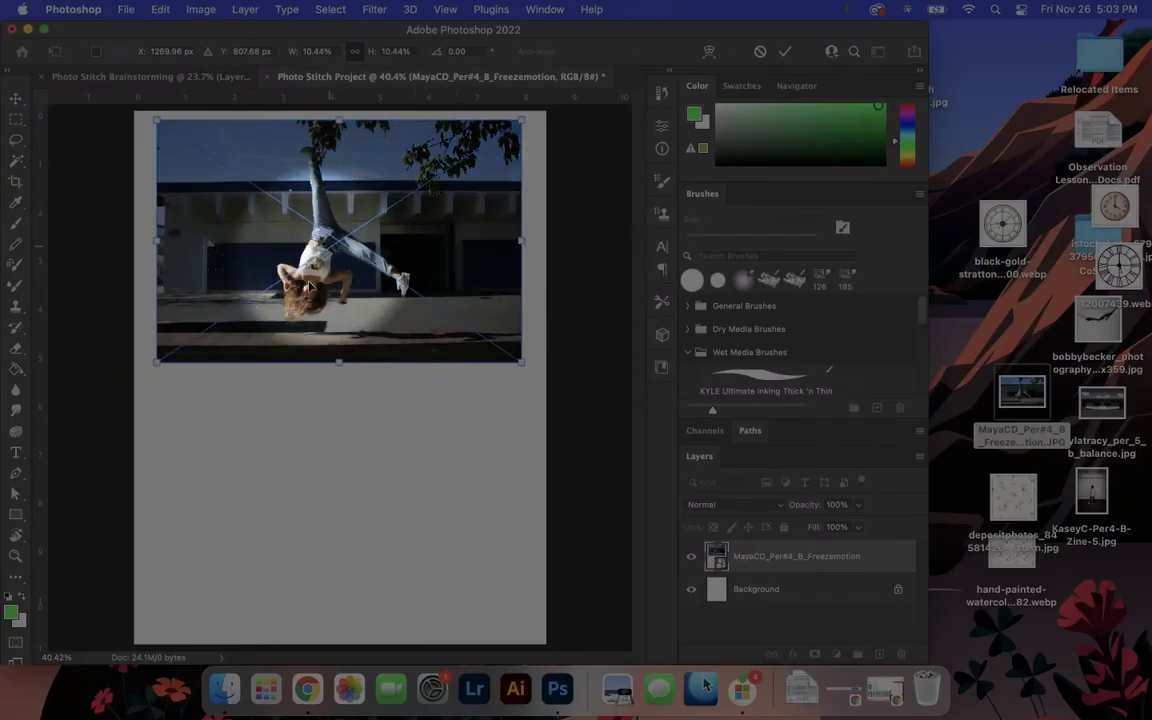
{"action": "left_click", "coordinate": [785, 51]}
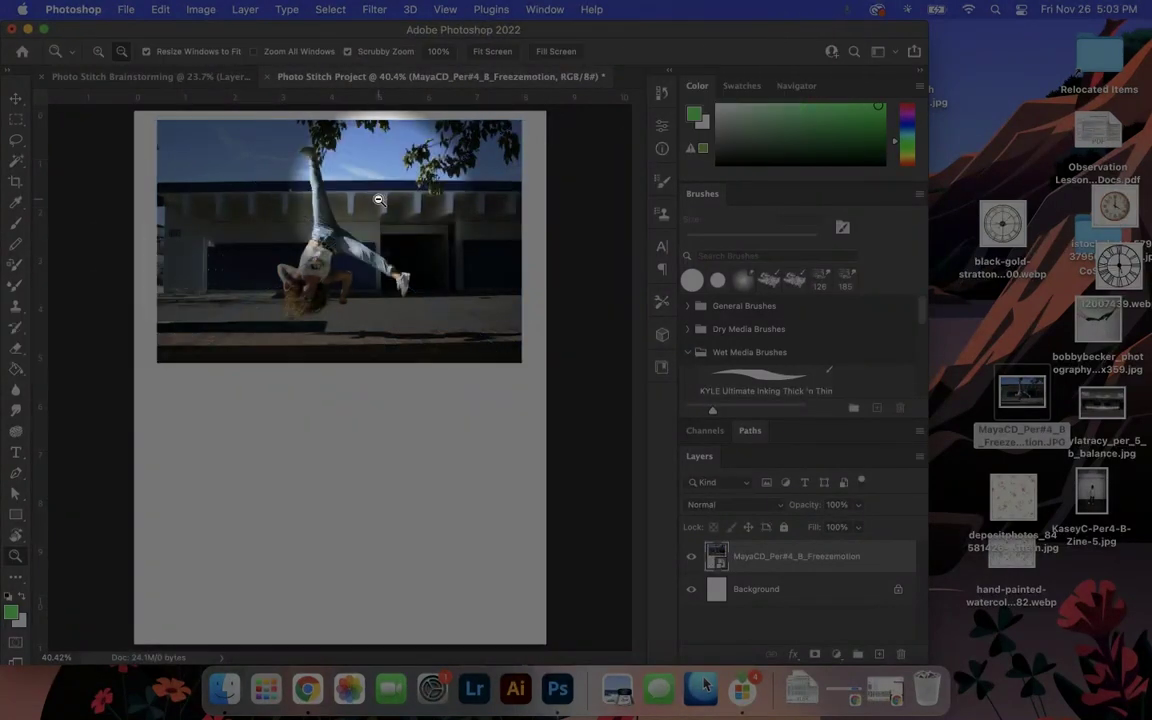
In the Brainstorming collage, toggle Layer 1's doodles off and on, and zoom into the clock photo
{"action": "left_click", "coordinate": [198, 77]}
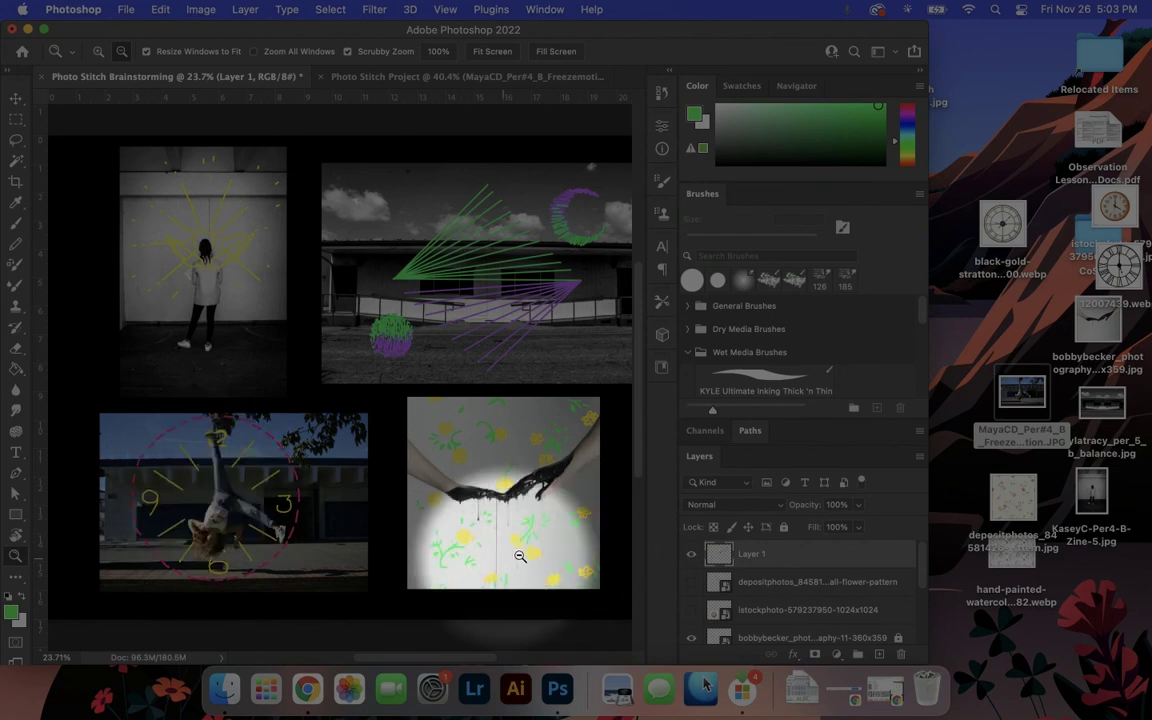
{"action": "left_click", "coordinate": [690, 556]}
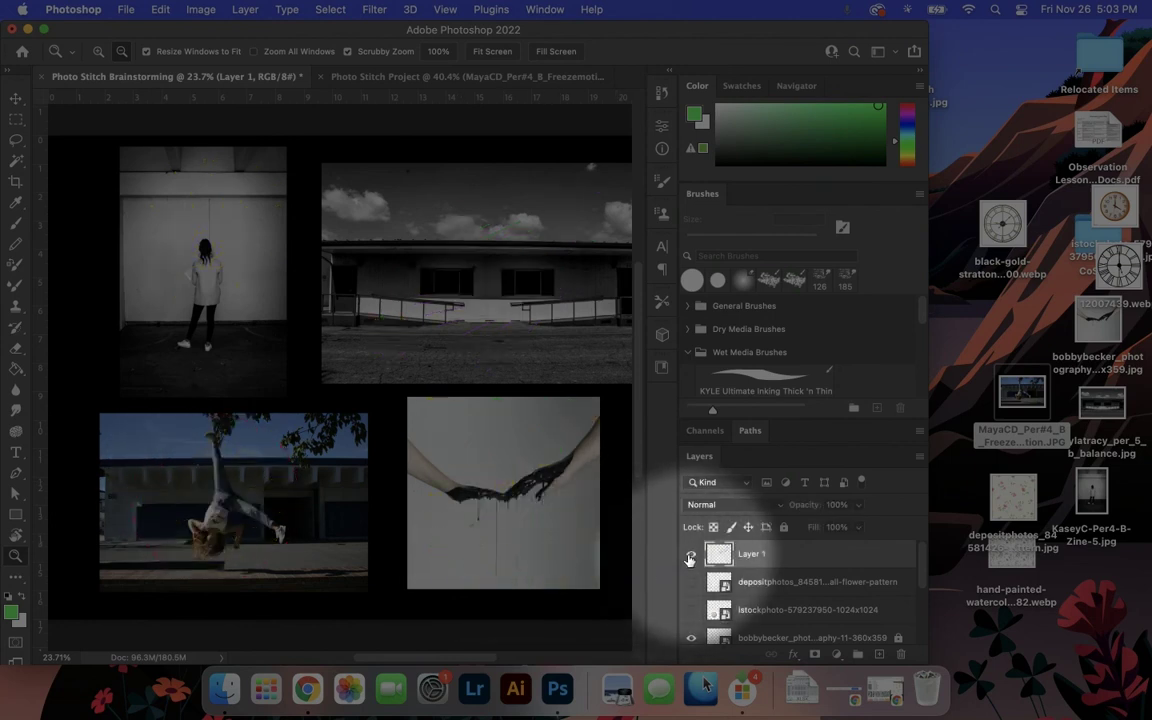
{"action": "left_click", "coordinate": [690, 556]}
{"action": "left_click_drag", "start_coordinate": [176, 477], "coordinate": [237, 292]}
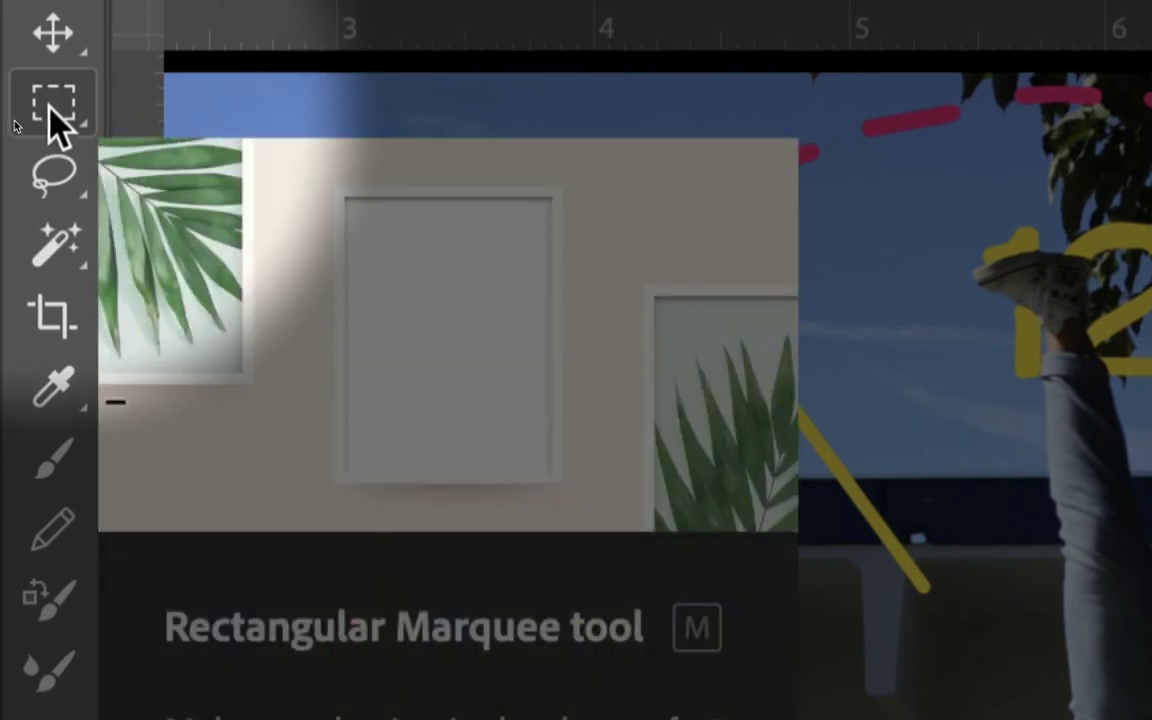
Draw a rectangular marquee selection around the whole cartwheel clock photo
{"action": "left_click", "coordinate": [47, 108]}
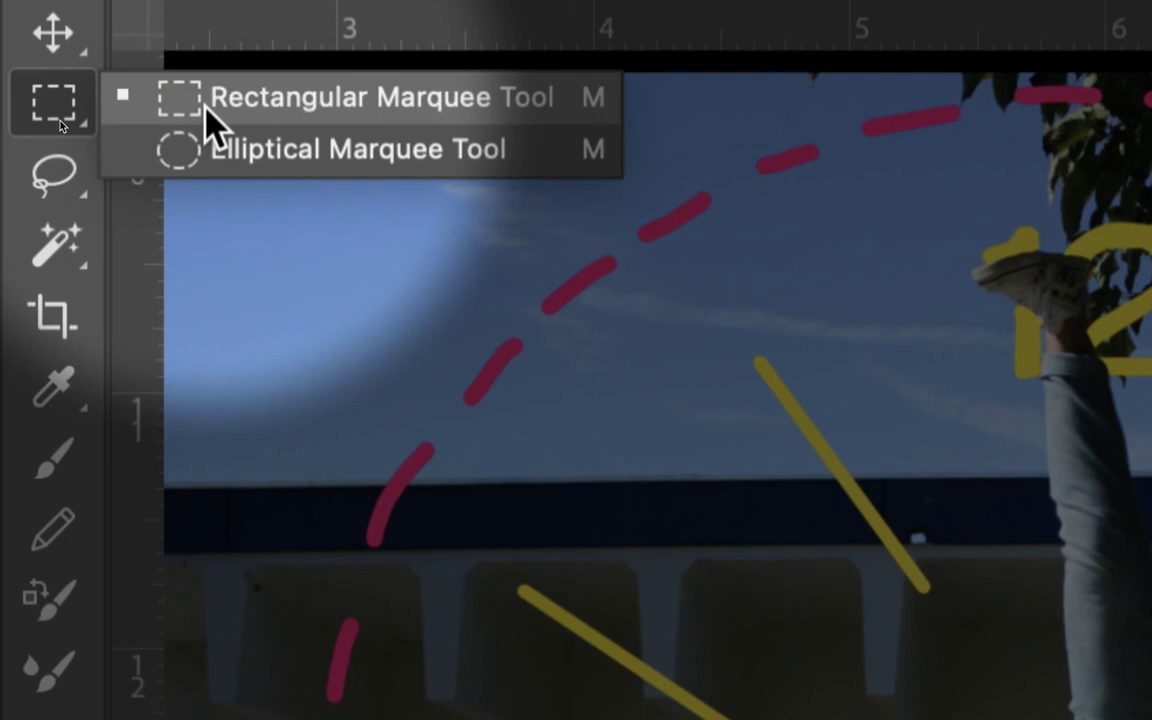
{"action": "left_click", "coordinate": [206, 101]}
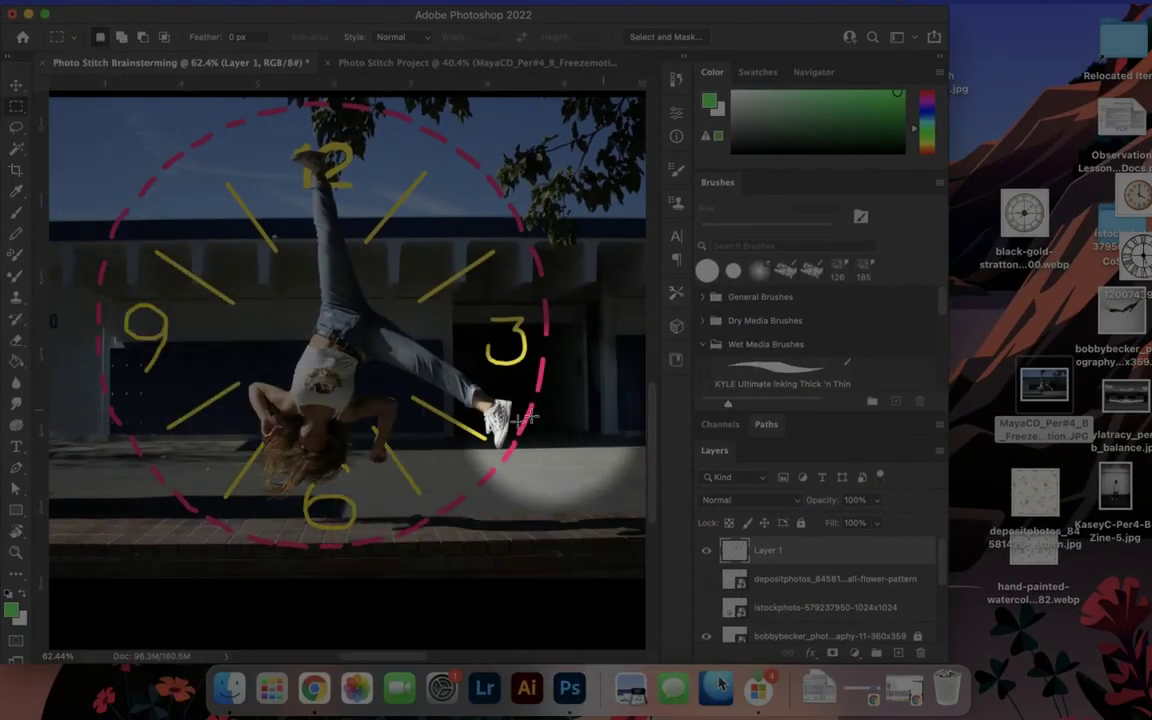
{"action": "left_click_drag", "start_coordinate": [455, 404], "coordinate": [80, 167]}
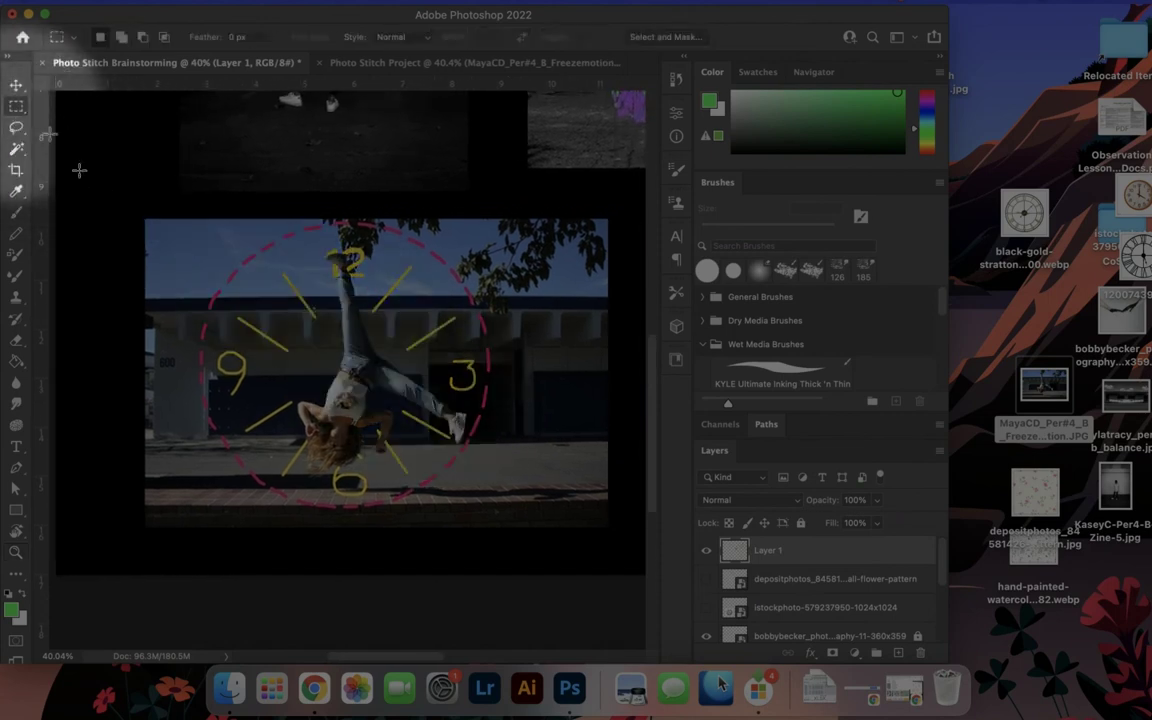
{"action": "left_click_drag", "start_coordinate": [145, 222], "coordinate": [598, 502]}
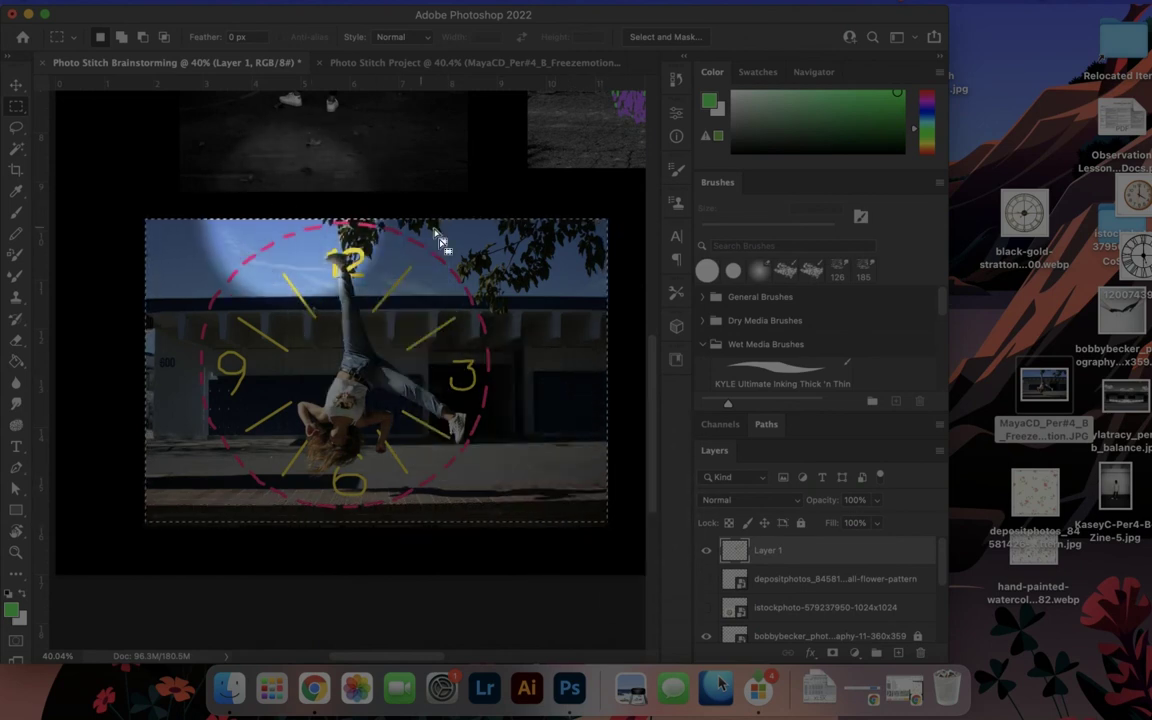
Copy the clock doodle and paste it into the Photo Stitch Project page
{"action": "mouse_move", "coordinate": [48, 7]}
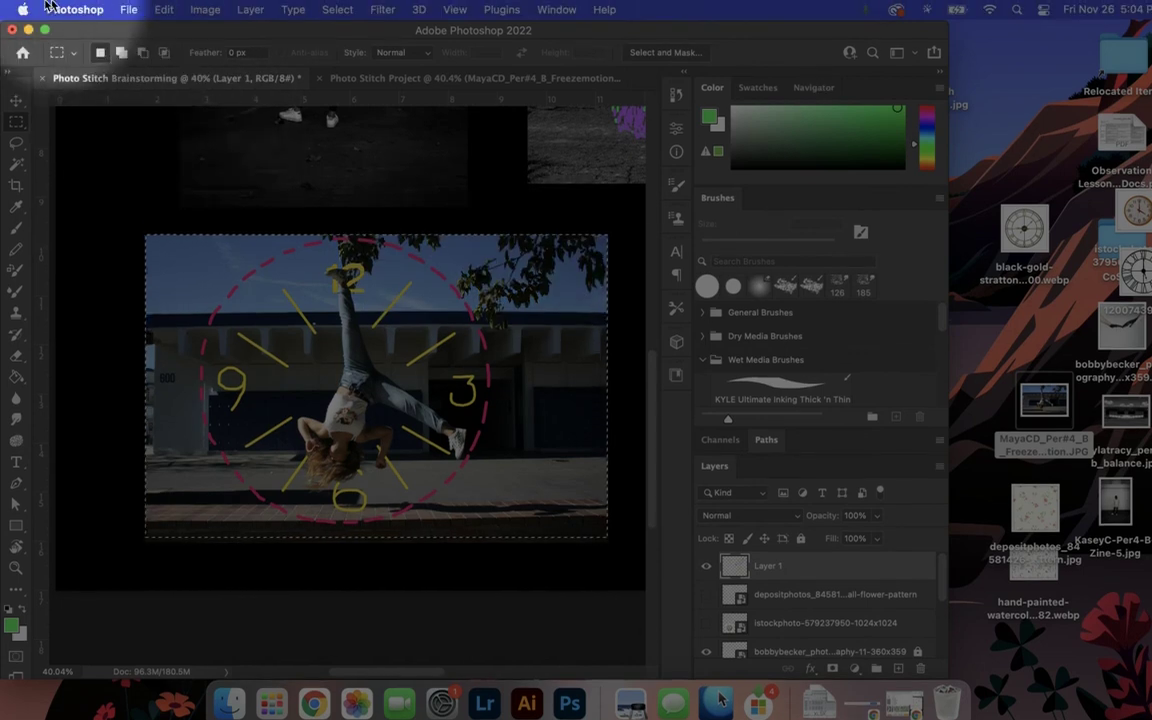
{"action": "left_click", "coordinate": [164, 10]}
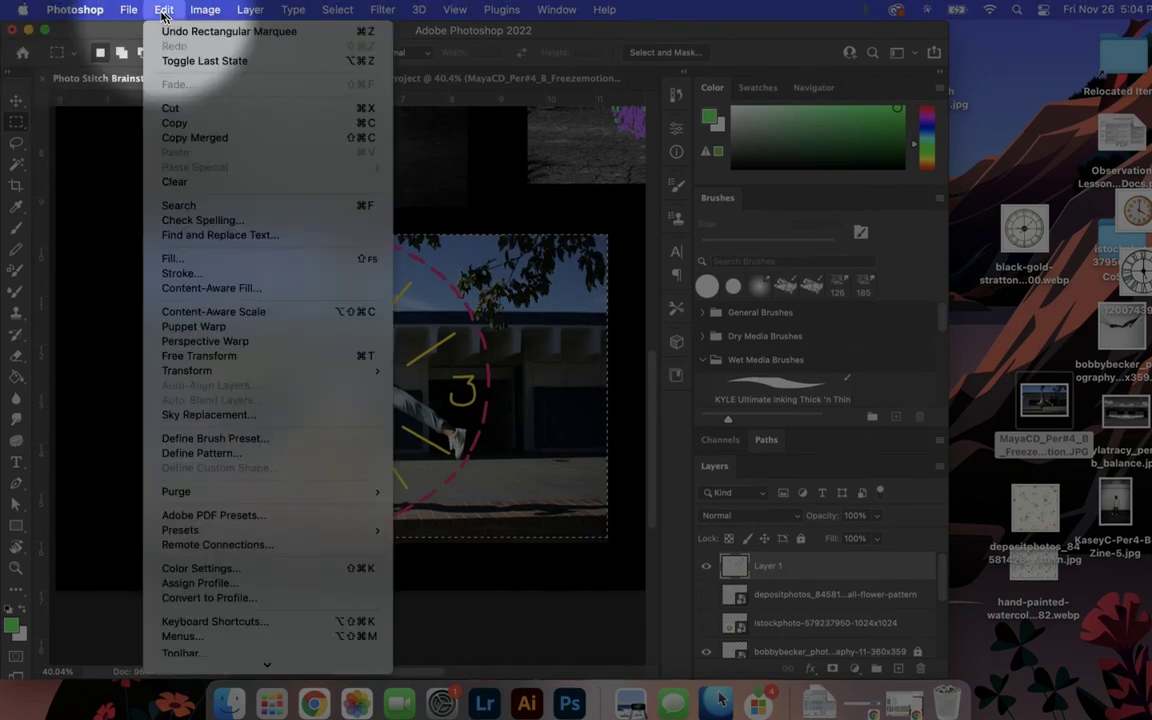
{"action": "left_click", "coordinate": [194, 124]}
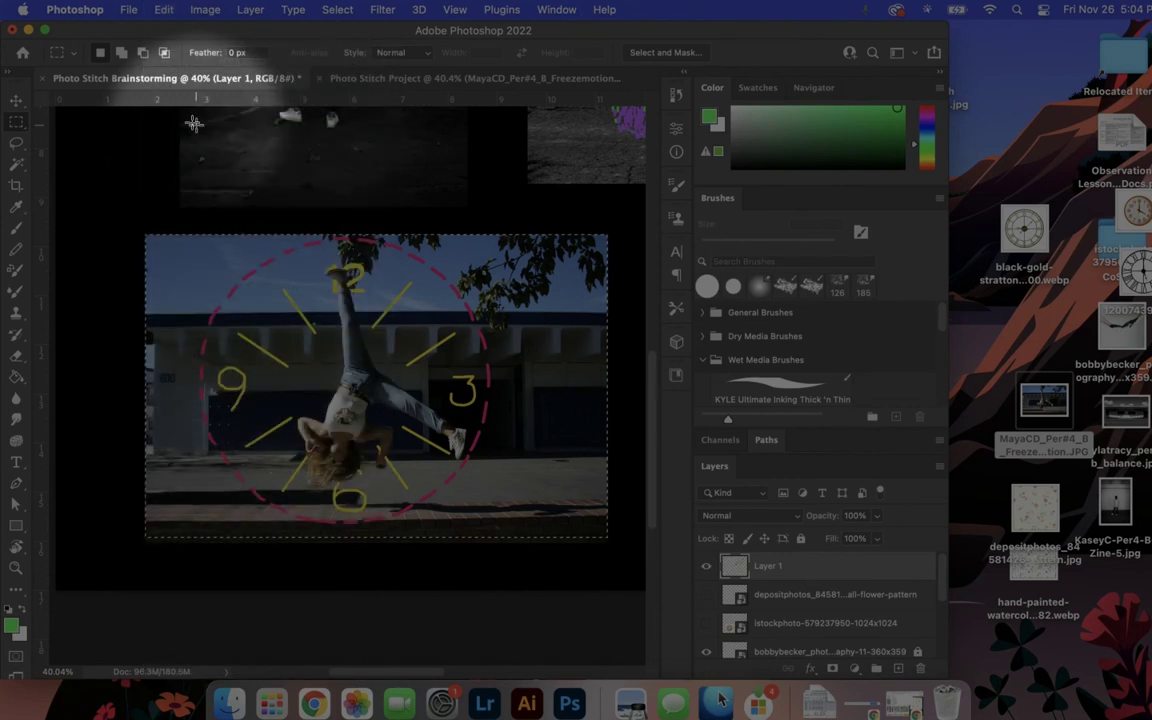
{"action": "left_click", "coordinate": [363, 80]}
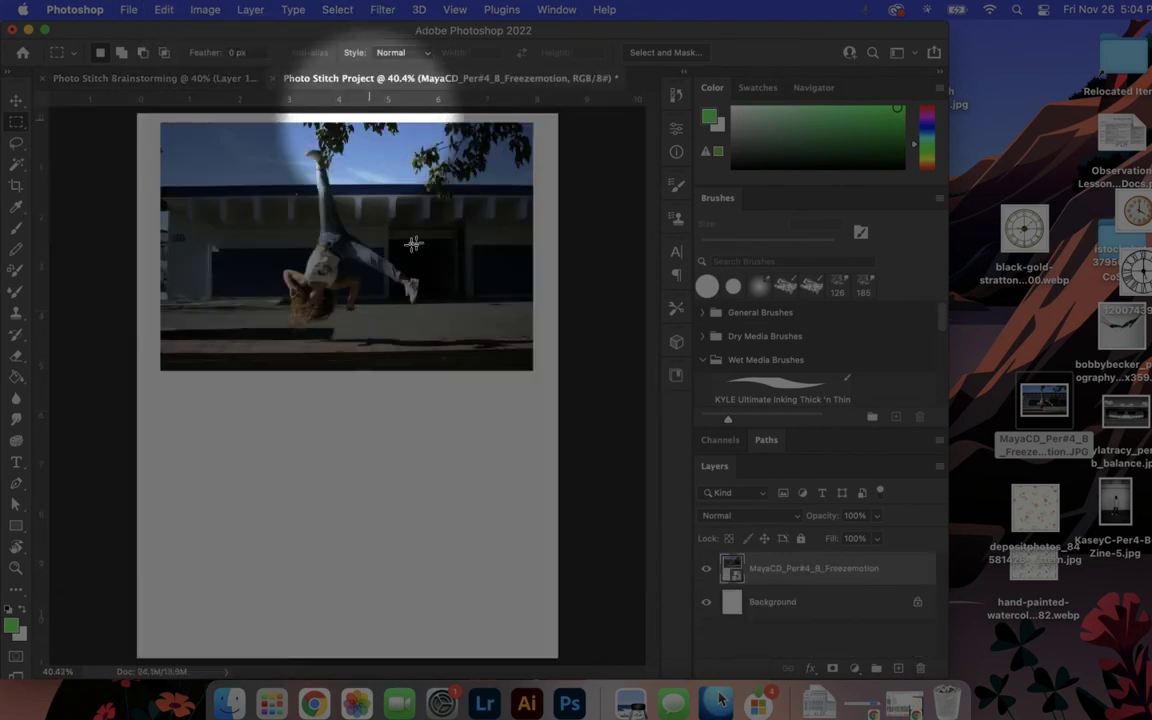
{"action": "left_click", "coordinate": [162, 10]}
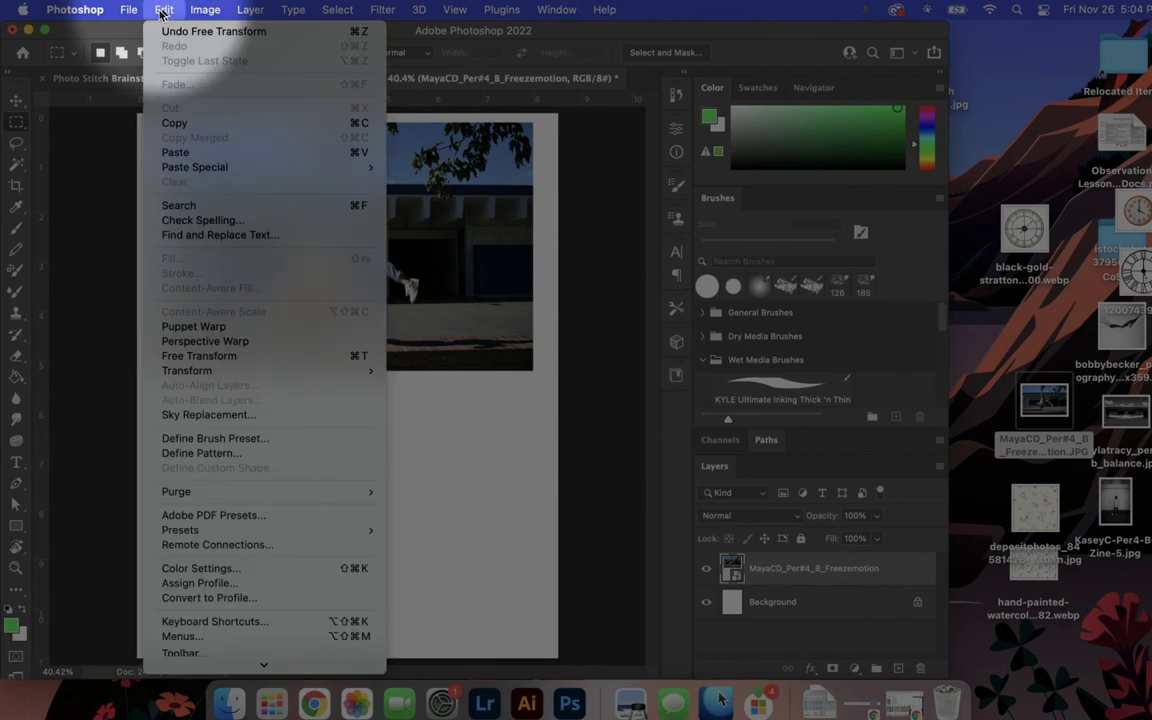
{"action": "left_click", "coordinate": [176, 153]}
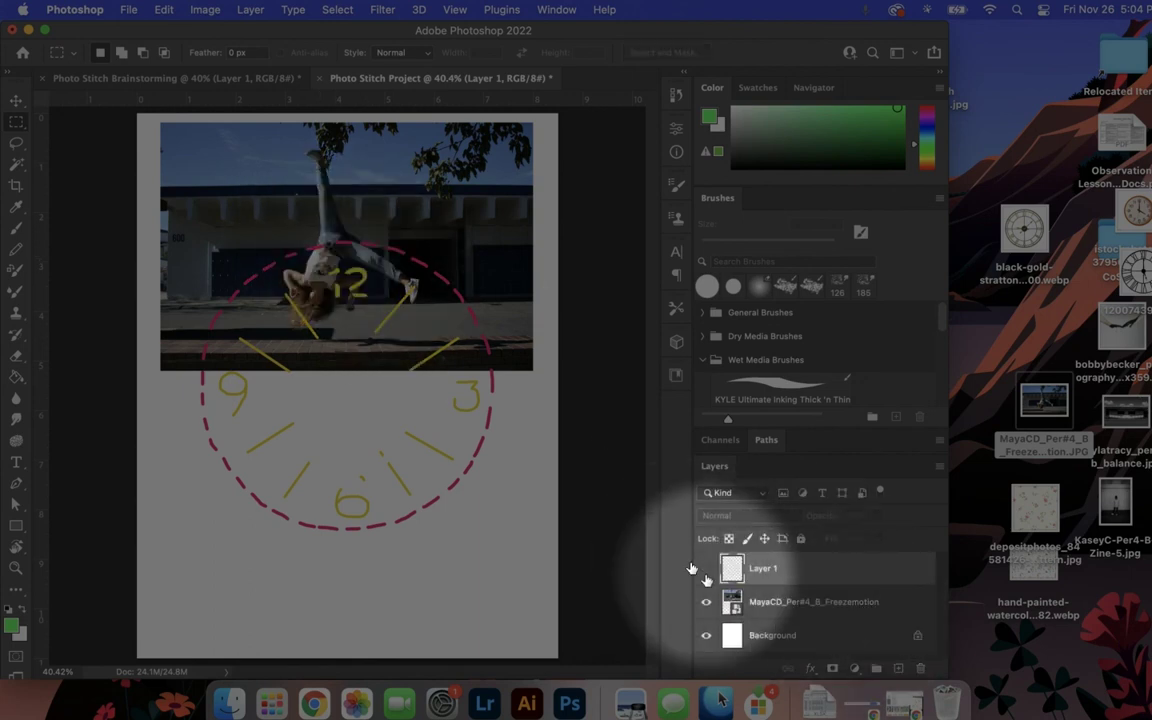
Scale the pasted clock to about 79% and position it over the dancer
{"action": "left_click", "coordinate": [162, 11]}
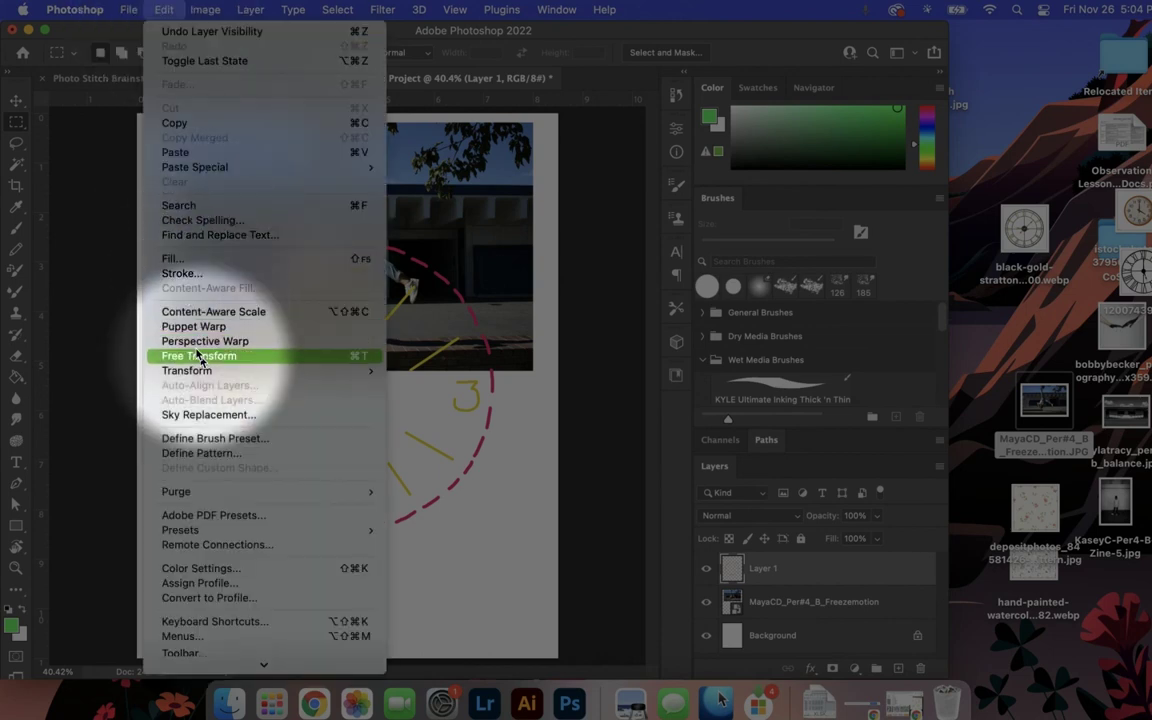
{"action": "mouse_move", "coordinate": [198, 372]}
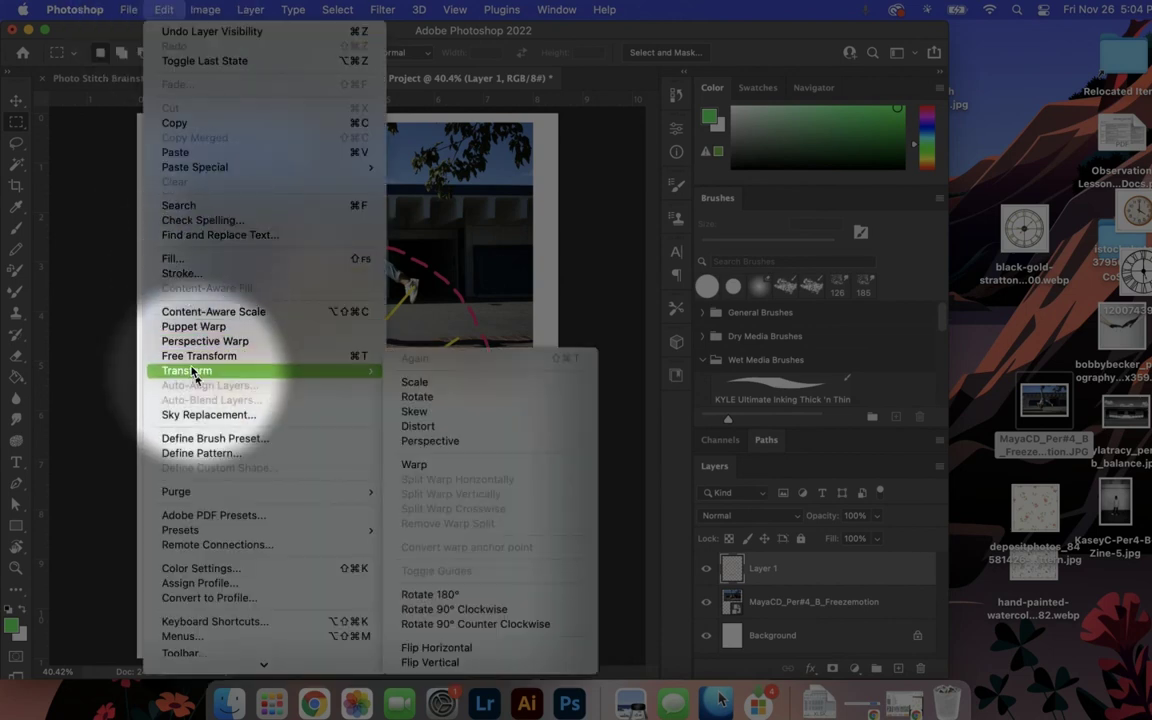
{"action": "left_click", "coordinate": [440, 382]}
{"action": "left_click_drag", "start_coordinate": [442, 384], "coordinate": [421, 165]}
{"action": "left_click_drag", "start_coordinate": [484, 118], "coordinate": [365, 196]}
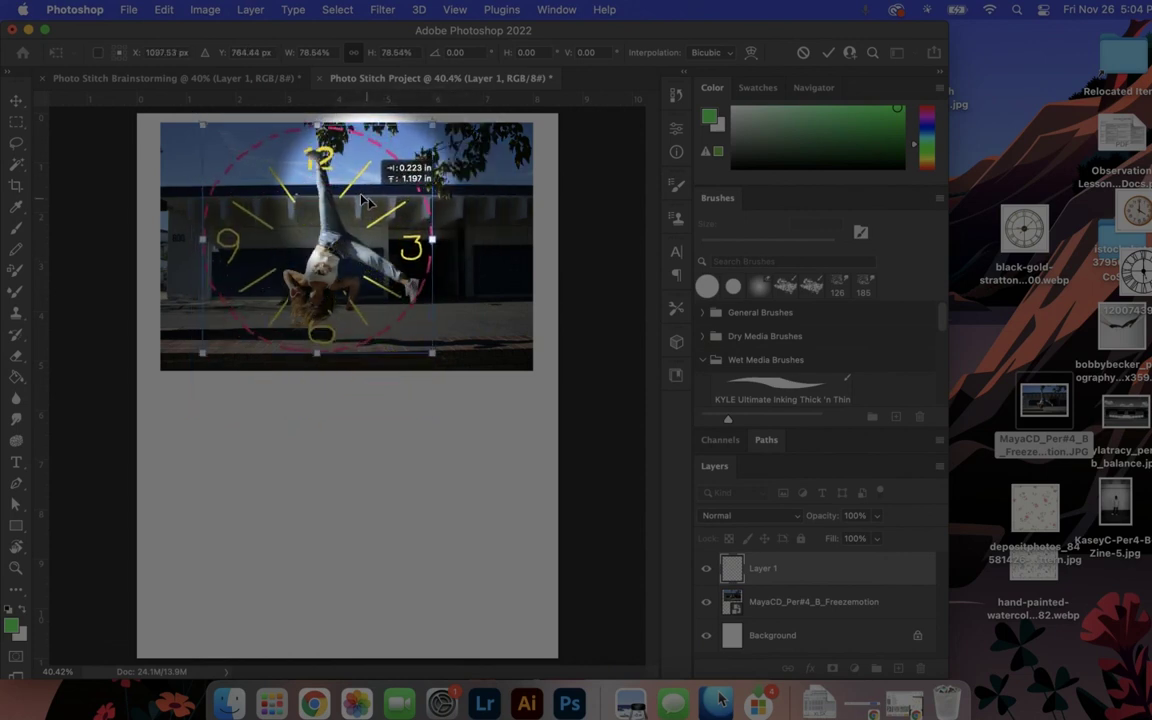
{"action": "left_click_drag", "start_coordinate": [368, 201], "coordinate": [370, 203]}
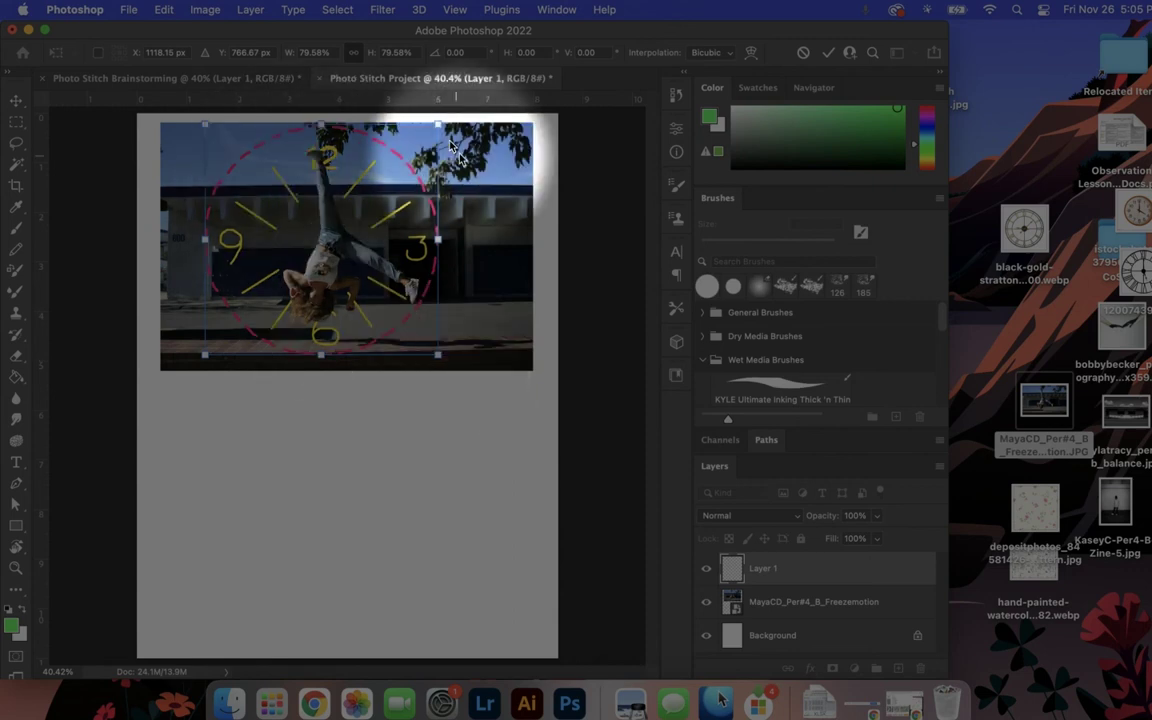
Commit the clock's transform and lower Layer 1's opacity to 20%
{"action": "left_click", "coordinate": [828, 53]}
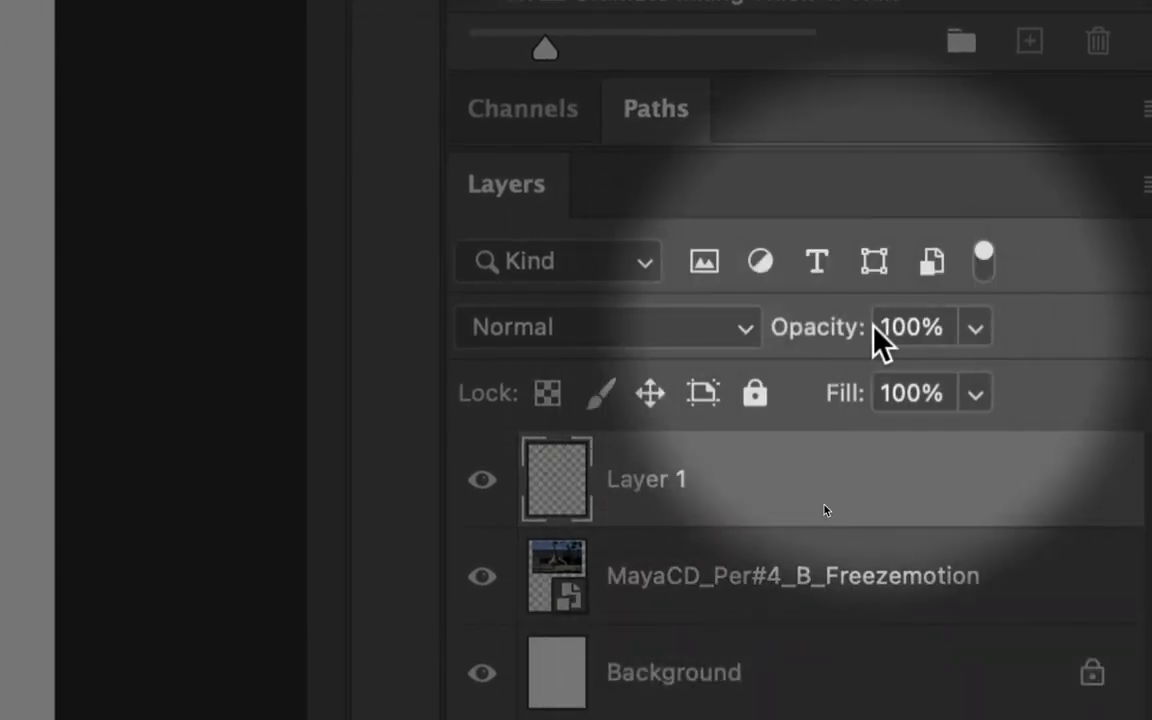
{"action": "left_click", "coordinate": [975, 330]}
{"action": "left_click_drag", "start_coordinate": [968, 382], "coordinate": [805, 383]}
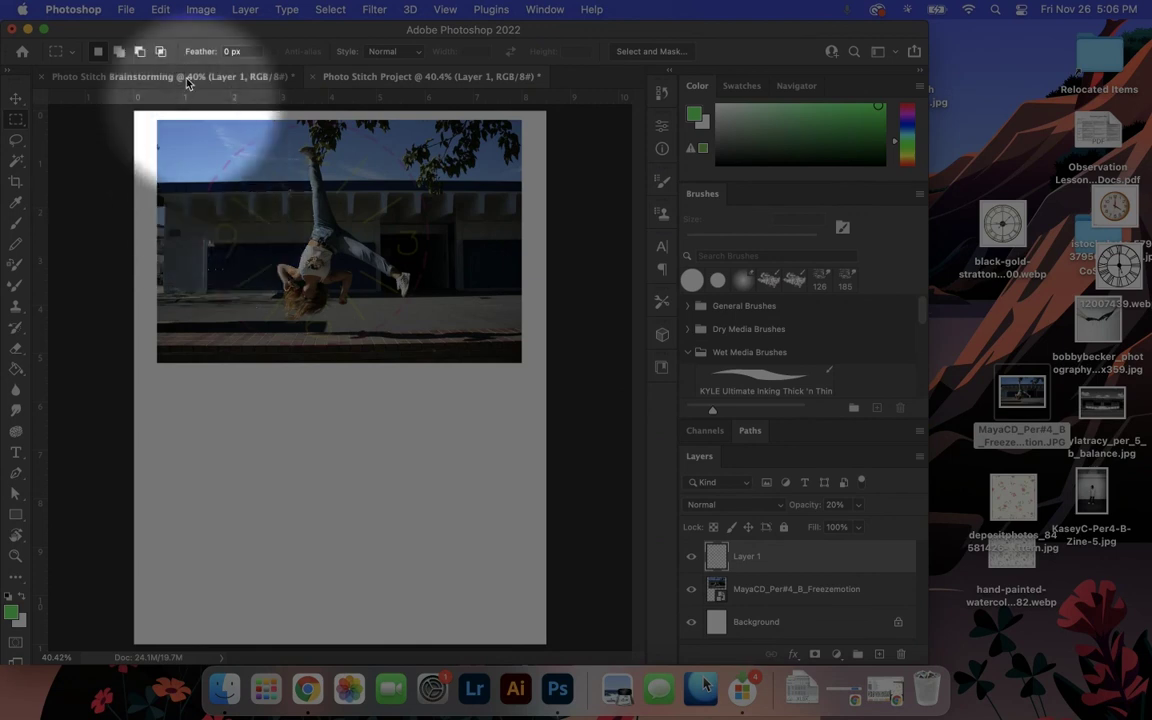
{"action": "left_click", "coordinate": [127, 10]}
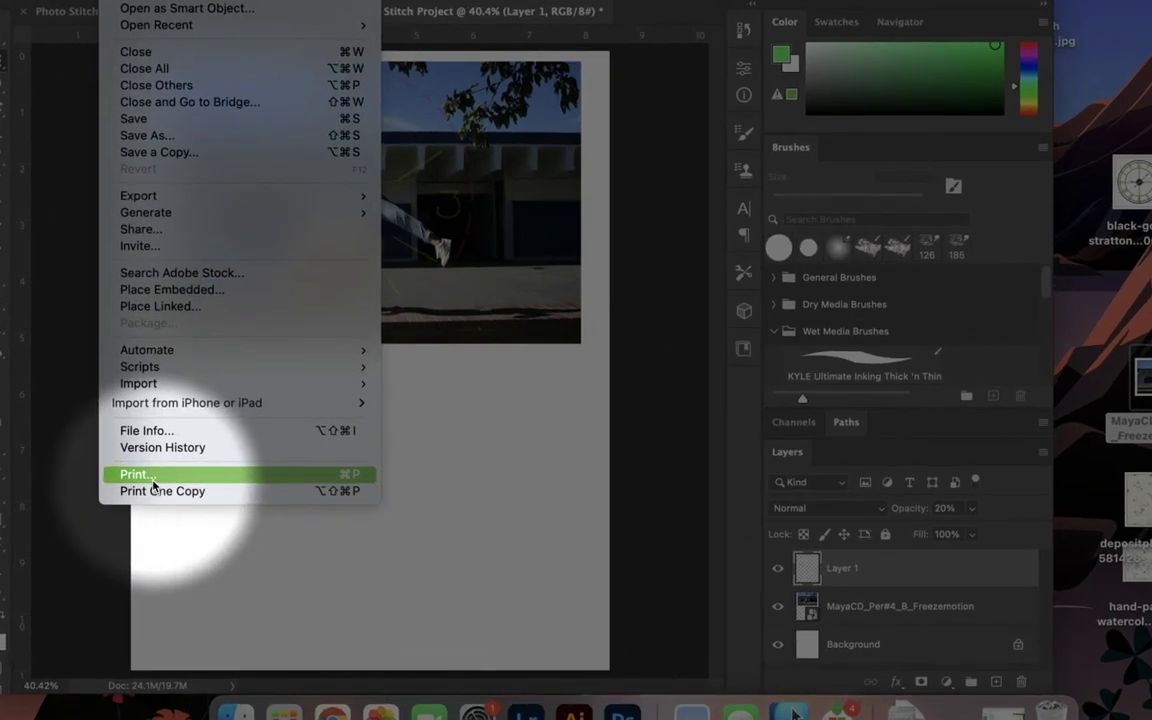
{"action": "left_click", "coordinate": [150, 476]}
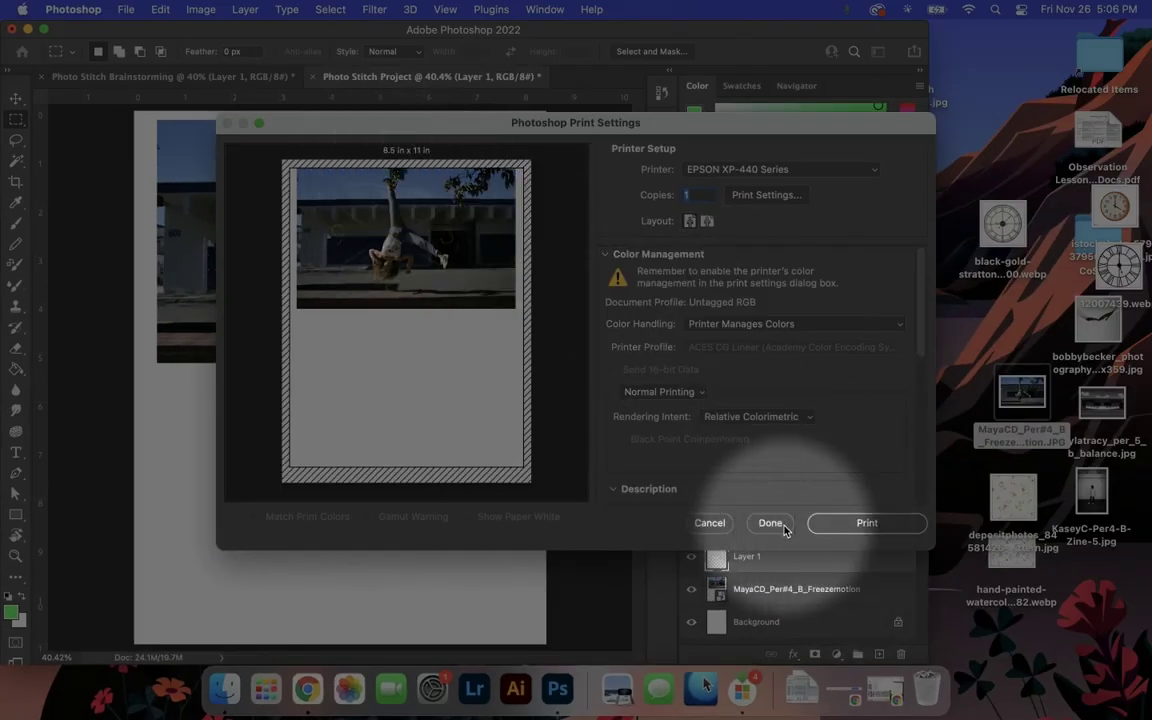
{"action": "left_click", "coordinate": [710, 524]}
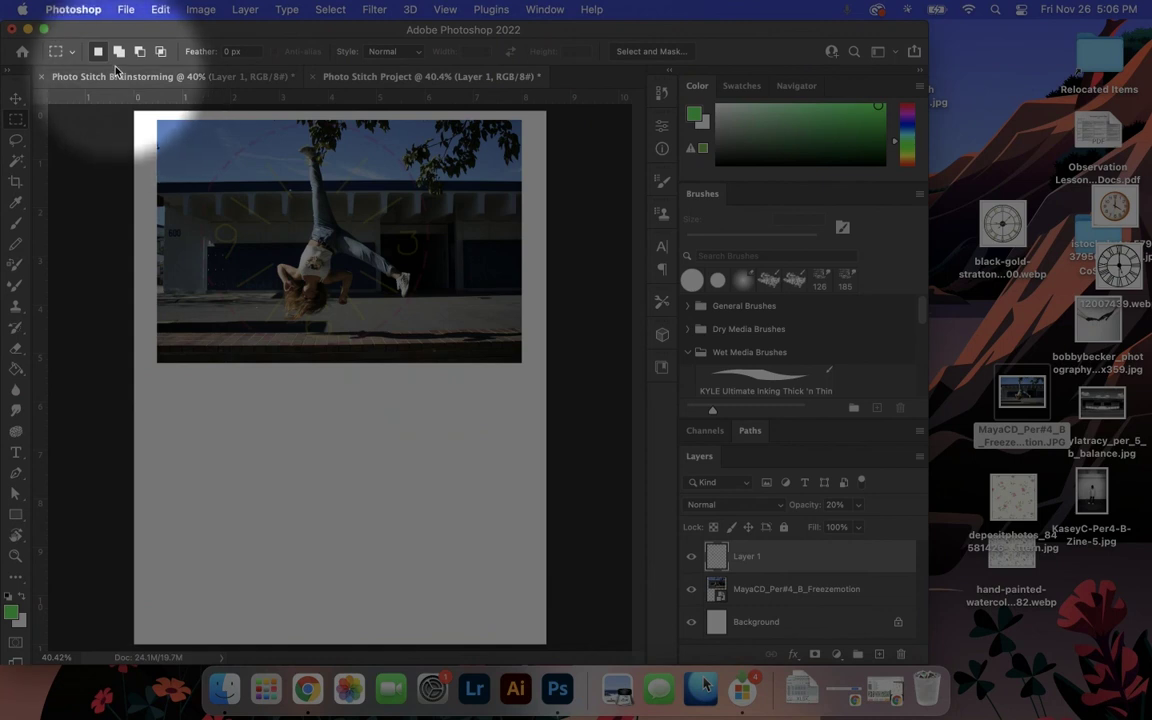
Move the clock doodle layer slightly lower on the page and commit
{"action": "left_click", "coordinate": [128, 9]}
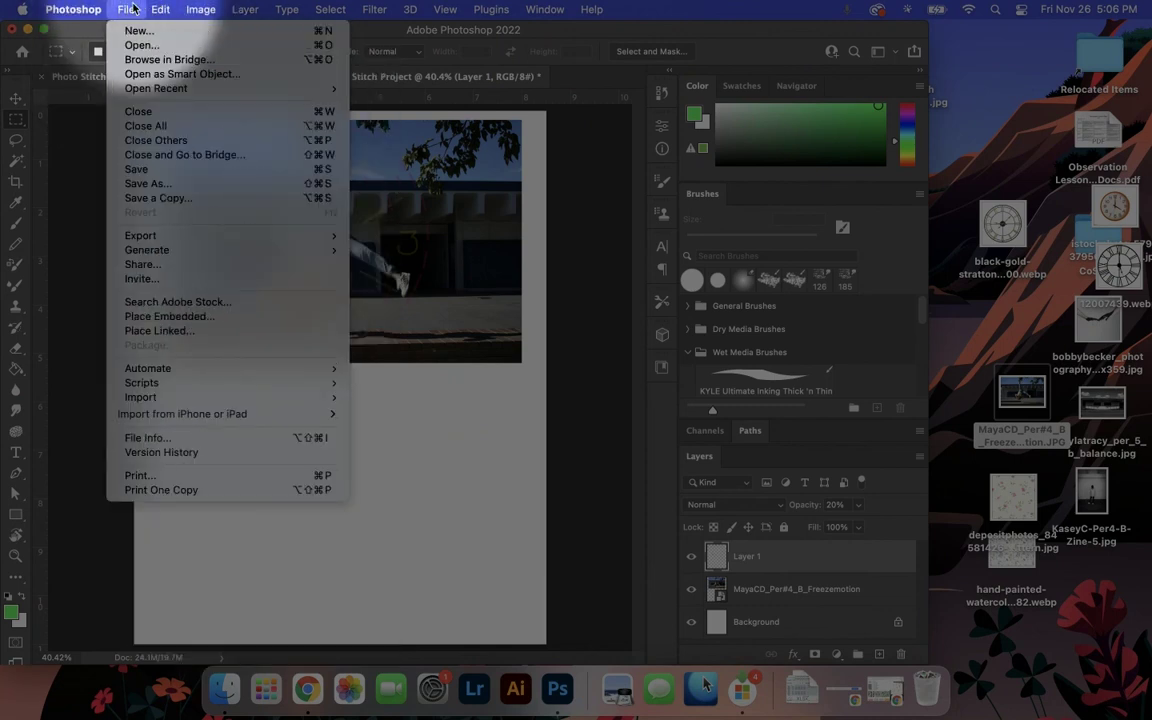
{"action": "mouse_move", "coordinate": [164, 13]}
{"action": "mouse_move", "coordinate": [203, 10]}
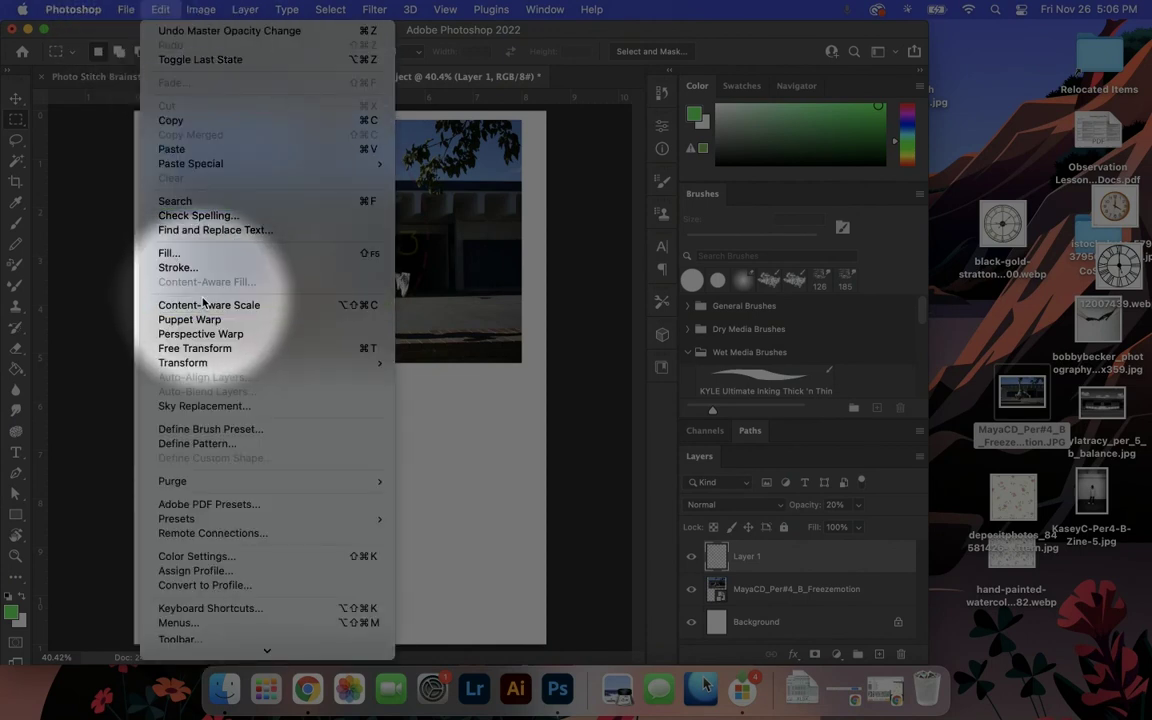
{"action": "mouse_move", "coordinate": [200, 362]}
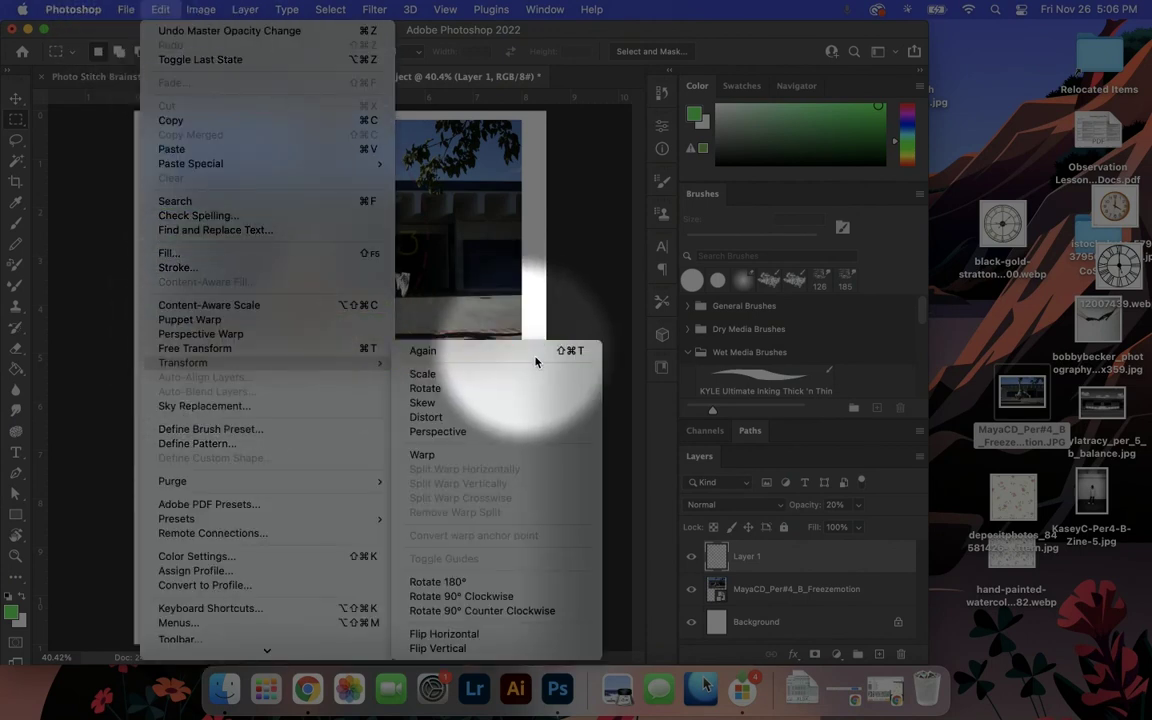
{"action": "left_click", "coordinate": [441, 374]}
{"action": "left_click_drag", "start_coordinate": [376, 249], "coordinate": [376, 292]}
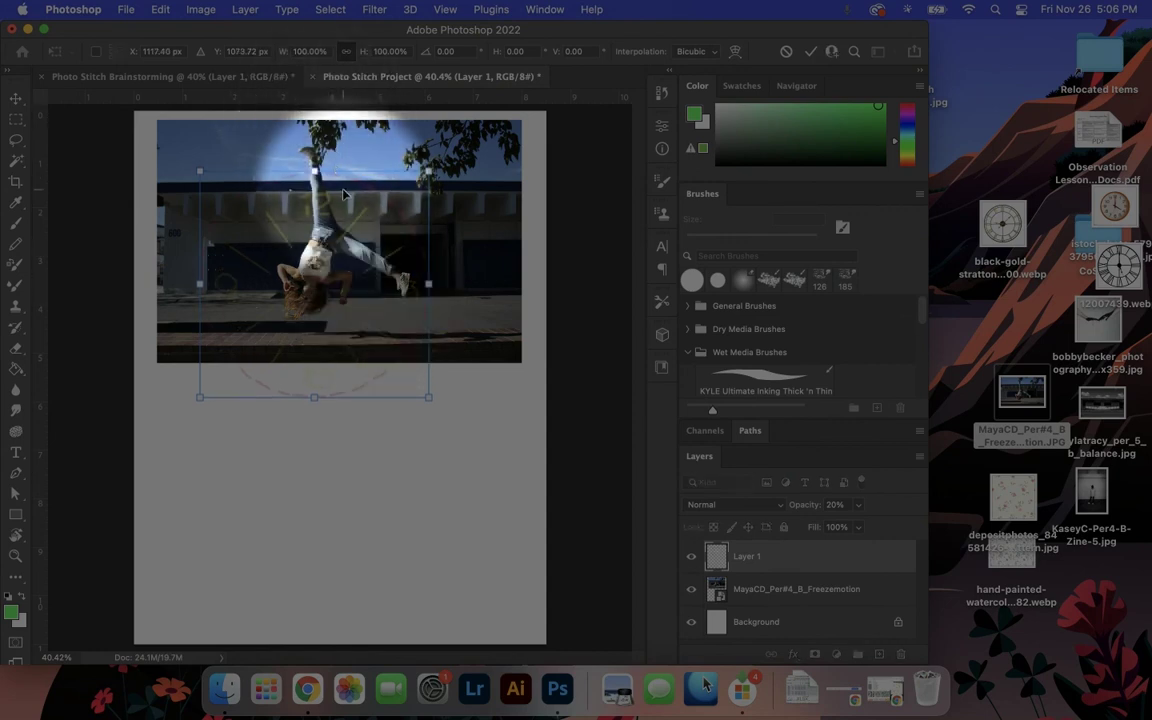
{"action": "left_click", "coordinate": [810, 51]}
Select the Freezemotion photo layer, move it slightly lower, and commit
{"action": "left_click", "coordinate": [790, 589]}
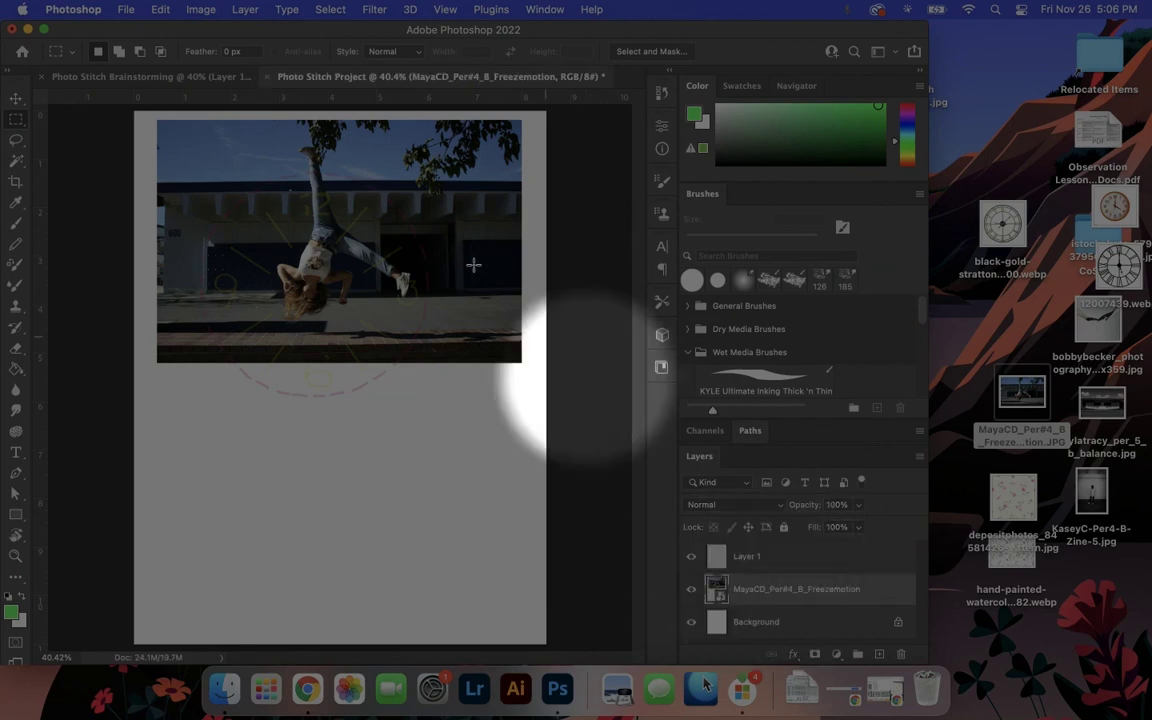
{"action": "left_click", "coordinate": [160, 9]}
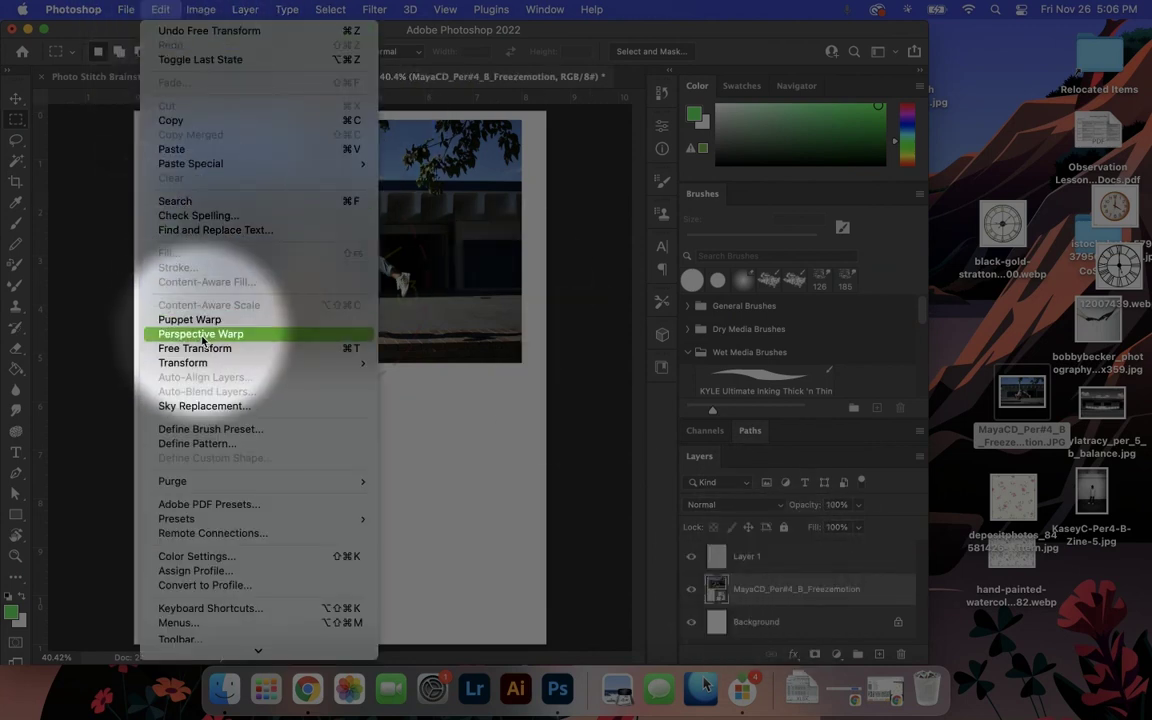
{"action": "mouse_move", "coordinate": [208, 363]}
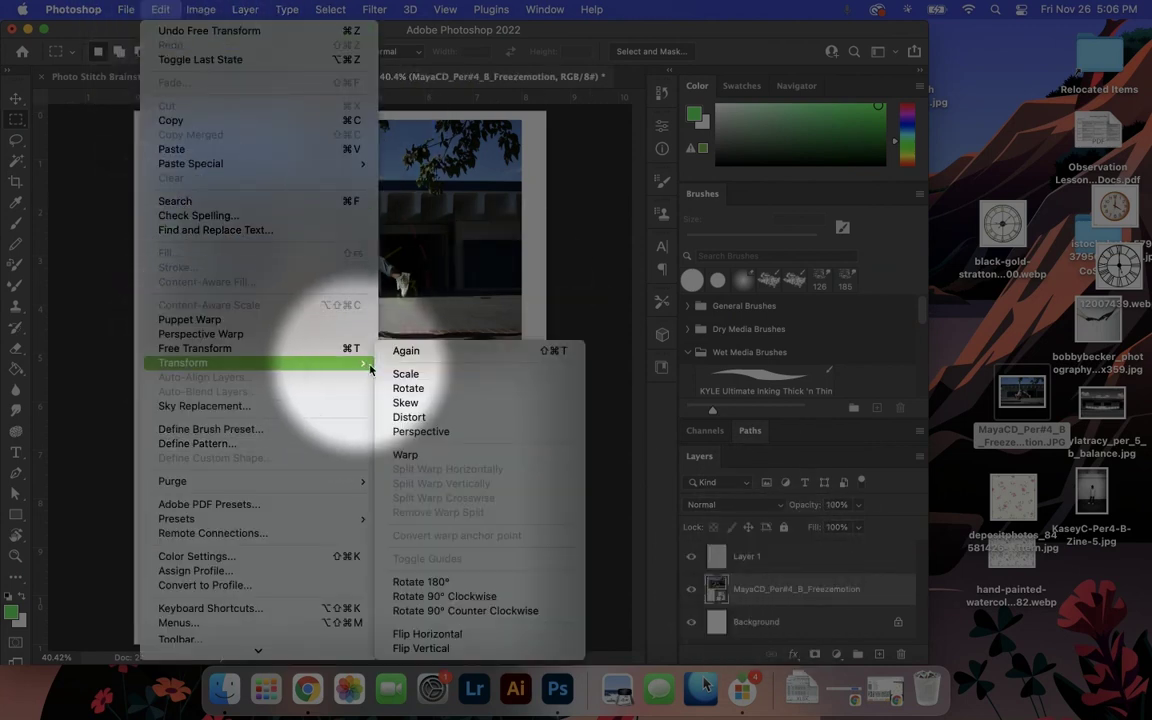
{"action": "left_click", "coordinate": [404, 374]}
{"action": "left_click_drag", "start_coordinate": [421, 186], "coordinate": [424, 235]}
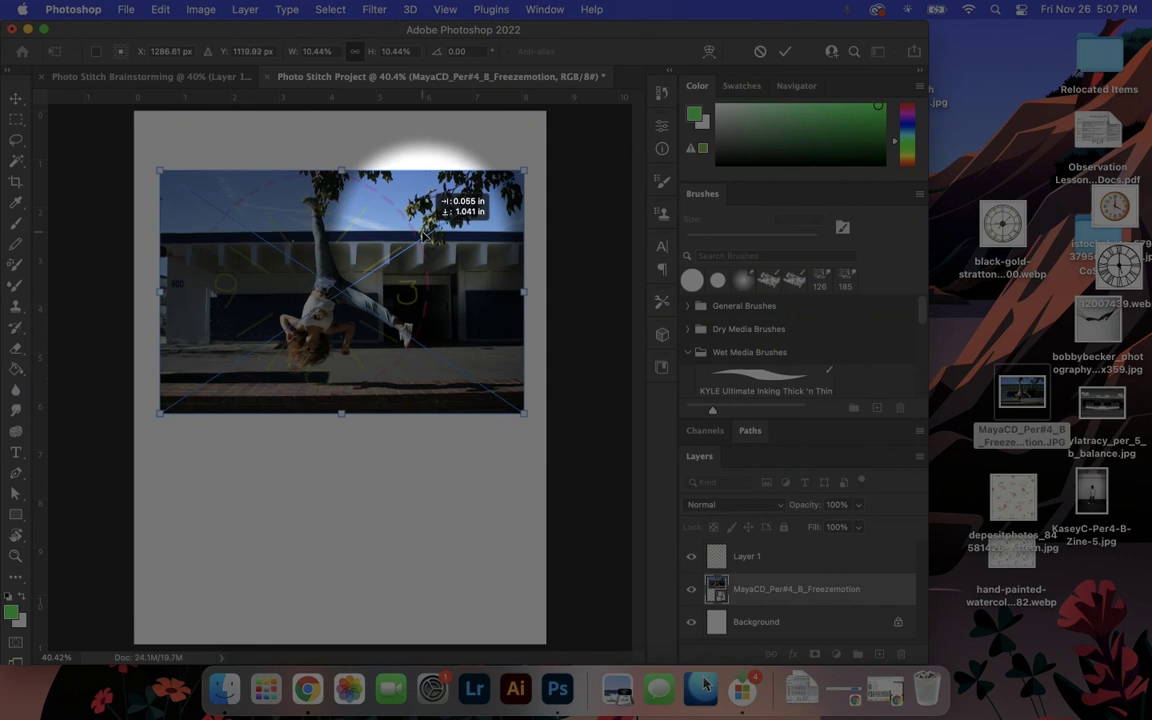
{"action": "left_click", "coordinate": [785, 51]}
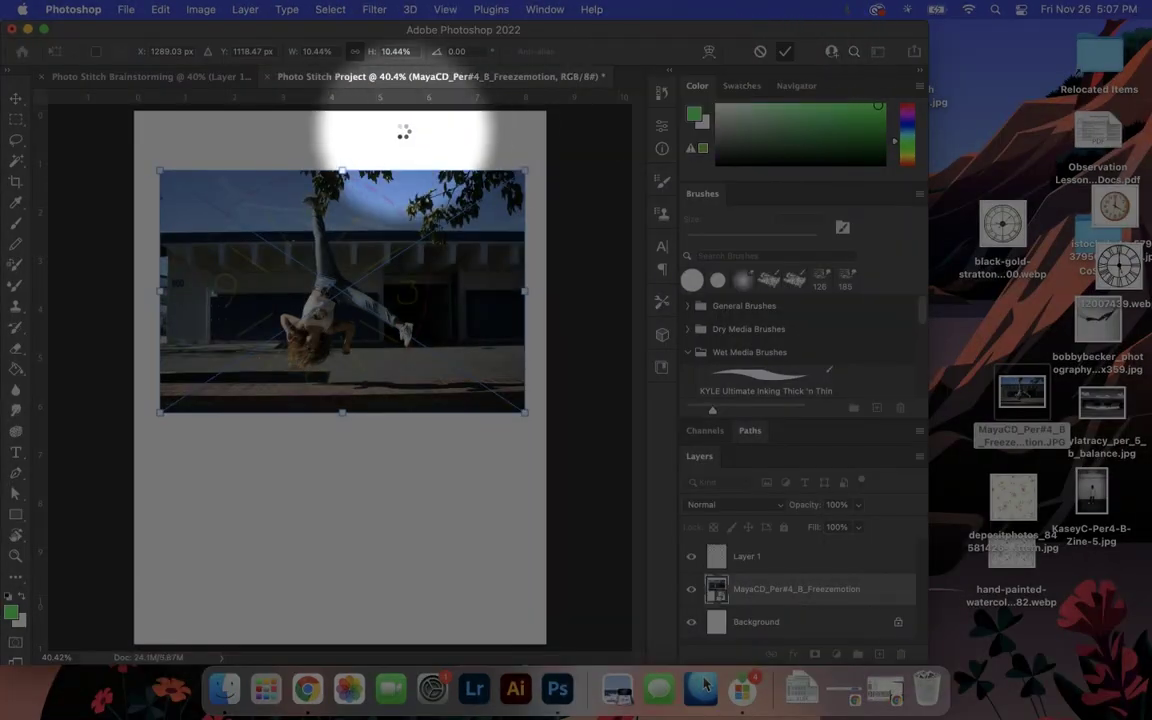
Open Print Settings for the page with Cmd+P
{"action": "left_click", "coordinate": [159, 10]}
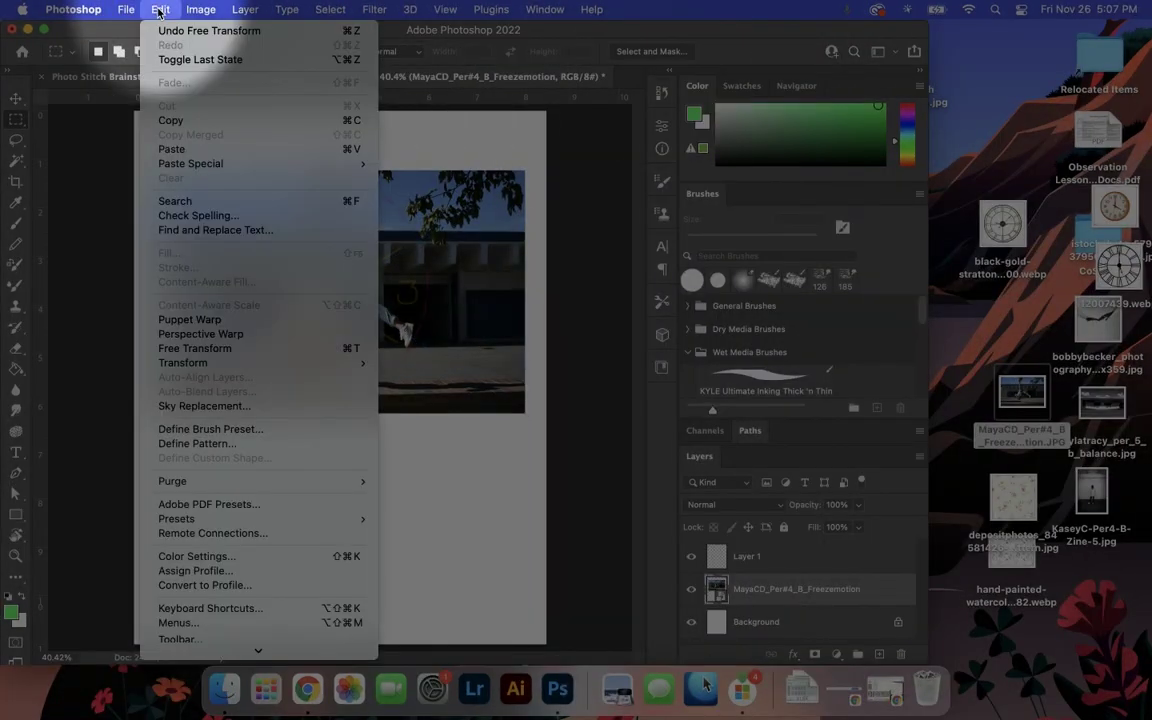
{"action": "mouse_move", "coordinate": [126, 9]}
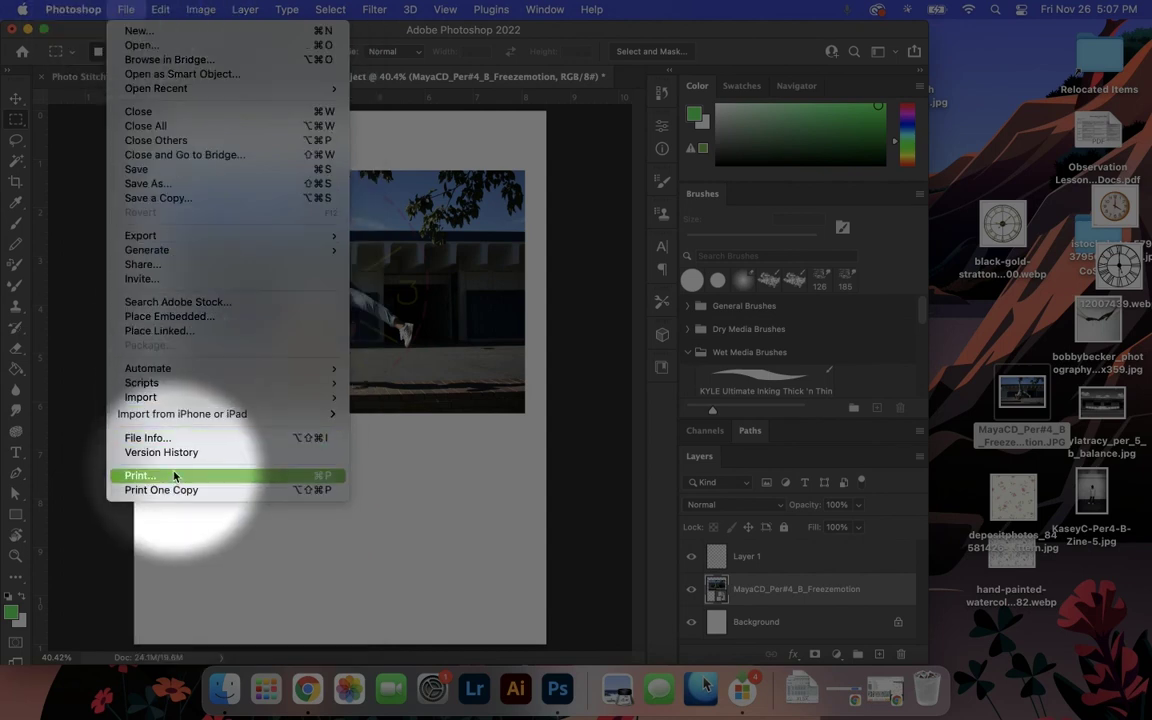
{"action": "key", "text": "Escape"}
{"action": "key", "text": "super+p"}
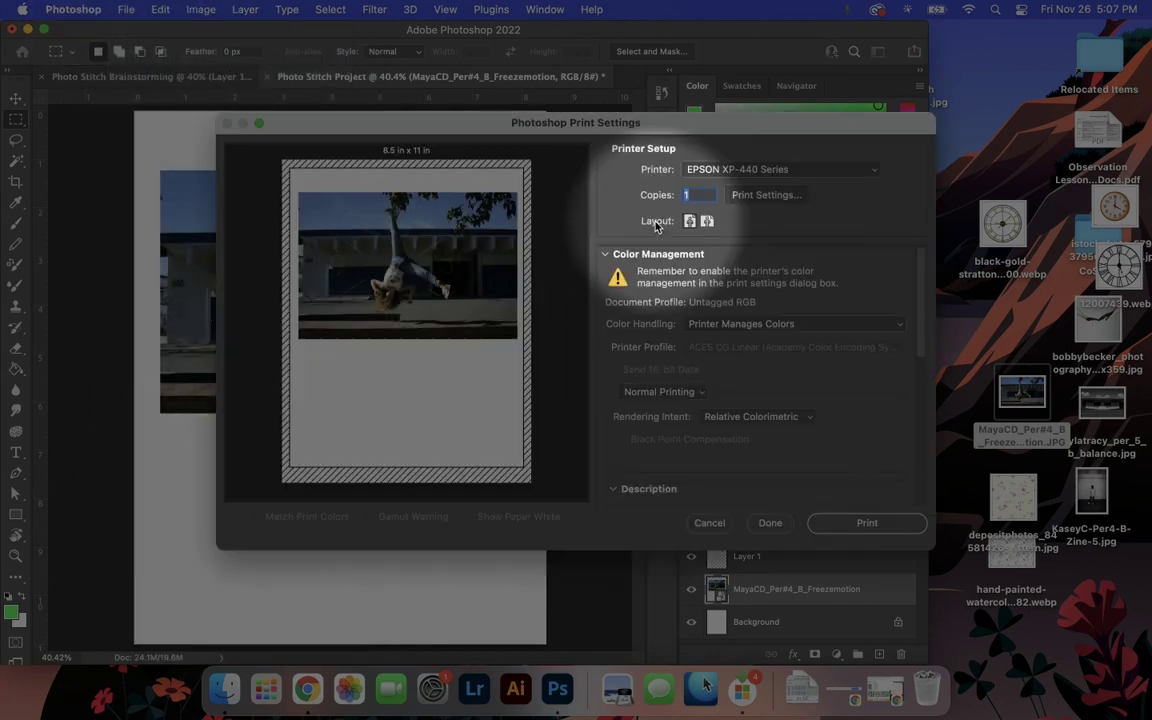